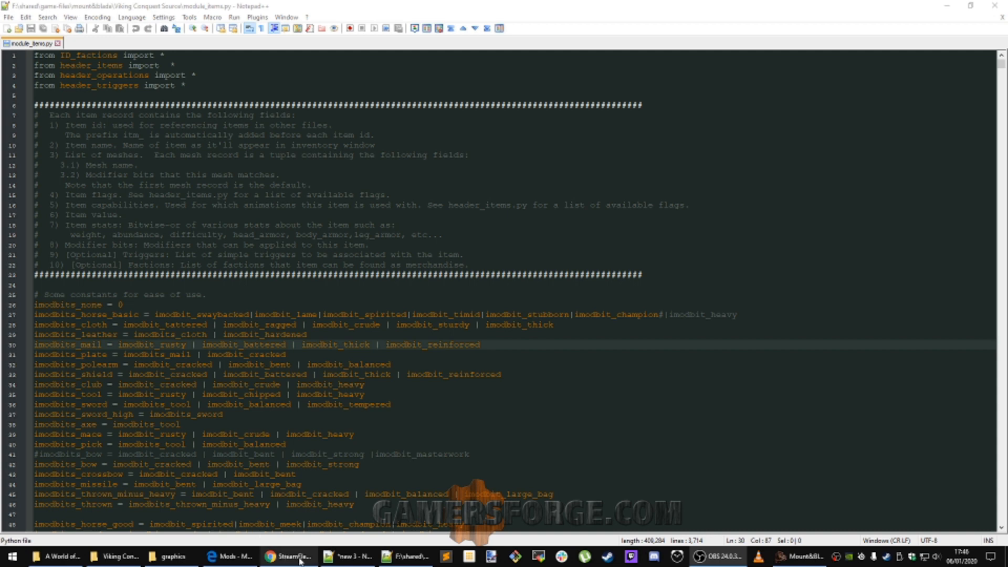
Open Morgh's Mount and Blade WB/WFAS Editor, accept its disclaimer, and reposition the main menu window
{"action": "left_click", "coordinate": [407, 558]}
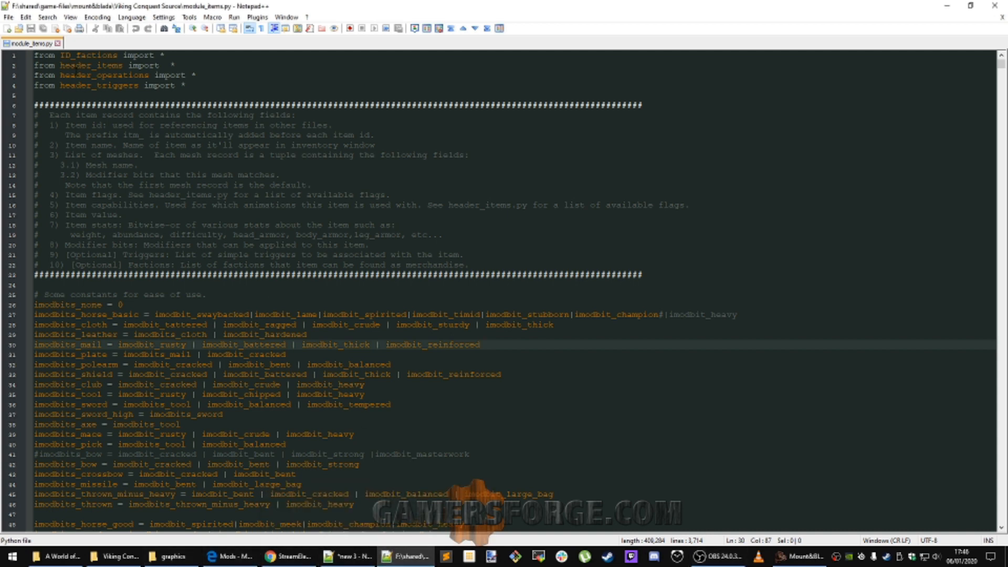
{"action": "left_click", "coordinate": [347, 557]}
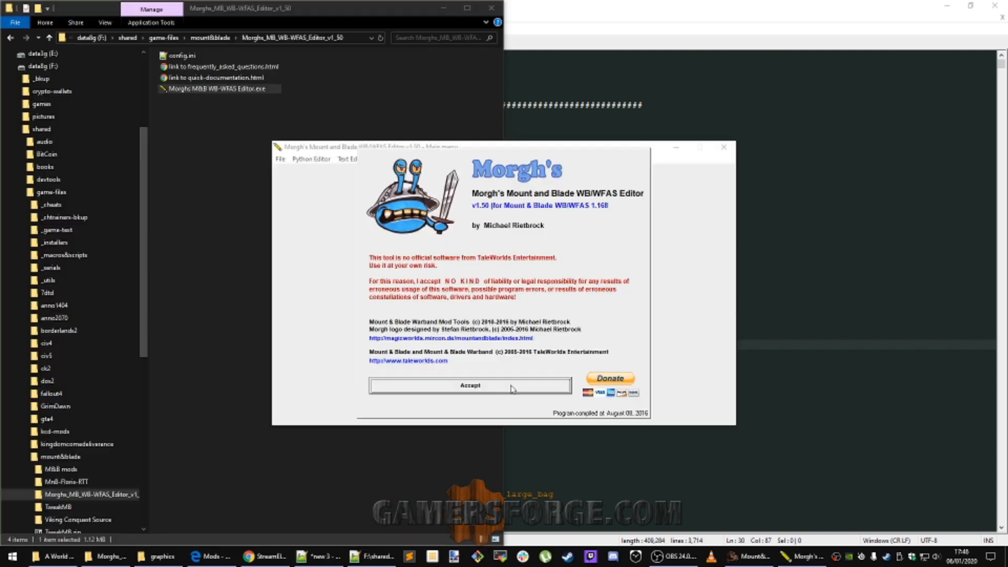
{"action": "left_click", "coordinate": [472, 387]}
{"action": "left_click_drag", "start_coordinate": [440, 148], "coordinate": [607, 115]}
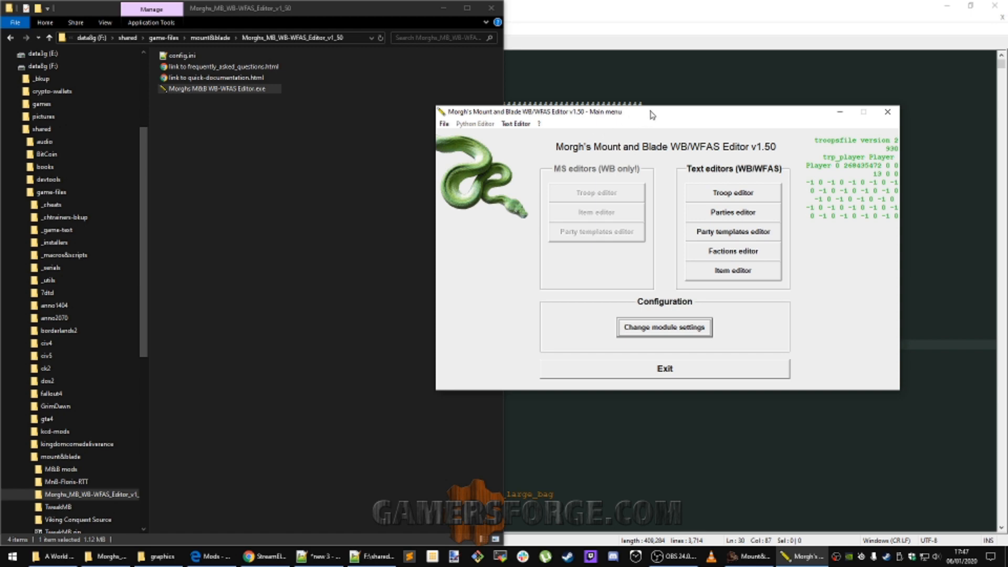
{"action": "left_click_drag", "start_coordinate": [649, 113], "coordinate": [444, 141]}
Switch to Notepad++ and examine the block of item modifier and faction constants in module_items.py
{"action": "left_click", "coordinate": [565, 104]}
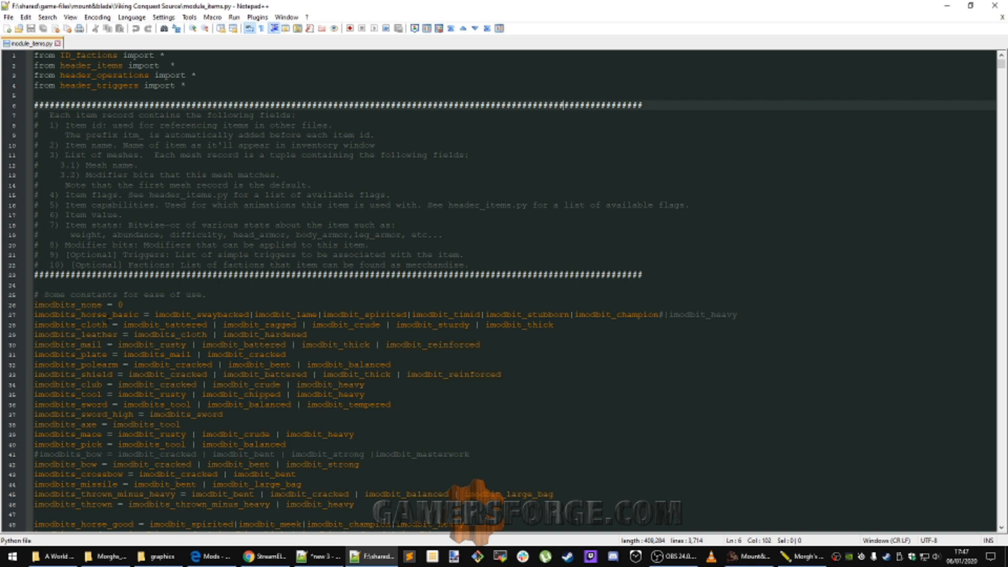
{"action": "scroll", "coordinate": [209, 277], "scroll_direction": "down", "scroll_amount": 7}
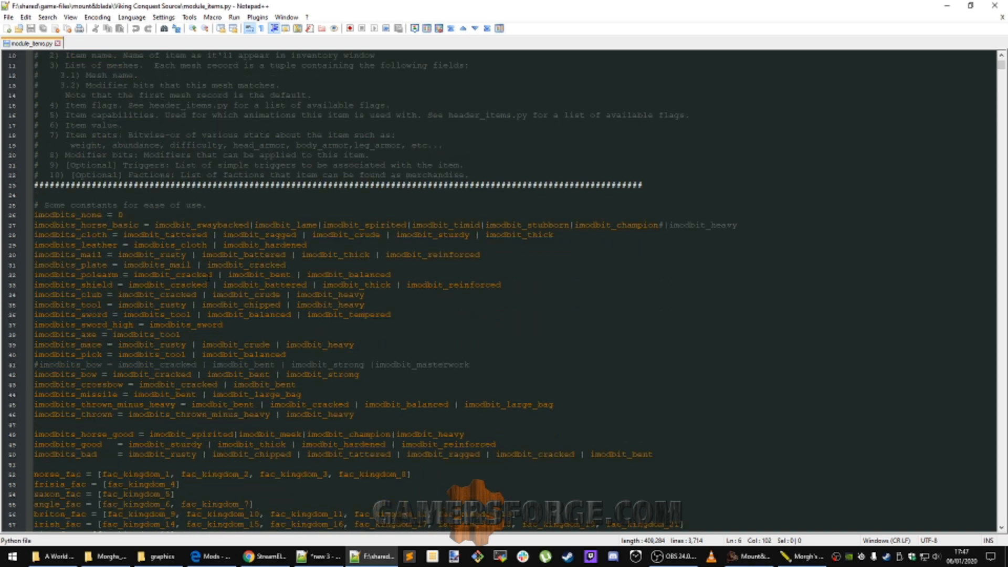
{"action": "left_click_drag", "start_coordinate": [176, 415], "coordinate": [51, 114]}
{"action": "left_click", "coordinate": [123, 115]}
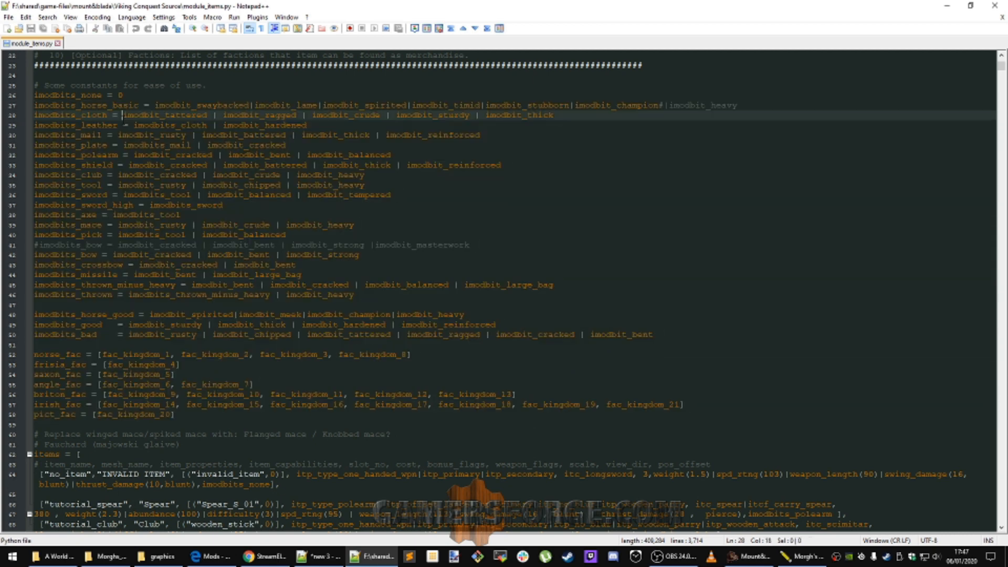
{"action": "left_click", "coordinate": [77, 96]}
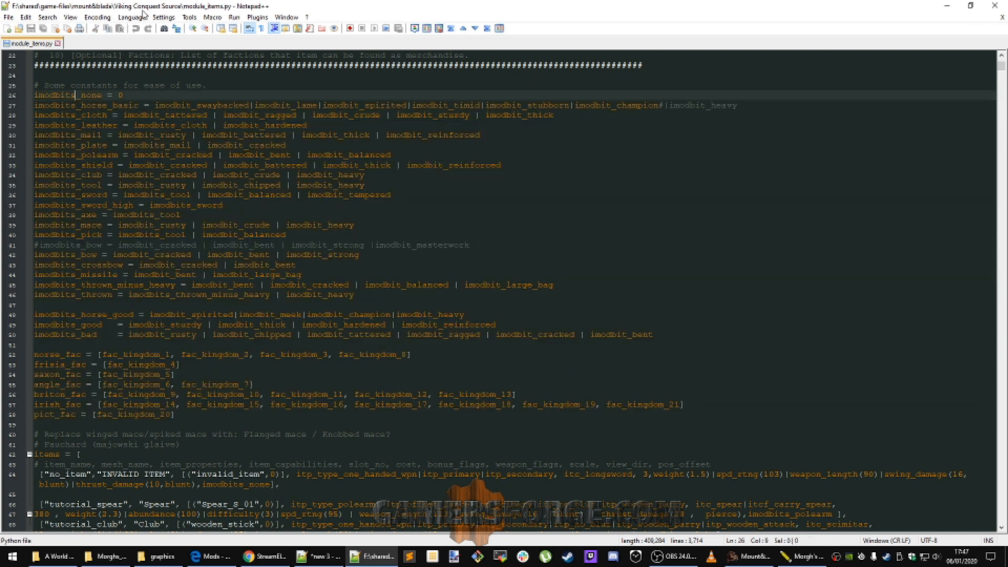
{"action": "left_click", "coordinate": [96, 85]}
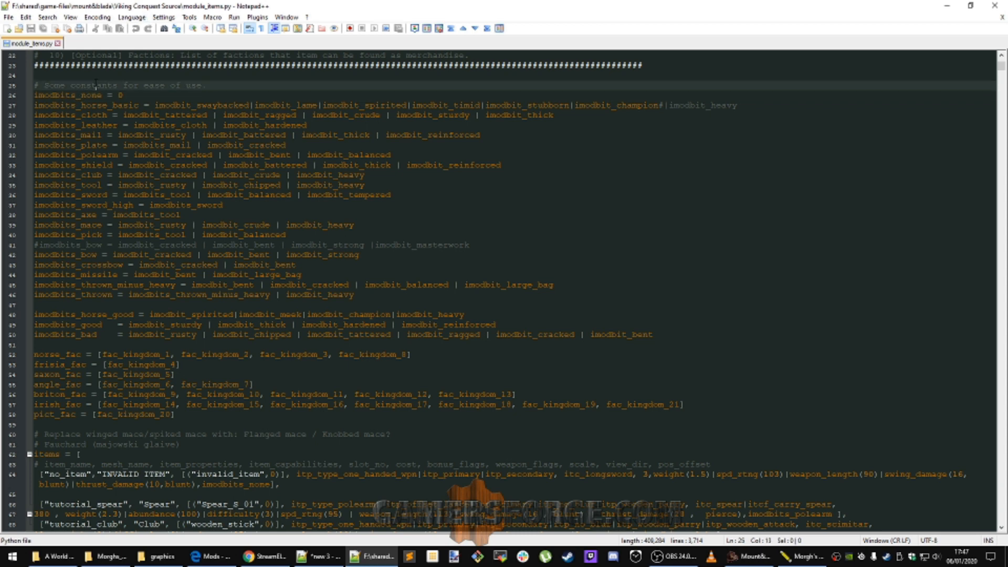
{"action": "key", "text": "Home"}
{"action": "left_click_drag", "start_coordinate": [35, 95], "coordinate": [202, 405]}
{"action": "left_click", "coordinate": [197, 418]}
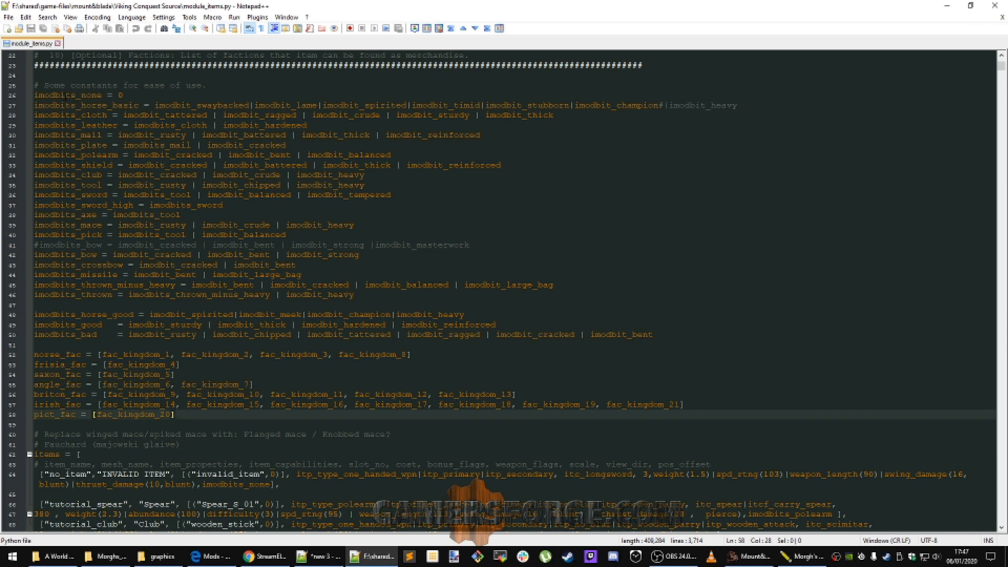
Examine each modifier assigned to the imodbits_horse_basic constant, including the commented-out imodbit_heavy
{"action": "double_click", "coordinate": [95, 106]}
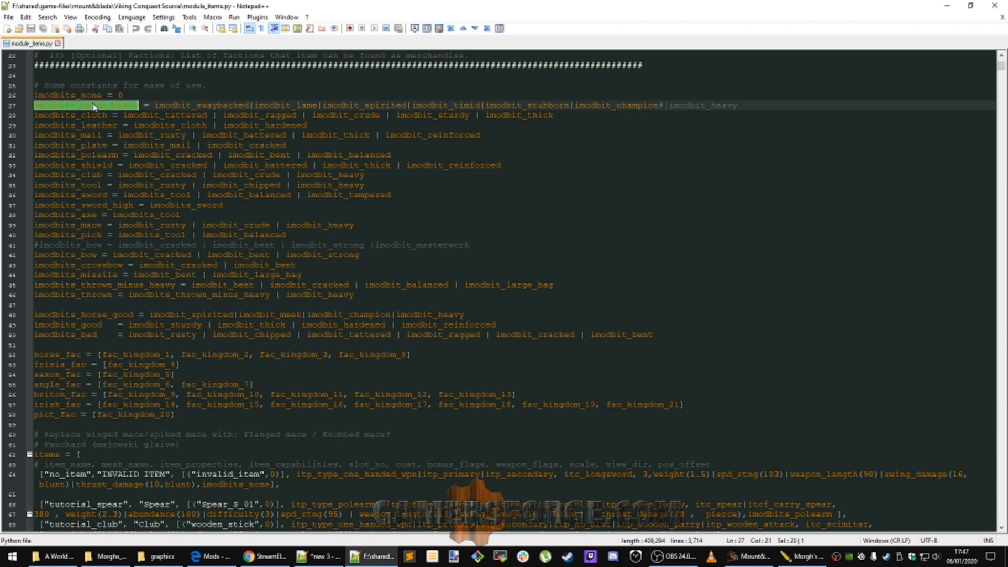
{"action": "left_click", "coordinate": [90, 105]}
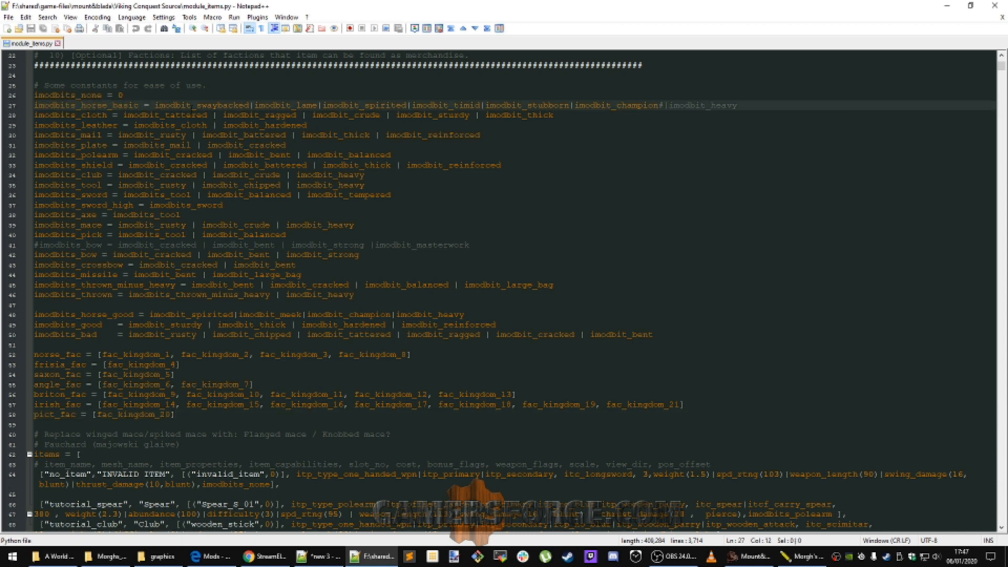
{"action": "double_click", "coordinate": [225, 105]}
{"action": "double_click", "coordinate": [302, 105]}
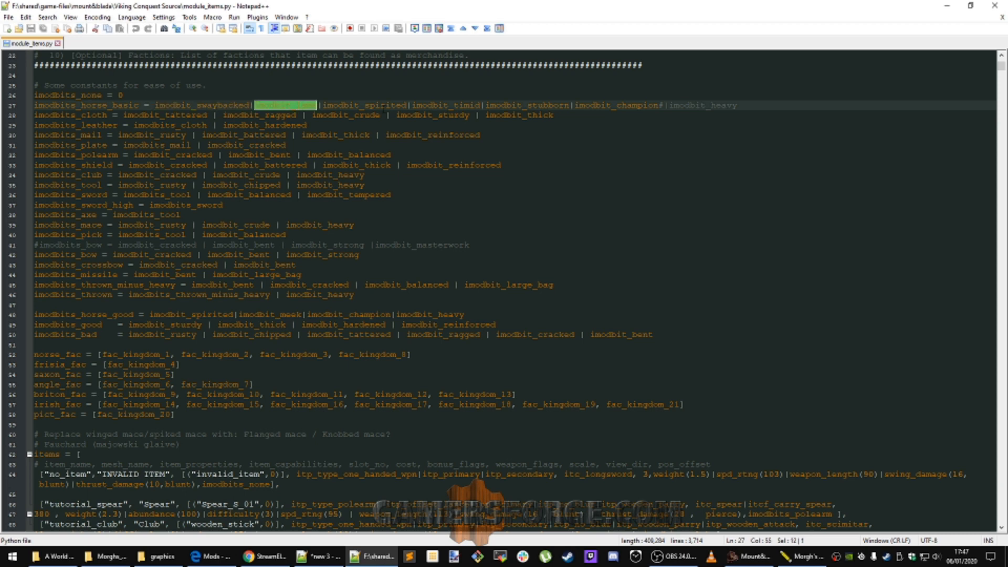
{"action": "left_click", "coordinate": [385, 105]}
{"action": "double_click", "coordinate": [364, 105]}
{"action": "double_click", "coordinate": [465, 105]}
{"action": "double_click", "coordinate": [527, 105]}
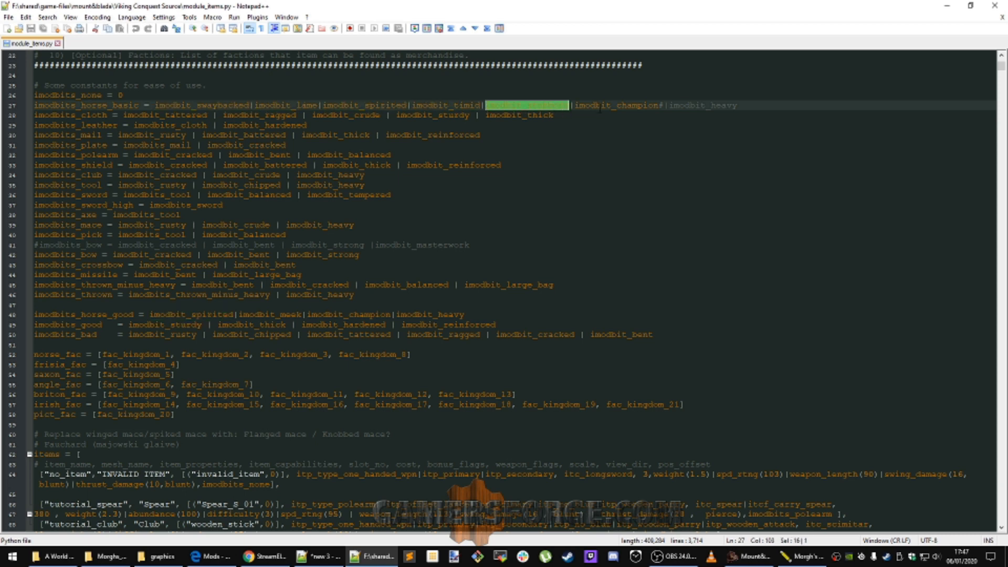
{"action": "double_click", "coordinate": [620, 105]}
{"action": "left_click", "coordinate": [695, 105]}
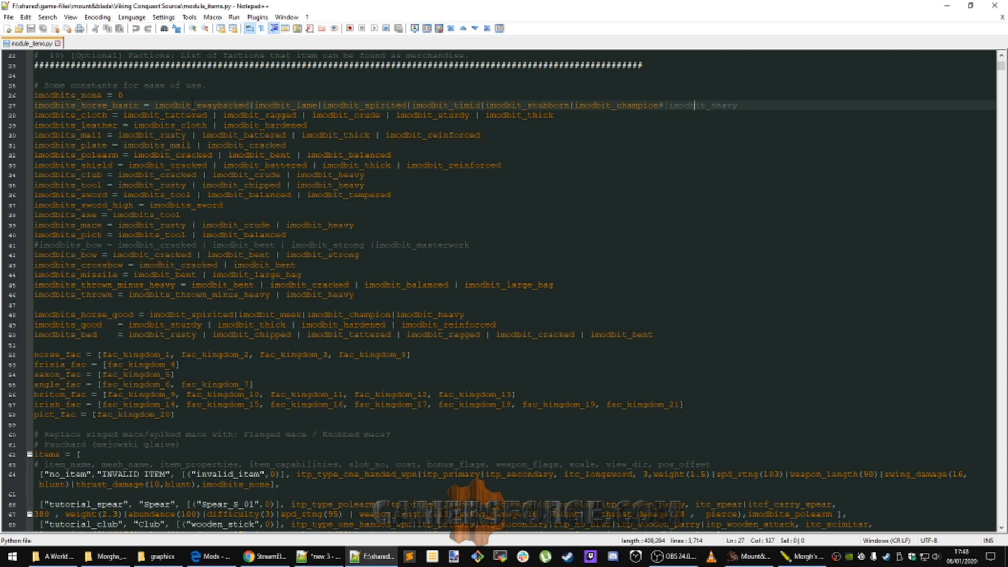
{"action": "double_click", "coordinate": [122, 107]}
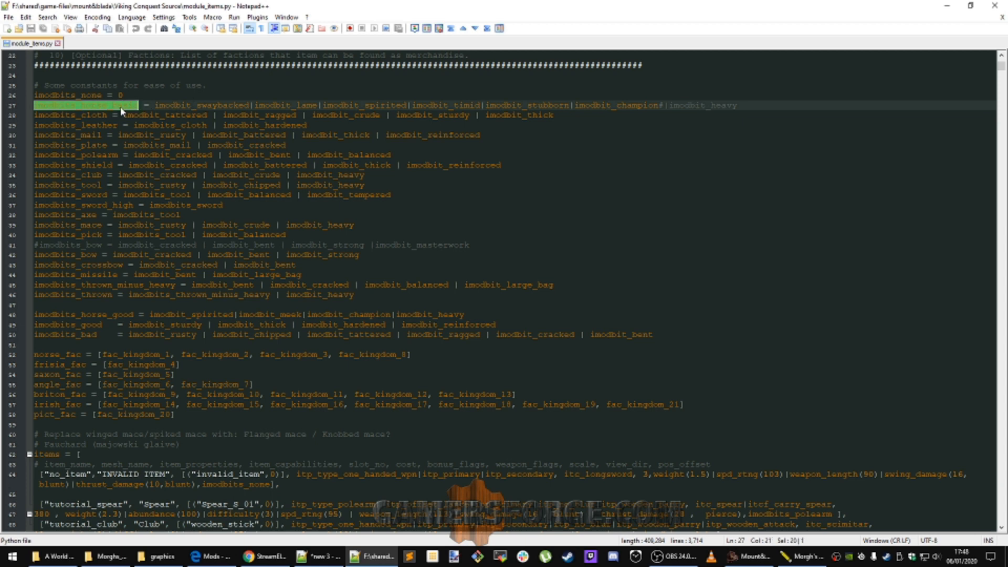
{"action": "left_click", "coordinate": [99, 107]}
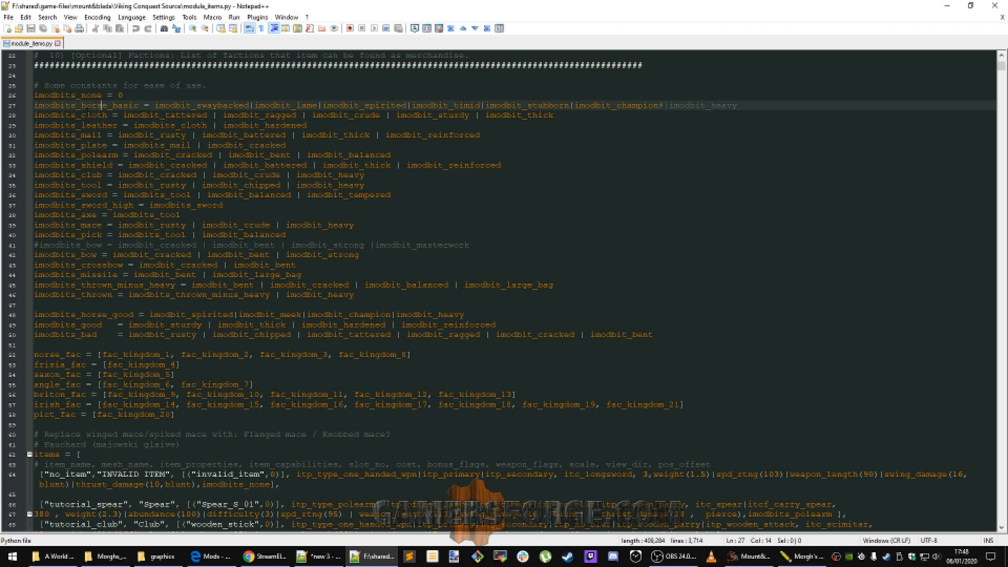
Compare the imodbits_cloth modifiers with the imodbits_leather definition that reuses them
{"action": "left_click", "coordinate": [86, 115]}
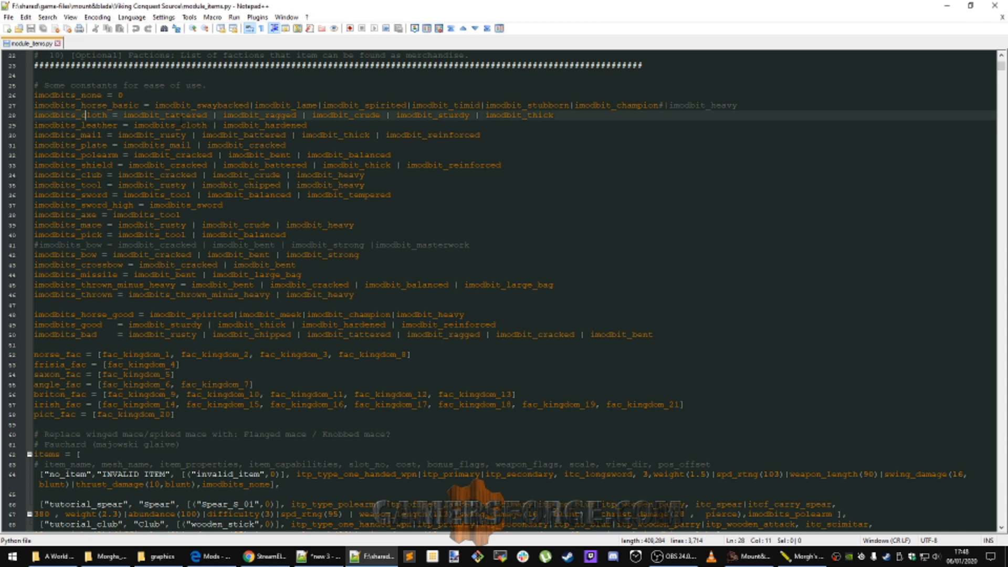
{"action": "left_click", "coordinate": [280, 125]}
{"action": "left_click", "coordinate": [442, 115]}
{"action": "double_click", "coordinate": [55, 116]}
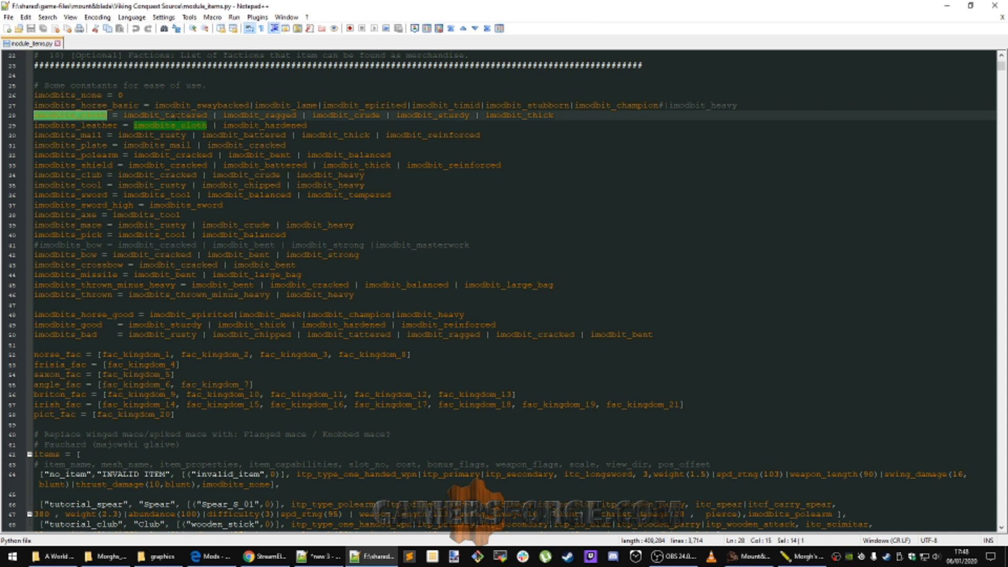
{"action": "left_click", "coordinate": [160, 115]}
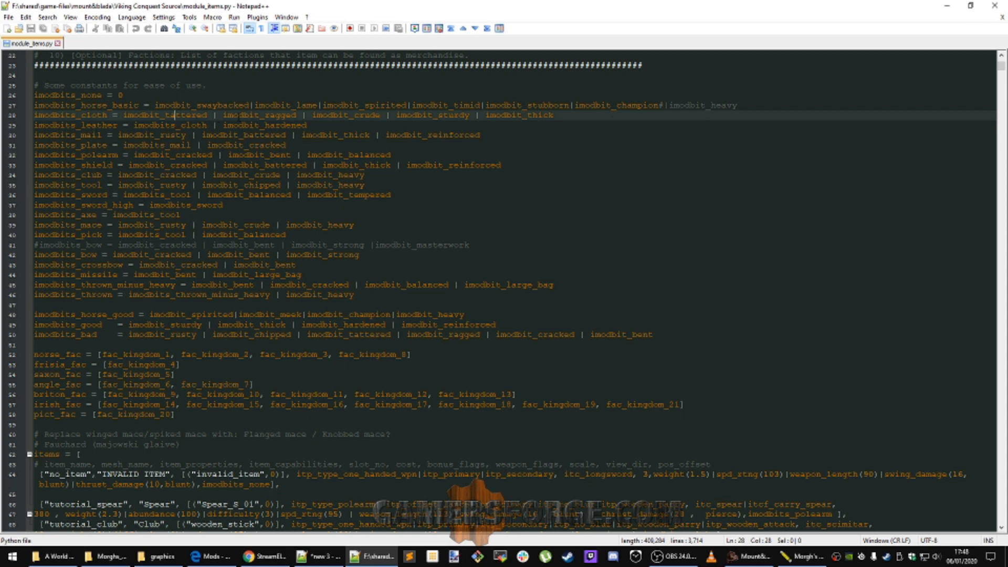
{"action": "left_click", "coordinate": [96, 125]}
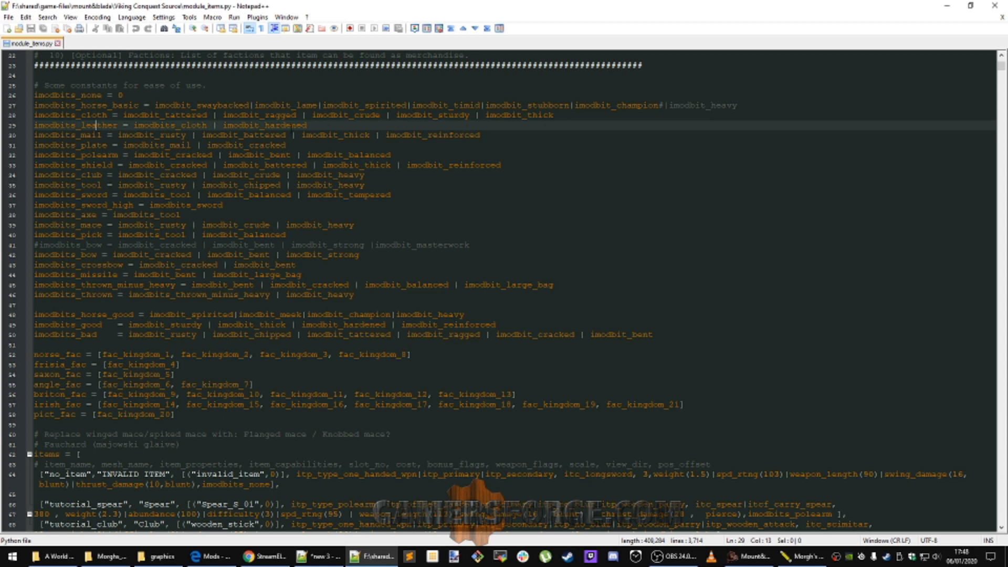
Try appending a copy of imodbit_ragged to the imodbits_leather definition, and remove the addition again
{"action": "left_click_drag", "start_coordinate": [223, 115], "coordinate": [316, 122]}
{"action": "key", "text": "ctrl+c"}
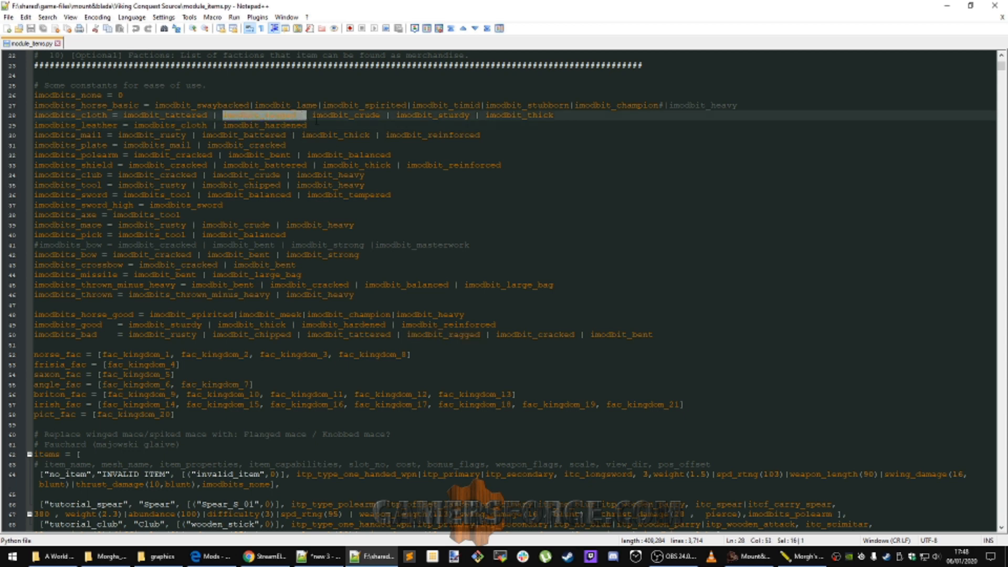
{"action": "left_click", "coordinate": [357, 124]}
{"action": "type", "text": "|"}
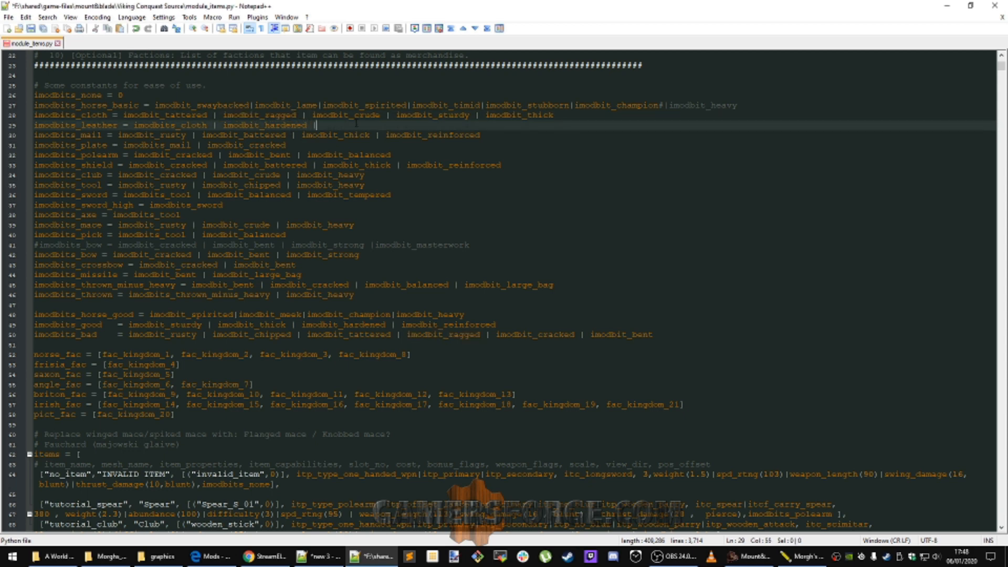
{"action": "key", "text": "ctrl+v"}
{"action": "key", "text": "BackSpace"}
{"action": "key", "text": "BackSpace"}
{"action": "double_click", "coordinate": [355, 125]}
{"action": "left_click", "coordinate": [355, 125]}
{"action": "left_click_drag", "start_coordinate": [416, 125], "coordinate": [314, 126]}
{"action": "key", "text": "BackSpace"}
Delete imodbit_ragged and its separator from the imodbits_cloth definition, keeping single separators between the remaining modifiers
{"action": "double_click", "coordinate": [266, 115]}
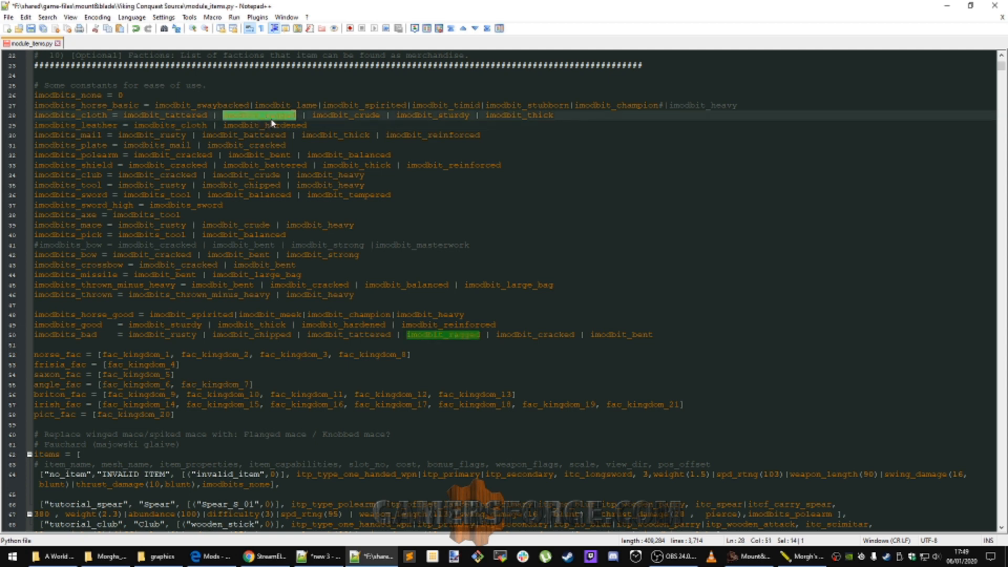
{"action": "key", "text": "Delete"}
{"action": "key", "text": "Delete"}
{"action": "key", "text": "Delete"}
{"action": "key", "text": "Delete"}
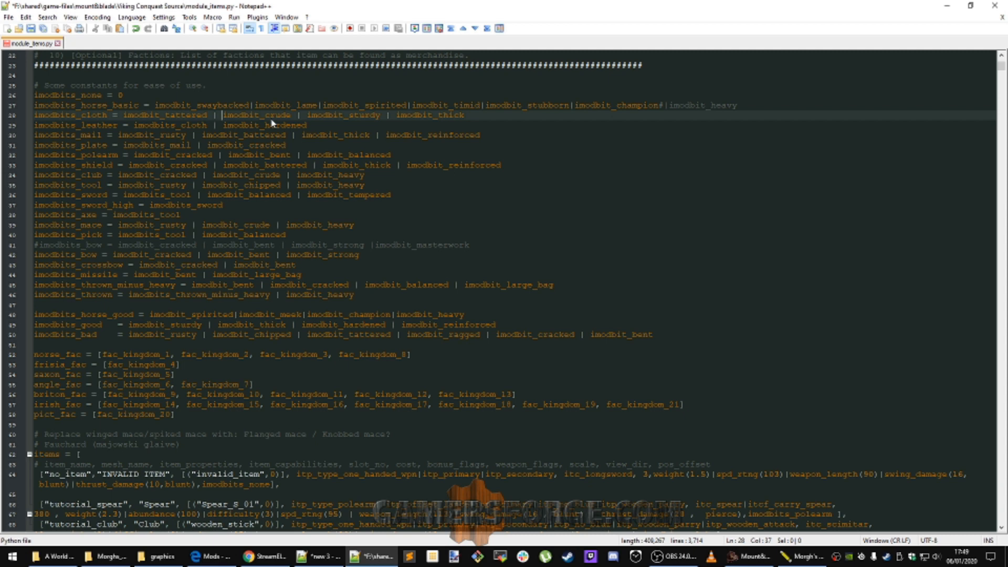
{"action": "type", "text": "|"}
{"action": "key", "text": "Left"}
{"action": "key", "text": "Left"}
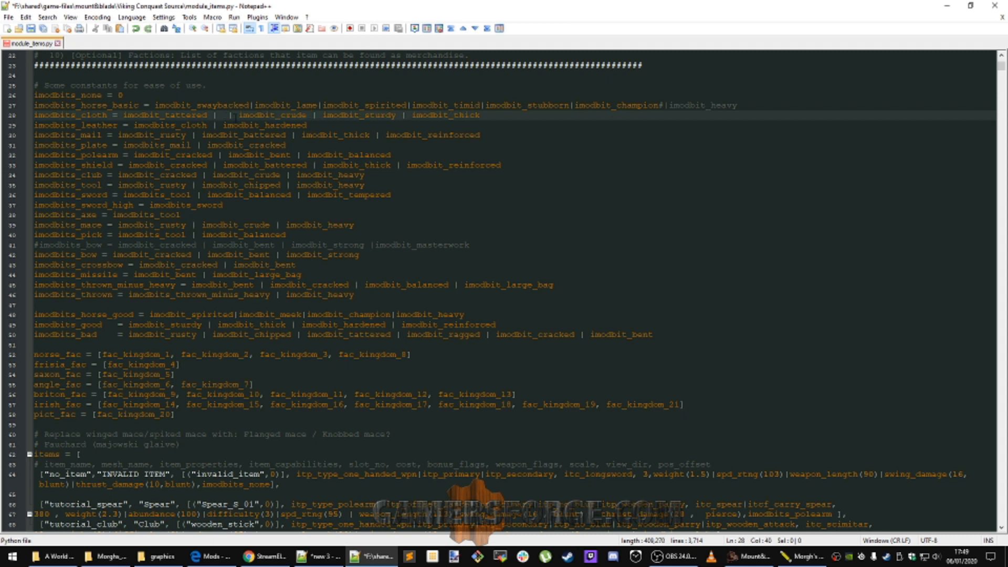
{"action": "key", "text": "BackSpace"}
{"action": "key", "text": "Delete"}
{"action": "key", "text": "BackSpace"}
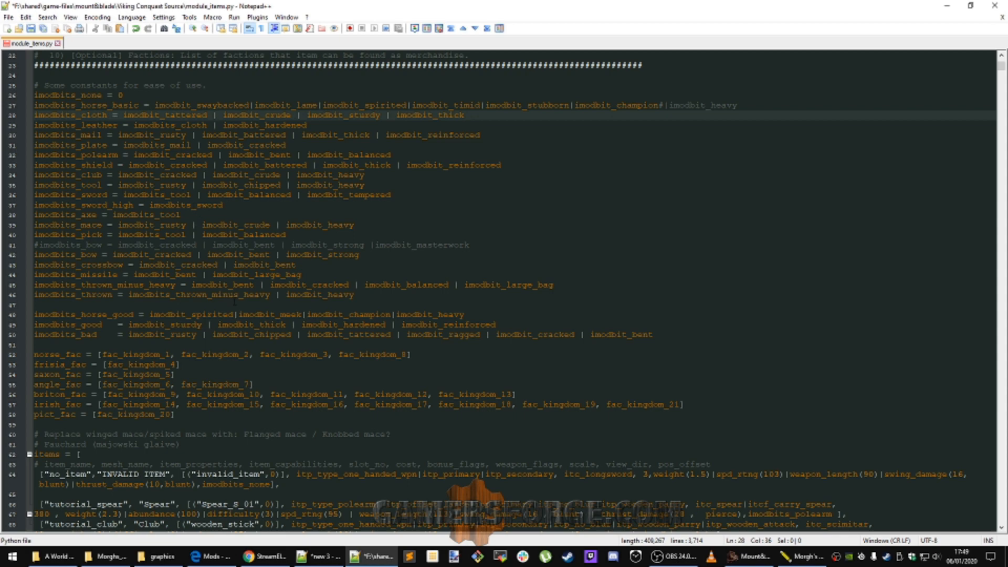
Insert two new lines between the bolts_mp entry and the items_end entry at the end of the items list
{"action": "scroll", "coordinate": [235, 302], "scroll_direction": "down", "scroll_amount": 8}
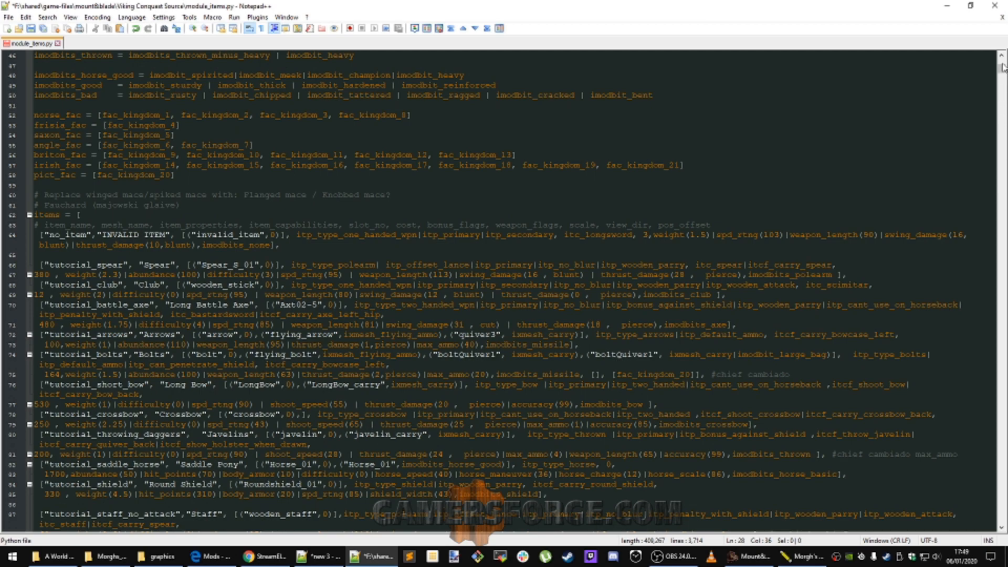
{"action": "left_click_drag", "start_coordinate": [1002, 67], "coordinate": [1002, 518]}
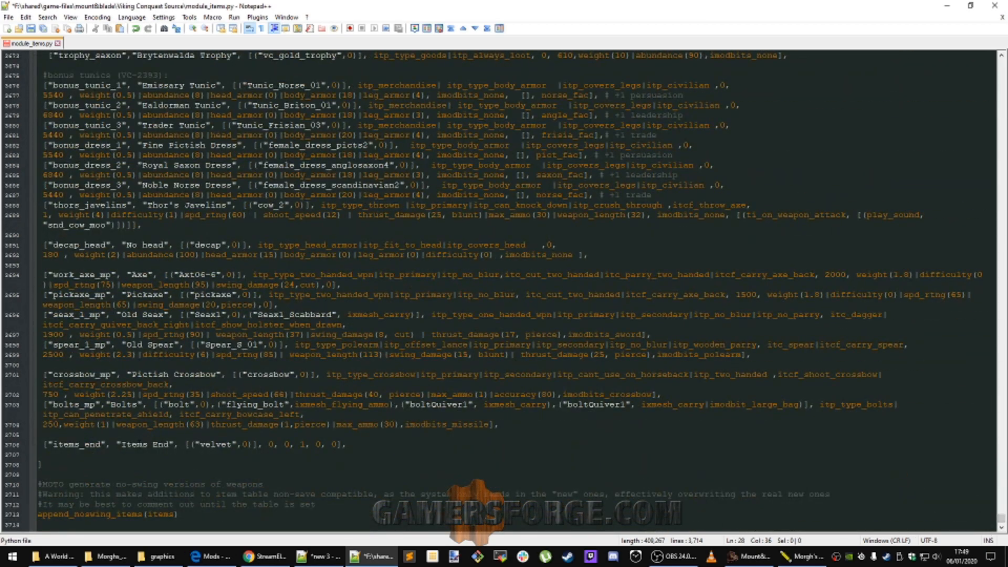
{"action": "left_click", "coordinate": [138, 444]}
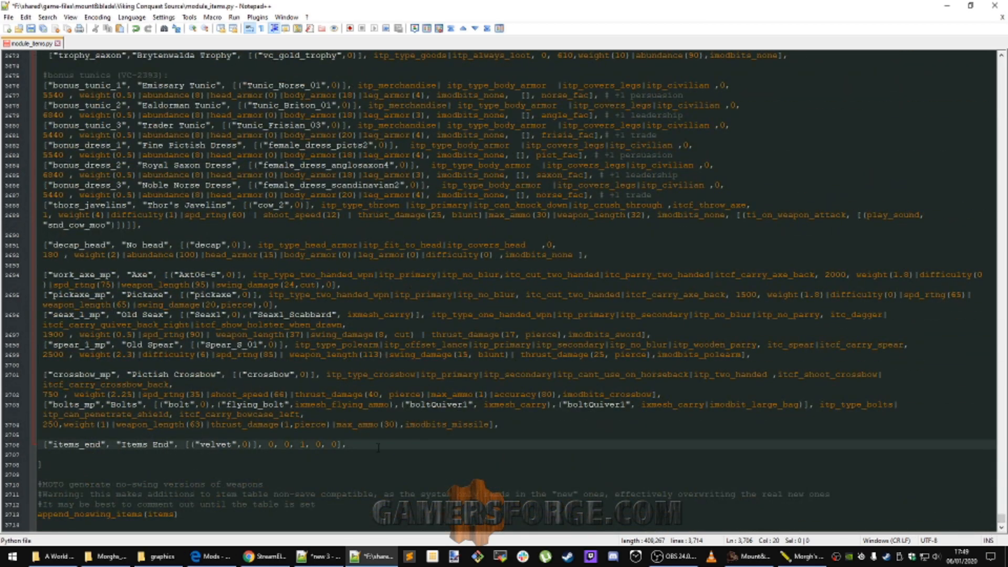
{"action": "left_click", "coordinate": [522, 424]}
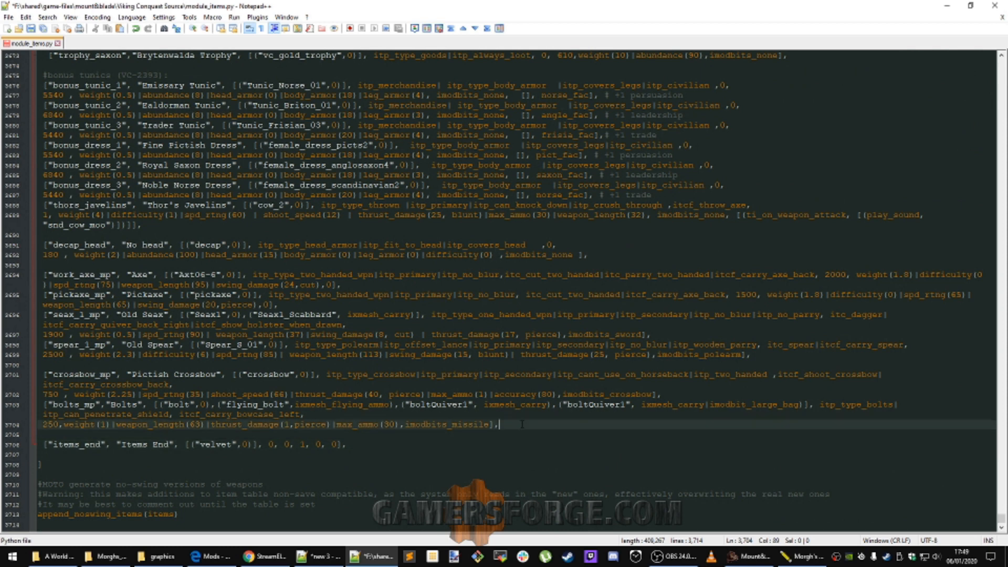
{"action": "key", "text": "Return"}
{"action": "key", "text": "Return"}
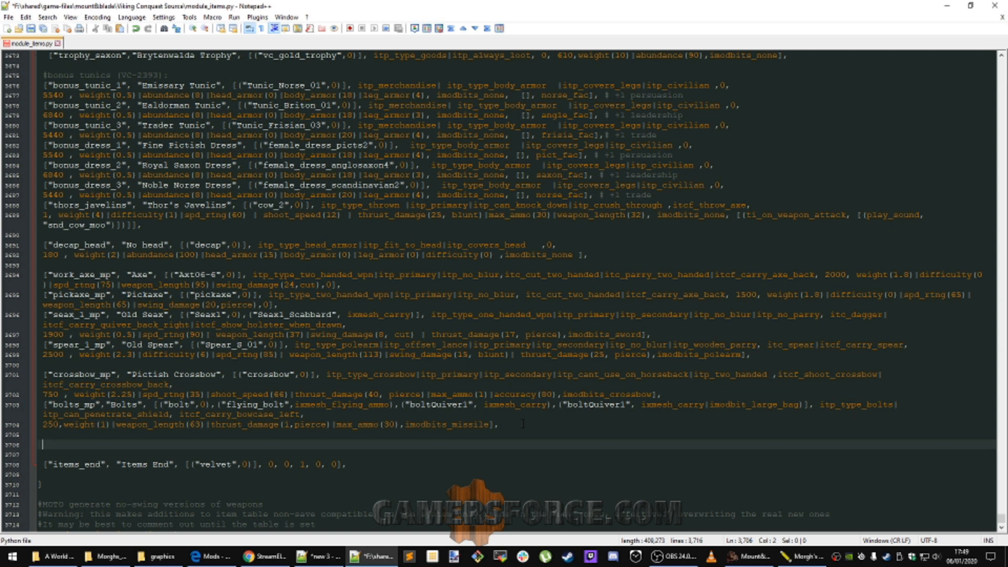
Examine the full bolts_mp entry from its item ID through its imodbits_missile modifier
{"action": "double_click", "coordinate": [68, 405]}
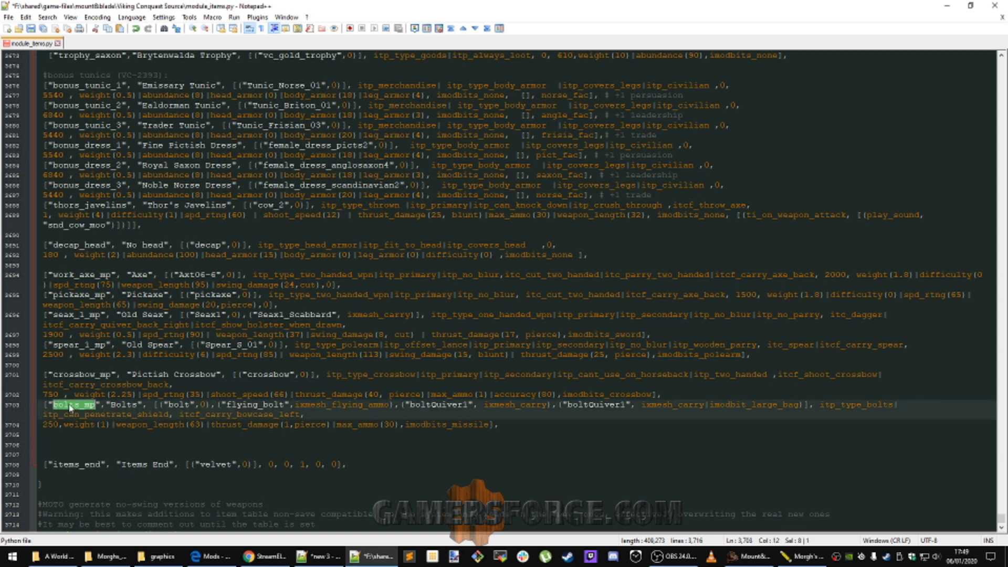
{"action": "left_click", "coordinate": [44, 405]}
{"action": "left_click_drag", "start_coordinate": [45, 404], "coordinate": [499, 424]}
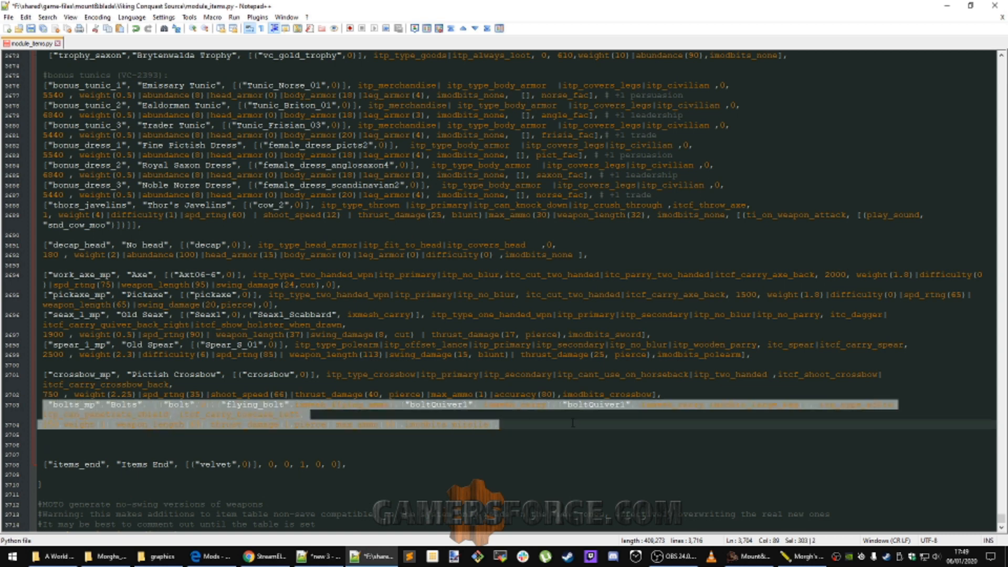
{"action": "left_click", "coordinate": [463, 424]}
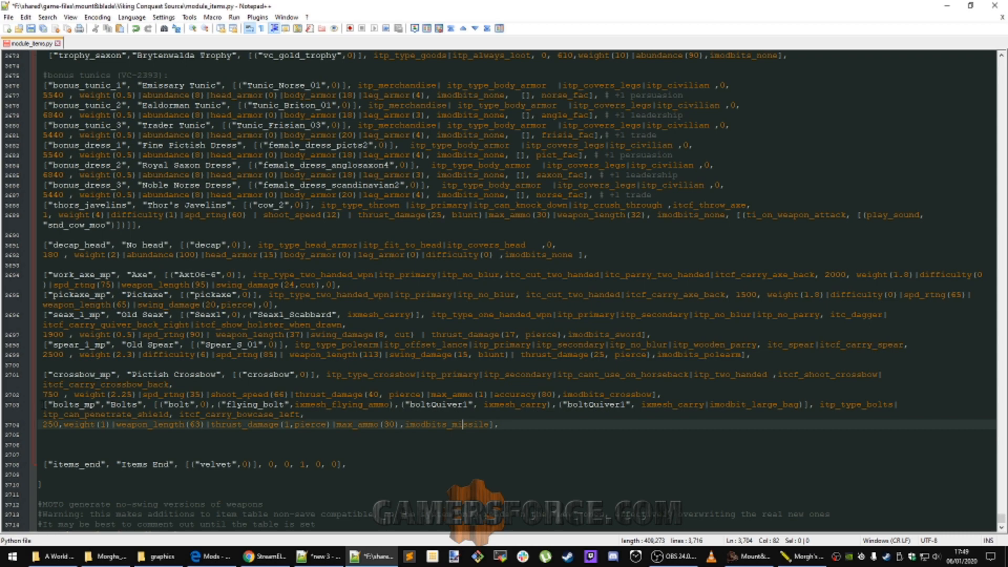
{"action": "left_click_drag", "start_coordinate": [463, 424], "coordinate": [609, 435]}
{"action": "left_click", "coordinate": [609, 435]}
Examine the no_item entry at the start of the items list, from its item ID and display name through its modifier
{"action": "left_click_drag", "start_coordinate": [1002, 519], "coordinate": [1002, 56]}
{"action": "scroll", "coordinate": [225, 348], "scroll_direction": "down", "scroll_amount": 3}
{"action": "scroll", "coordinate": [225, 347], "scroll_direction": "down", "scroll_amount": 10}
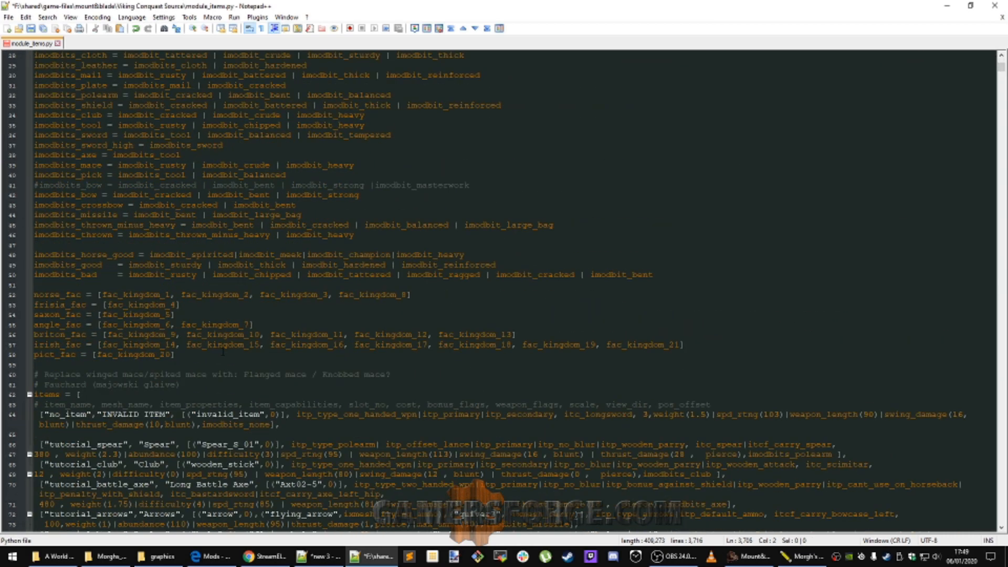
{"action": "left_click", "coordinate": [46, 294]}
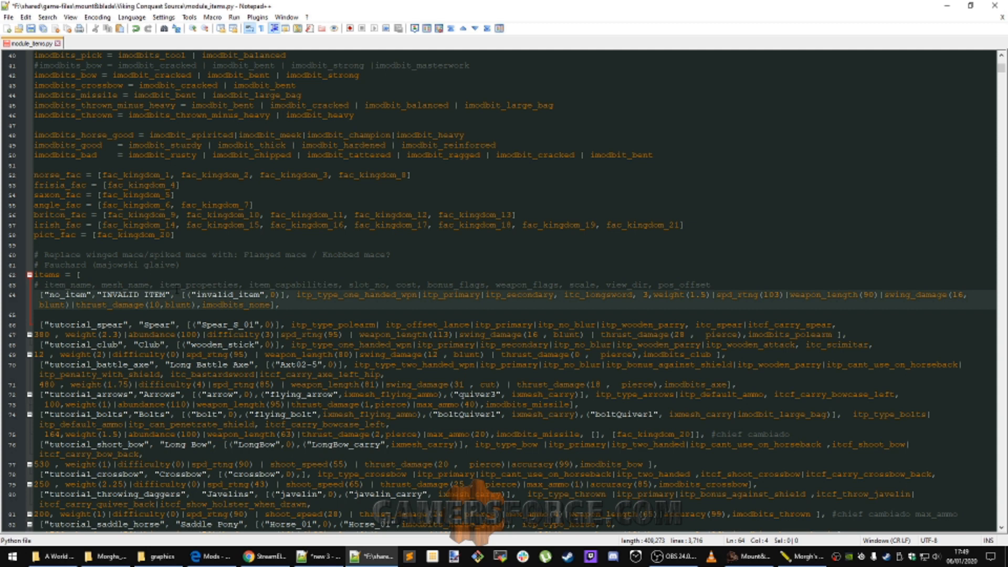
{"action": "left_click_drag", "start_coordinate": [305, 305], "coordinate": [35, 295]}
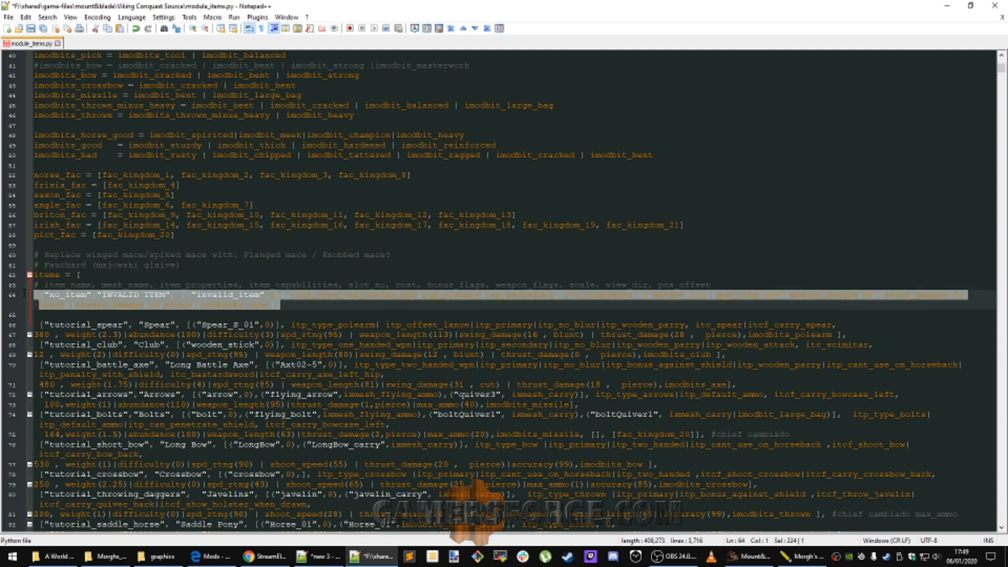
{"action": "left_click", "coordinate": [58, 305]}
{"action": "double_click", "coordinate": [59, 296]}
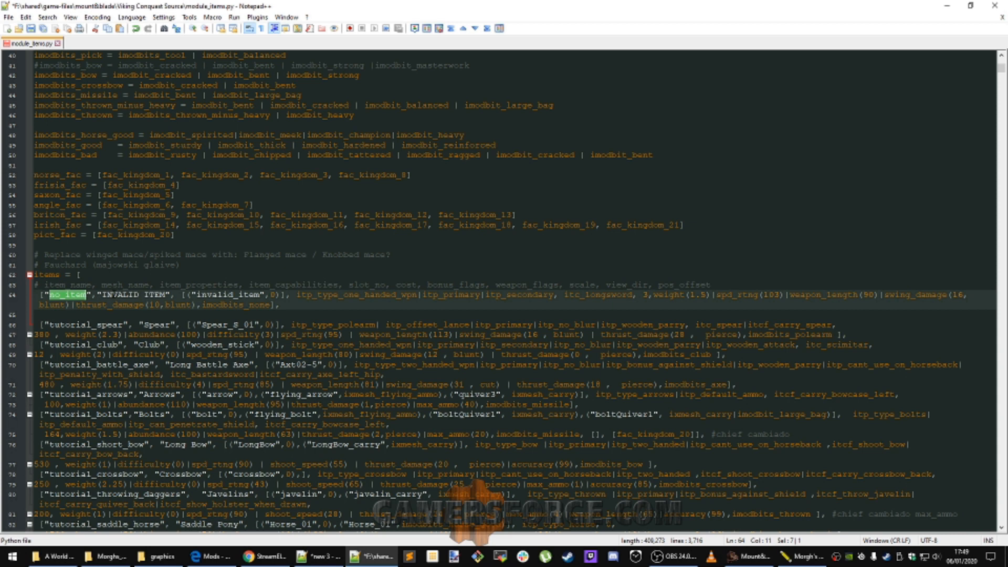
{"action": "double_click", "coordinate": [120, 295]}
{"action": "double_click", "coordinate": [68, 295]}
{"action": "left_click", "coordinate": [392, 255]}
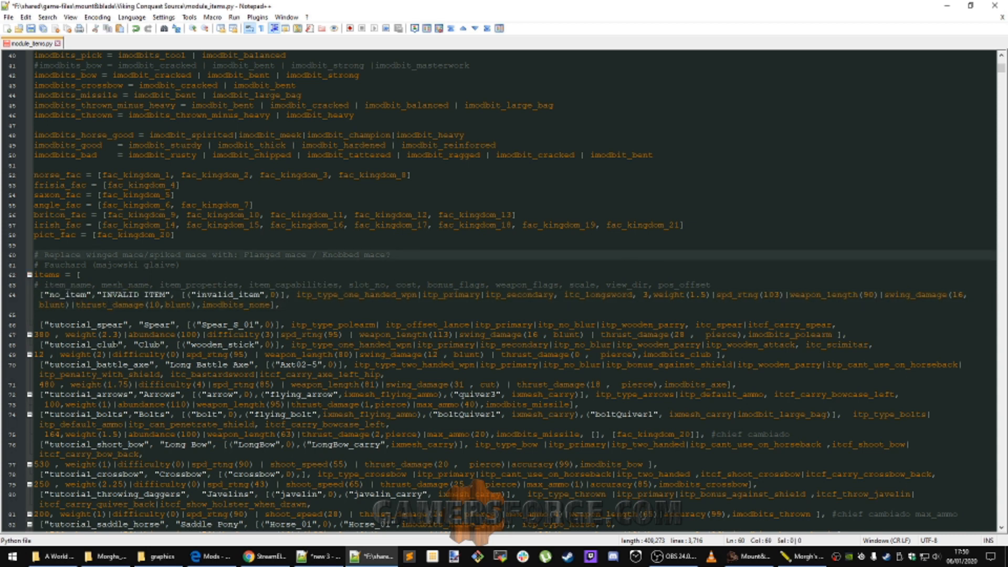
Find the wild_horse2 entry in the horses section and examine its item ID, display name and mesh list
{"action": "scroll", "coordinate": [504, 288], "scroll_direction": "down", "scroll_amount": 3}
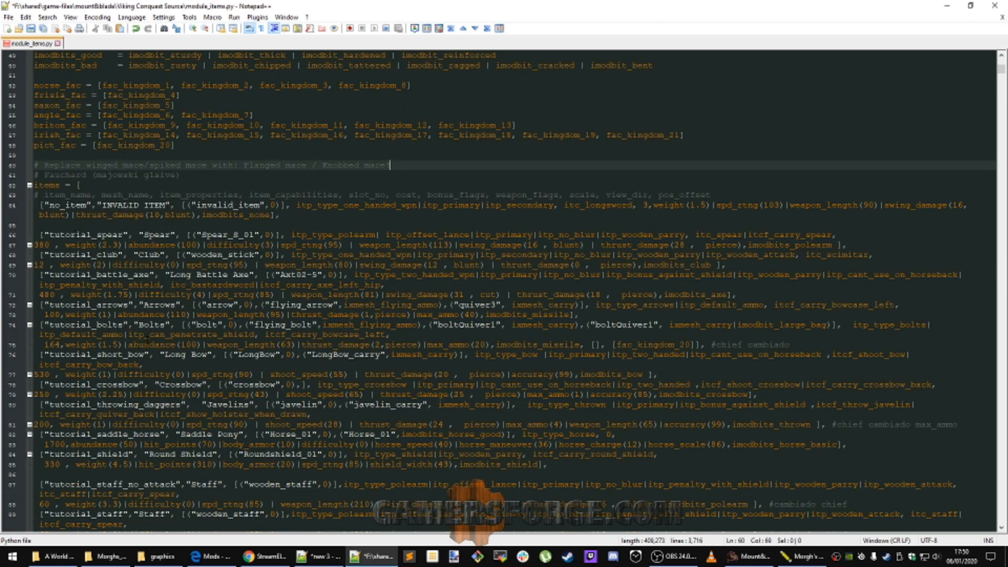
{"action": "scroll", "coordinate": [504, 289], "scroll_direction": "down", "scroll_amount": 20}
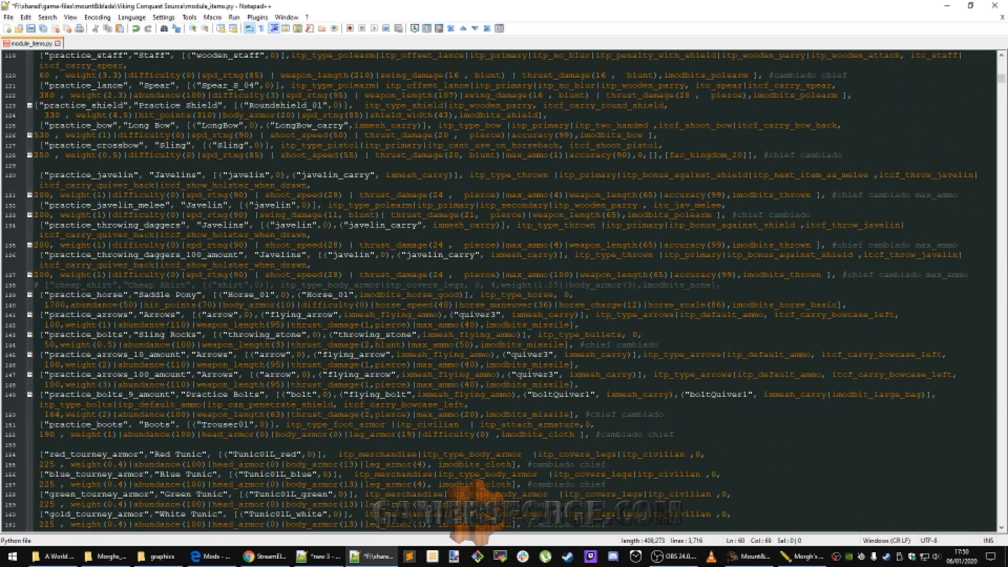
{"action": "scroll", "coordinate": [504, 289], "scroll_direction": "down", "scroll_amount": 20}
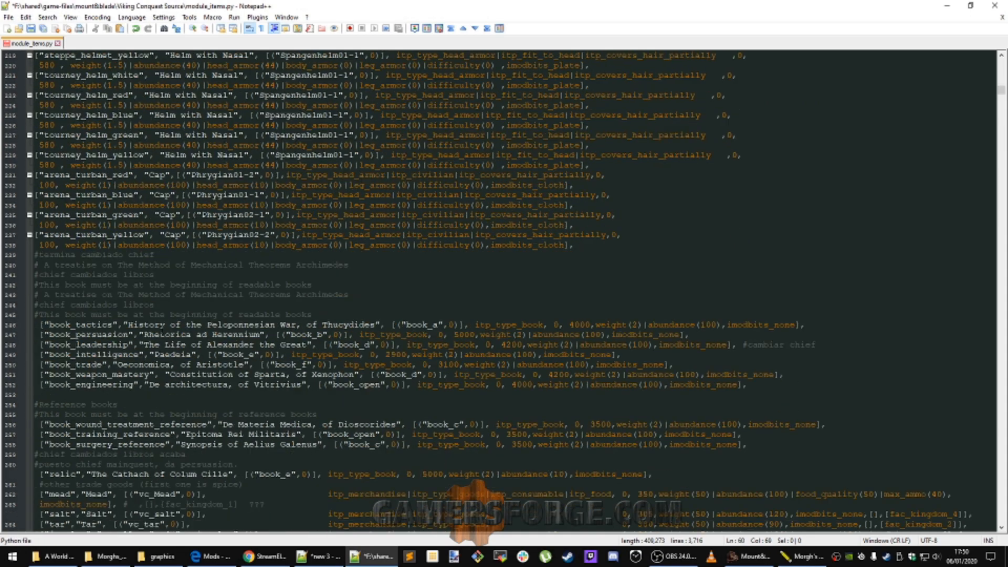
{"action": "scroll", "coordinate": [159, 329], "scroll_direction": "down", "scroll_amount": 20}
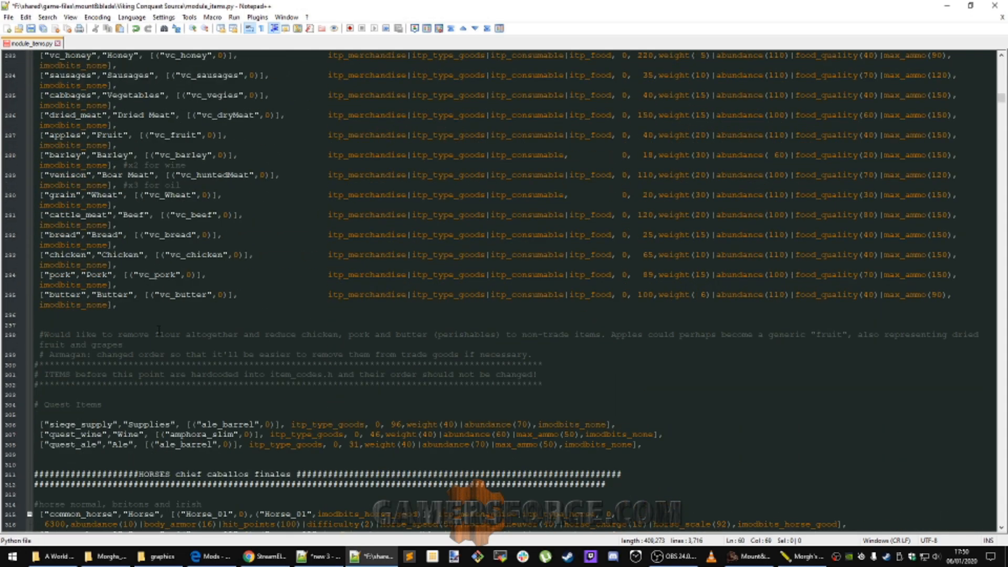
{"action": "scroll", "coordinate": [158, 330], "scroll_direction": "down", "scroll_amount": 11}
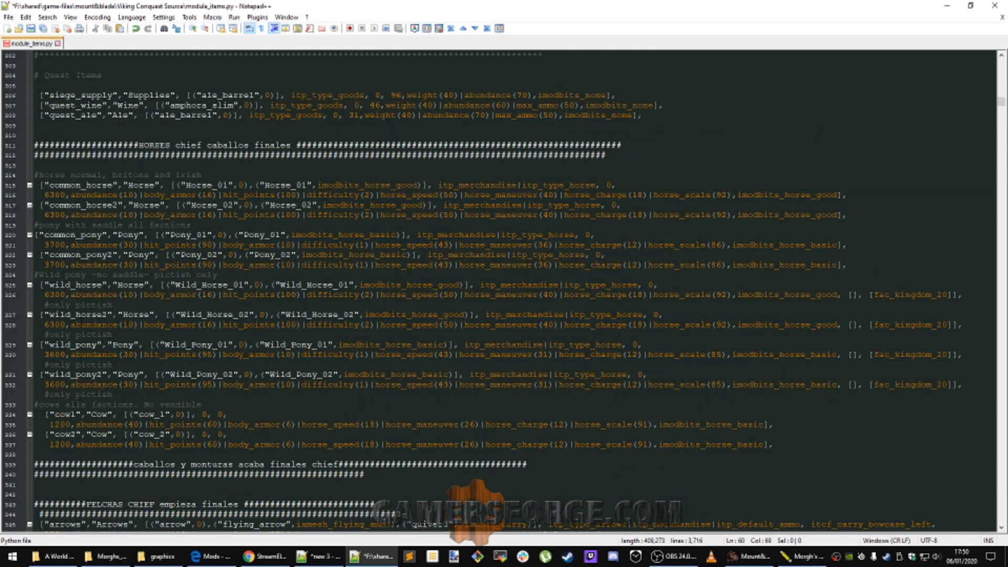
{"action": "left_click", "coordinate": [78, 314]}
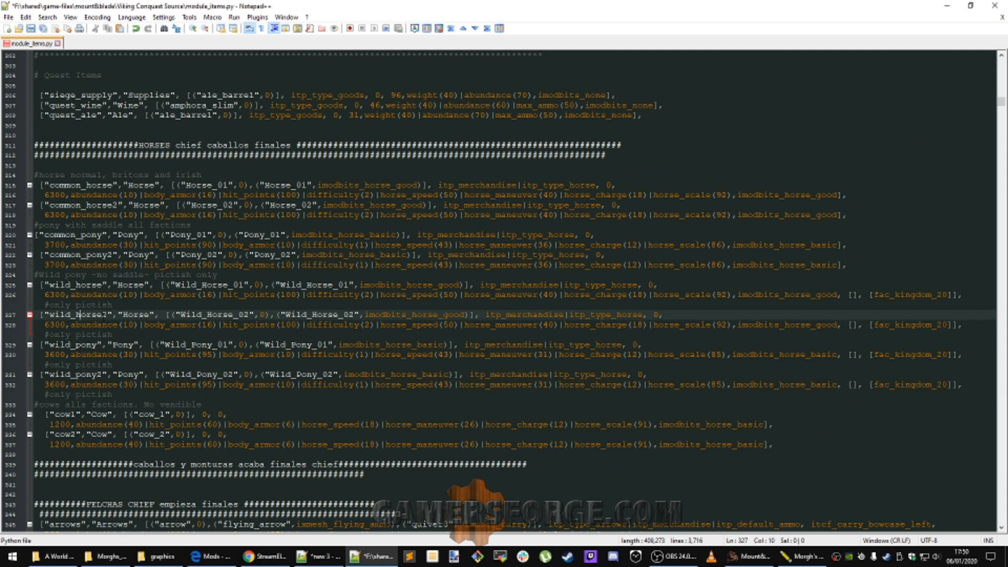
{"action": "left_click", "coordinate": [144, 315]}
{"action": "left_click", "coordinate": [210, 315]}
{"action": "double_click", "coordinate": [77, 314]}
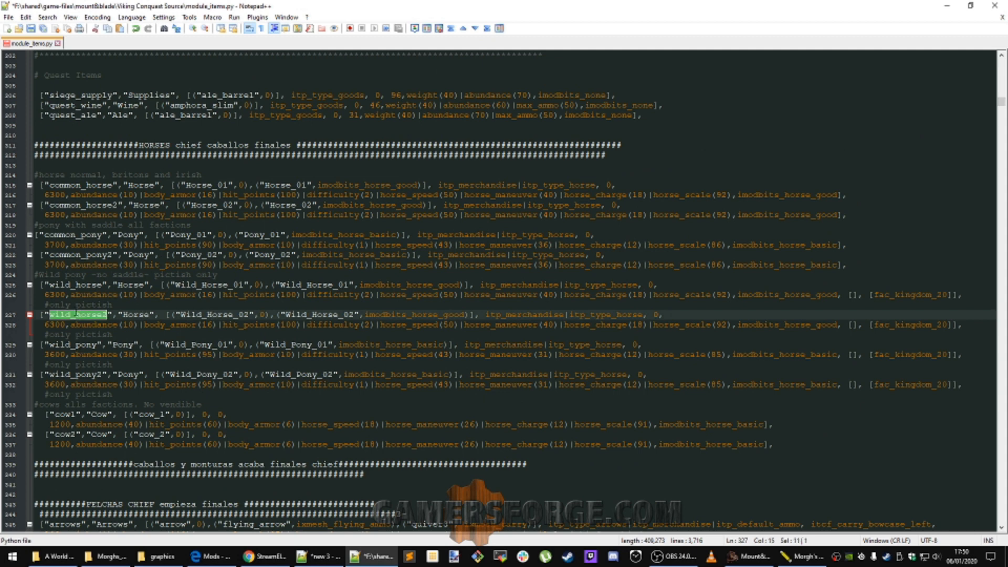
{"action": "double_click", "coordinate": [134, 314]}
{"action": "left_click", "coordinate": [134, 314]}
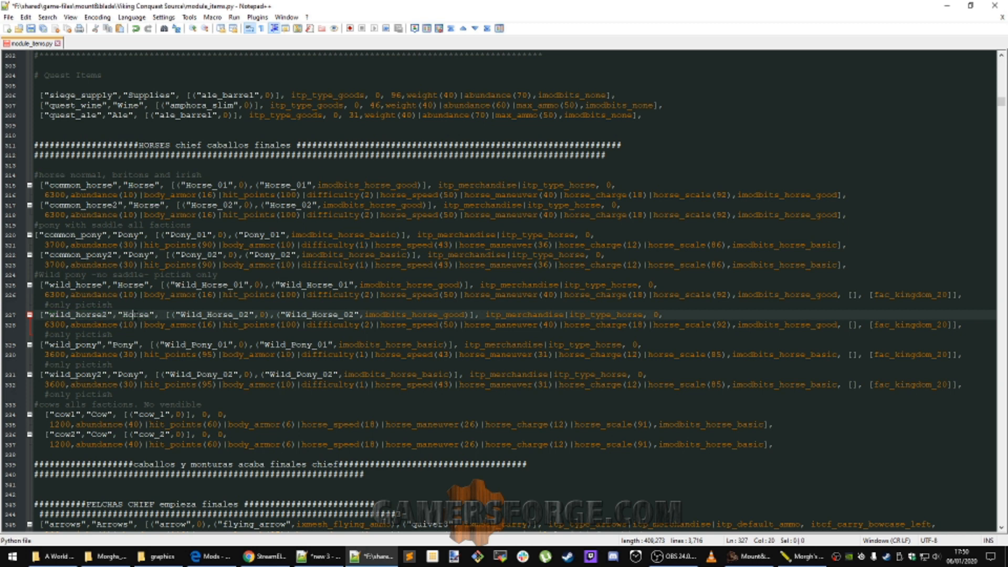
{"action": "double_click", "coordinate": [244, 315]}
{"action": "left_click", "coordinate": [322, 315]}
Examine the wild_horse2 stats from abundance to horse scale, plus its modifier, empty trigger list and faction restriction
{"action": "double_click", "coordinate": [98, 325]}
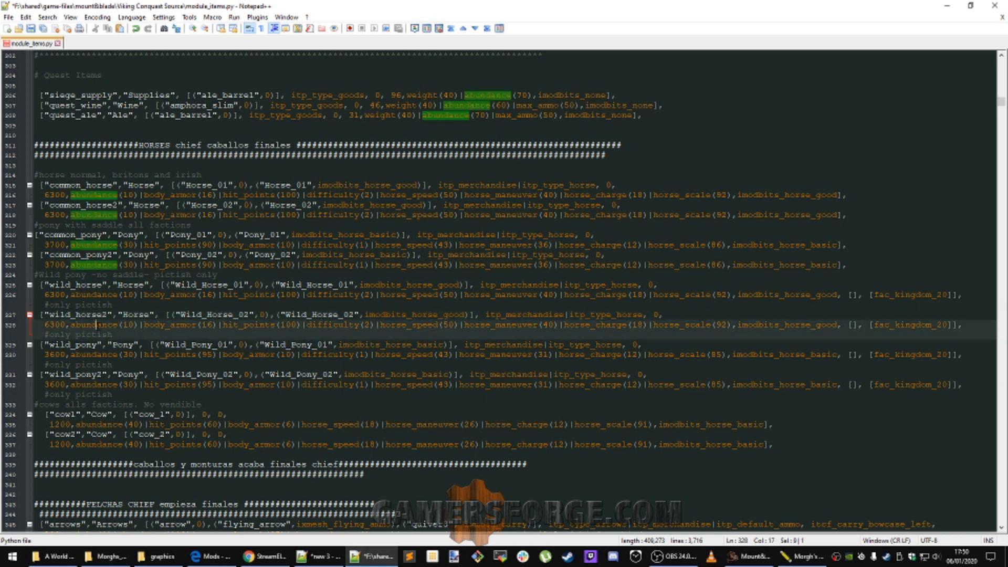
{"action": "left_click", "coordinate": [98, 325]}
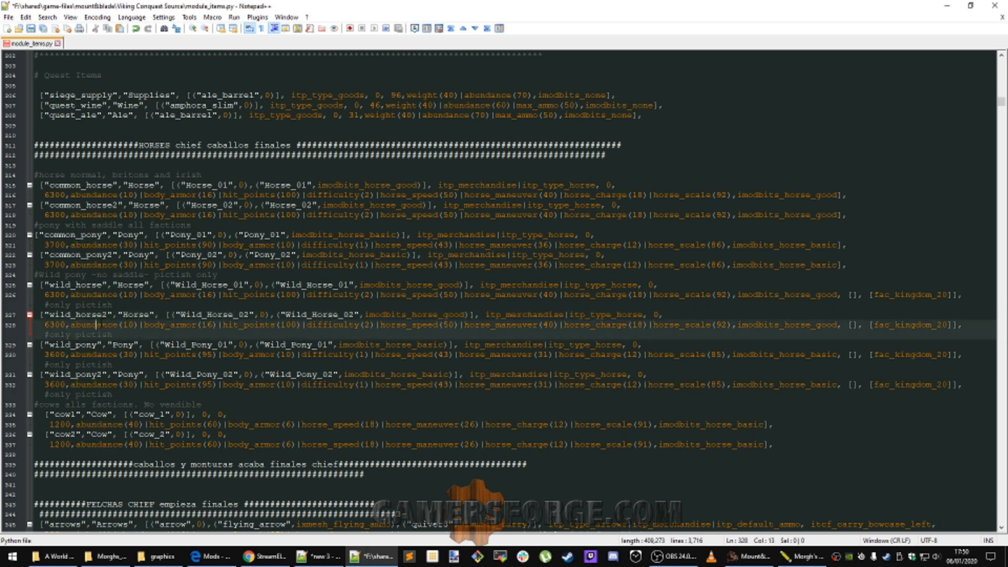
{"action": "double_click", "coordinate": [97, 325]}
{"action": "left_click", "coordinate": [167, 326]}
{"action": "left_click", "coordinate": [244, 324]}
{"action": "left_click", "coordinate": [327, 325]}
{"action": "left_click", "coordinate": [490, 325]}
{"action": "left_click", "coordinate": [594, 325]}
{"action": "left_click", "coordinate": [775, 325]}
{"action": "left_click", "coordinate": [775, 325]}
{"action": "double_click", "coordinate": [910, 325]}
{"action": "left_click", "coordinate": [910, 324]}
{"action": "double_click", "coordinate": [892, 324]}
{"action": "left_click", "coordinate": [892, 325]}
Find the h_shield1 entry among the small H shields and examine its ID, name, item flags and carry capability
{"action": "scroll", "coordinate": [360, 351], "scroll_direction": "down", "scroll_amount": 9}
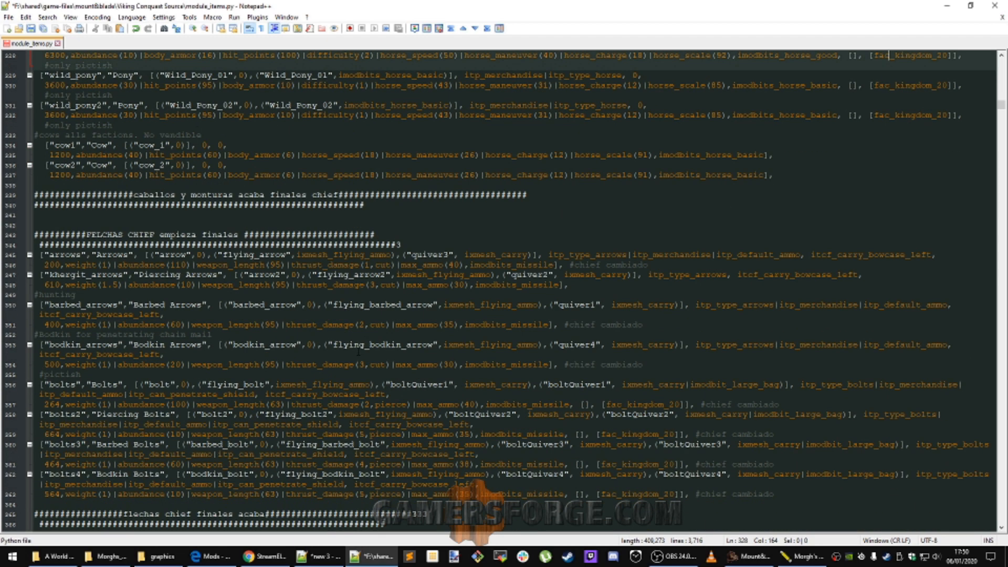
{"action": "scroll", "coordinate": [359, 352], "scroll_direction": "down", "scroll_amount": 5}
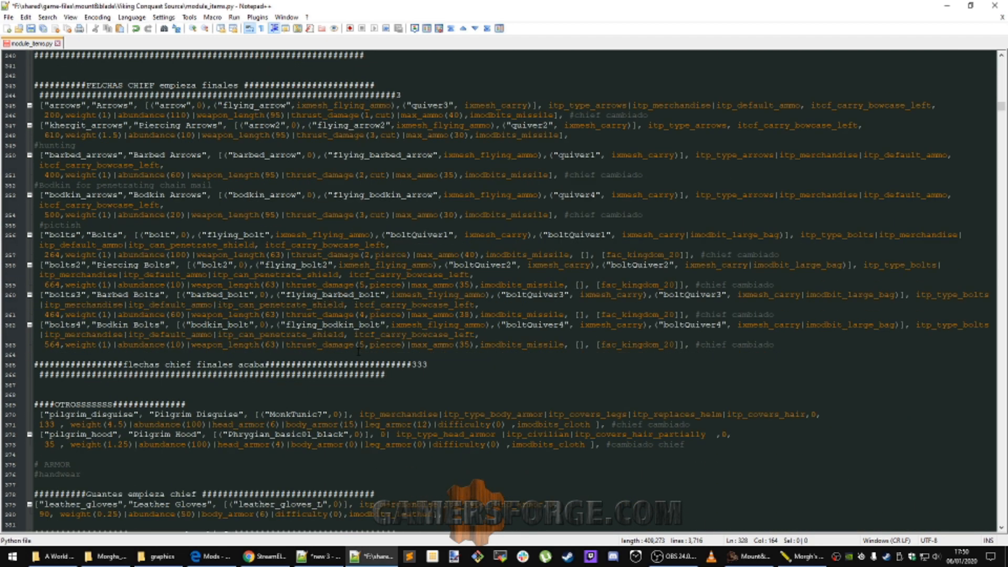
{"action": "left_click_drag", "start_coordinate": [1002, 108], "coordinate": [1001, 478]}
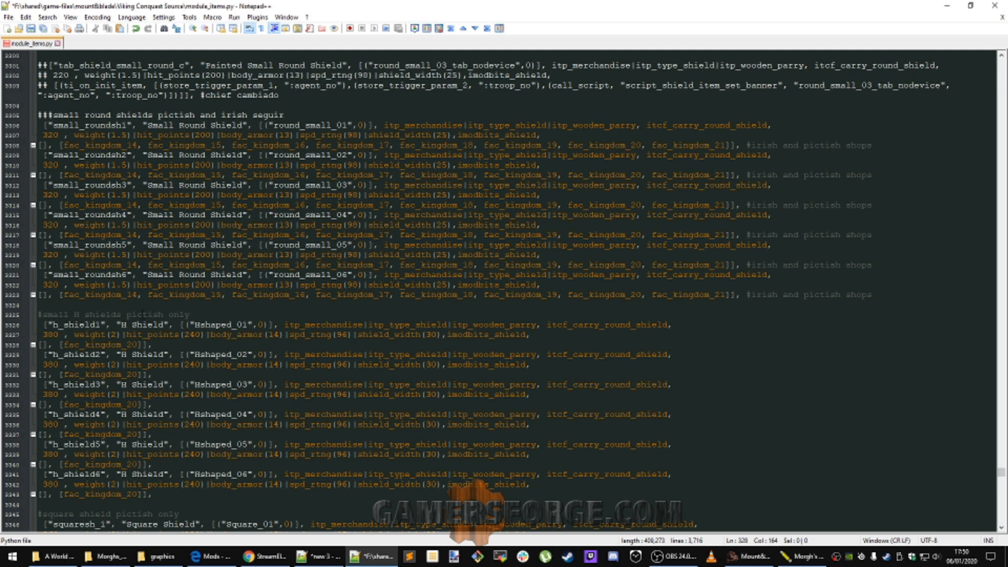
{"action": "double_click", "coordinate": [79, 325]}
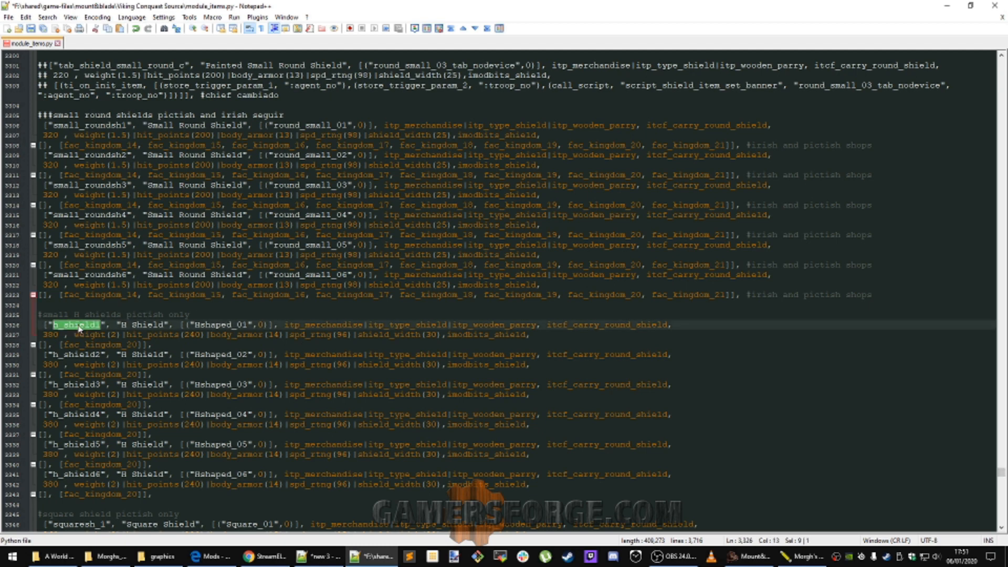
{"action": "triple_click", "coordinate": [138, 326]}
{"action": "left_click", "coordinate": [147, 326]}
{"action": "left_click", "coordinate": [331, 325]}
{"action": "left_click", "coordinate": [412, 325]}
{"action": "left_click", "coordinate": [499, 325]}
{"action": "left_click", "coordinate": [636, 325]}
Examine the h_shield1 entry's item value, stats, imodbits_shield modifier, trigger list and fac_kingdom_20 faction
{"action": "left_click", "coordinate": [52, 335]}
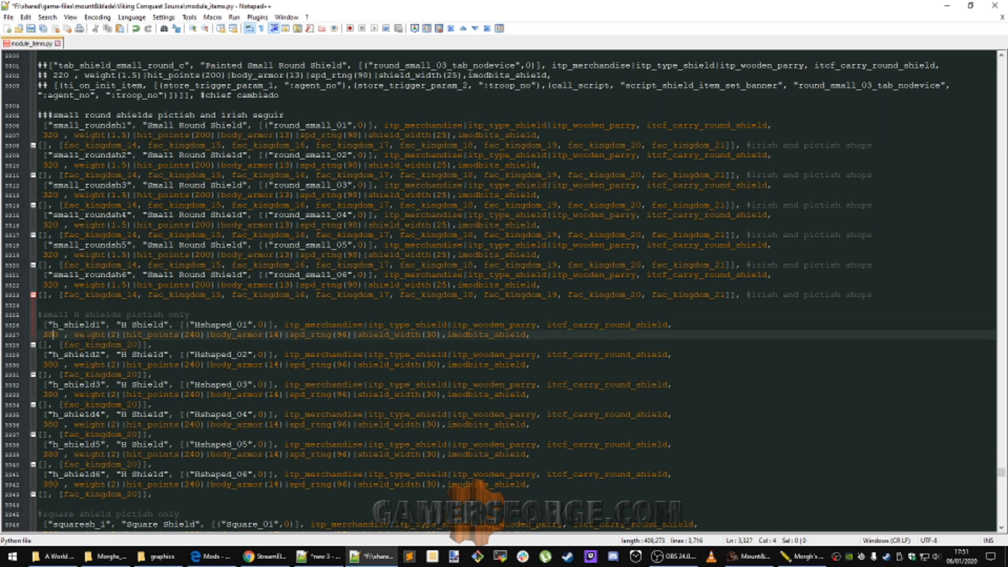
{"action": "left_click", "coordinate": [148, 335]}
{"action": "left_click", "coordinate": [398, 336]}
{"action": "left_click", "coordinate": [478, 334]}
{"action": "left_click", "coordinate": [46, 345]}
{"action": "left_click", "coordinate": [102, 345]}
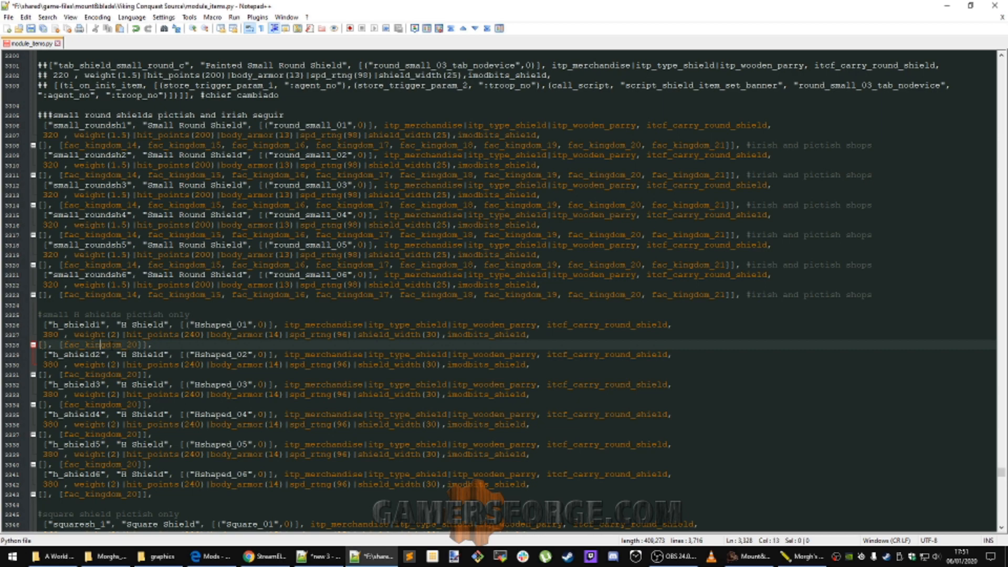
{"action": "double_click", "coordinate": [101, 345]}
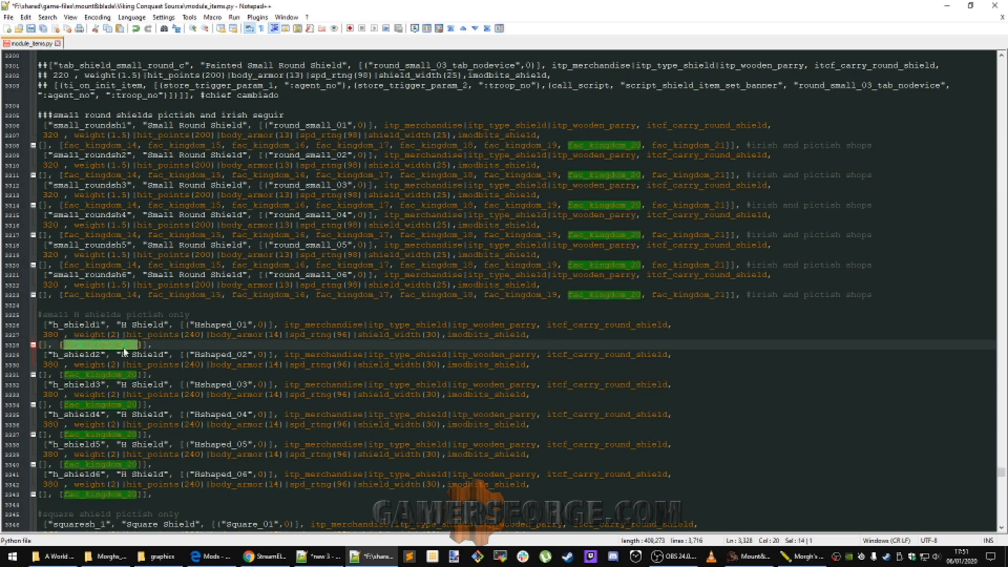
{"action": "left_click", "coordinate": [95, 345]}
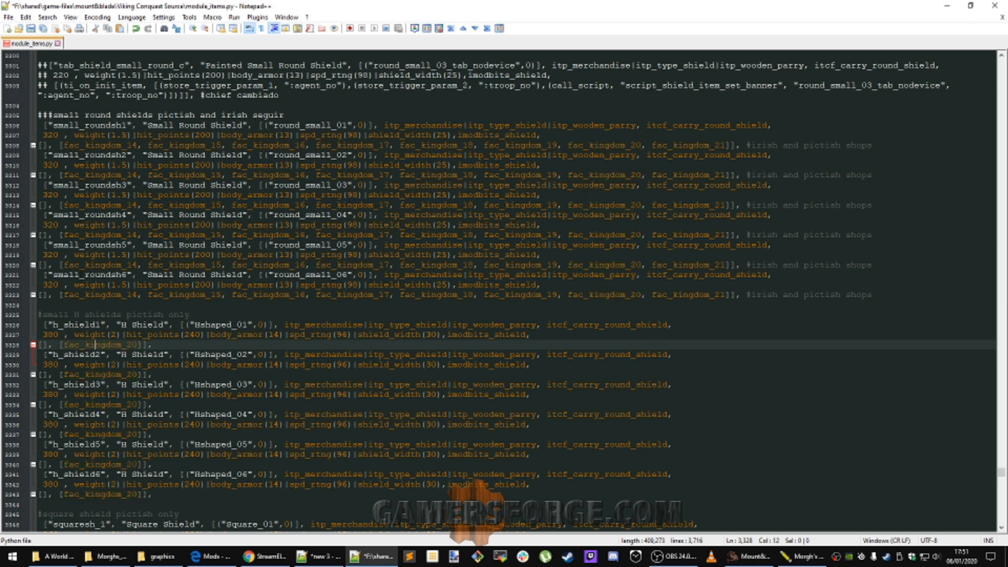
Examine the small_roundsh6 entry and its faction list from fac_kingdom_14 through fac_kingdom_21
{"action": "left_click", "coordinate": [82, 275]}
{"action": "left_click", "coordinate": [226, 275]}
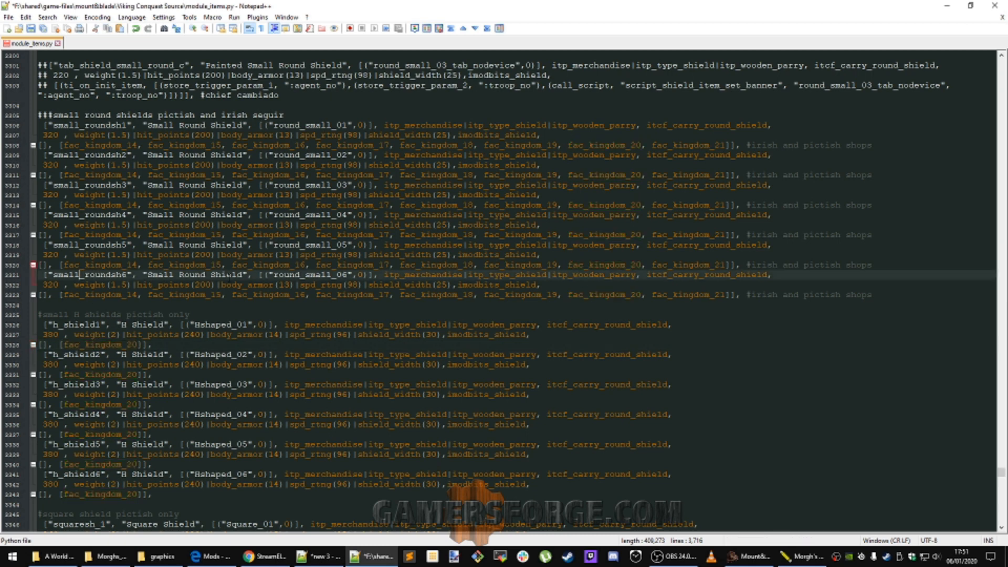
{"action": "left_click", "coordinate": [65, 295]}
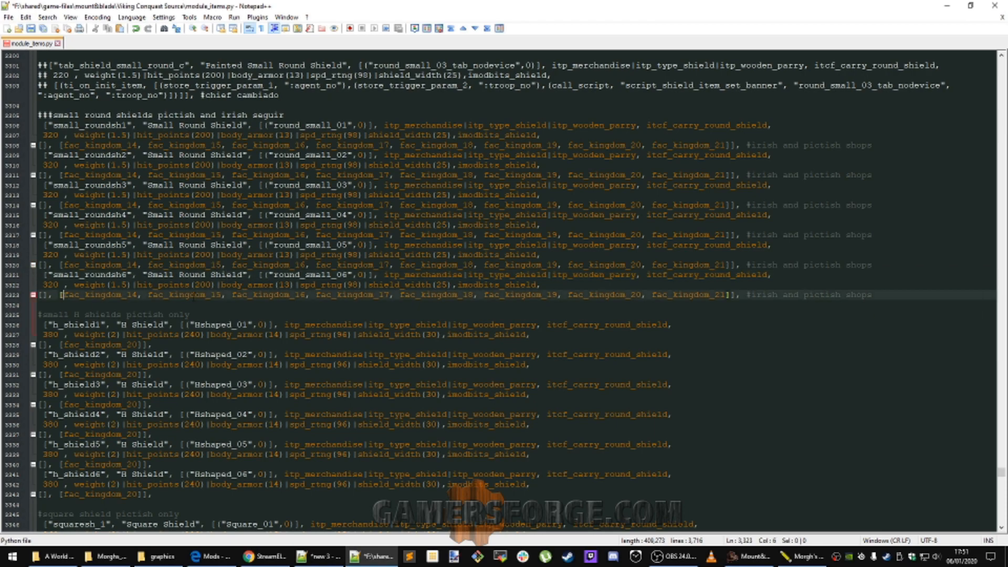
{"action": "left_click", "coordinate": [195, 296]}
{"action": "left_click", "coordinate": [285, 297]}
{"action": "left_click", "coordinate": [375, 301]}
{"action": "left_click", "coordinate": [432, 296]}
{"action": "left_click", "coordinate": [520, 296]}
{"action": "left_click", "coordinate": [601, 296]}
{"action": "left_click", "coordinate": [685, 295]}
Return to the faction constants near the file's beginning and review the kingdom lists from norse_fac through pict_fac
{"action": "left_click_drag", "start_coordinate": [1001, 471], "coordinate": [988, 57]}
{"action": "scroll", "coordinate": [757, 147], "scroll_direction": "down", "scroll_amount": 14}
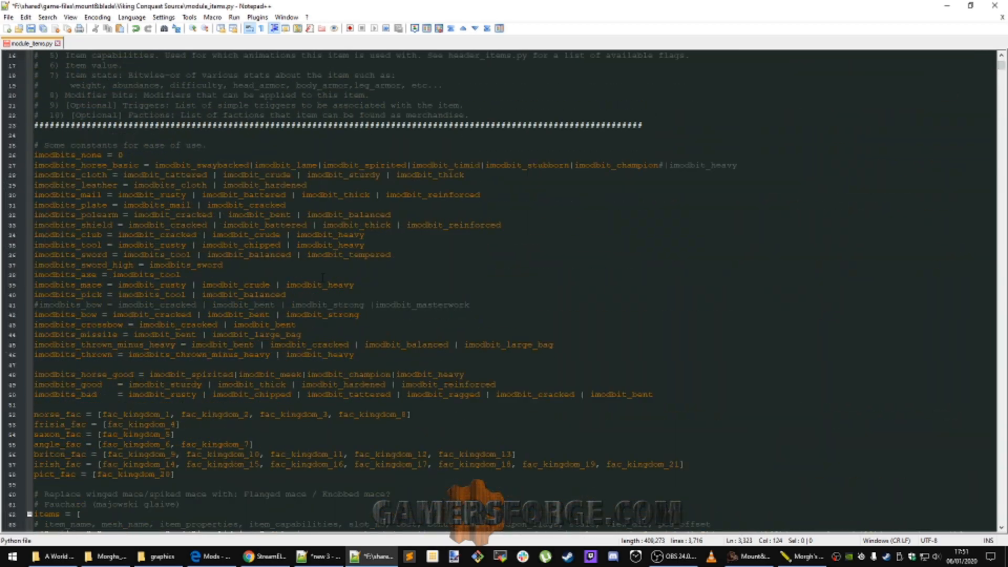
{"action": "left_click", "coordinate": [56, 148]}
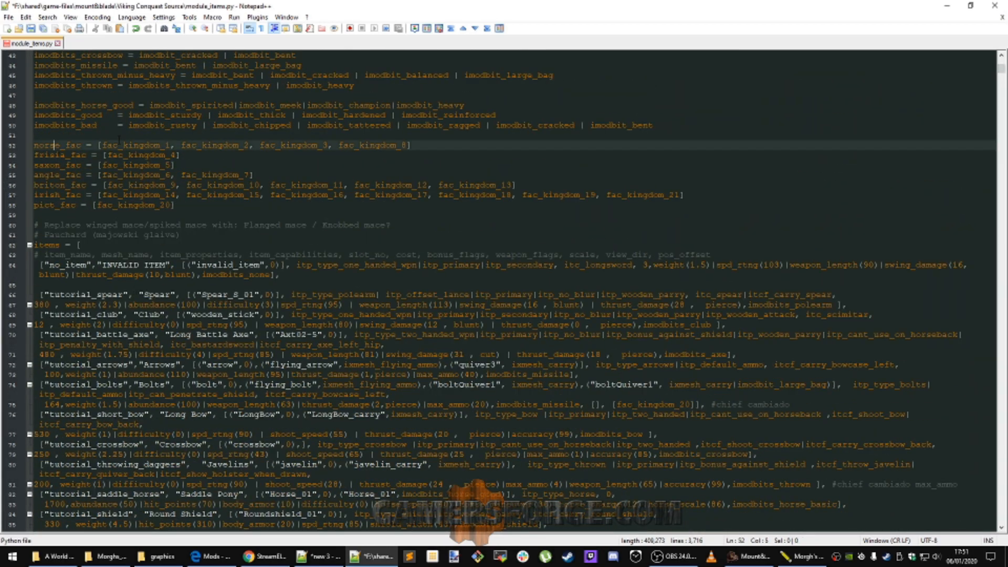
{"action": "left_click", "coordinate": [206, 146]}
{"action": "left_click", "coordinate": [369, 145]}
{"action": "left_click", "coordinate": [61, 155]}
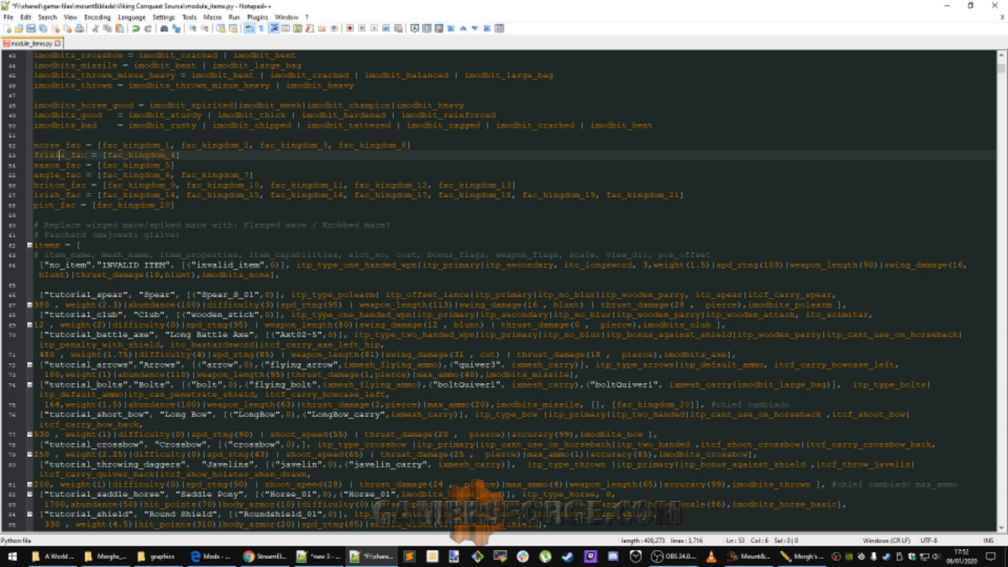
{"action": "left_click", "coordinate": [149, 155]}
{"action": "left_click", "coordinate": [138, 205]}
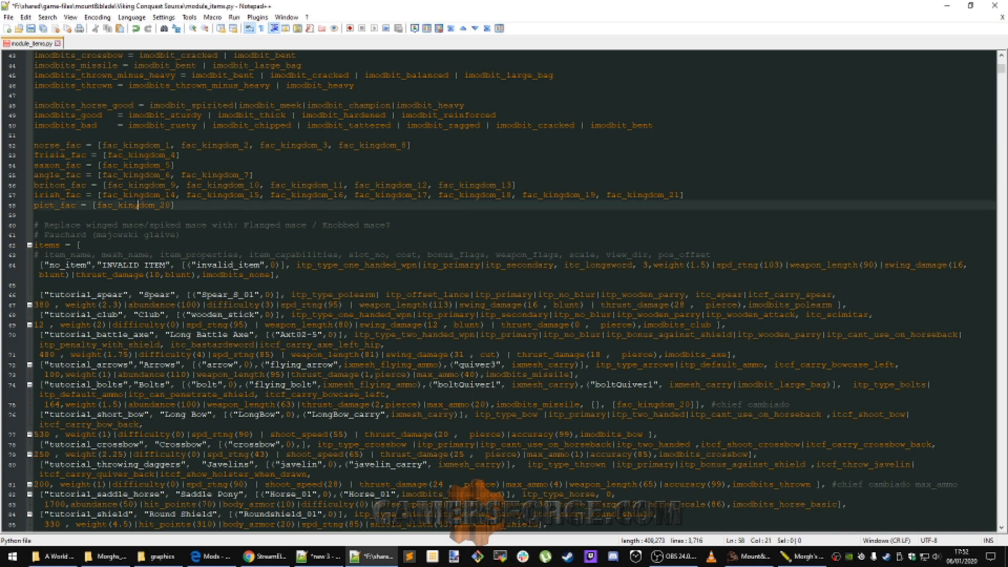
{"action": "left_click_drag", "start_coordinate": [49, 144], "coordinate": [173, 206]}
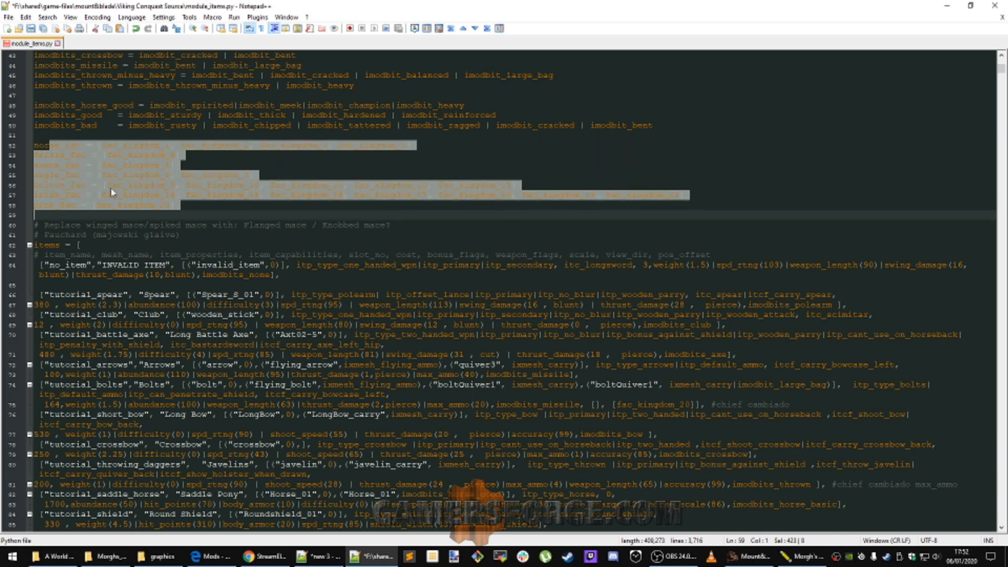
{"action": "left_click", "coordinate": [152, 165]}
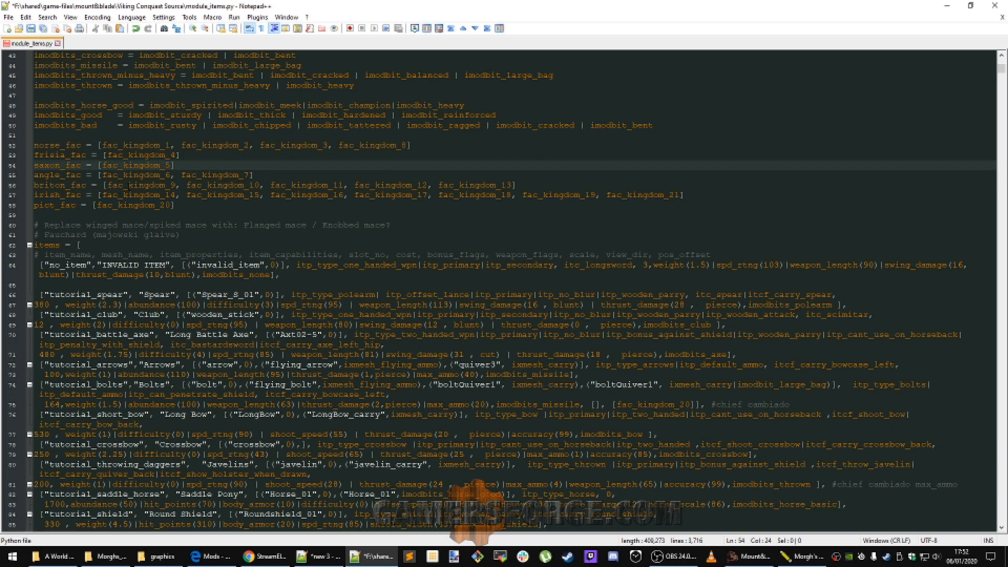
{"action": "left_click", "coordinate": [128, 185]}
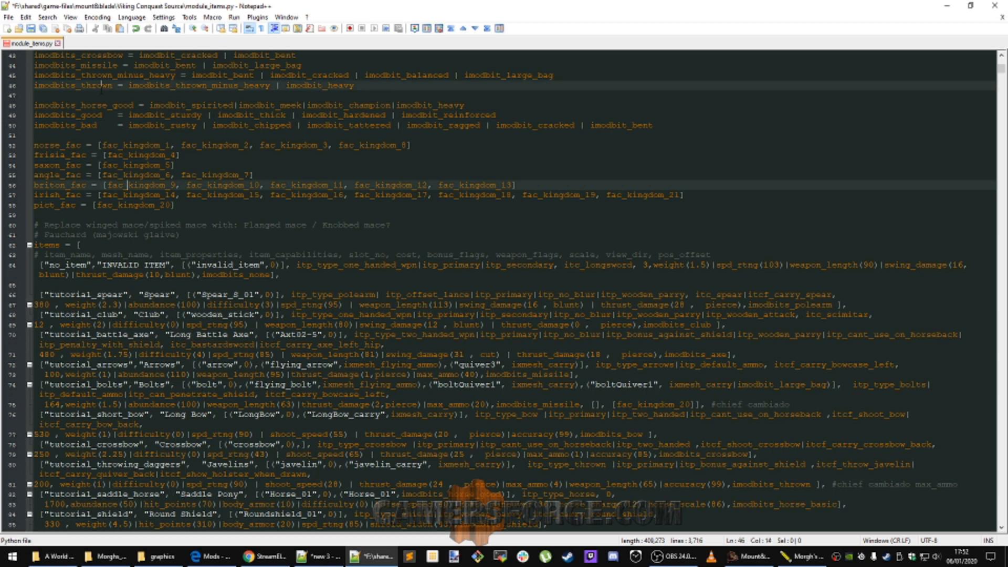
Examine where the items list begins and where its no_item entry ends
{"action": "left_click", "coordinate": [80, 245]}
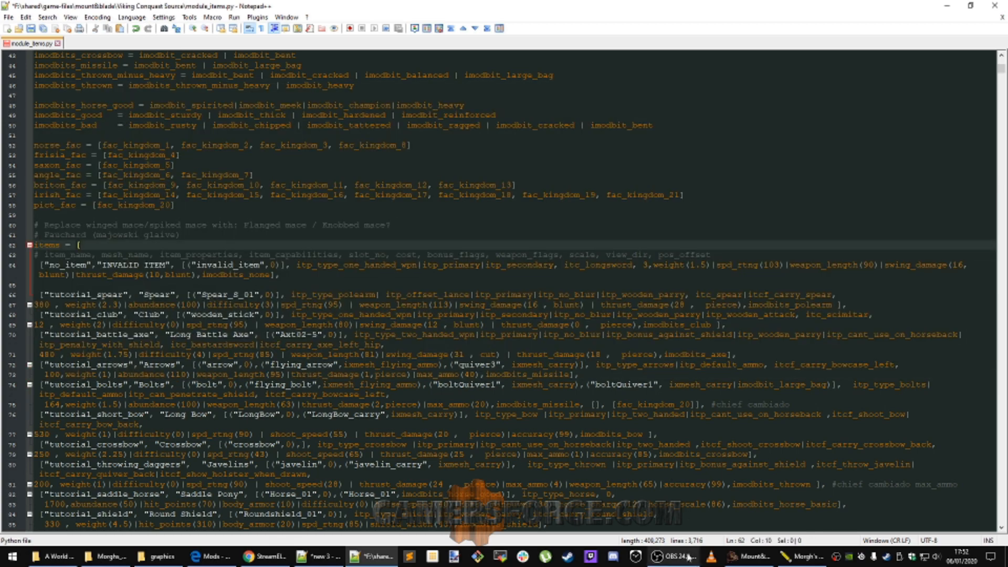
{"action": "left_click", "coordinate": [277, 274]}
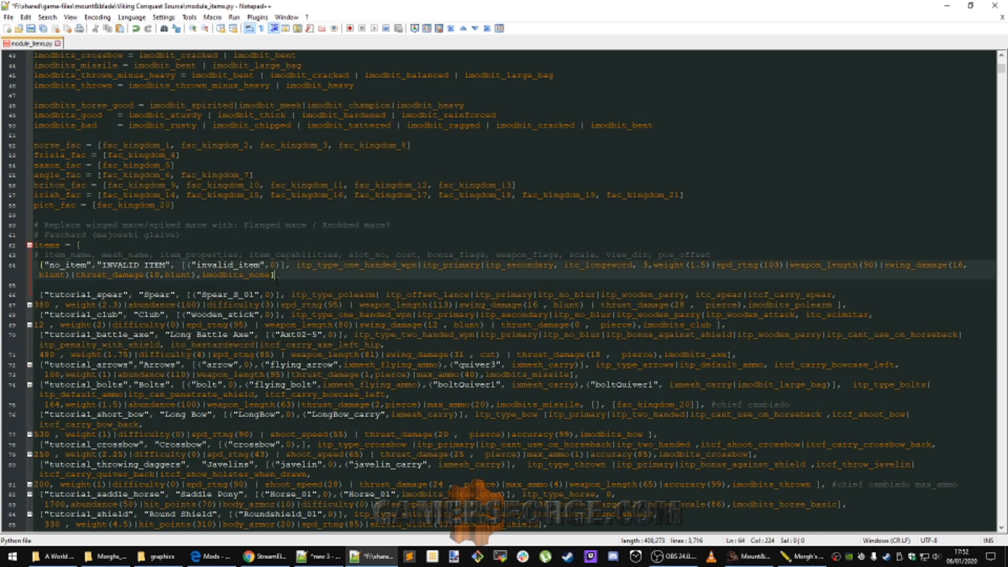
Switch to File Explorer, open the Viking Conquest Source folder under mount&blade, and locate module_items.py and build_module.bat
{"action": "left_click", "coordinate": [108, 556]}
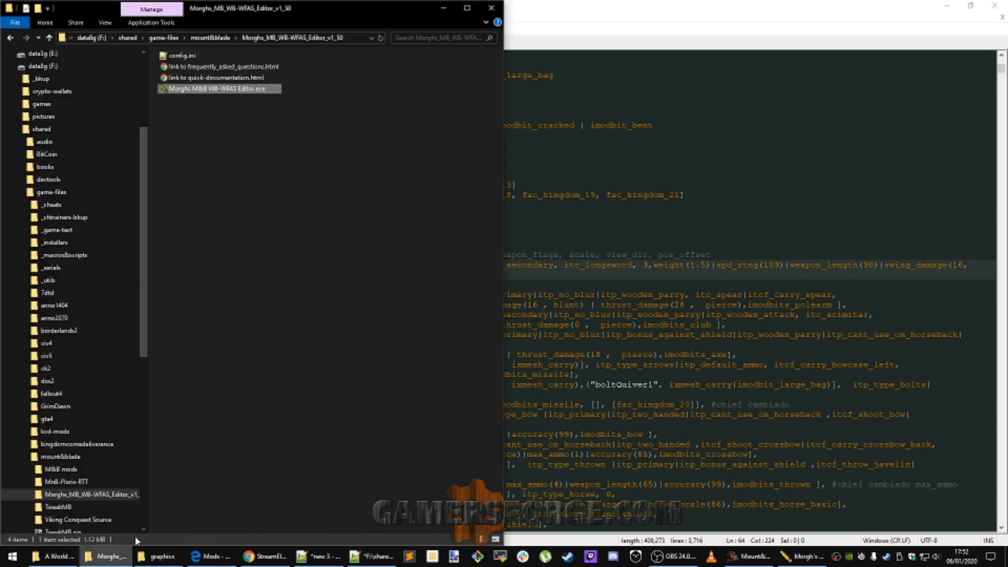
{"action": "left_click", "coordinate": [210, 37]}
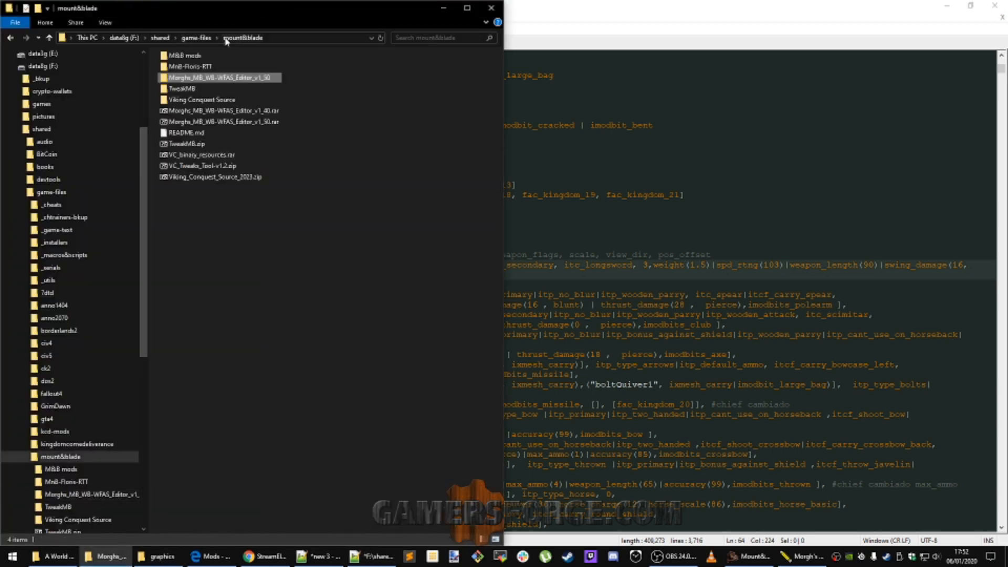
{"action": "double_click", "coordinate": [188, 100]}
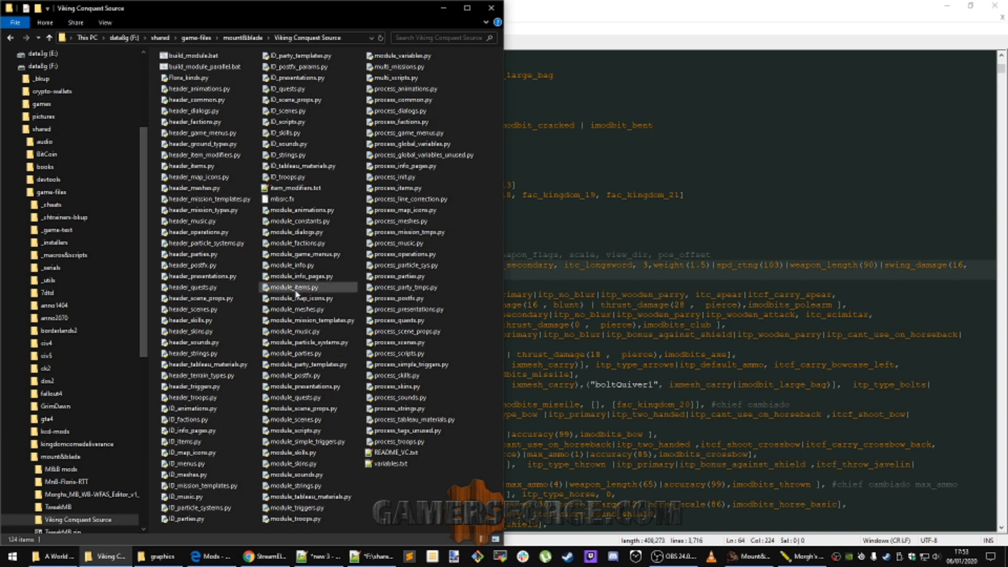
{"action": "left_click", "coordinate": [297, 290]}
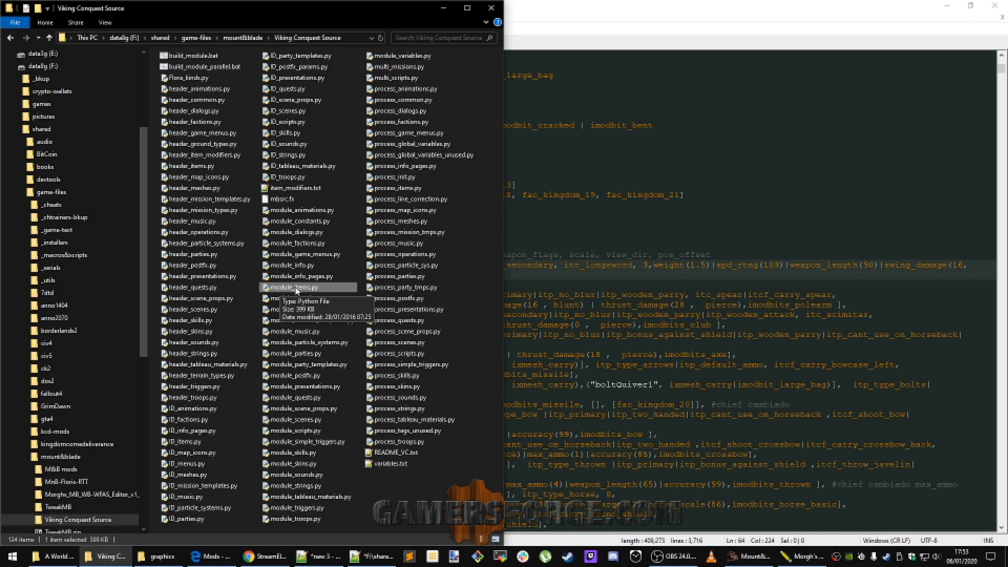
{"action": "left_click", "coordinate": [479, 345]}
{"action": "left_click", "coordinate": [181, 56]}
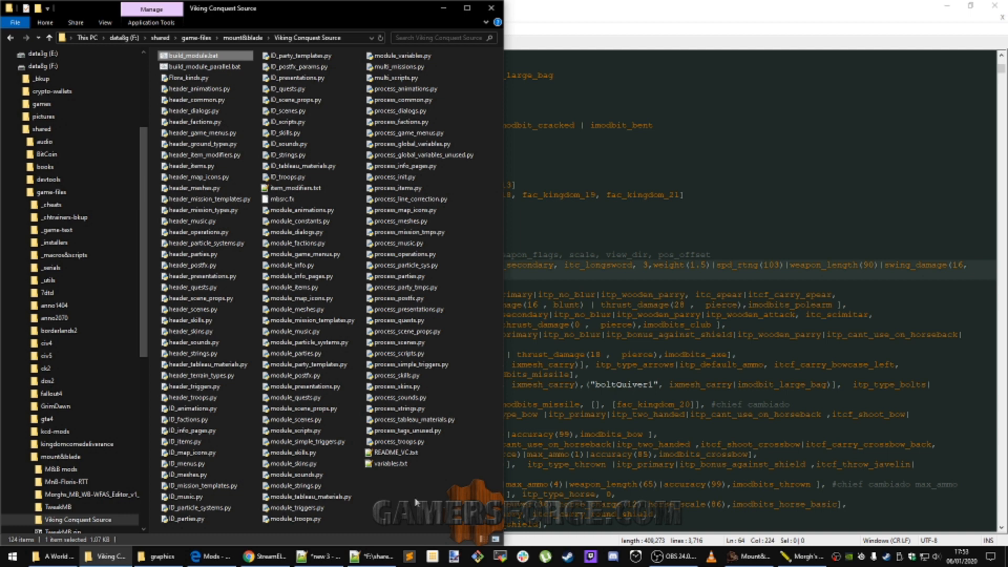
In the game's File Explorer window, go to MountBlade Warband's Modules folder and open the Native module
{"action": "left_click", "coordinate": [78, 554]}
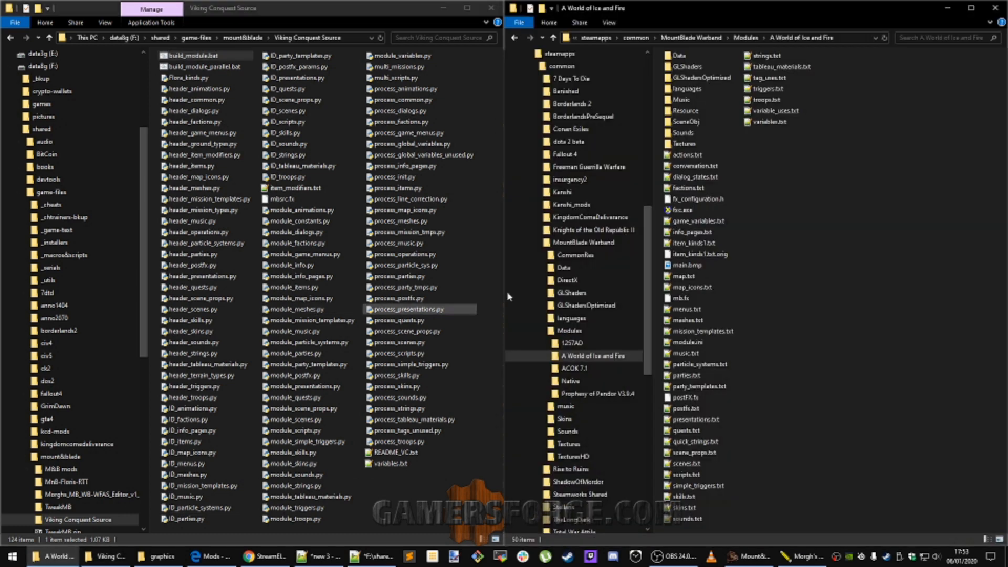
{"action": "left_click", "coordinate": [583, 243]}
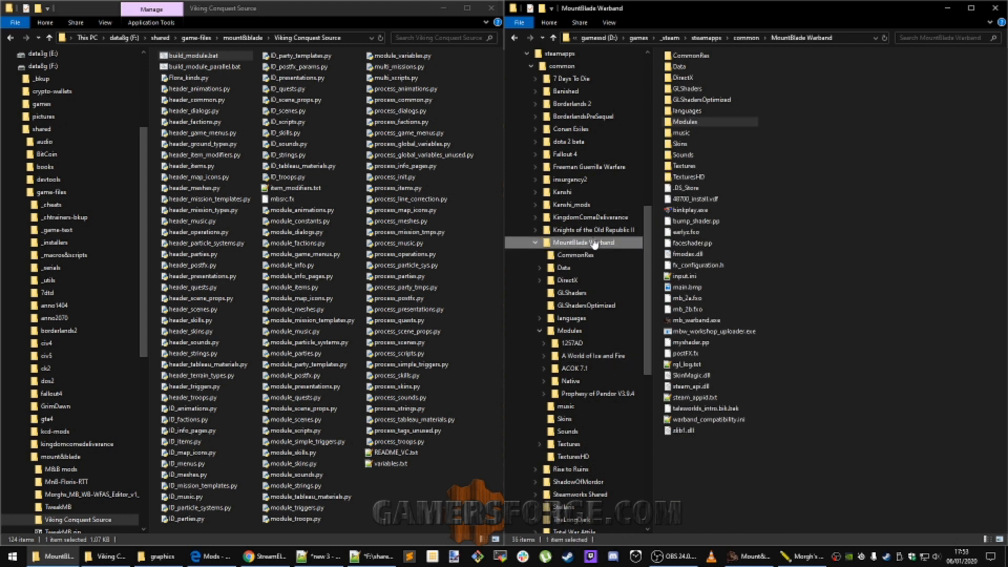
{"action": "left_click", "coordinate": [872, 126]}
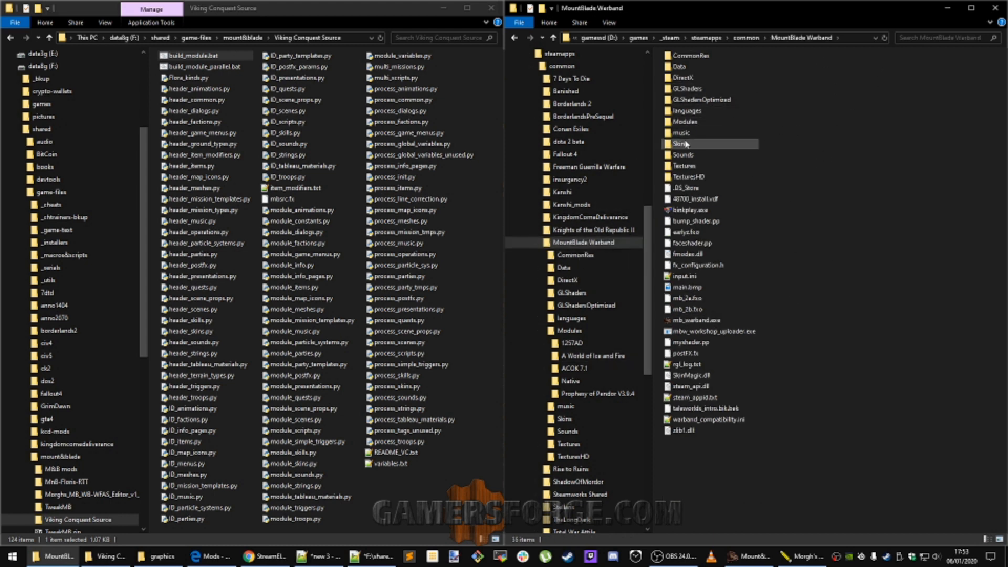
{"action": "double_click", "coordinate": [682, 125]}
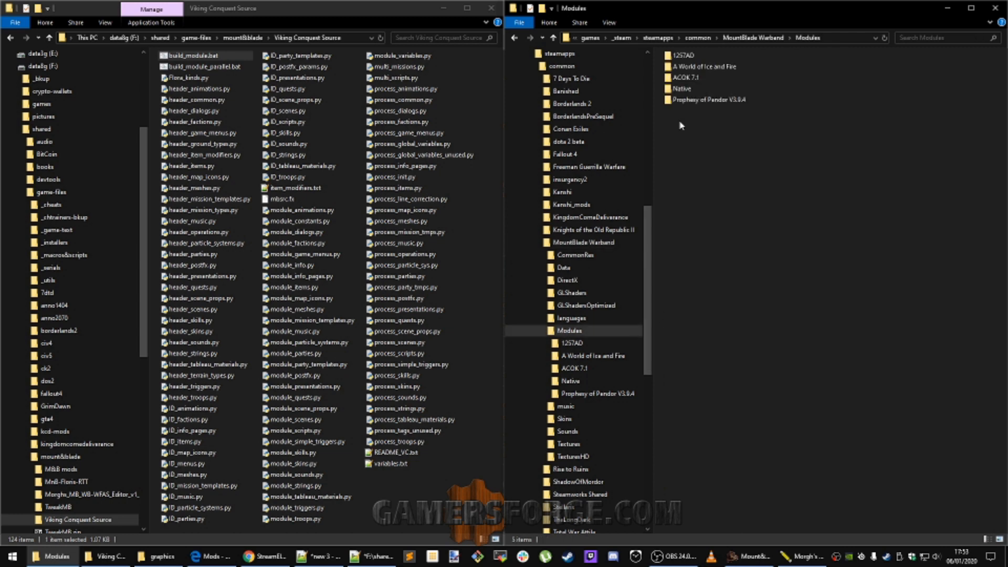
{"action": "left_click", "coordinate": [683, 77]}
{"action": "left_click", "coordinate": [693, 88]}
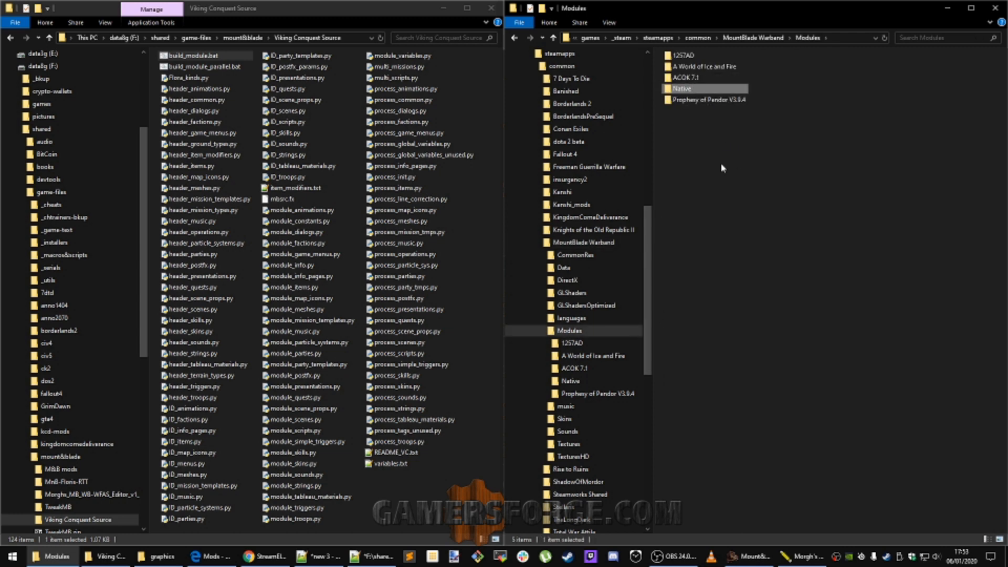
{"action": "double_click", "coordinate": [694, 88]}
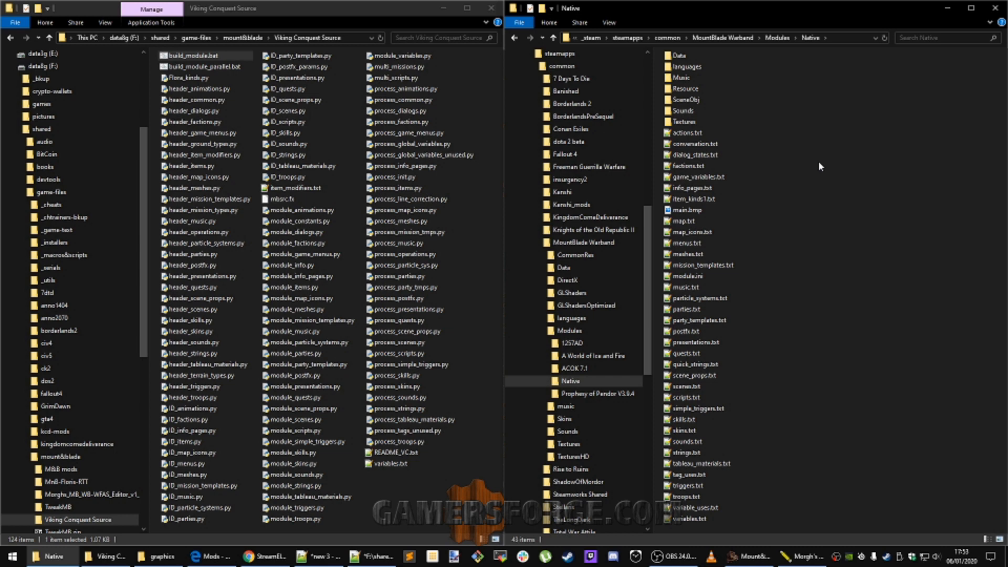
Go back to the Modules folder to review the installed modules, and reopen the Native module
{"action": "left_click", "coordinate": [570, 334]}
{"action": "left_click", "coordinate": [763, 229]}
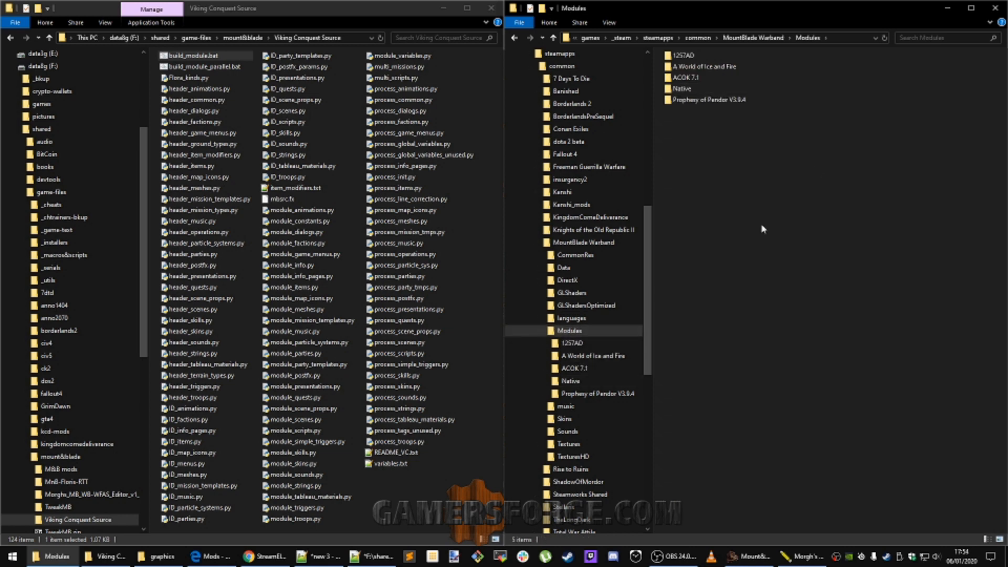
{"action": "left_click", "coordinate": [683, 88]}
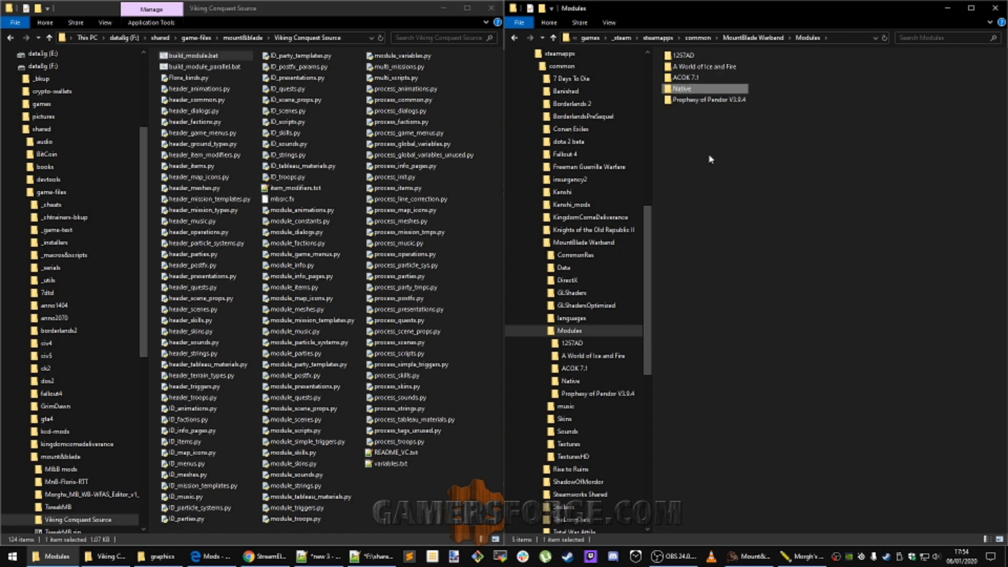
{"action": "double_click", "coordinate": [686, 89]}
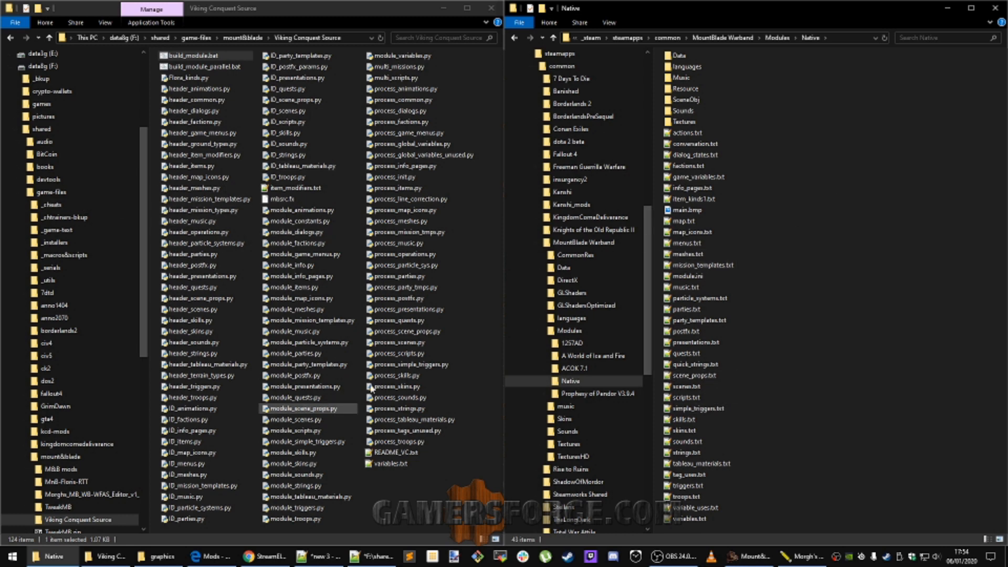
Open the Native module's item_kinds1.txt in Notepad++ and compare it with the module_items.py source
{"action": "left_click", "coordinate": [318, 287]}
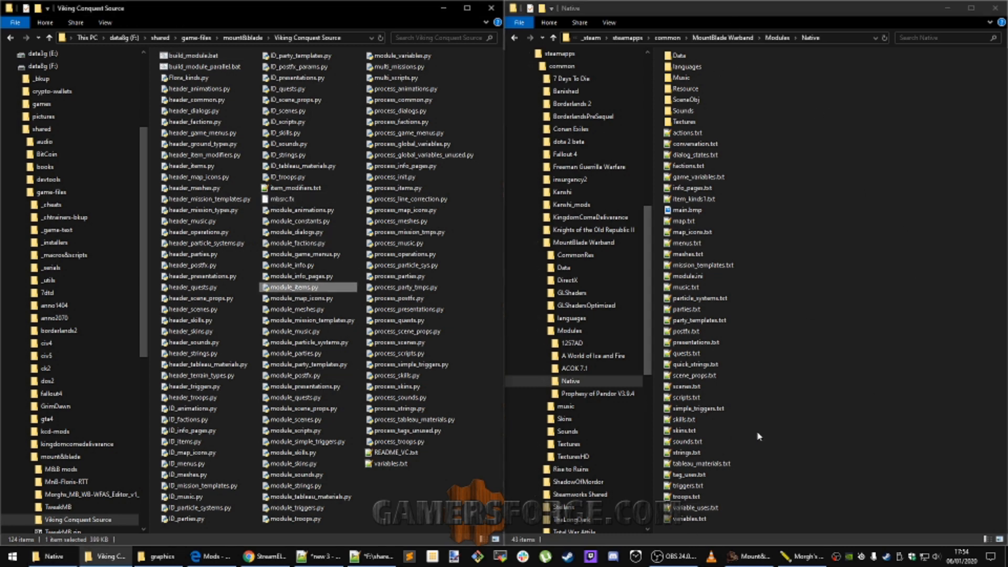
{"action": "left_click", "coordinate": [812, 314]}
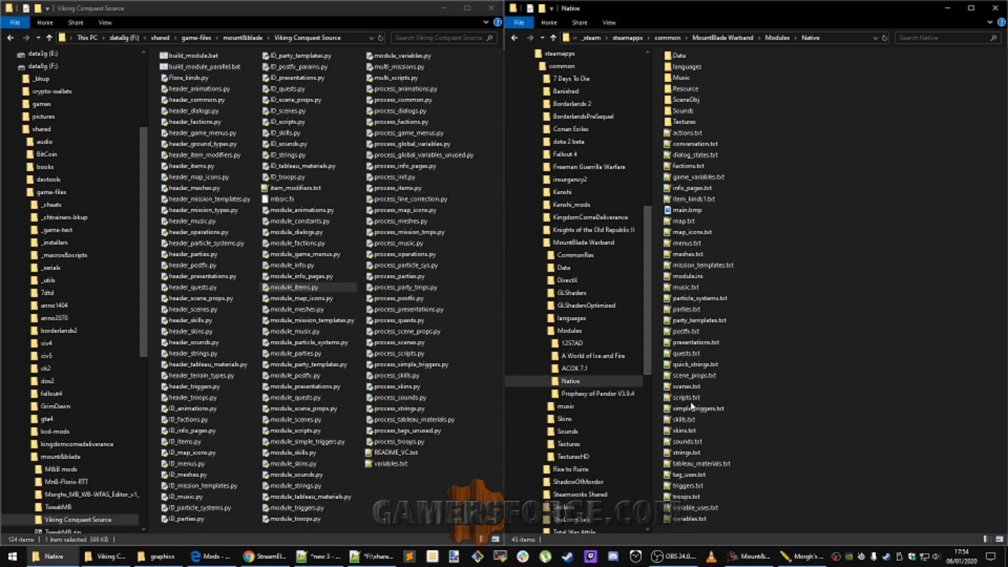
{"action": "double_click", "coordinate": [691, 200]}
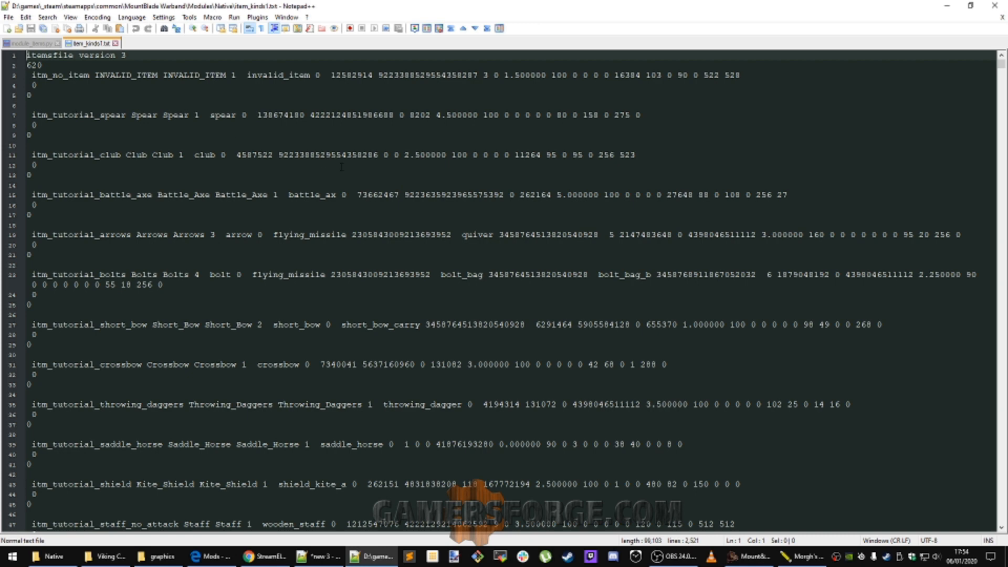
{"action": "left_click", "coordinate": [31, 44]}
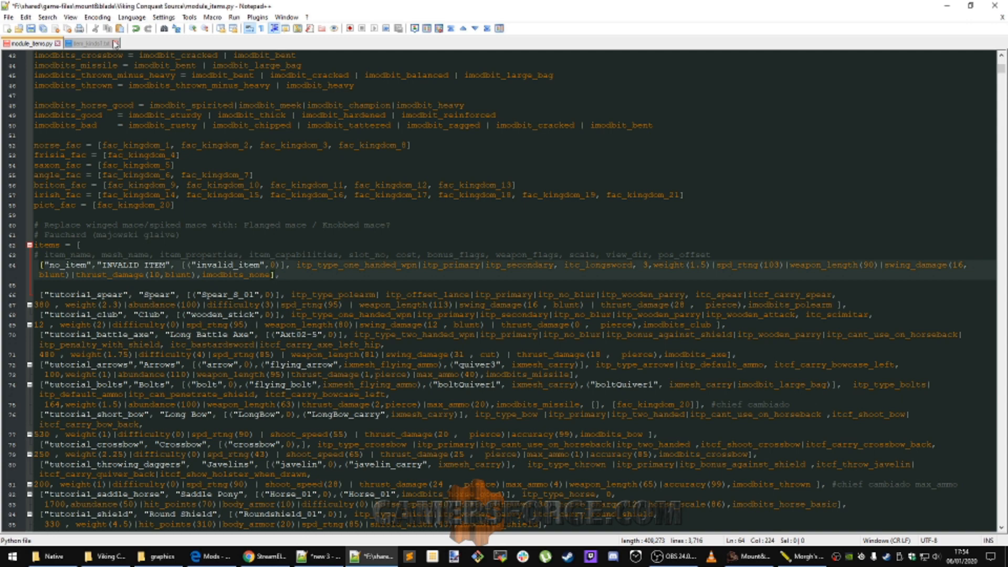
{"action": "left_click", "coordinate": [88, 43]}
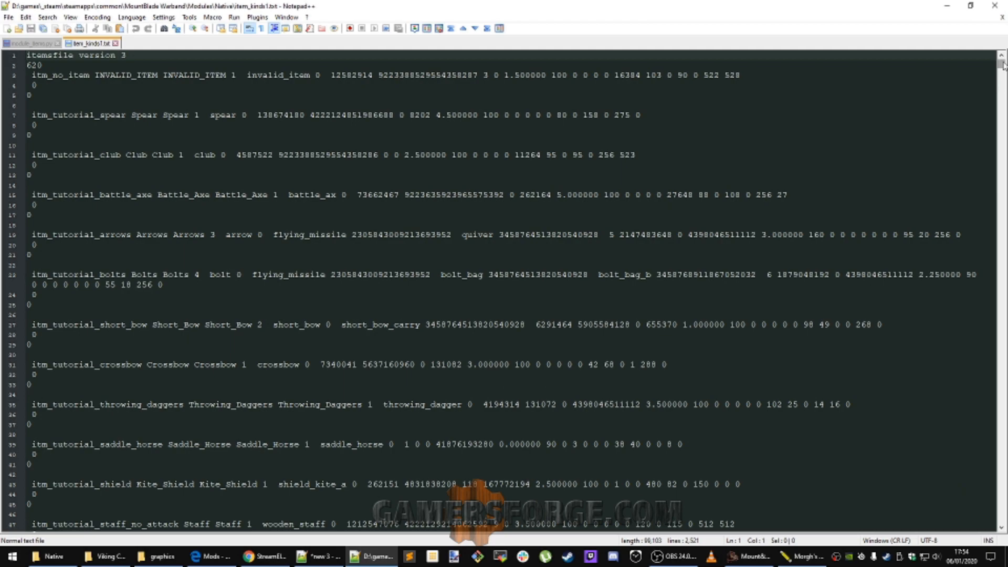
Examine the itm_power_gloves entry and its numeric values near the end of item_kinds1.txt, and close that file
{"action": "left_click_drag", "start_coordinate": [1003, 64], "coordinate": [1002, 518]}
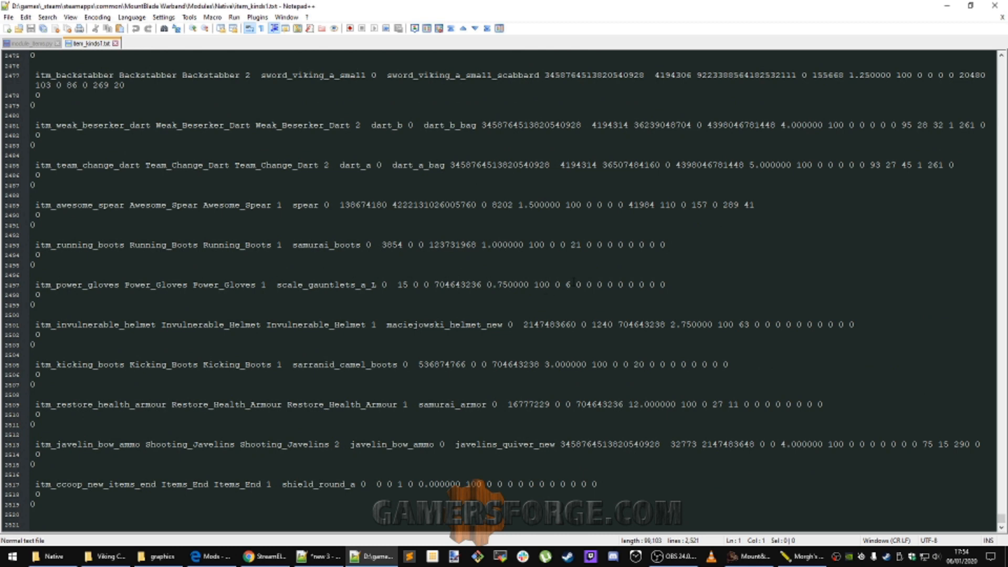
{"action": "left_click_drag", "start_coordinate": [666, 284], "coordinate": [587, 285]}
{"action": "left_click", "coordinate": [508, 284]}
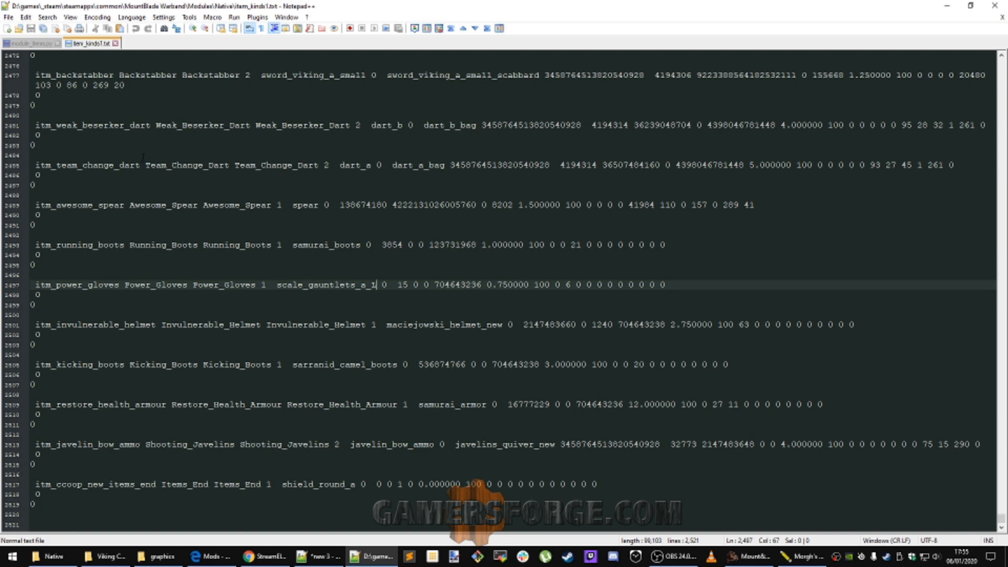
{"action": "left_click", "coordinate": [140, 179]}
{"action": "left_click", "coordinate": [115, 43]}
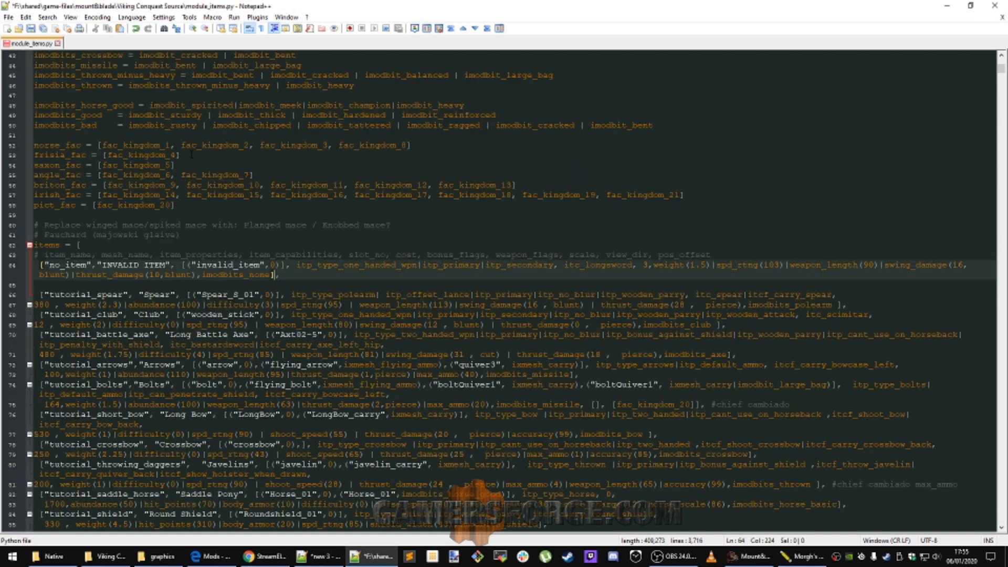
Switch to Morgh's Mount and Blade WB/WFAS Editor and open its module settings
{"action": "left_click", "coordinate": [776, 555]}
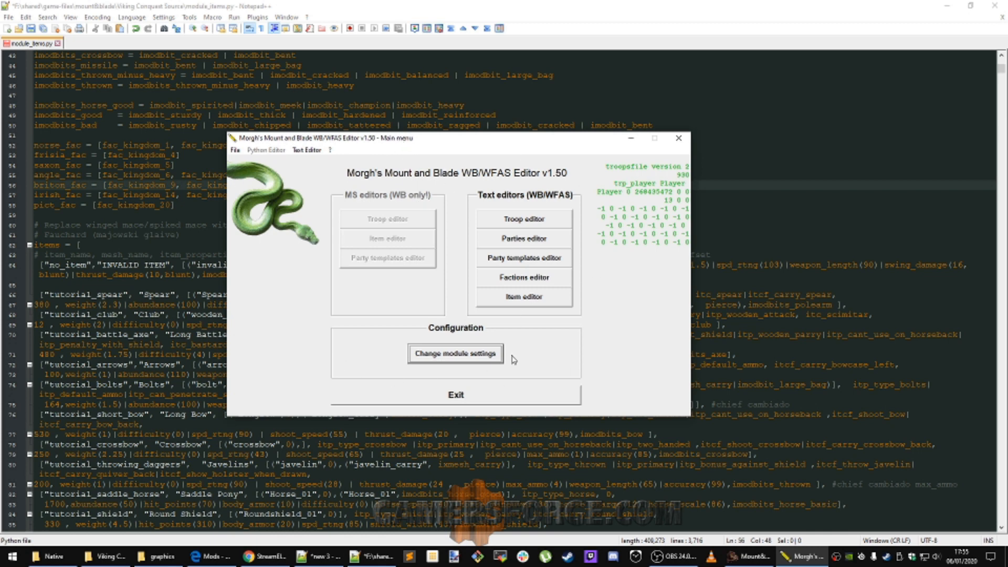
{"action": "left_click", "coordinate": [444, 358]}
{"action": "left_click_drag", "start_coordinate": [459, 180], "coordinate": [486, 171]}
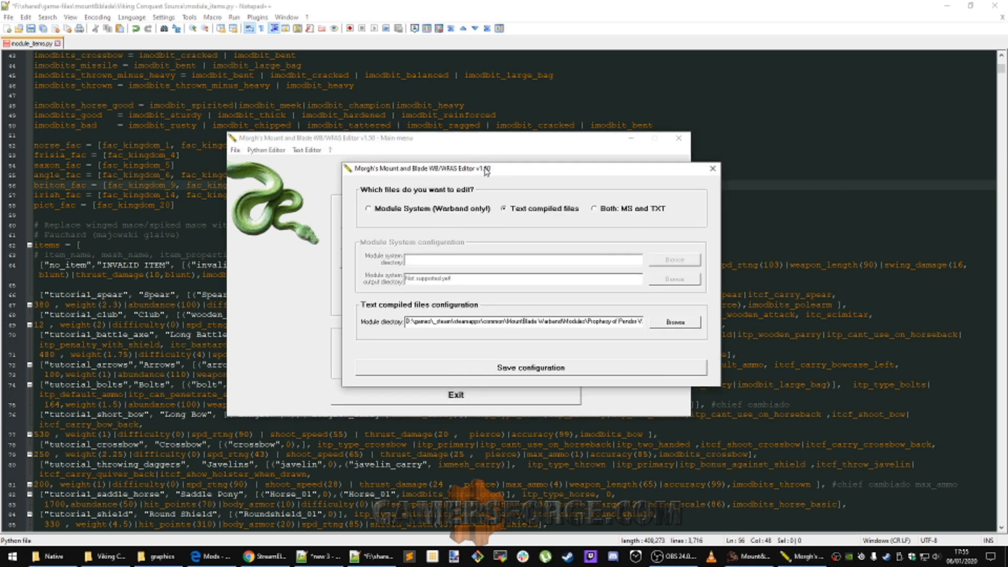
Compare the Module System (Warband only!) and Text compiled files editing modes, finishing with Text compiled files selected
{"action": "left_click", "coordinate": [419, 211]}
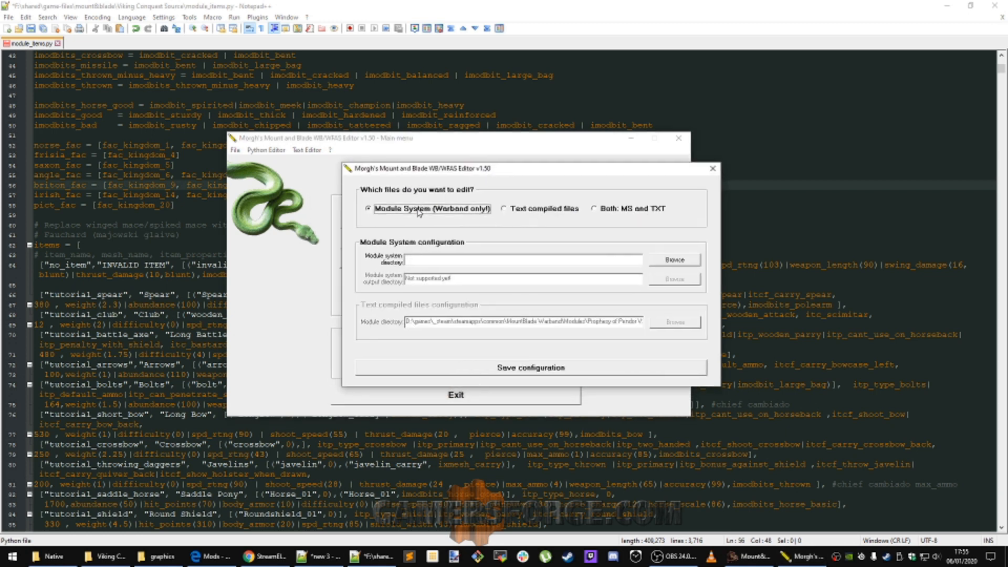
{"action": "left_click", "coordinate": [550, 214]}
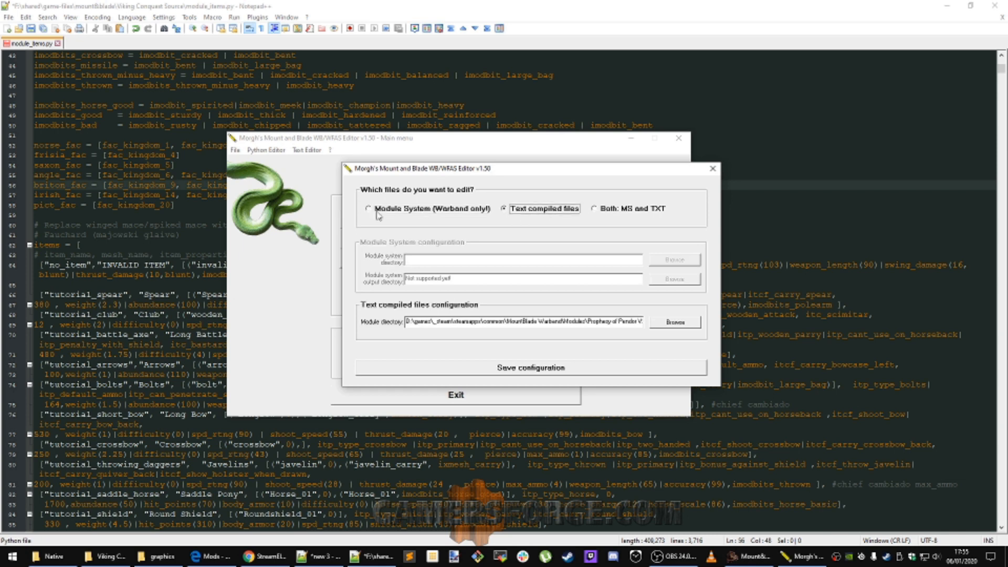
{"action": "left_click", "coordinate": [409, 213]}
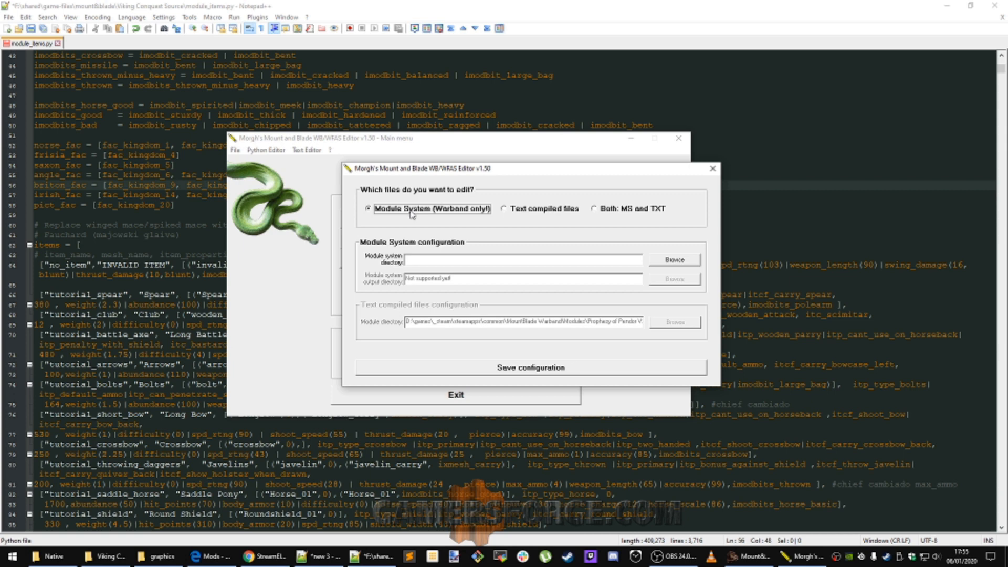
{"action": "left_click", "coordinate": [540, 210]}
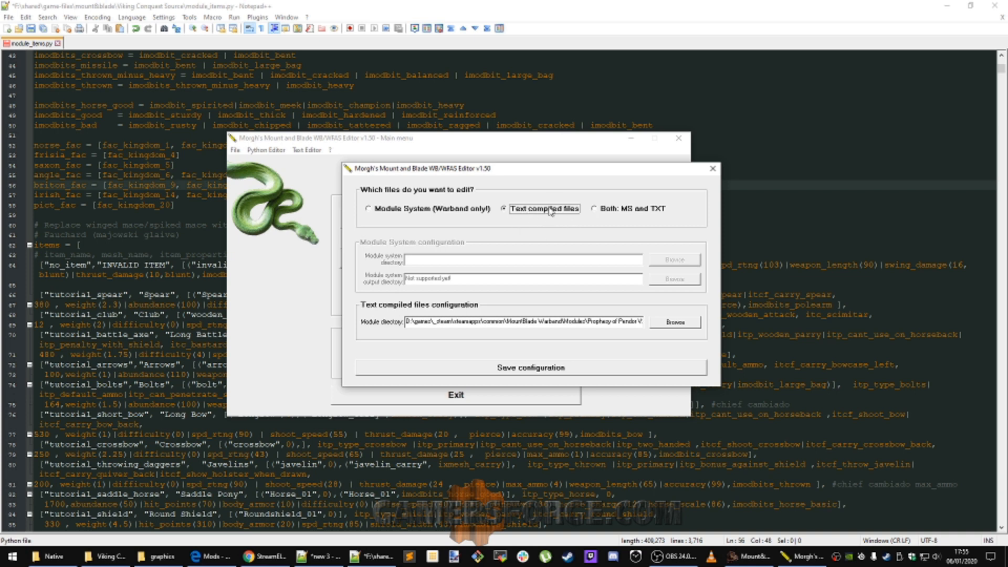
{"action": "left_click", "coordinate": [418, 213]}
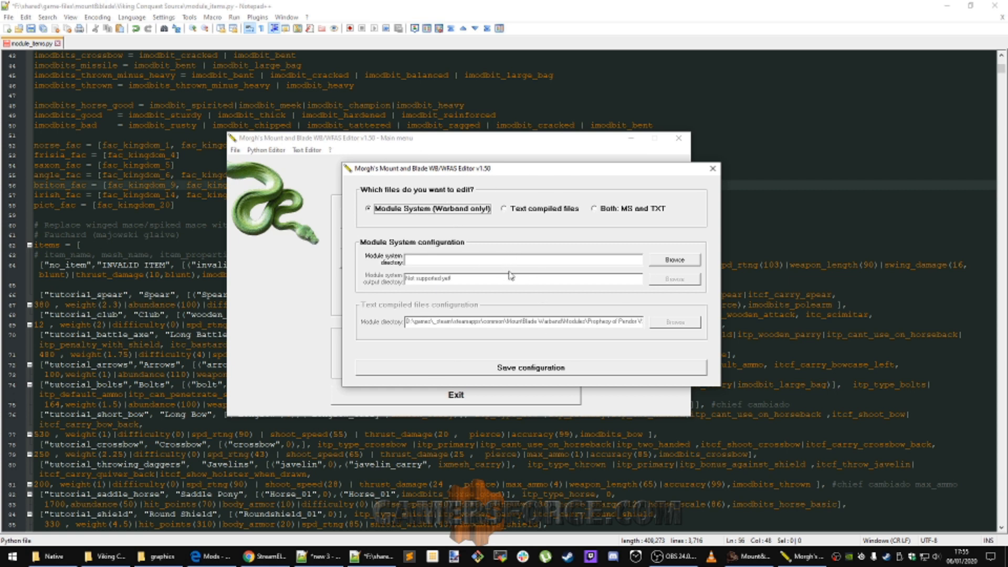
{"action": "left_click", "coordinate": [549, 209]}
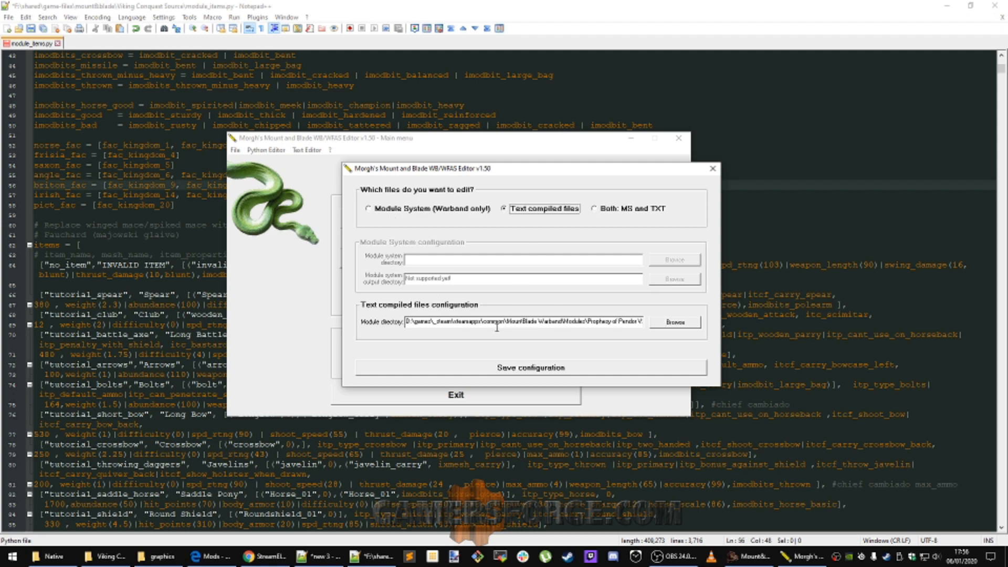
Browse for a new module directory and expand the MountBlade Warband\Modules folder within the Steam library on drive D
{"action": "left_click", "coordinate": [671, 324]}
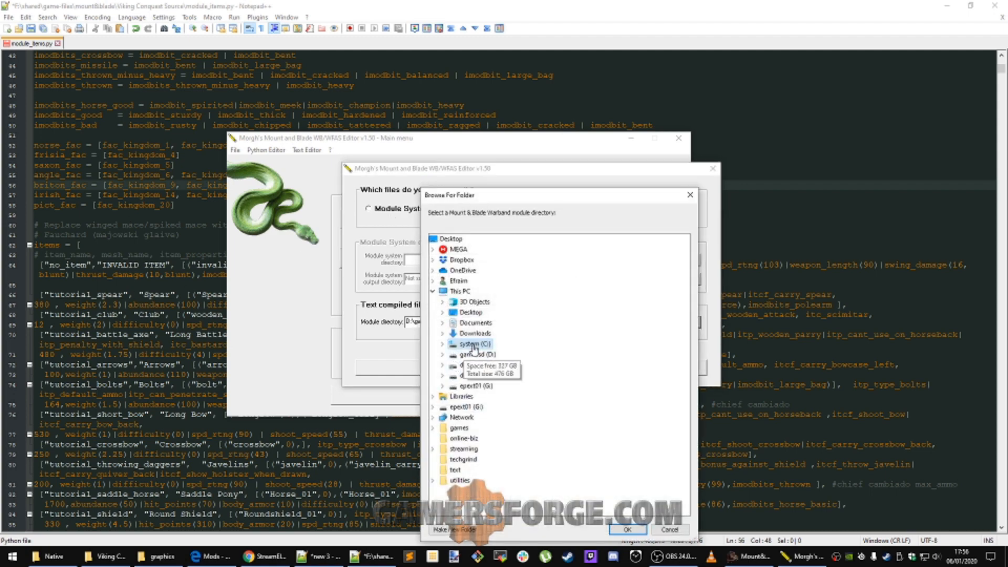
{"action": "double_click", "coordinate": [469, 360]}
{"action": "scroll", "coordinate": [499, 387], "scroll_direction": "down", "scroll_amount": 3}
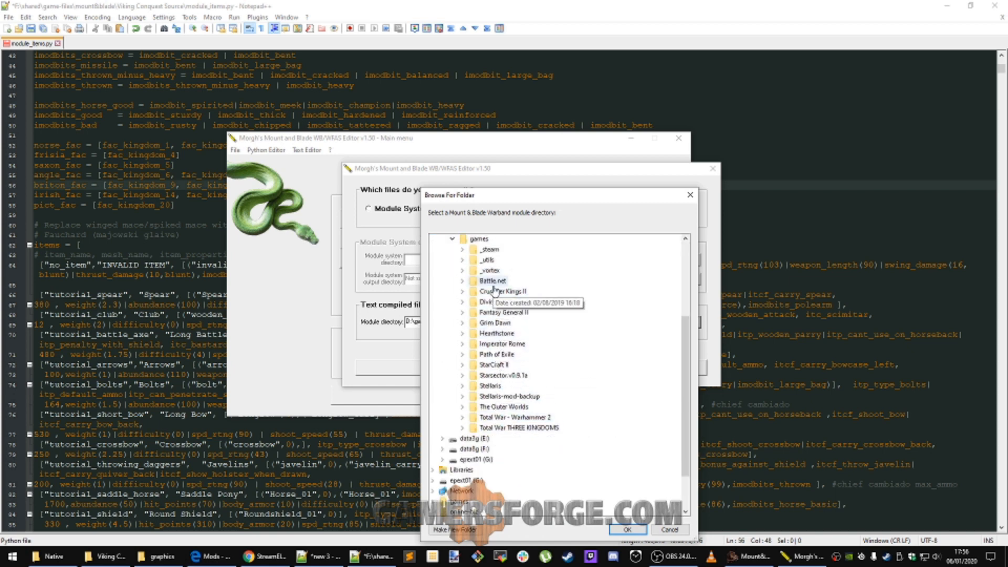
{"action": "double_click", "coordinate": [491, 251]}
{"action": "scroll", "coordinate": [504, 368], "scroll_direction": "down", "scroll_amount": 3}
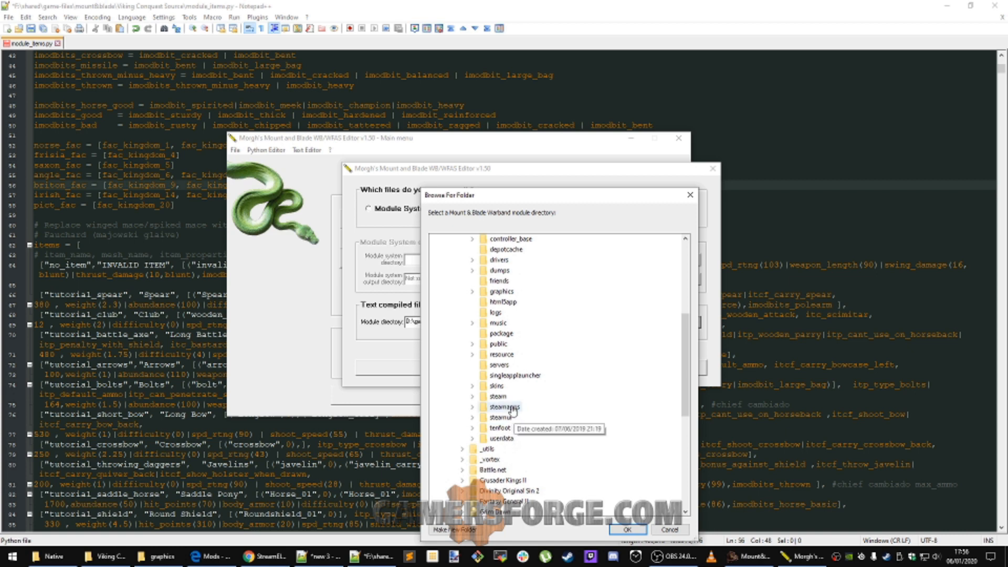
{"action": "double_click", "coordinate": [504, 407]}
{"action": "scroll", "coordinate": [546, 400], "scroll_direction": "down", "scroll_amount": 3}
{"action": "double_click", "coordinate": [513, 292]}
{"action": "scroll", "coordinate": [525, 326], "scroll_direction": "down", "scroll_amount": 3}
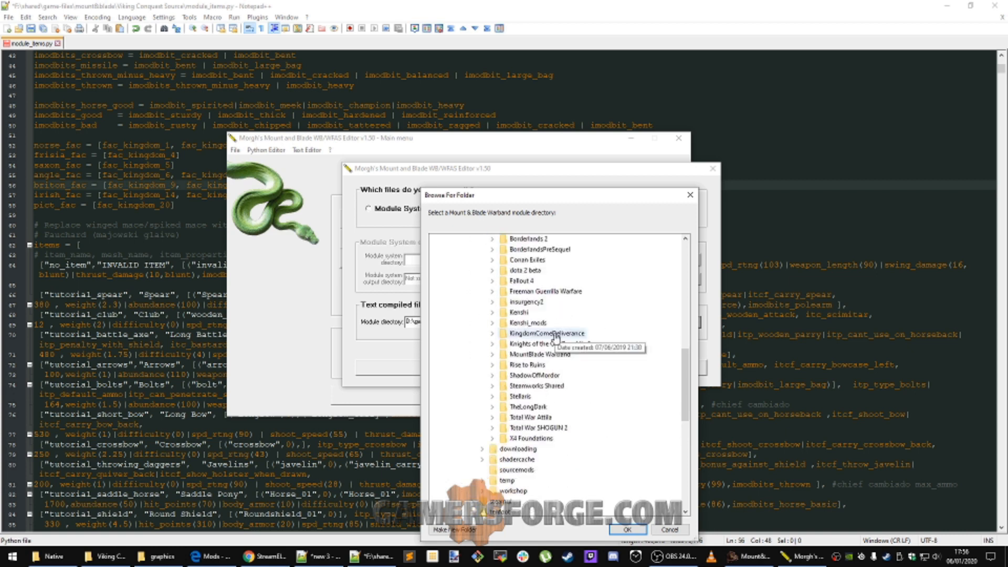
{"action": "double_click", "coordinate": [541, 355]}
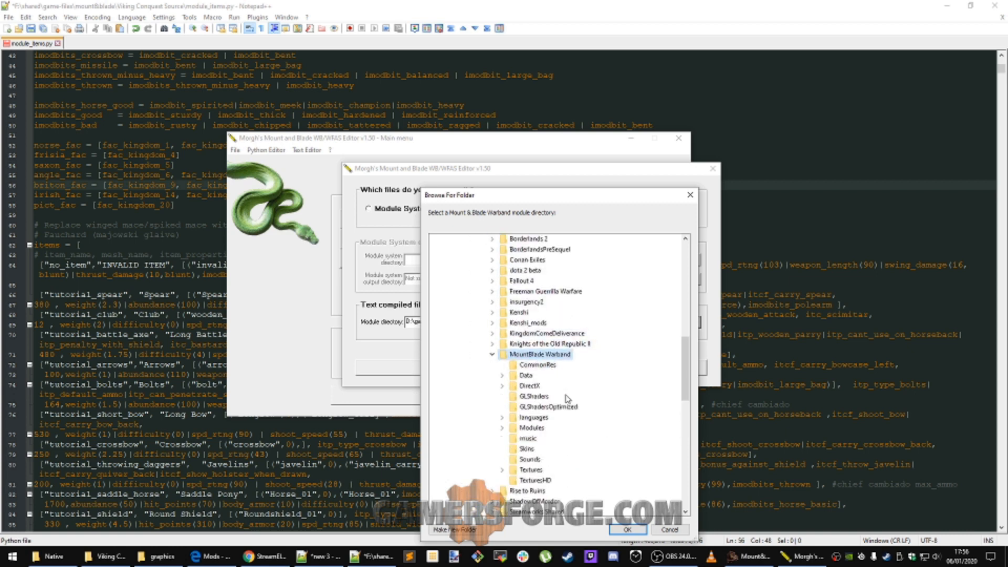
{"action": "double_click", "coordinate": [532, 396]}
Choose the Native module as the module directory and save the configuration
{"action": "left_click_drag", "start_coordinate": [543, 201], "coordinate": [195, 145]}
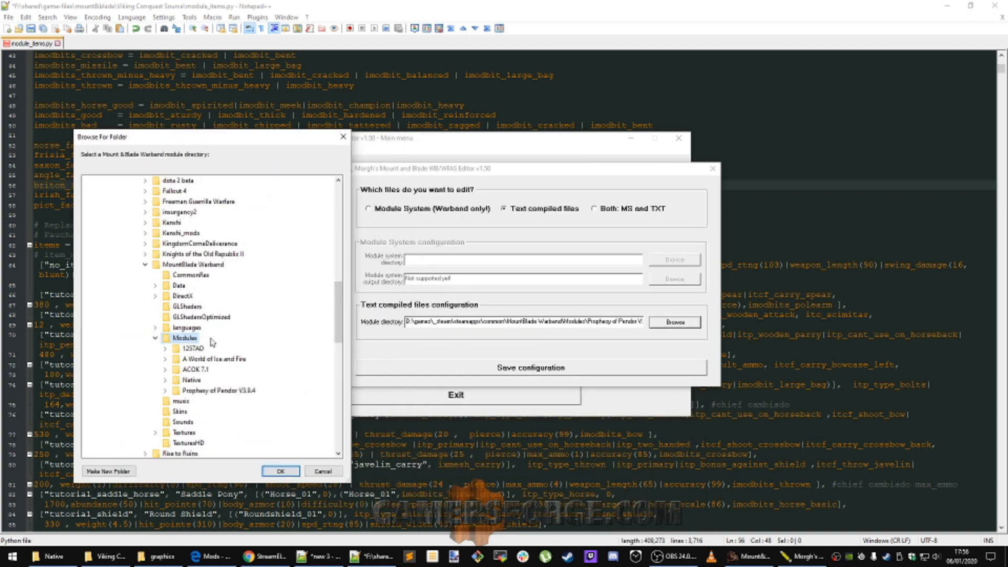
{"action": "scroll", "coordinate": [221, 374], "scroll_direction": "down", "scroll_amount": 1}
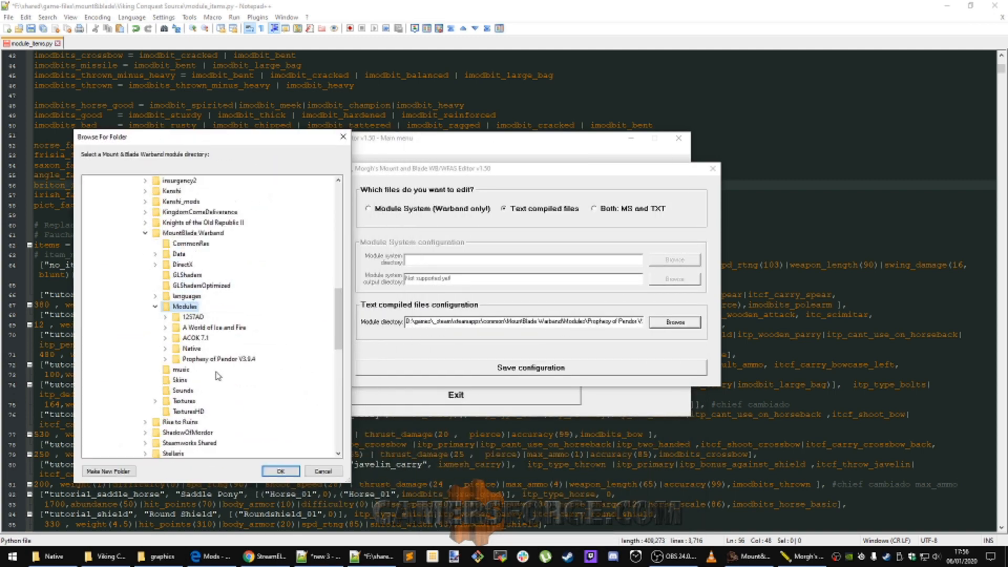
{"action": "double_click", "coordinate": [192, 349]}
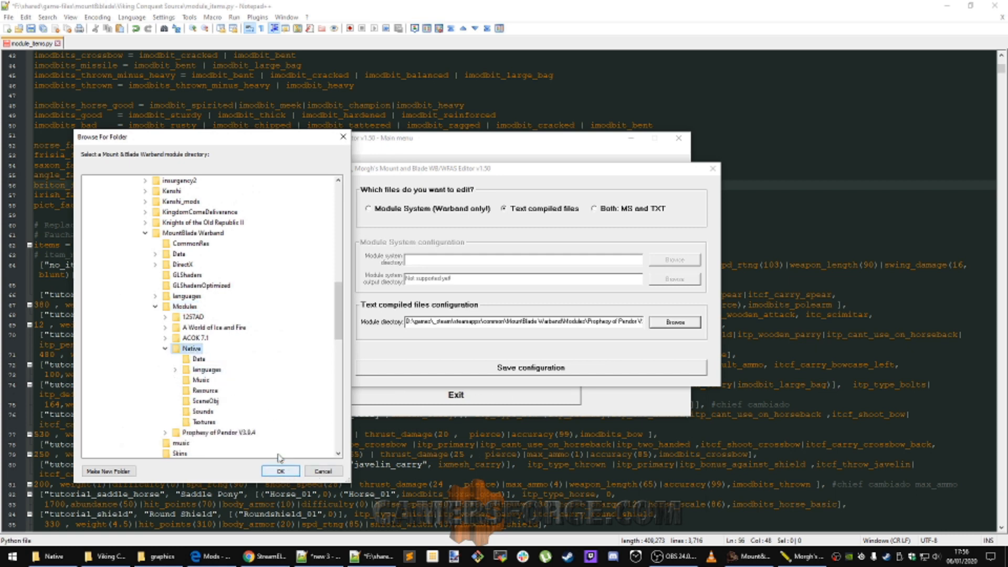
{"action": "left_click", "coordinate": [280, 471]}
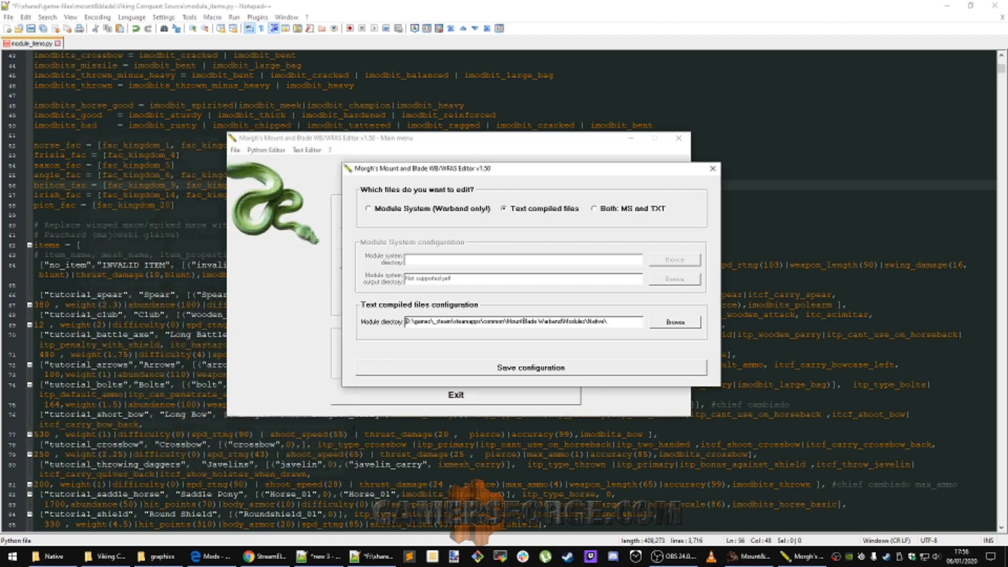
{"action": "left_click", "coordinate": [551, 370]}
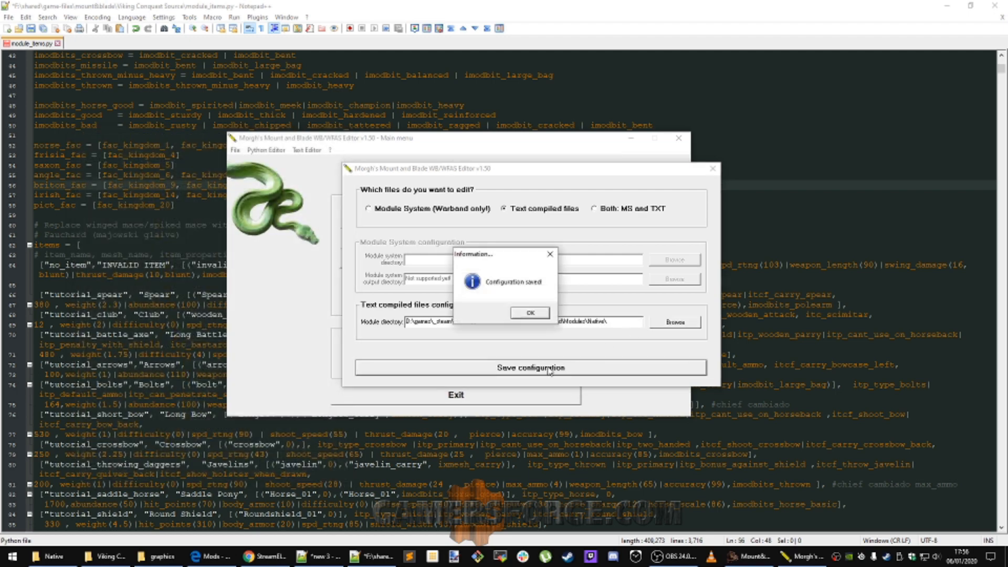
{"action": "left_click", "coordinate": [530, 313]}
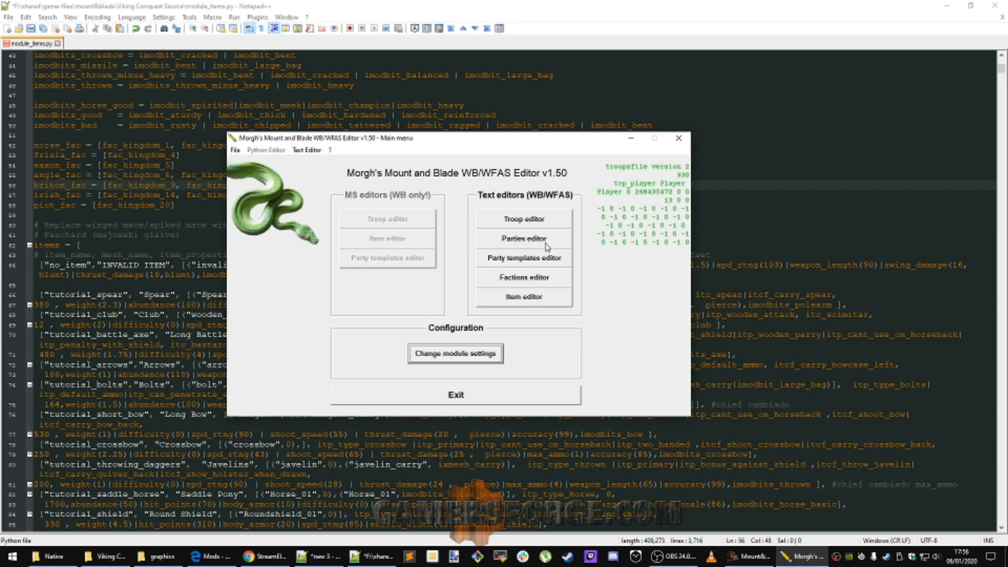
Open the text Item editor and look through the Native item list, including the itm_book_leadership entry
{"action": "left_click", "coordinate": [547, 299]}
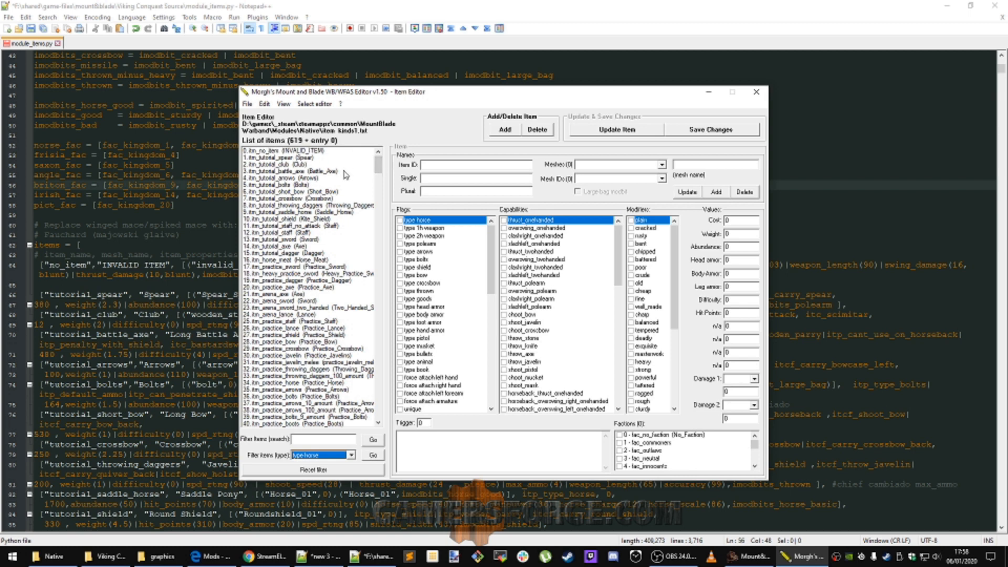
{"action": "left_click_drag", "start_coordinate": [382, 167], "coordinate": [376, 198]}
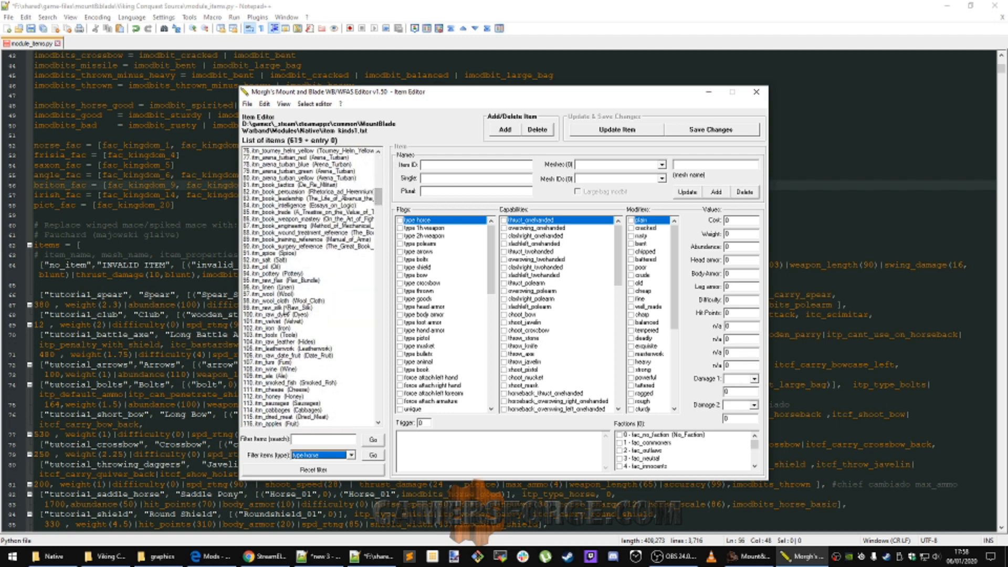
{"action": "left_click", "coordinate": [282, 363]}
{"action": "left_click", "coordinate": [337, 198]}
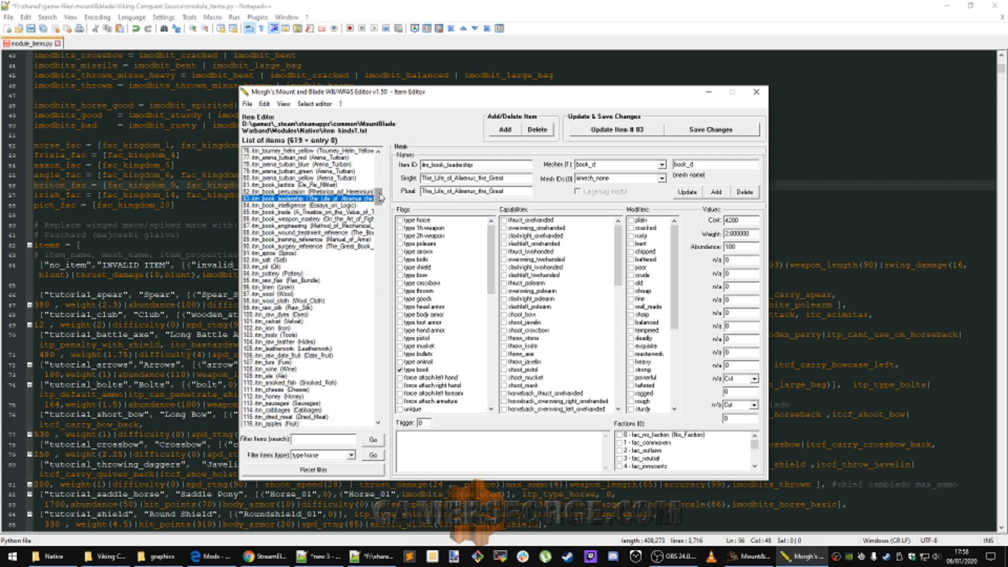
{"action": "scroll", "coordinate": [283, 399], "scroll_direction": "down", "scroll_amount": 20}
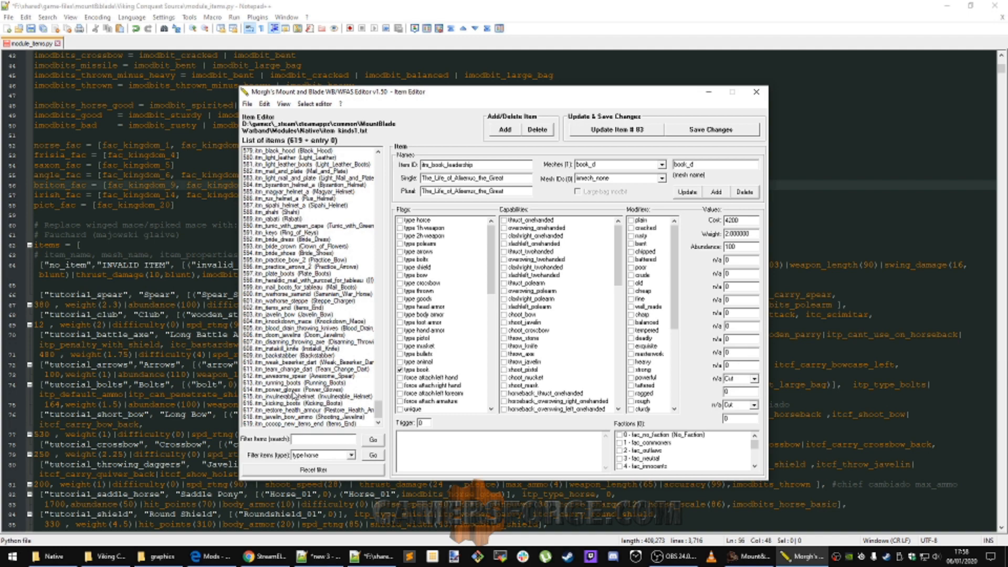
{"action": "mouse_move", "coordinate": [410, 97]}
{"action": "left_mouse_down"}
{"action": "mouse_move", "coordinate": [369, 108]}
{"action": "mouse_move", "coordinate": [398, 96]}
{"action": "left_mouse_up"}
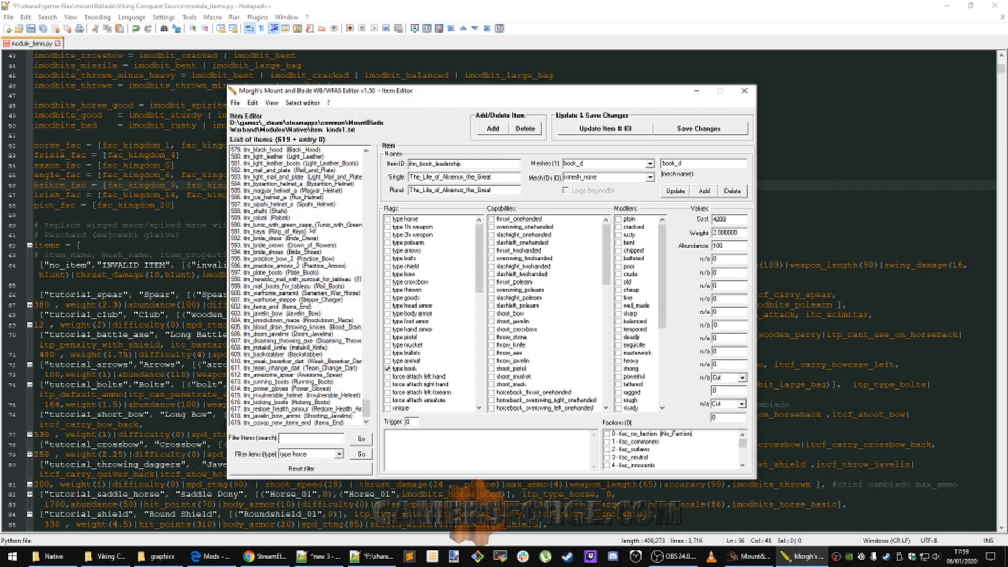
Add a new item to the list using itm_ashwood_pike as its template
{"action": "left_click_drag", "start_coordinate": [367, 407], "coordinate": [368, 368]}
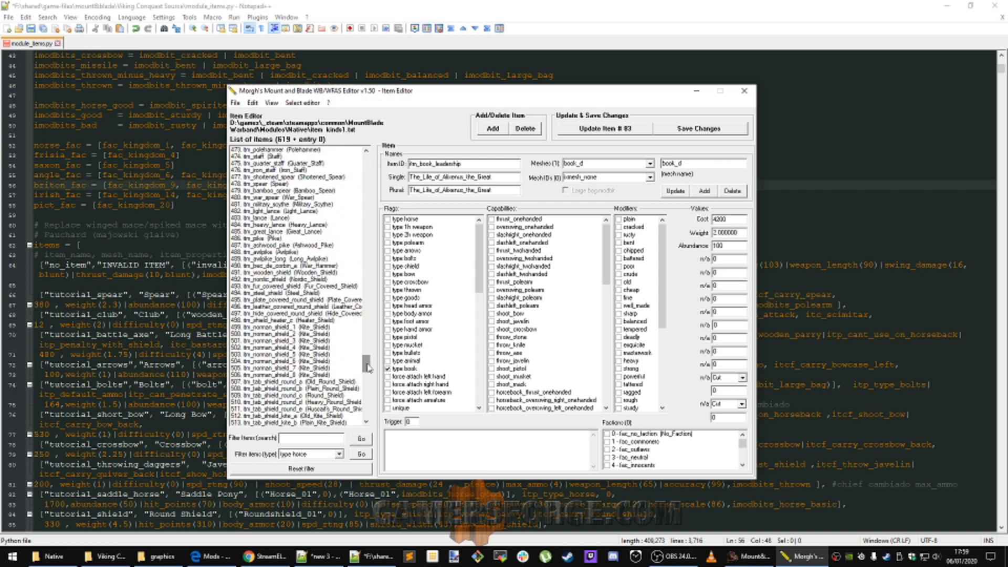
{"action": "left_click", "coordinate": [293, 246]}
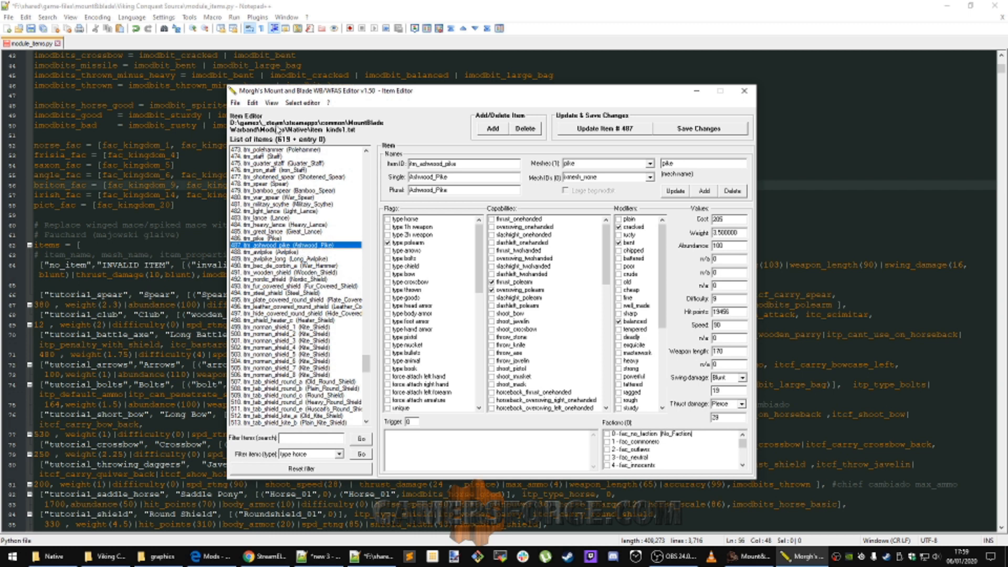
{"action": "left_click", "coordinate": [271, 103]}
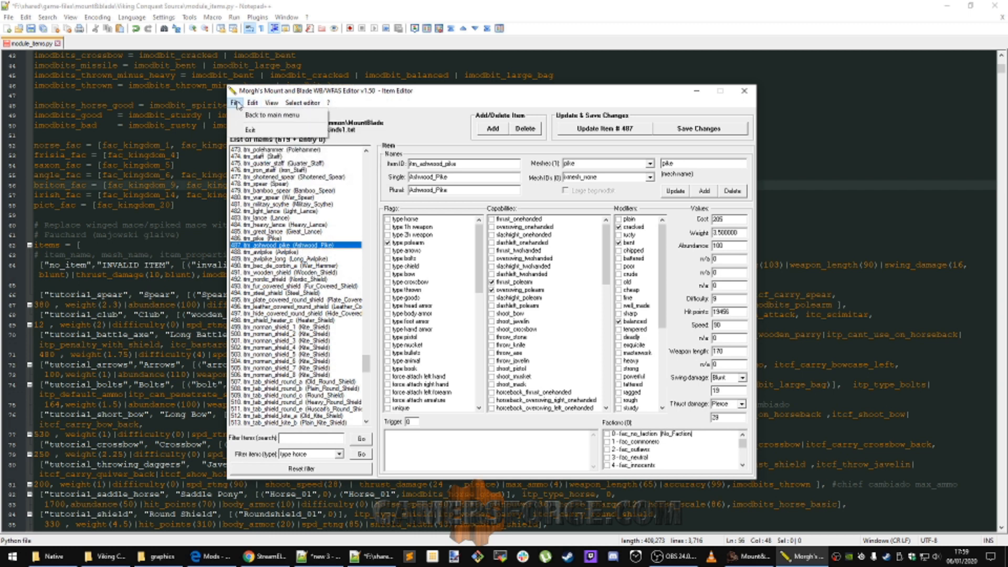
{"action": "mouse_move", "coordinate": [259, 105]}
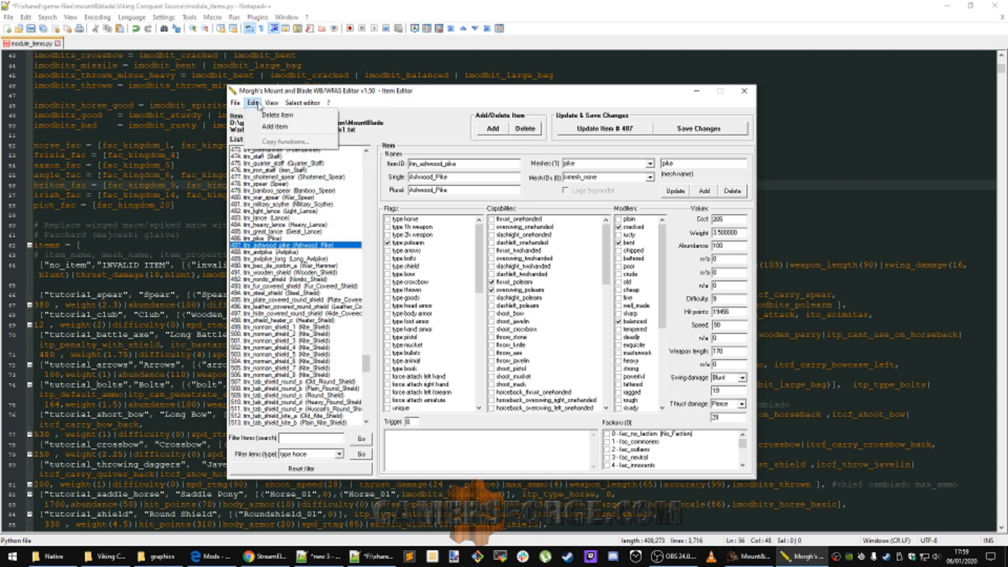
{"action": "left_click", "coordinate": [274, 127]}
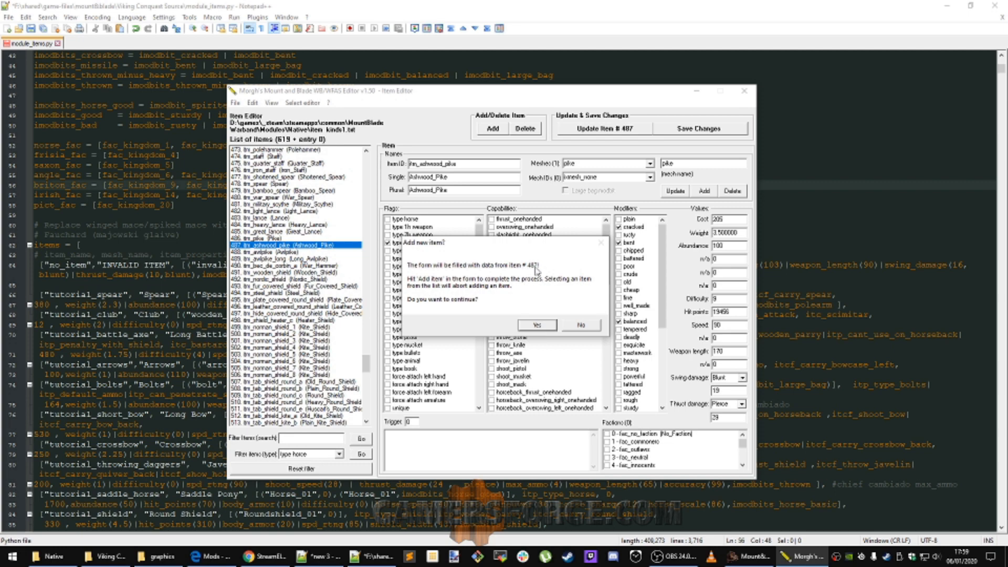
{"action": "left_click", "coordinate": [548, 327]}
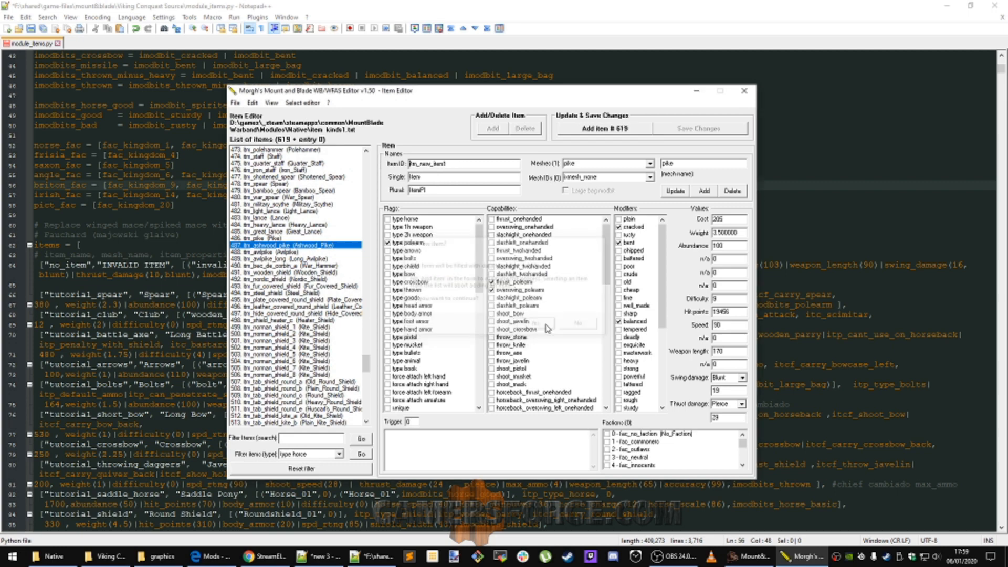
{"action": "left_click_drag", "start_coordinate": [367, 365], "coordinate": [368, 413]}
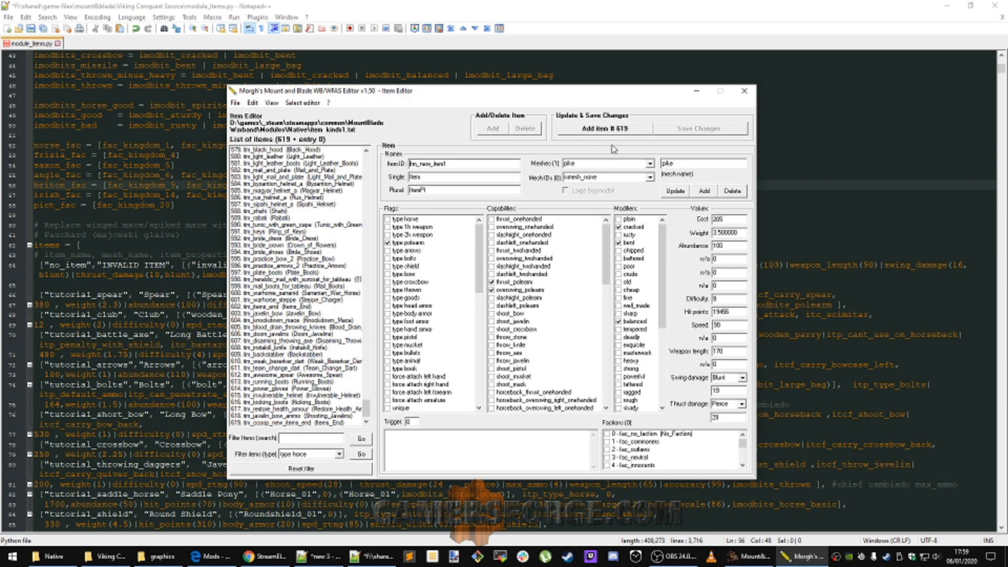
{"action": "left_click", "coordinate": [622, 131]}
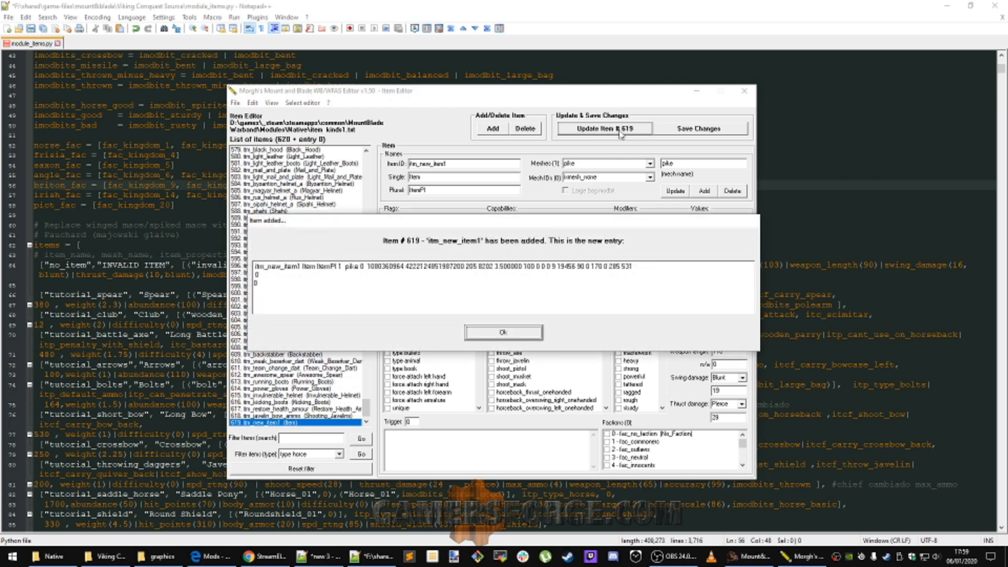
{"action": "left_click", "coordinate": [486, 335]}
Inspect the closing itm_ccoop_new_items_end entry and reselect the new itm_new_item1 entry above it
{"action": "left_click", "coordinate": [366, 422]}
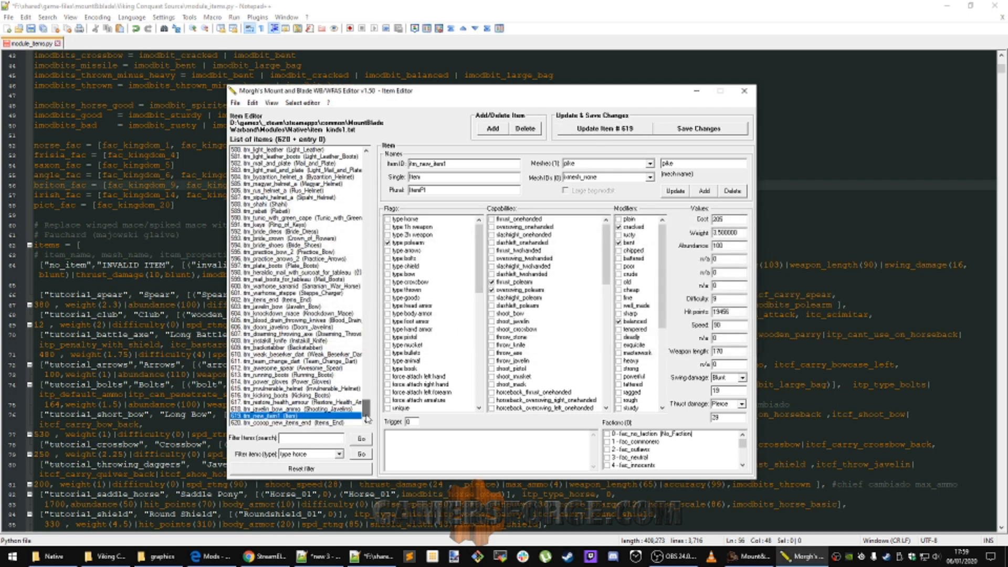
{"action": "left_click", "coordinate": [253, 423]}
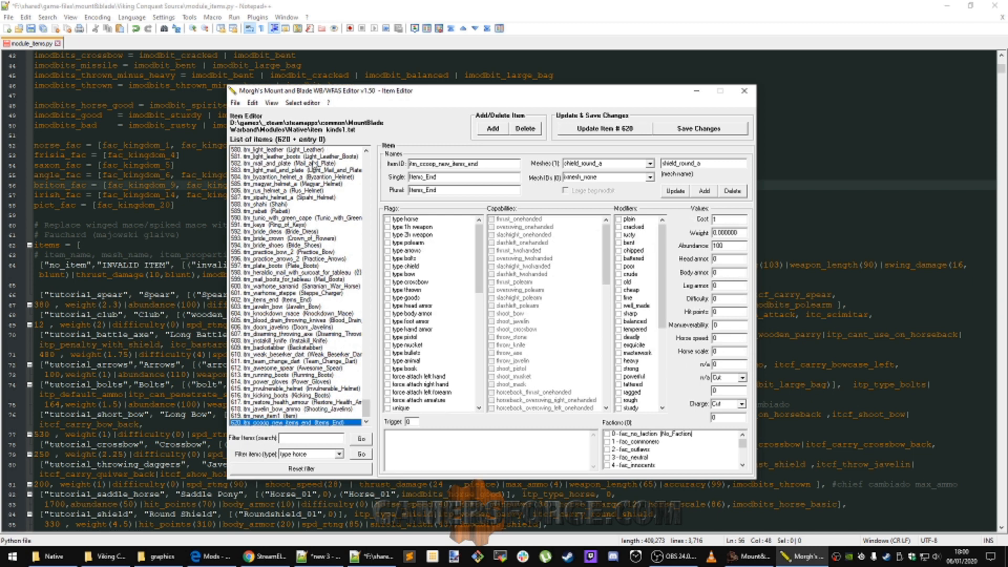
{"action": "left_click", "coordinate": [286, 417]}
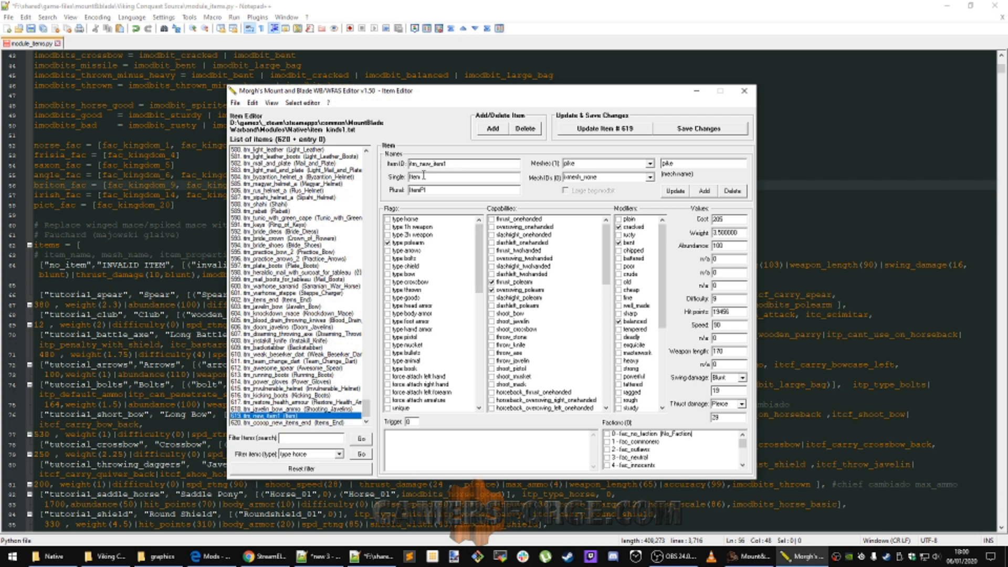
Set the new item's ID to itm_wpn_pike, its singular name to Super_Pike and its plural name to Super_Pikes
{"action": "left_click_drag", "start_coordinate": [437, 190], "coordinate": [402, 193]}
{"action": "left_click", "coordinate": [458, 165]}
{"action": "double_click", "coordinate": [451, 164]}
{"action": "left_click", "coordinate": [488, 163]}
{"action": "key", "text": "BackSpace"}
{"action": "key", "text": "BackSpace"}
{"action": "key", "text": "BackSpace"}
{"action": "key", "text": "BackSpace"}
{"action": "key", "text": "BackSpace"}
{"action": "key", "text": "BackSpace"}
{"action": "key", "text": "BackSpace"}
{"action": "type", "text": "sp"}
{"action": "left_click", "coordinate": [437, 177]}
{"action": "type", "text": "Si"}
{"action": "left_click_drag", "start_coordinate": [444, 190], "coordinate": [409, 190]}
{"action": "type", "text": "Super"}
{"action": "key", "text": "Tab"}
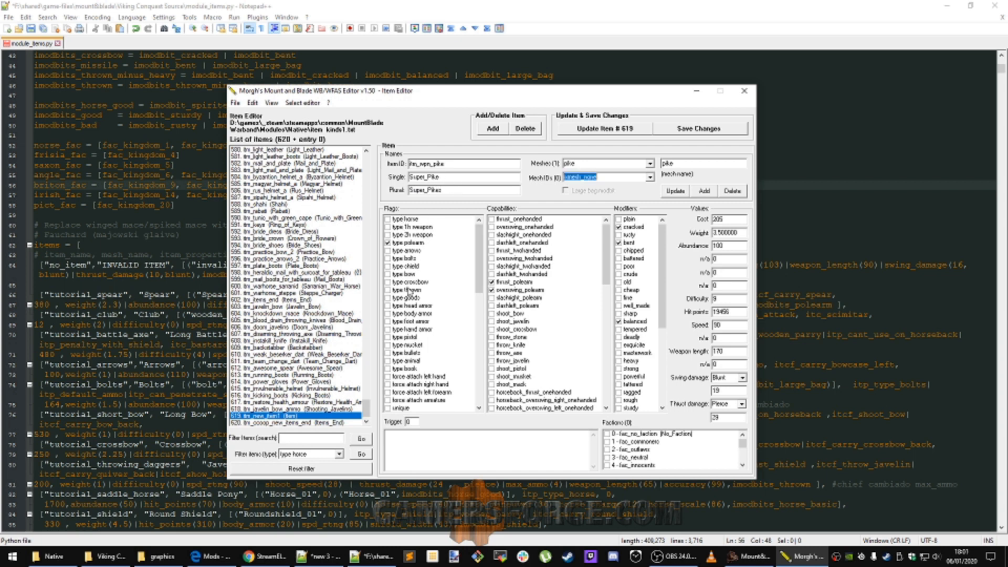
Try the 2h weapon, 1h weapon and horse type flags on the new item, finishing with type polearm
{"action": "left_click", "coordinate": [403, 243]}
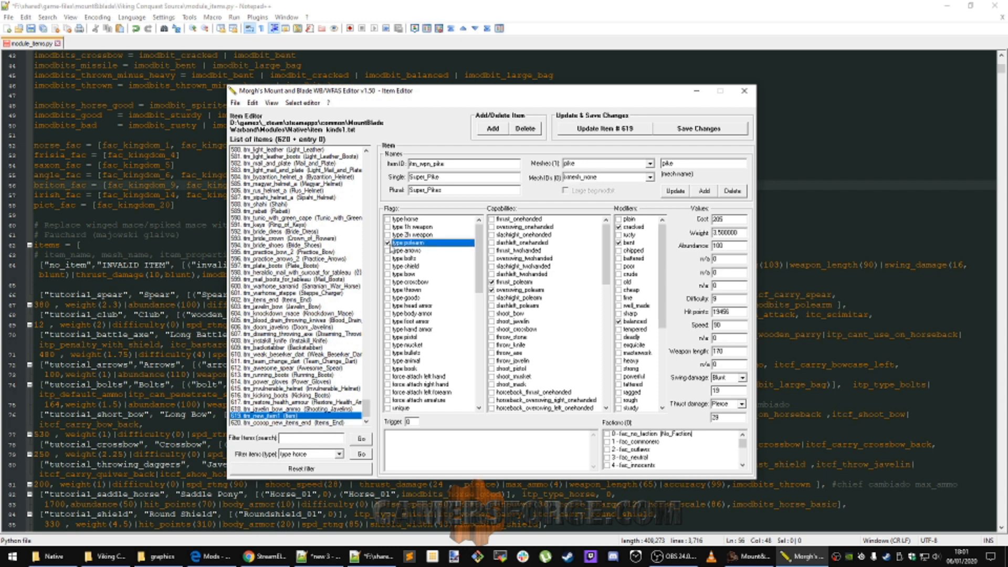
{"action": "left_click", "coordinate": [391, 235]}
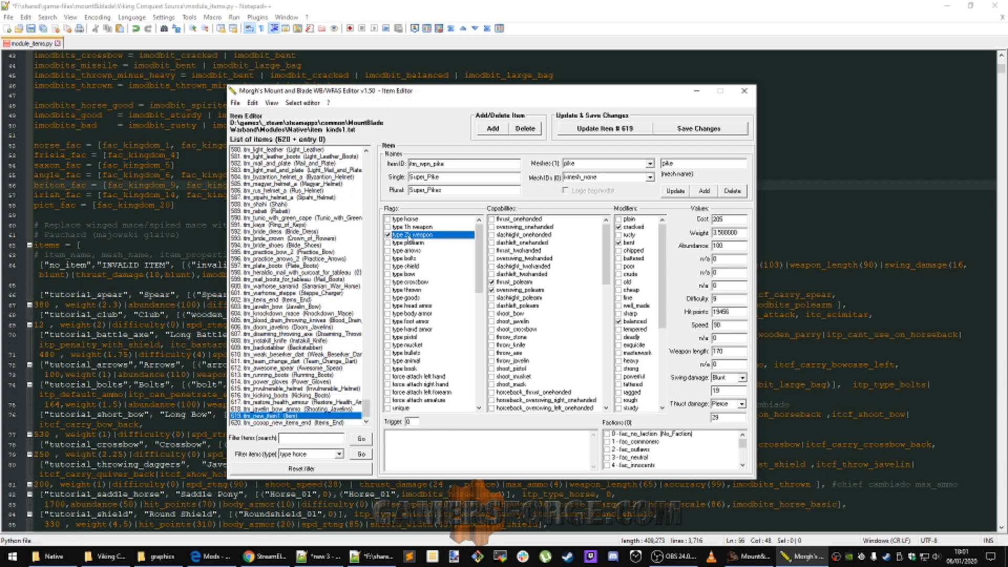
{"action": "left_click", "coordinate": [389, 227]}
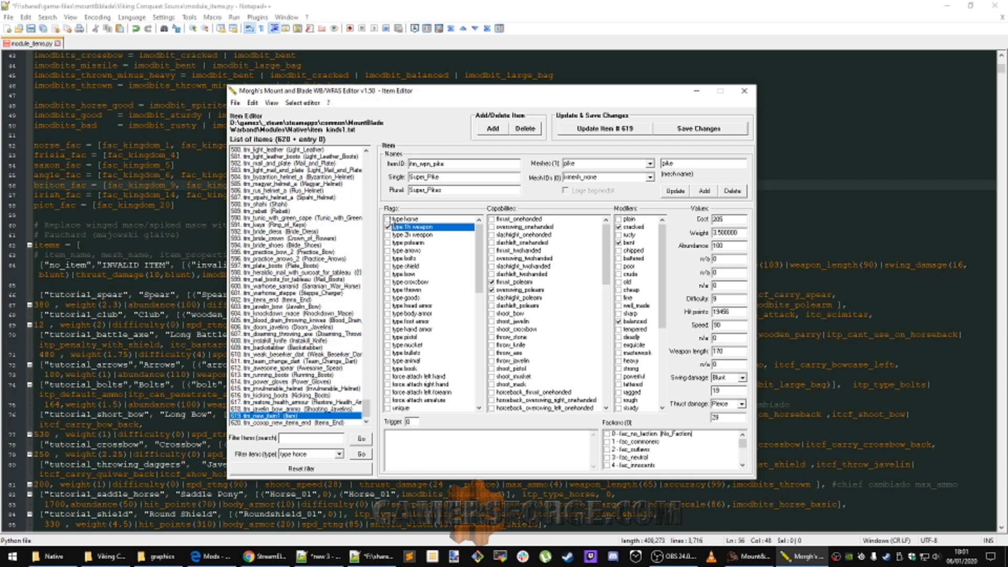
{"action": "left_click", "coordinate": [390, 219]}
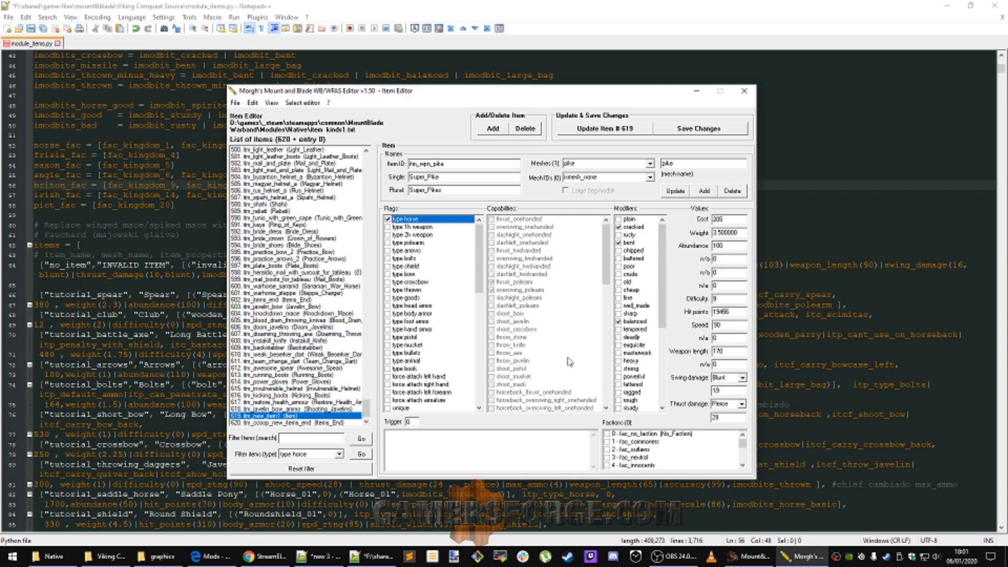
{"action": "left_click", "coordinate": [406, 243]}
Examine the new pike's merchandise and wooden parry flags
{"action": "left_click_drag", "start_coordinate": [479, 265], "coordinate": [464, 310]}
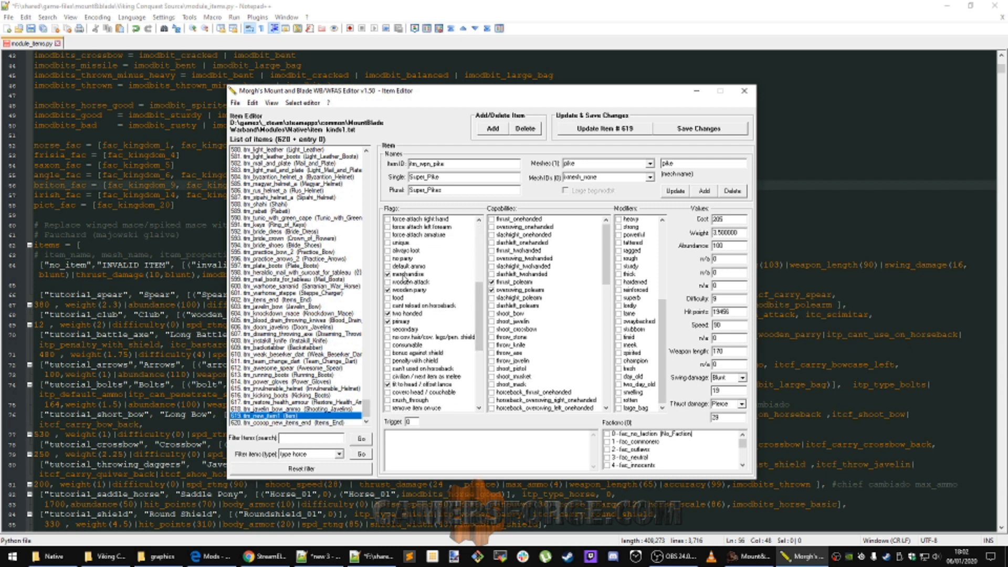
{"action": "left_click", "coordinate": [405, 277]}
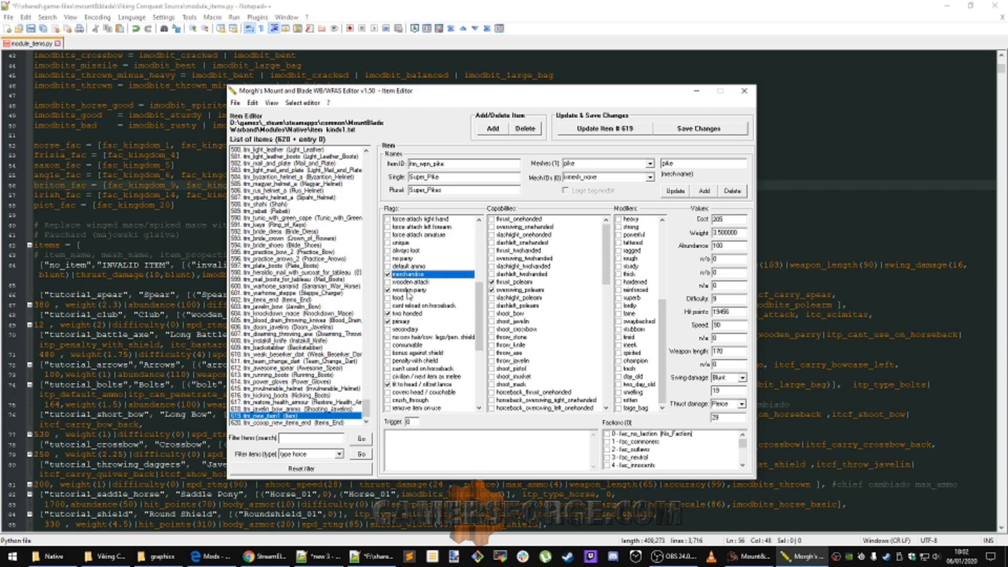
{"action": "left_click", "coordinate": [411, 292]}
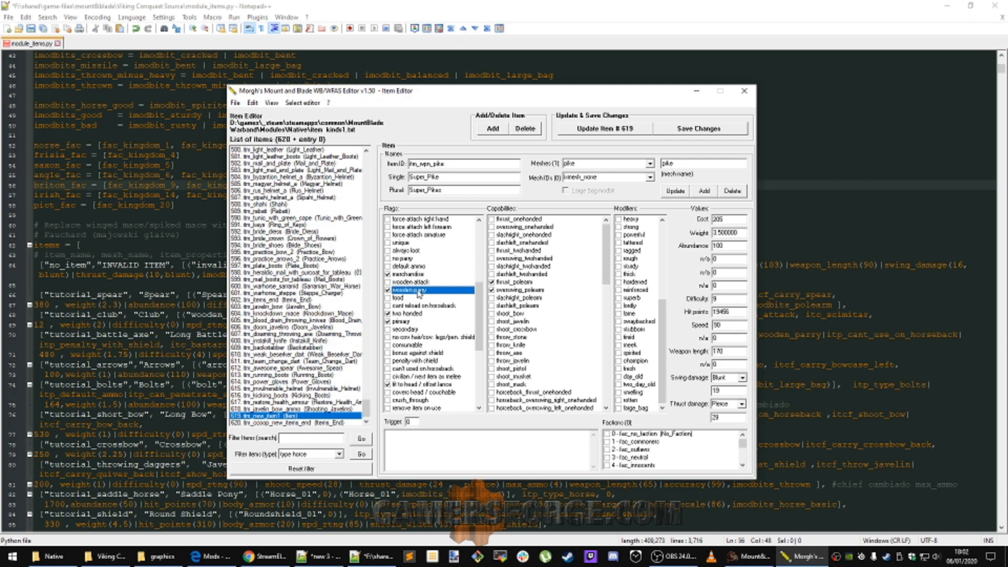
Examine the new pike's wooden parry, two handed, cant reload on horseback and primary flags
{"action": "left_click", "coordinate": [389, 292]}
{"action": "left_click", "coordinate": [388, 290]}
{"action": "left_click", "coordinate": [408, 314]}
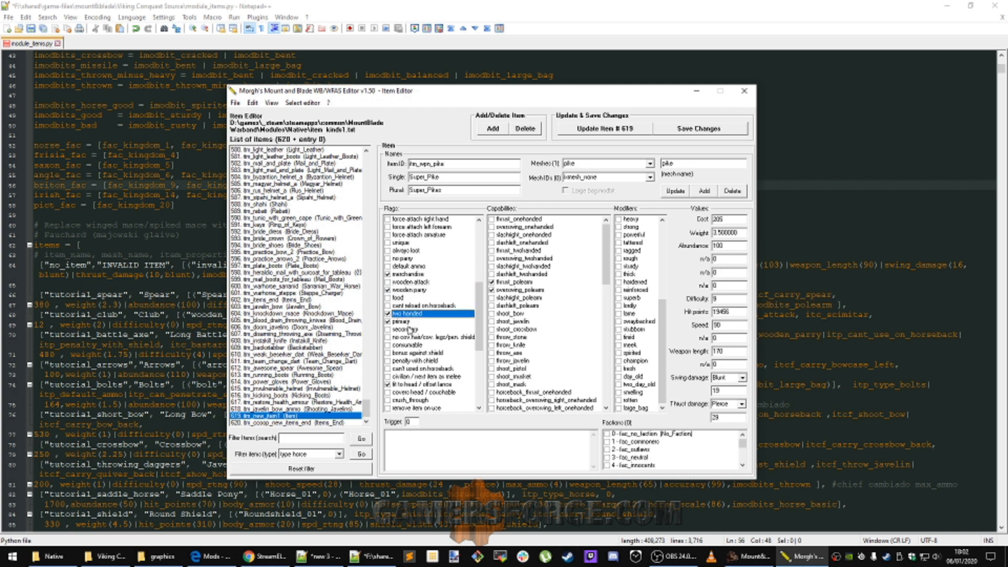
{"action": "key", "text": "Up"}
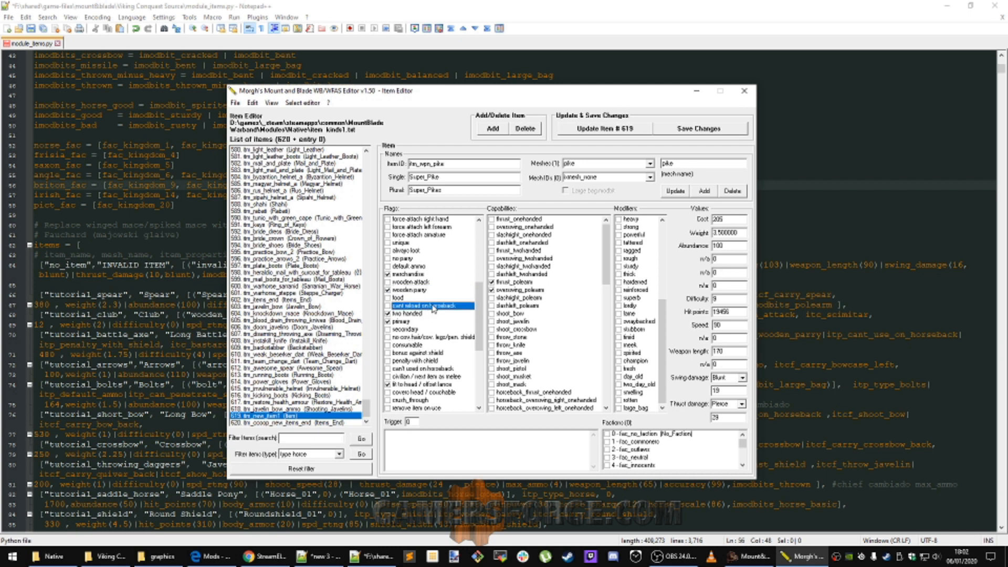
{"action": "left_click", "coordinate": [410, 322]}
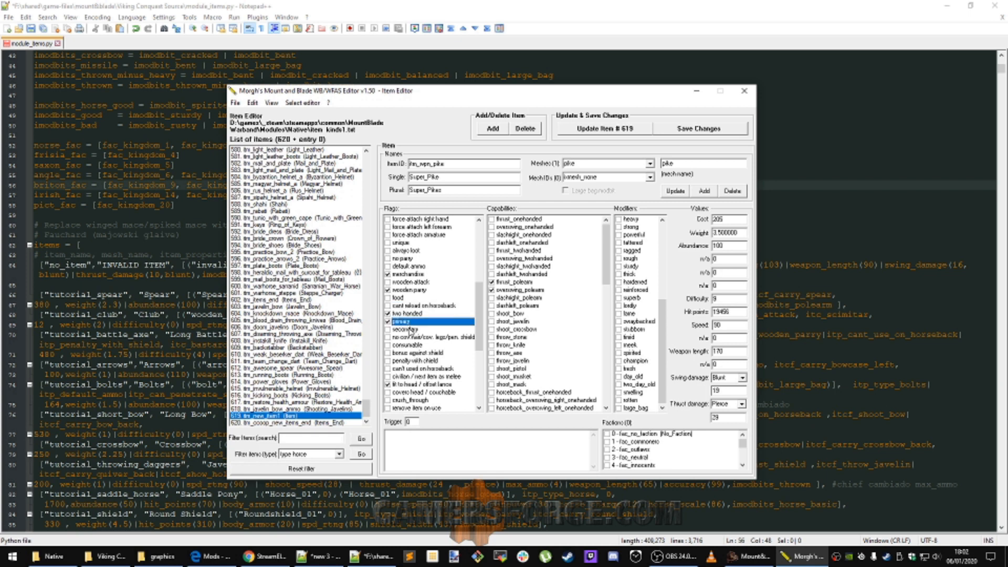
{"action": "scroll", "coordinate": [479, 319], "scroll_direction": "down", "scroll_amount": 2}
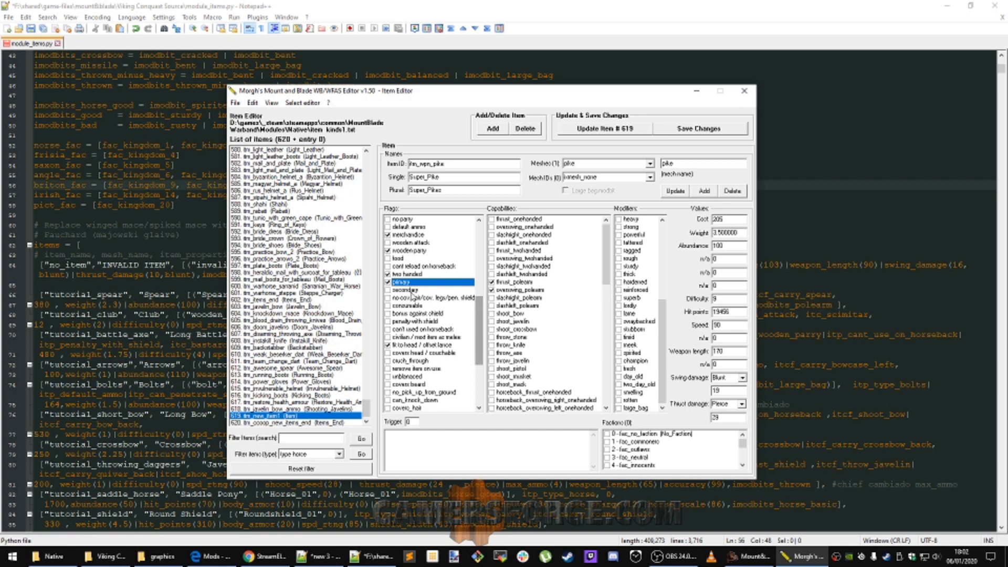
Examine the shield bonus and penalty, horseback restriction, crush_through and extra_penetration flags
{"action": "left_click", "coordinate": [410, 315]}
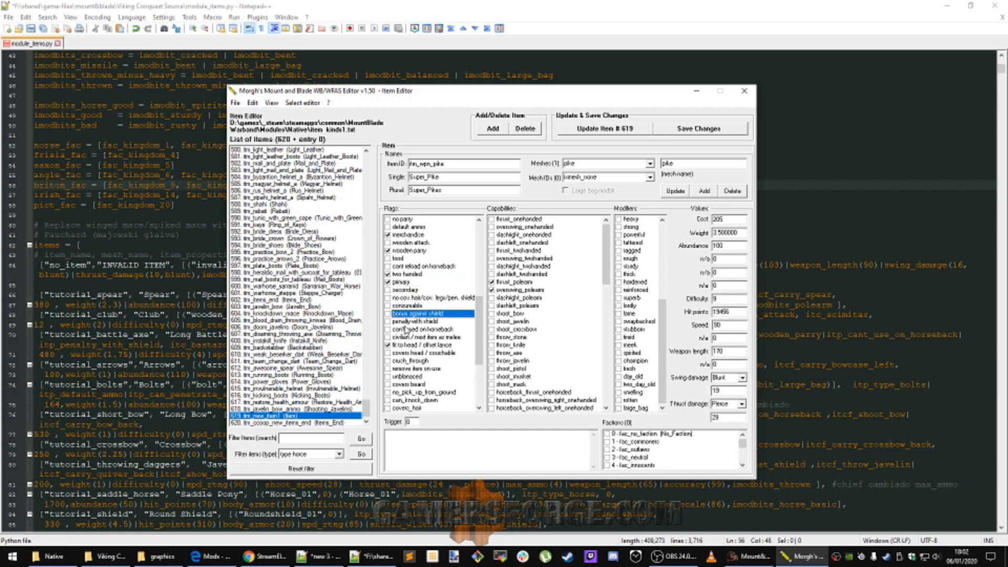
{"action": "left_click", "coordinate": [408, 322]}
{"action": "left_click", "coordinate": [415, 329]}
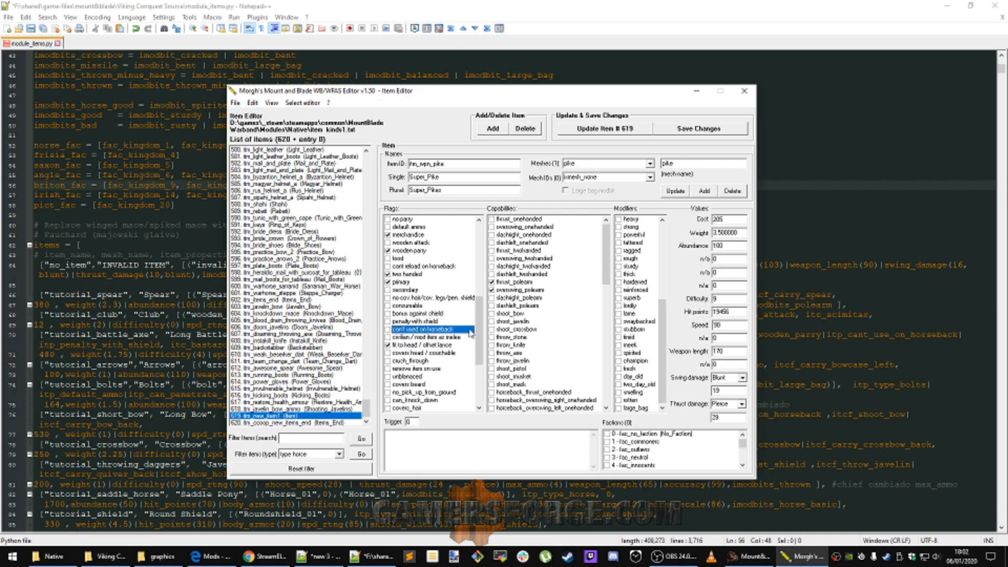
{"action": "scroll", "coordinate": [415, 331], "scroll_direction": "down", "scroll_amount": 2}
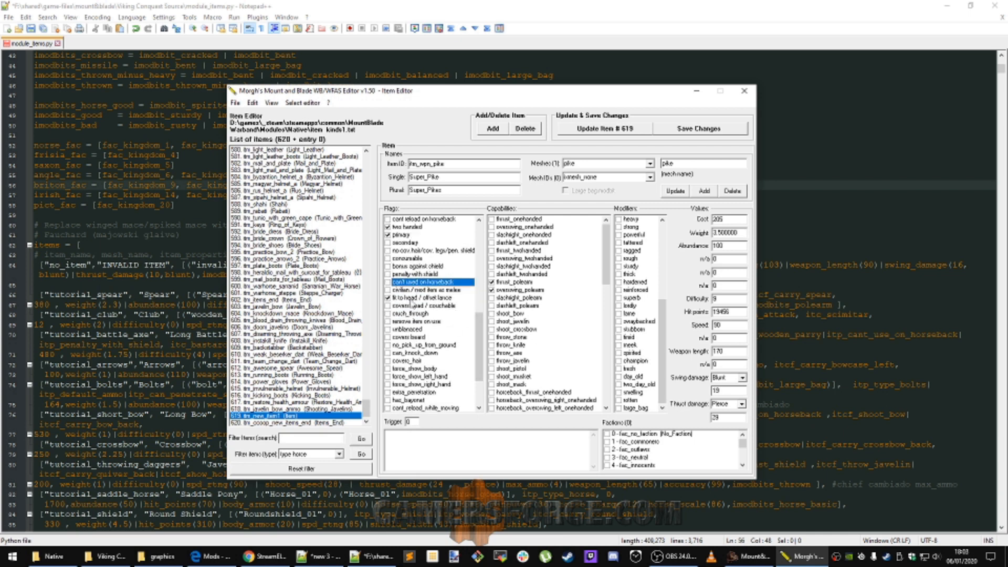
{"action": "left_click", "coordinate": [409, 314]}
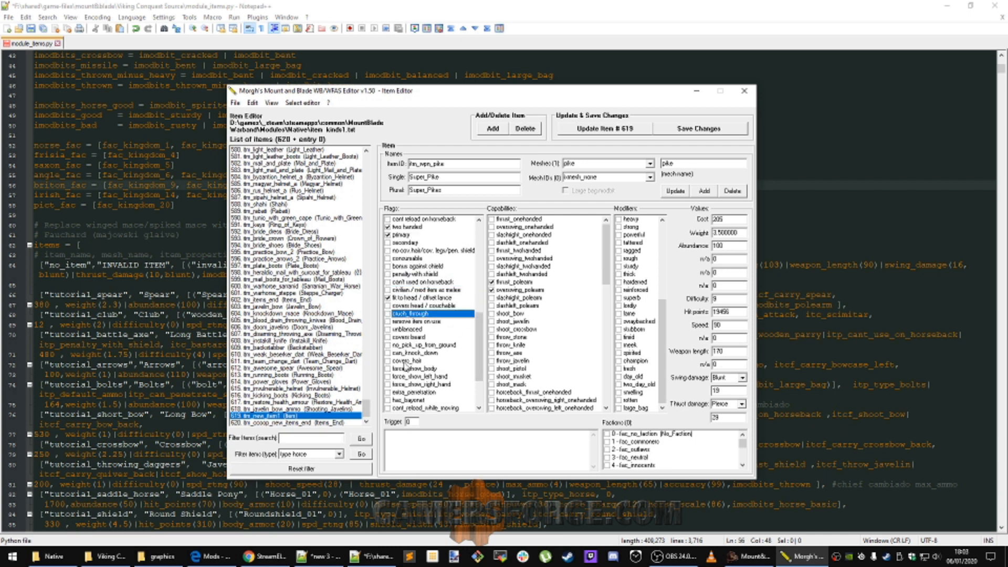
{"action": "scroll", "coordinate": [422, 312], "scroll_direction": "down", "scroll_amount": 1}
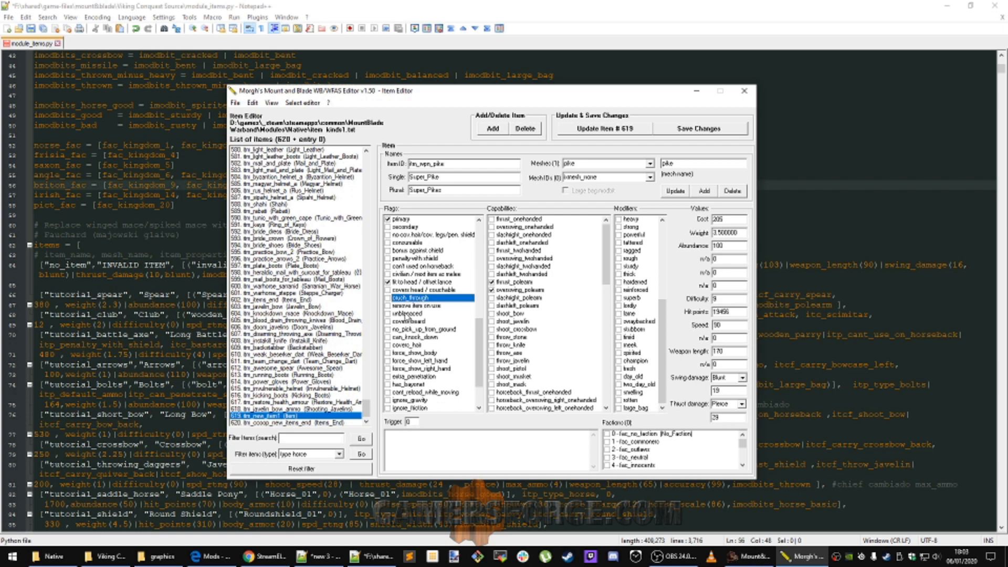
{"action": "left_click", "coordinate": [408, 377]}
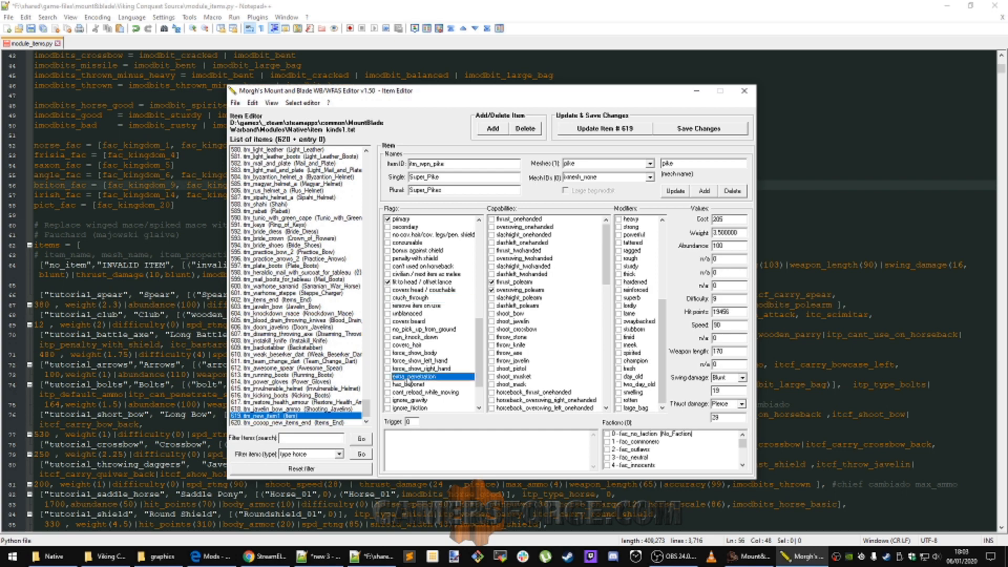
{"action": "left_click_drag", "start_coordinate": [477, 364], "coordinate": [477, 379]}
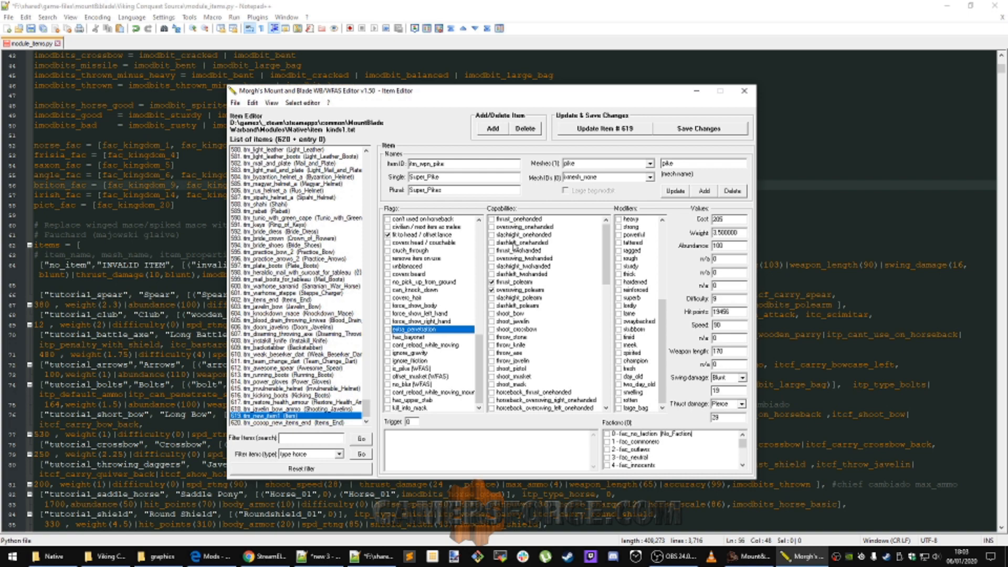
Examine the thrust, overswing and slash capabilities for one-handed and two-handed attacks
{"action": "left_click", "coordinate": [513, 220]}
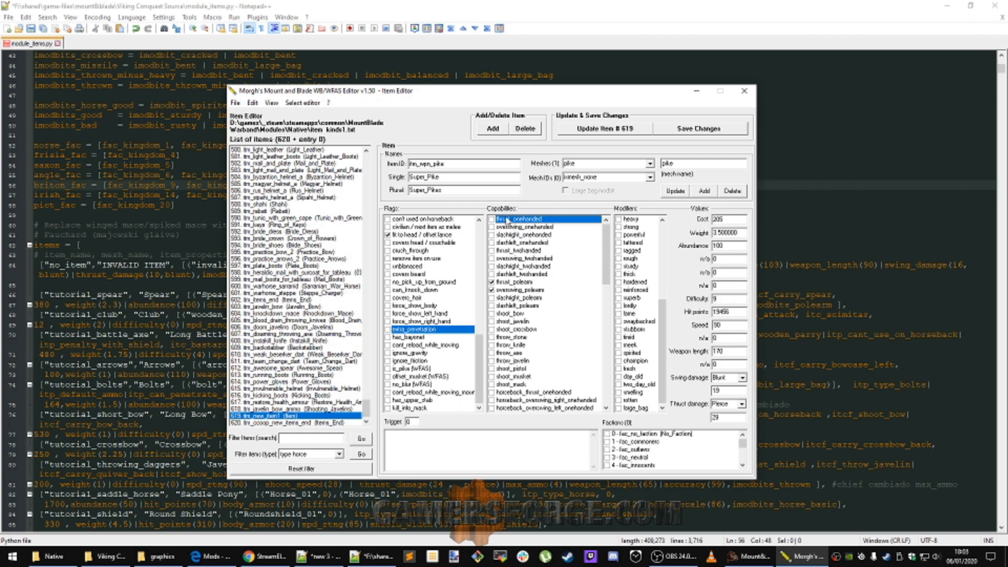
{"action": "left_click", "coordinate": [511, 227]}
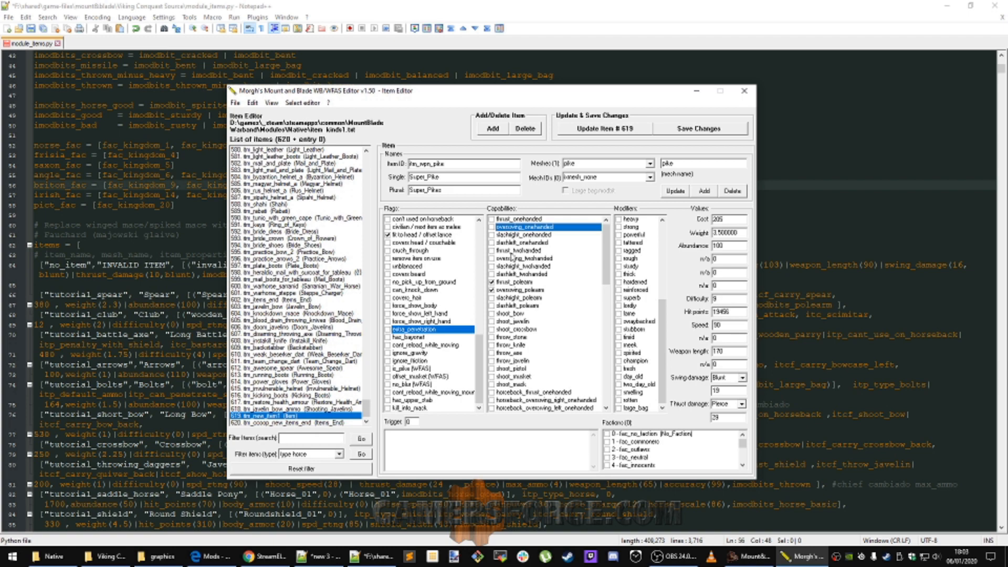
{"action": "left_click", "coordinate": [514, 236]}
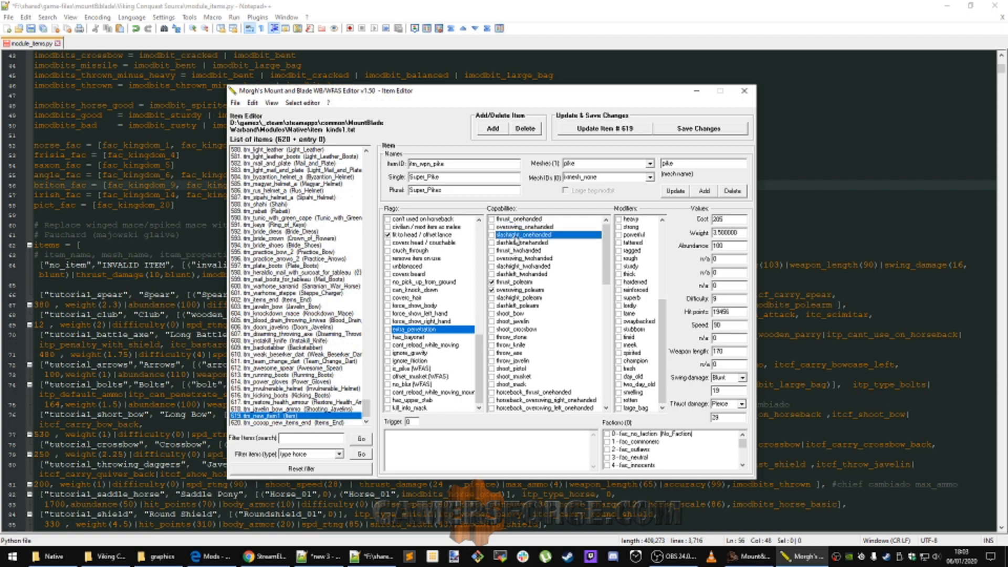
{"action": "left_click", "coordinate": [512, 243]}
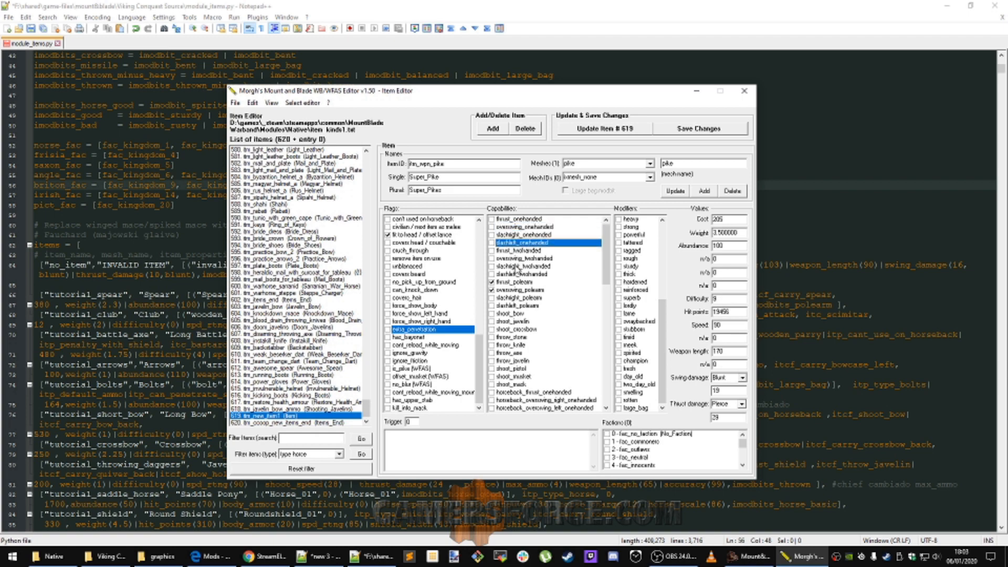
{"action": "left_click", "coordinate": [535, 220]}
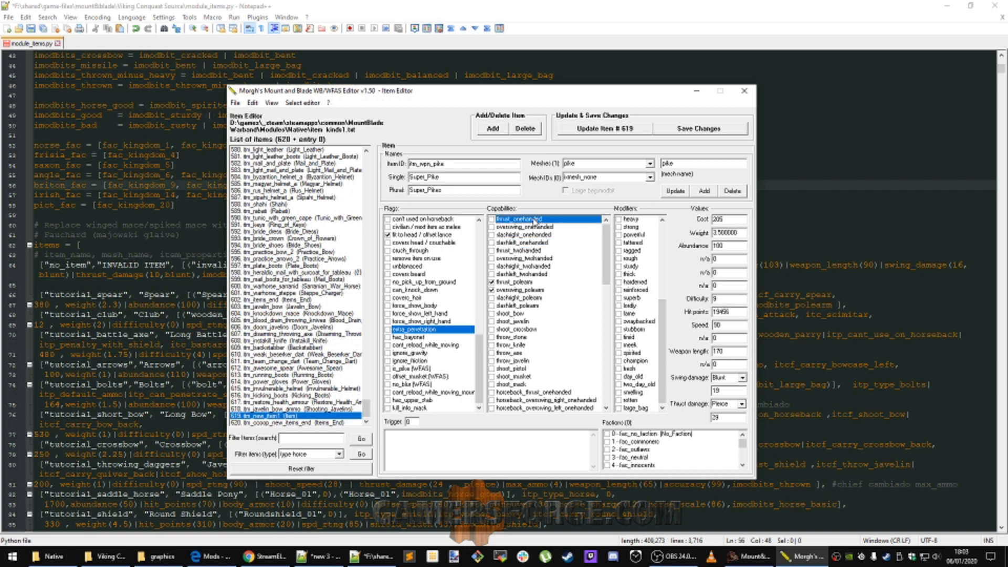
{"action": "left_click", "coordinate": [536, 243]}
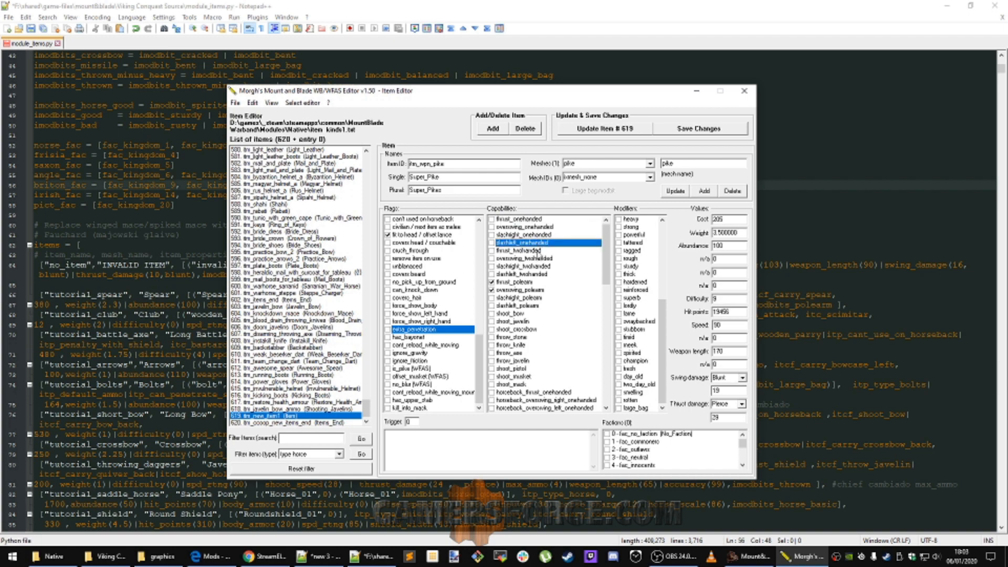
{"action": "left_click", "coordinate": [538, 251]}
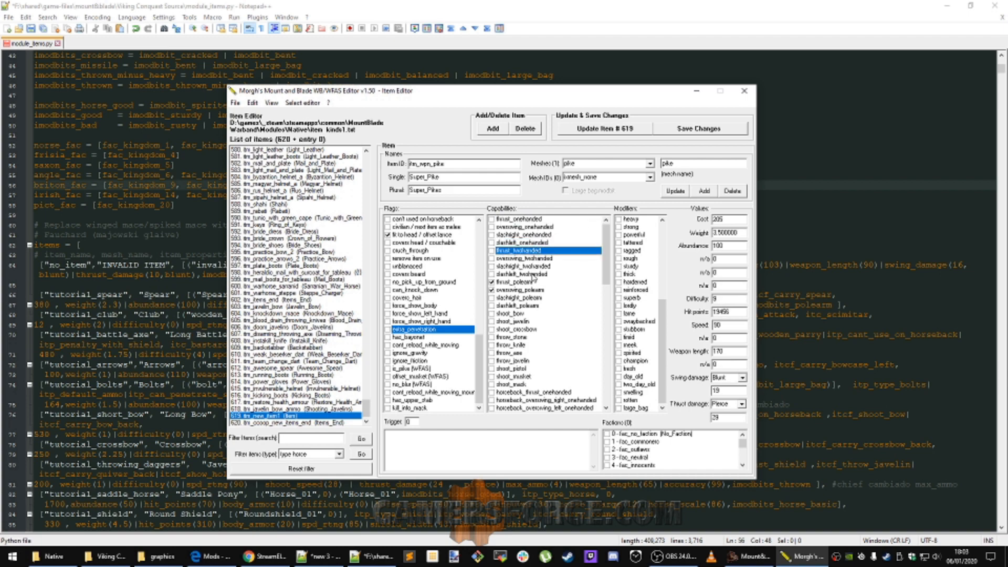
{"action": "left_click", "coordinate": [533, 274]}
{"action": "left_click", "coordinate": [542, 251]}
{"action": "left_click", "coordinate": [532, 283]}
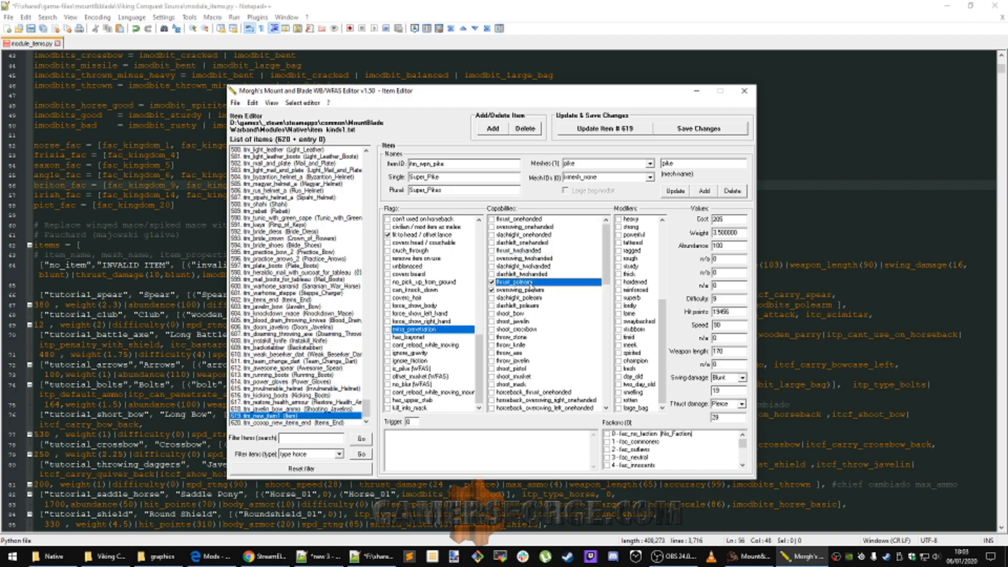
Enable the slashright_polearm and slashleft_polearm capabilities alongside the pike's thrust and overswing attacks
{"action": "left_click", "coordinate": [531, 284]}
{"action": "left_click", "coordinate": [538, 291]}
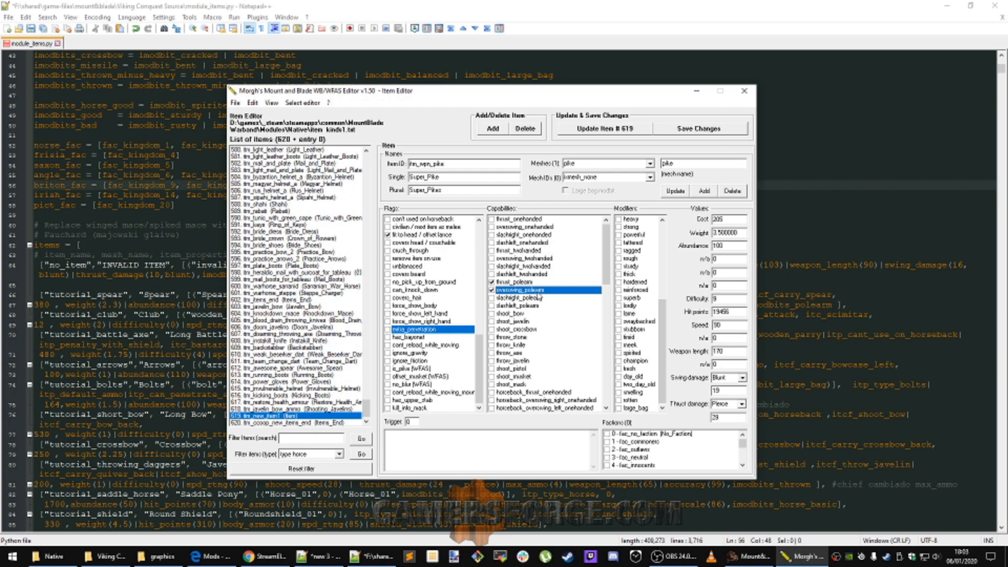
{"action": "left_click", "coordinate": [537, 297]}
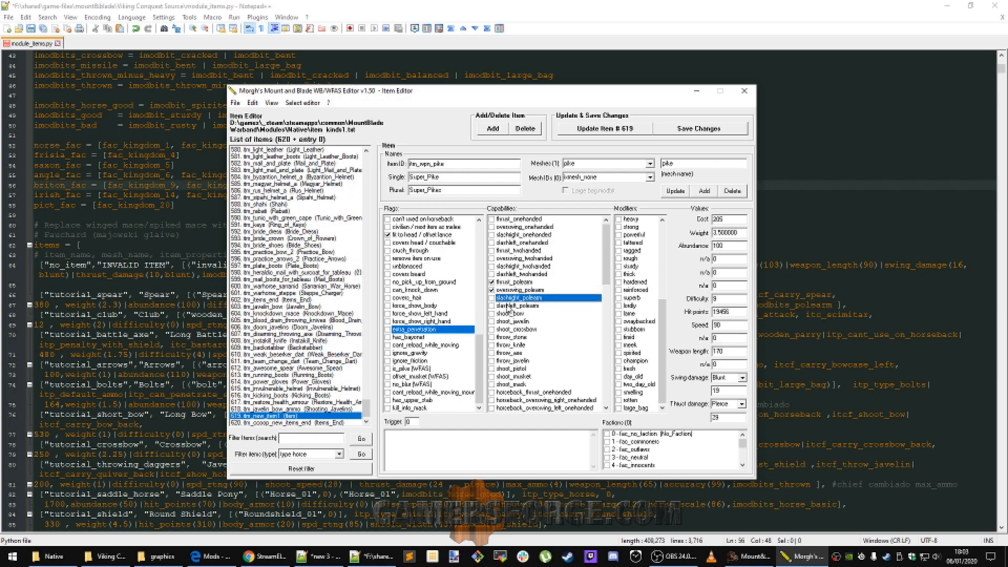
{"action": "left_click", "coordinate": [492, 306]}
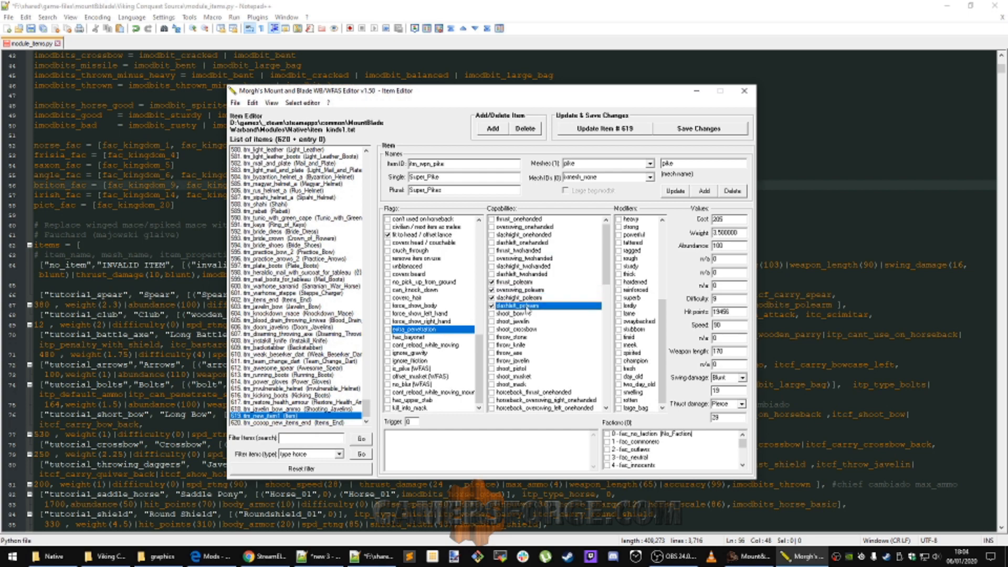
Try a thrust-only pike by disabling overswing_polearm, slashright_polearm and slashleft_polearm, and re-enable all three
{"action": "left_click_drag", "start_coordinate": [609, 281], "coordinate": [609, 294]}
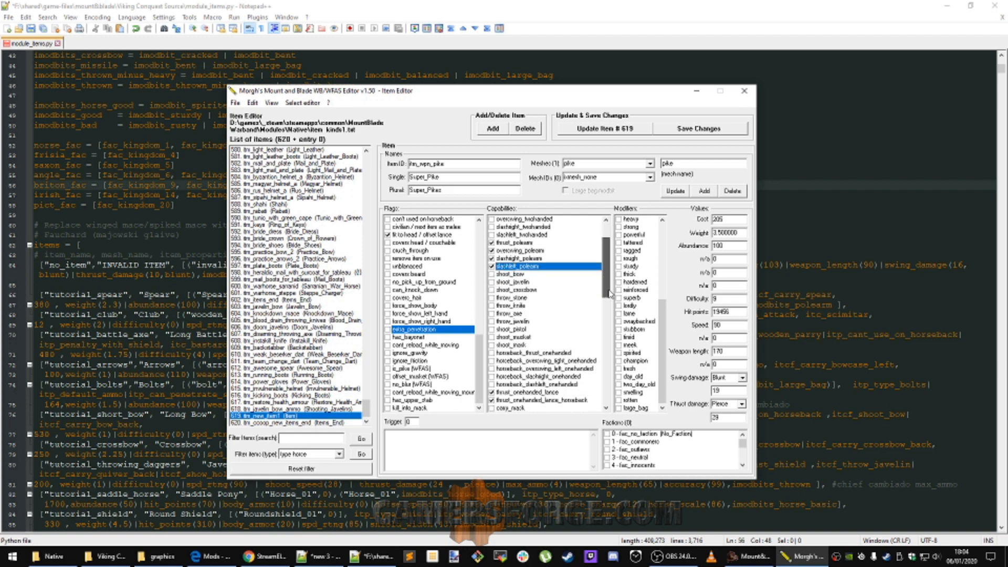
{"action": "left_click", "coordinate": [492, 251]}
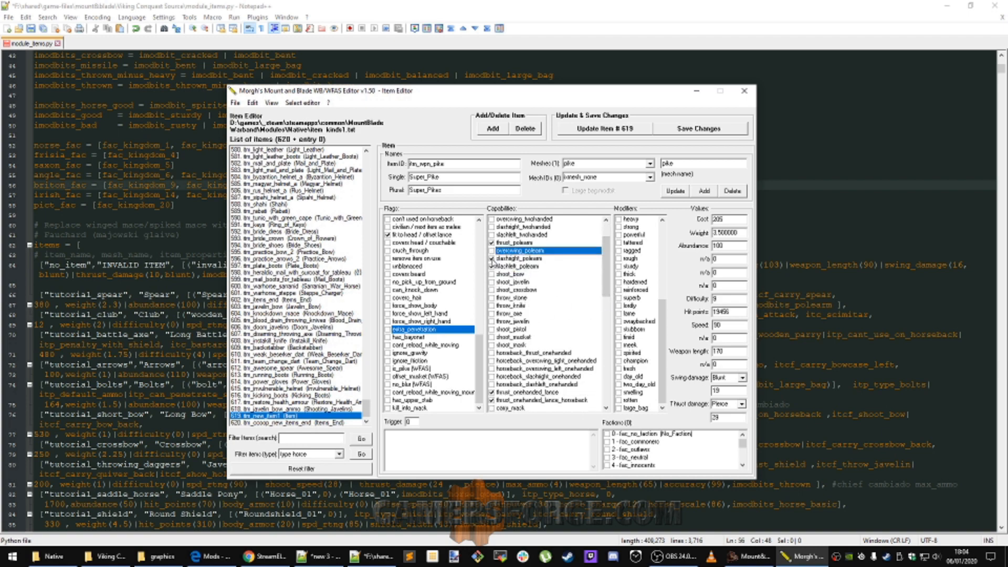
{"action": "left_click", "coordinate": [492, 259]}
{"action": "left_click", "coordinate": [500, 266]}
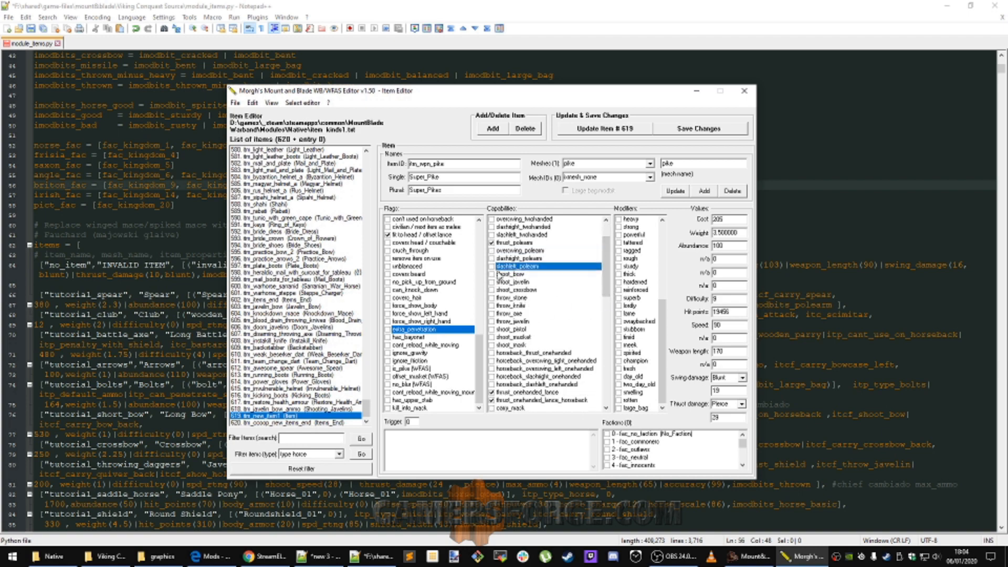
{"action": "left_click", "coordinate": [510, 245]}
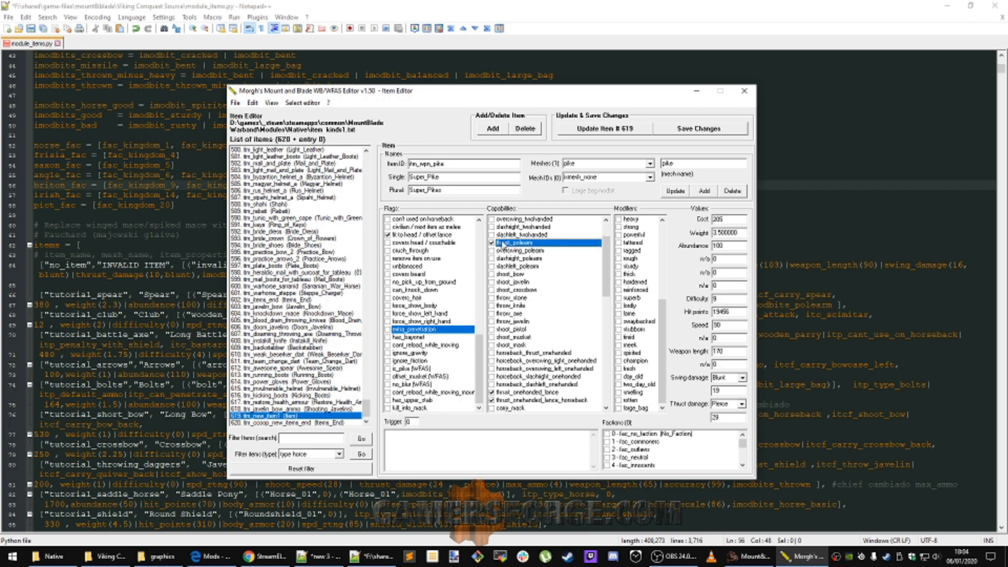
{"action": "left_click", "coordinate": [492, 251]}
{"action": "left_click", "coordinate": [492, 258]}
{"action": "left_click", "coordinate": [492, 266]}
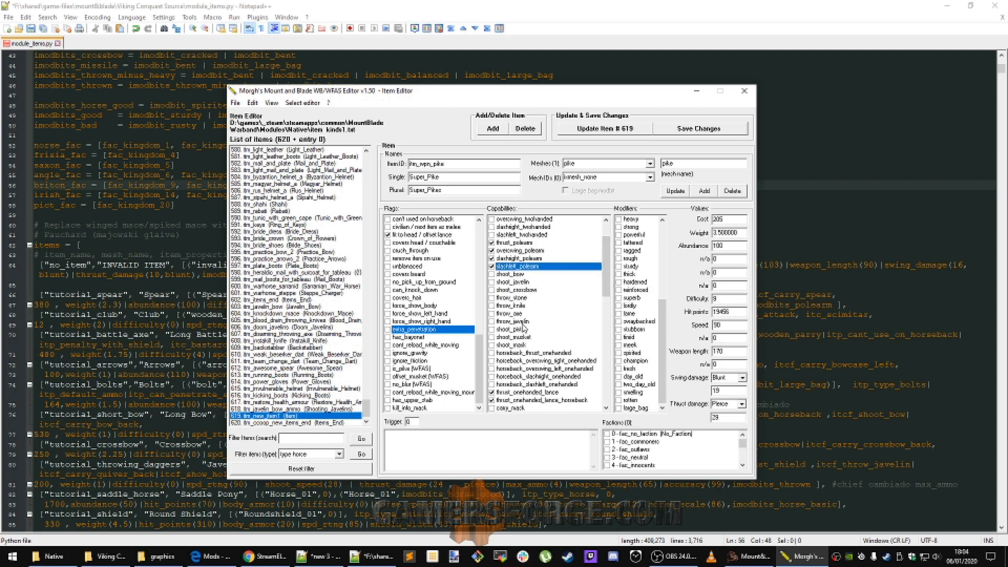
Review the lance and carry capabilities, and try disabling the up, right and left polearm parries before re-enabling them
{"action": "scroll", "coordinate": [602, 289], "scroll_direction": "down", "scroll_amount": 5}
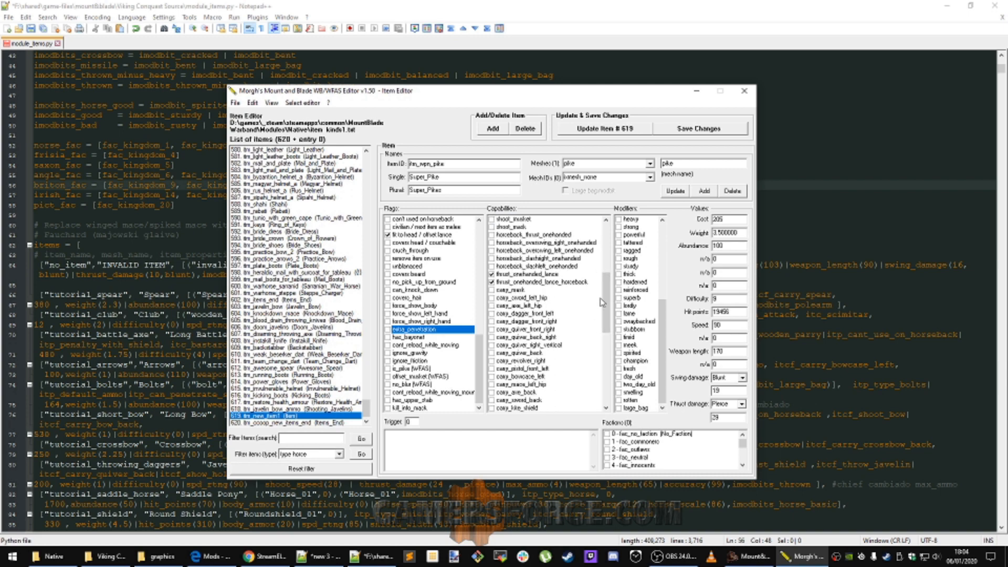
{"action": "left_click_drag", "start_coordinate": [605, 301], "coordinate": [605, 320]}
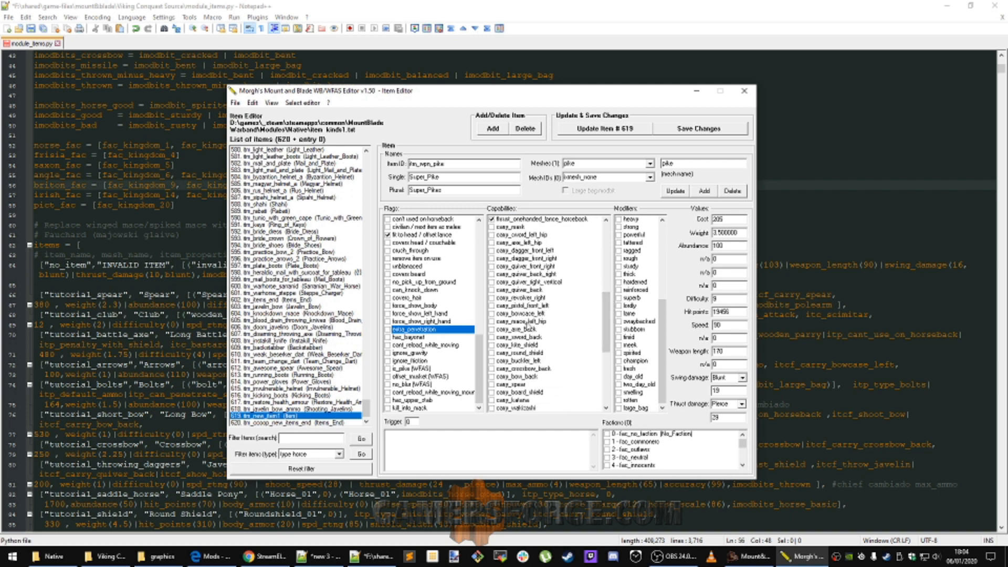
{"action": "left_click_drag", "start_coordinate": [605, 316], "coordinate": [605, 307]}
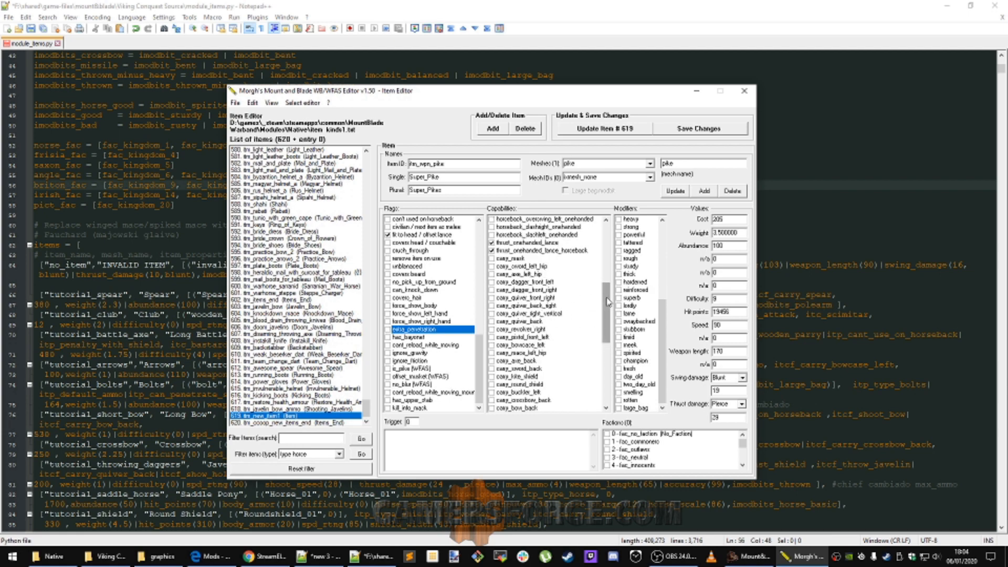
{"action": "left_click_drag", "start_coordinate": [608, 301], "coordinate": [608, 361]}
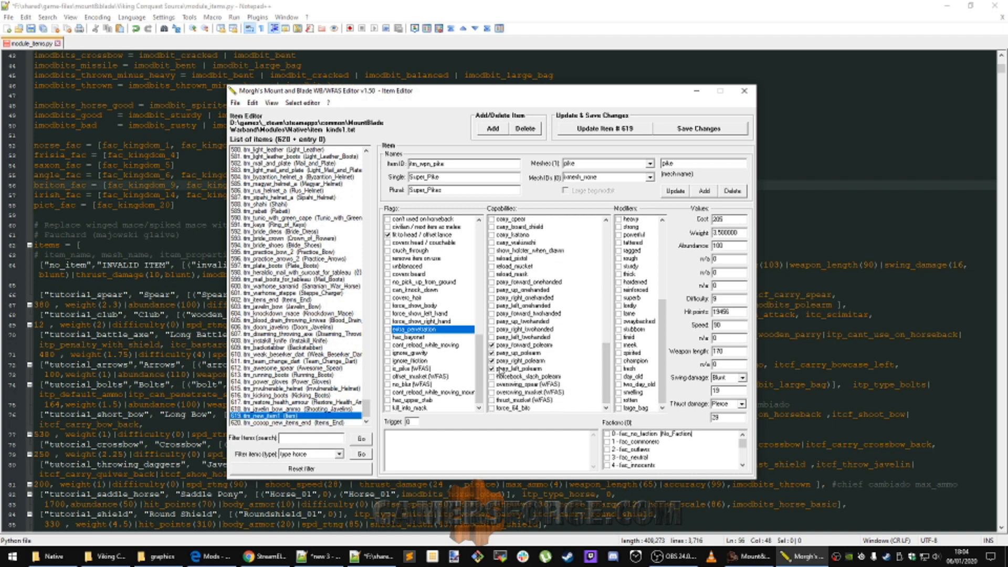
{"action": "left_click", "coordinate": [493, 353]}
{"action": "left_click", "coordinate": [493, 361]}
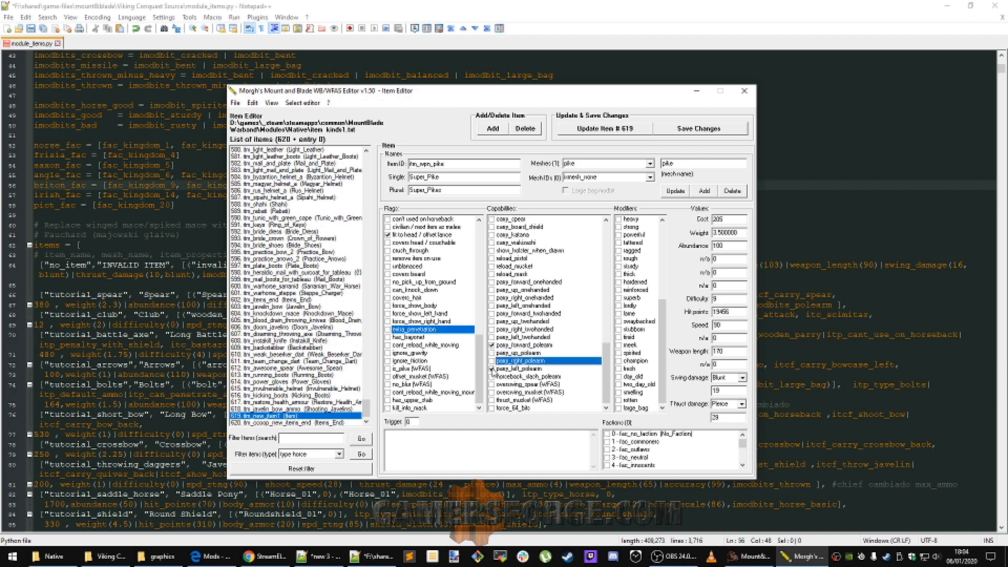
{"action": "left_click", "coordinate": [493, 369]}
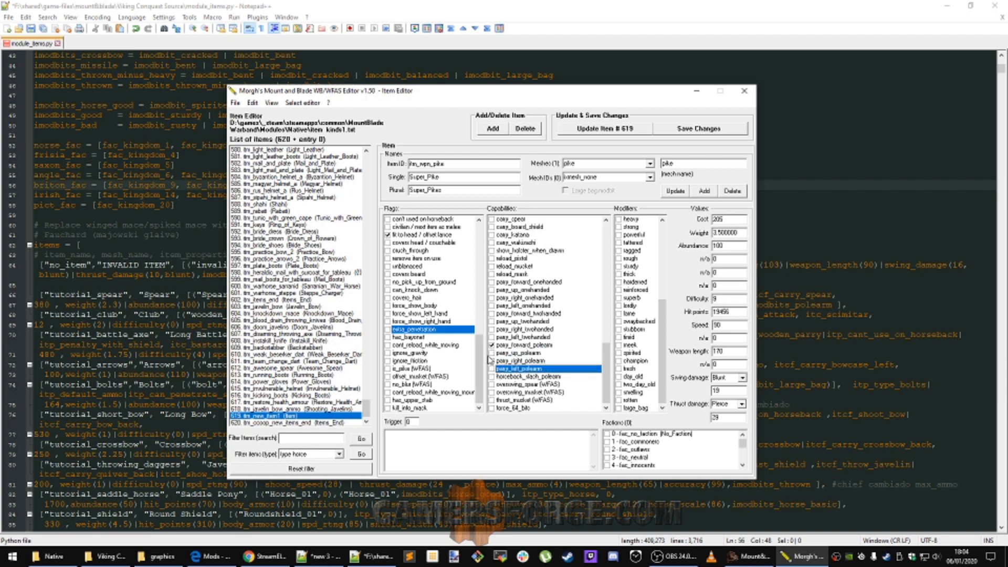
{"action": "left_click", "coordinate": [492, 353]}
{"action": "left_click", "coordinate": [492, 361]}
{"action": "left_click", "coordinate": [493, 369]}
Finish checking the remaining capabilities and remove the cracked and bent modifiers from the pike
{"action": "left_click", "coordinate": [516, 409]}
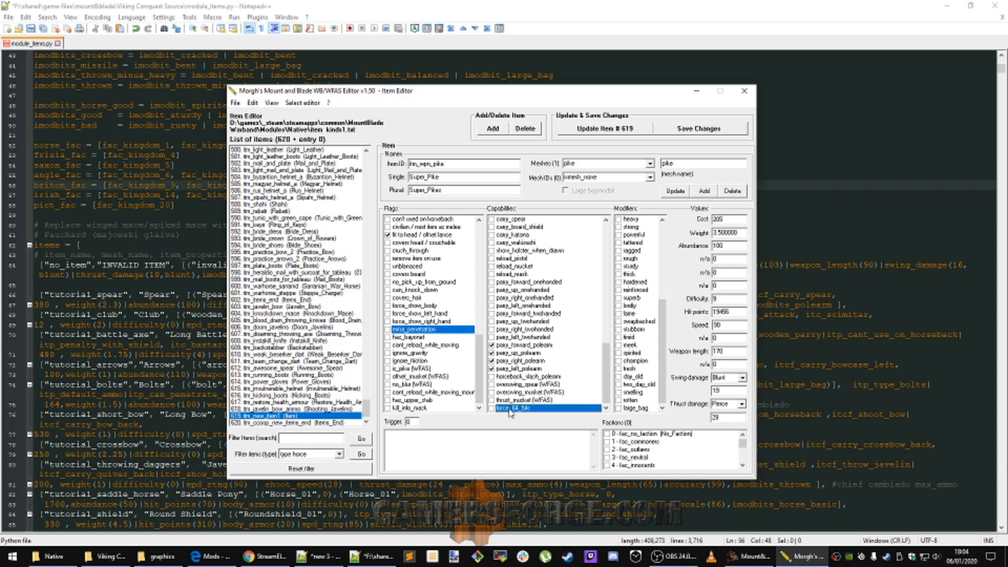
{"action": "left_click", "coordinate": [517, 369]}
{"action": "left_click_drag", "start_coordinate": [656, 361], "coordinate": [667, 267]}
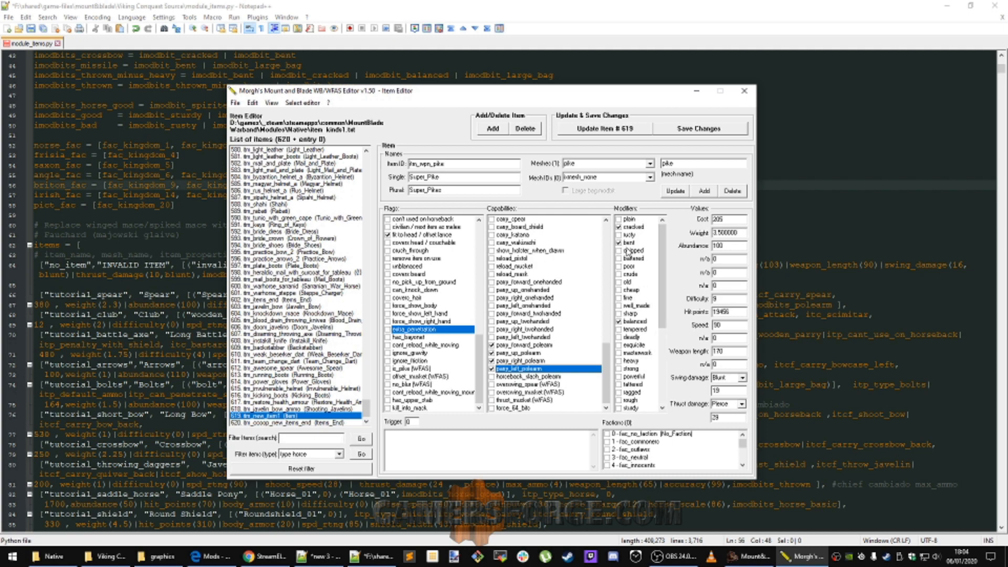
{"action": "left_click", "coordinate": [633, 231]}
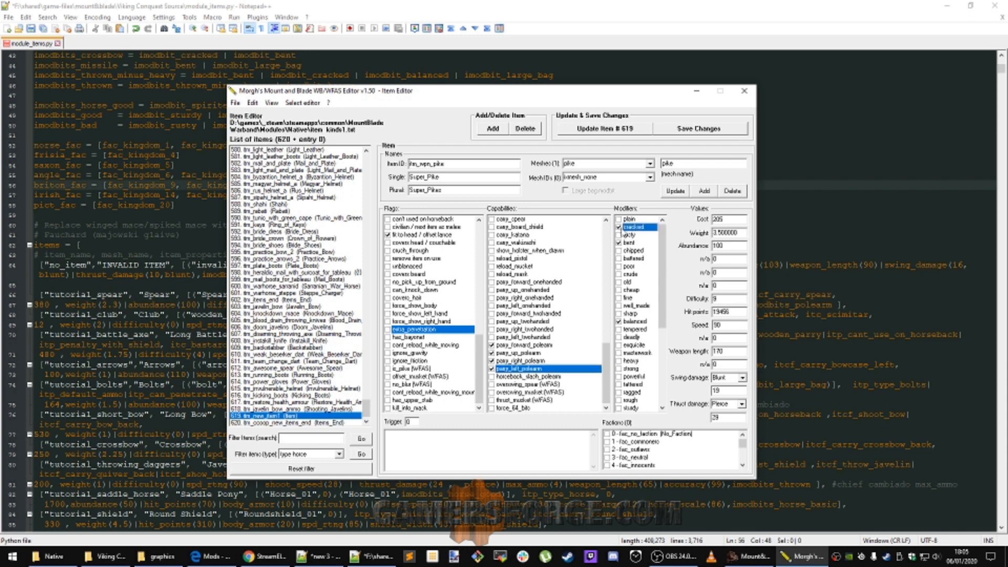
{"action": "left_click", "coordinate": [619, 228]}
{"action": "left_click", "coordinate": [632, 244]}
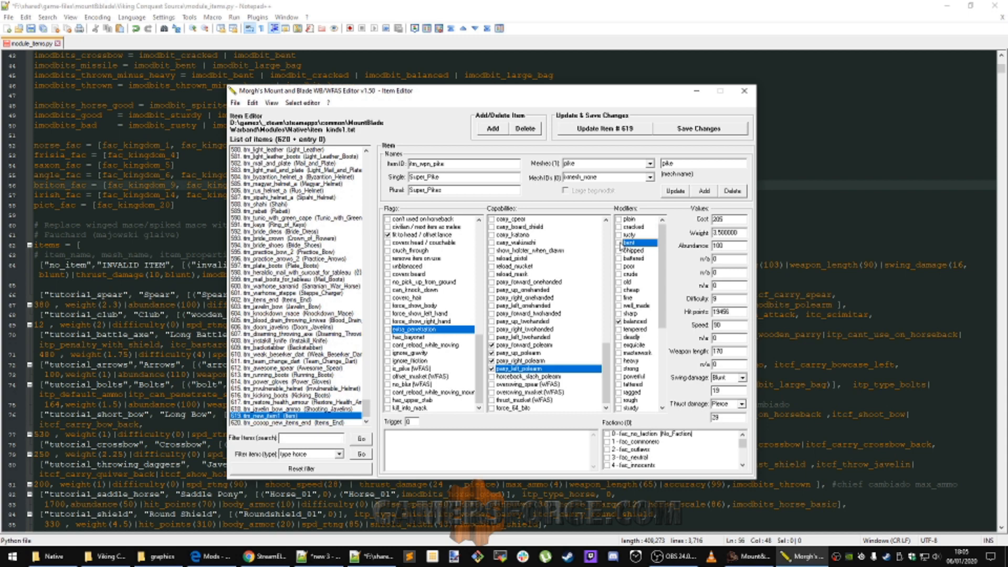
Enable the masterwork modifier for the pike alongside balanced
{"action": "scroll", "coordinate": [654, 322], "scroll_direction": "down", "scroll_amount": 3}
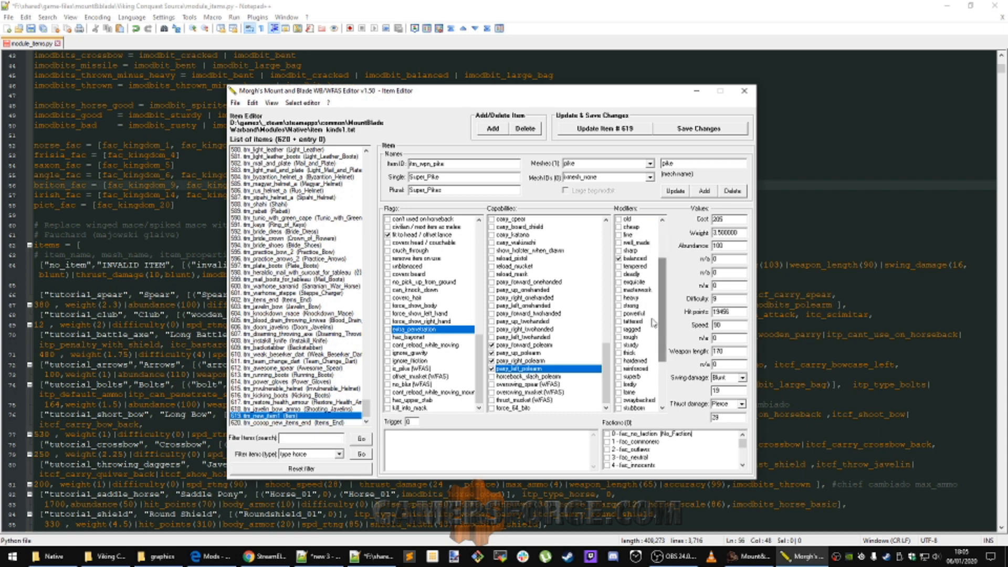
{"action": "left_click", "coordinate": [638, 291]}
{"action": "left_click", "coordinate": [619, 291]}
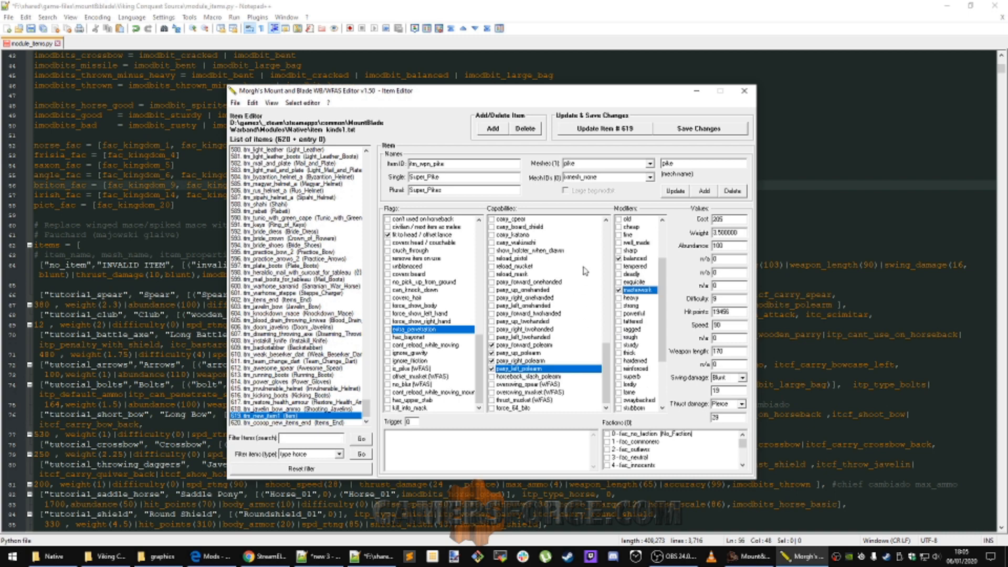
{"action": "left_click", "coordinate": [637, 259]}
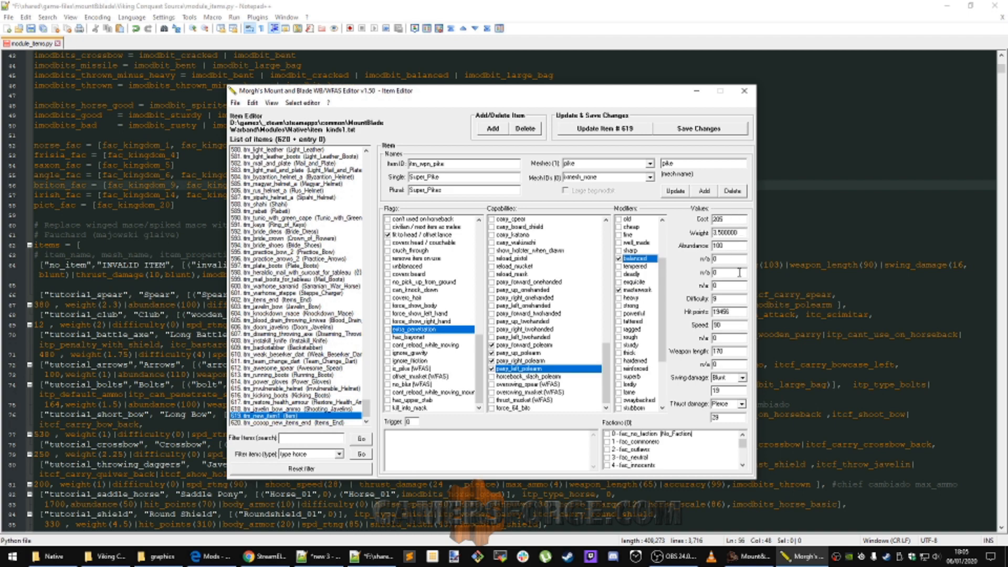
Set the pike's cost to 20000 and its weight to 1.0
{"action": "double_click", "coordinate": [733, 219]}
{"action": "type", "text": "20000"}
{"action": "key", "text": "Tab"}
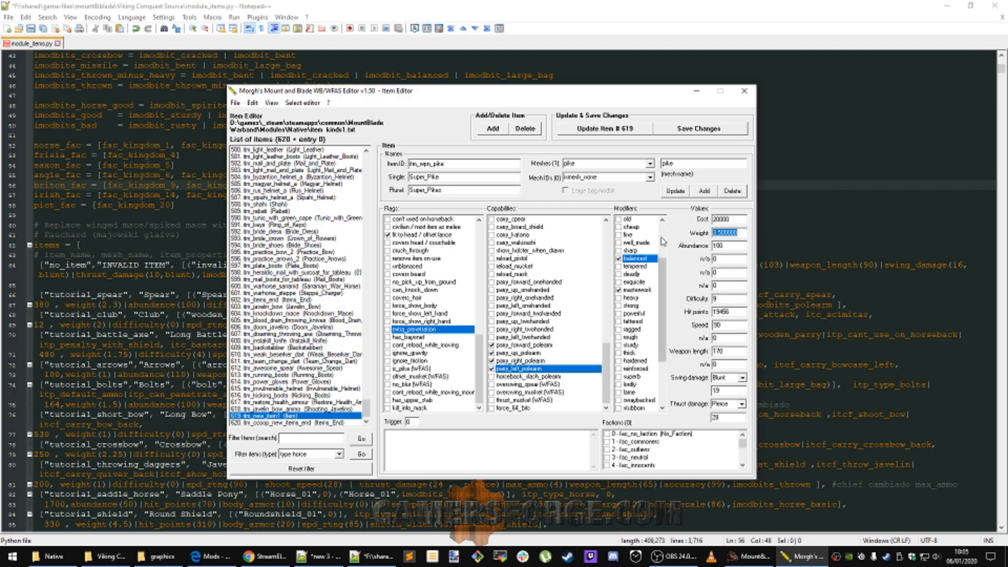
{"action": "type", "text": "1.5"}
{"action": "key", "text": "BackSpace"}
{"action": "key", "text": "BackSpace"}
{"action": "type", "text": "0"}
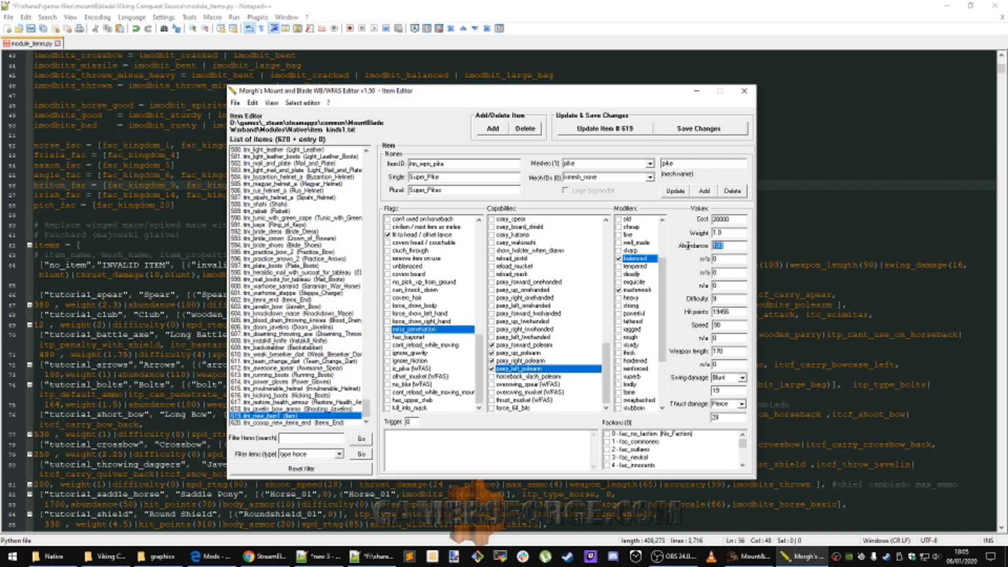
Set the pike's difficulty to 15, and review its abundance and hit points fields
{"action": "left_click", "coordinate": [733, 248]}
{"action": "double_click", "coordinate": [718, 299]}
{"action": "type", "text": "2"}
{"action": "double_click", "coordinate": [715, 298]}
{"action": "type", "text": "15"}
{"action": "double_click", "coordinate": [733, 312]}
{"action": "left_click", "coordinate": [737, 312]}
{"action": "left_click_drag", "start_coordinate": [737, 313], "coordinate": [710, 314]}
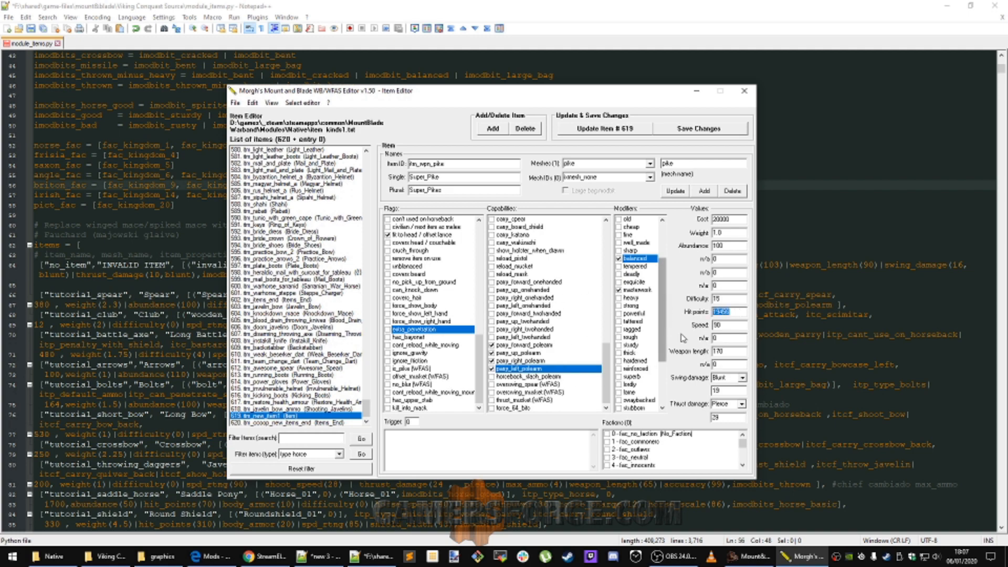
{"action": "left_click", "coordinate": [737, 312]}
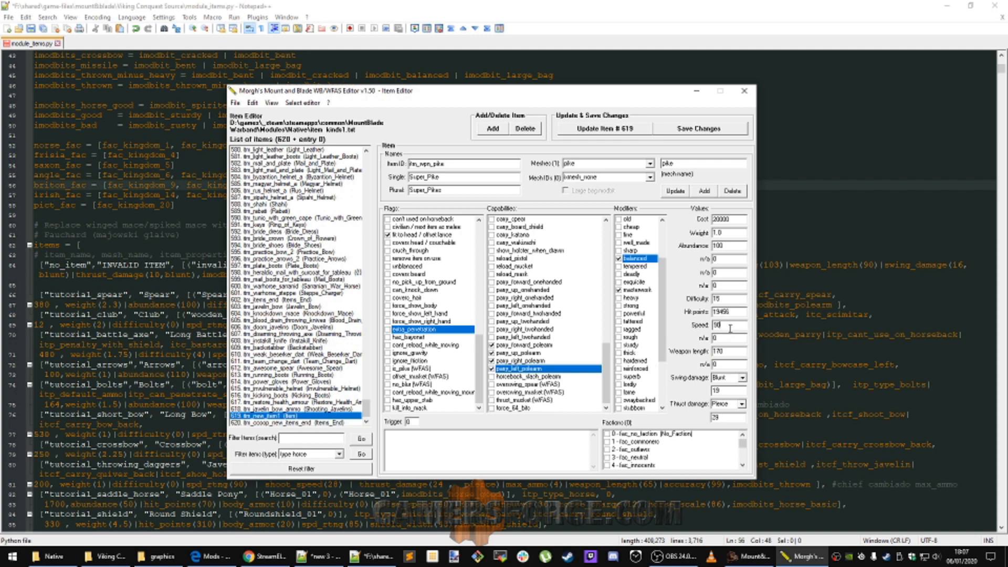
Set the pike's speed to 120 and its weapon length to 300
{"action": "left_click_drag", "start_coordinate": [733, 323], "coordinate": [710, 324]}
{"action": "type", "text": "120"}
{"action": "left_click_drag", "start_coordinate": [738, 350], "coordinate": [710, 352]}
{"action": "type", "text": "200"}
{"action": "double_click", "coordinate": [718, 352]}
{"action": "type", "text": "300"}
Set the swing damage to Cut with a value of 50 and the thrust damage to Pierce with 60
{"action": "double_click", "coordinate": [745, 379]}
{"action": "left_click", "coordinate": [747, 380]}
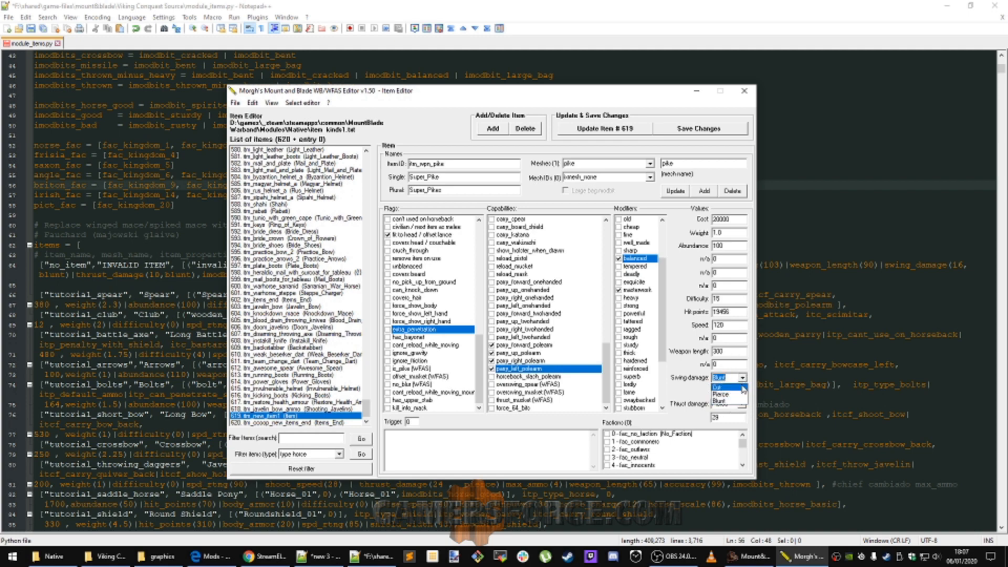
{"action": "left_click", "coordinate": [733, 388]}
{"action": "key", "text": "Tab"}
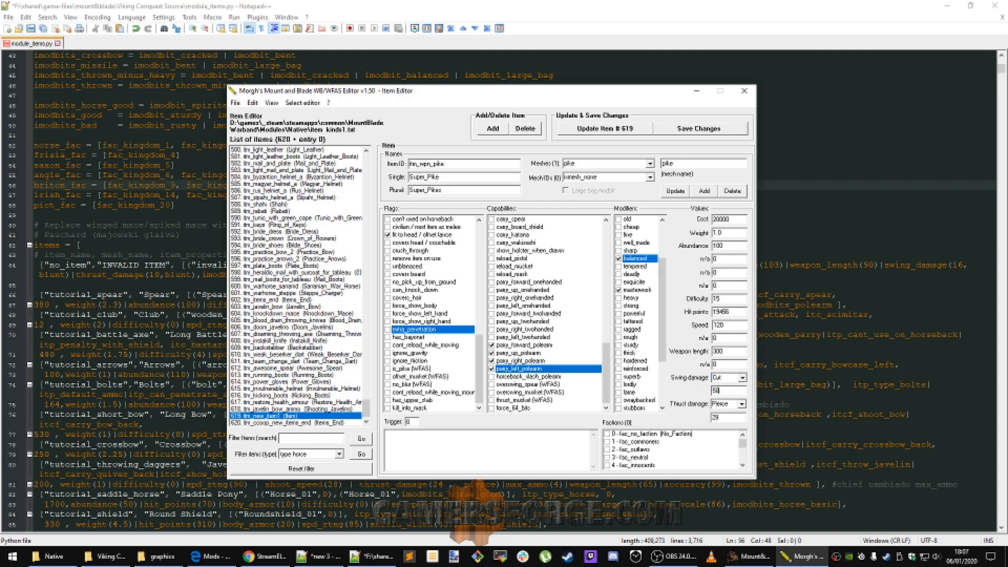
{"action": "left_click", "coordinate": [742, 404]}
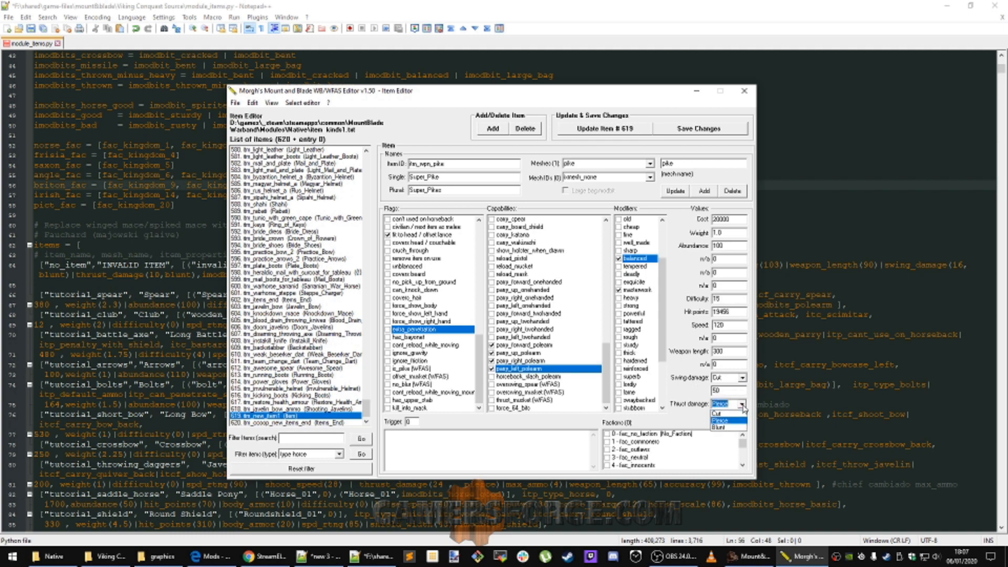
{"action": "left_click", "coordinate": [735, 422]}
{"action": "key", "text": "Tab"}
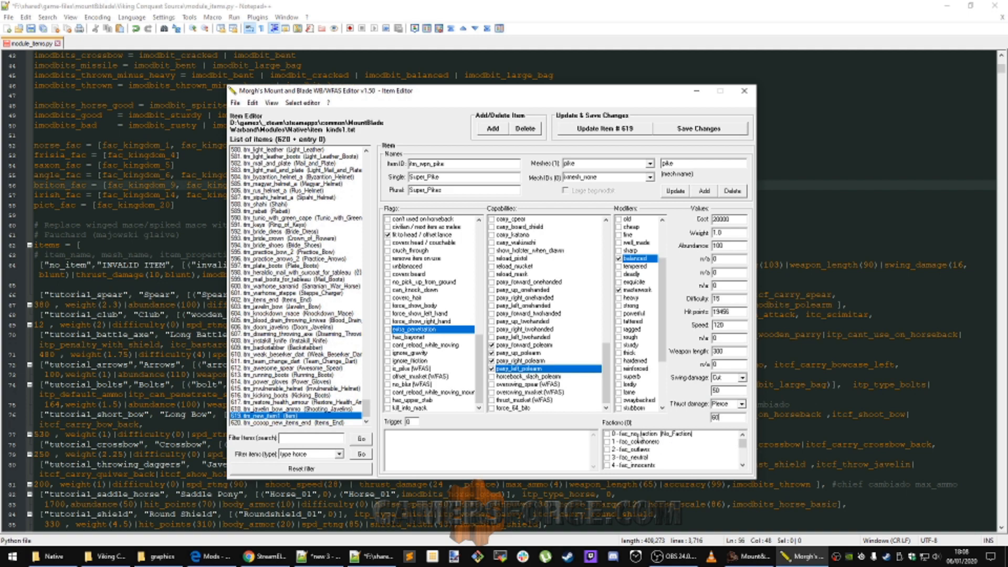
Assign the pike to fac_player_faction, fac_player_supporters_faction, fac_kingdom_1, fac_kingdom_2 and fac_kingdom_3
{"action": "left_click", "coordinate": [745, 467]}
{"action": "left_click", "coordinate": [745, 467]}
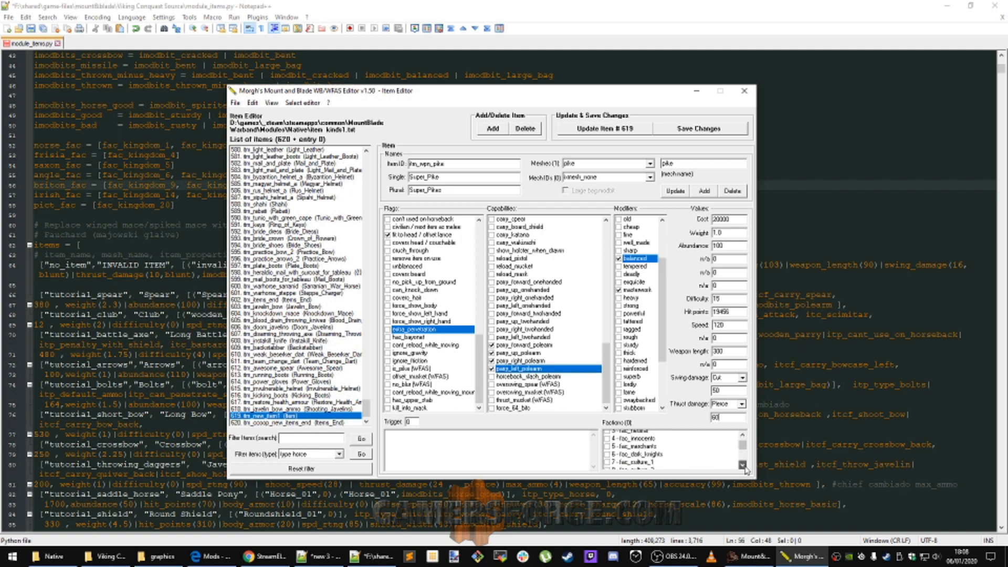
{"action": "left_click", "coordinate": [743, 465]}
{"action": "left_click", "coordinate": [744, 465]}
{"action": "left_click", "coordinate": [744, 465]}
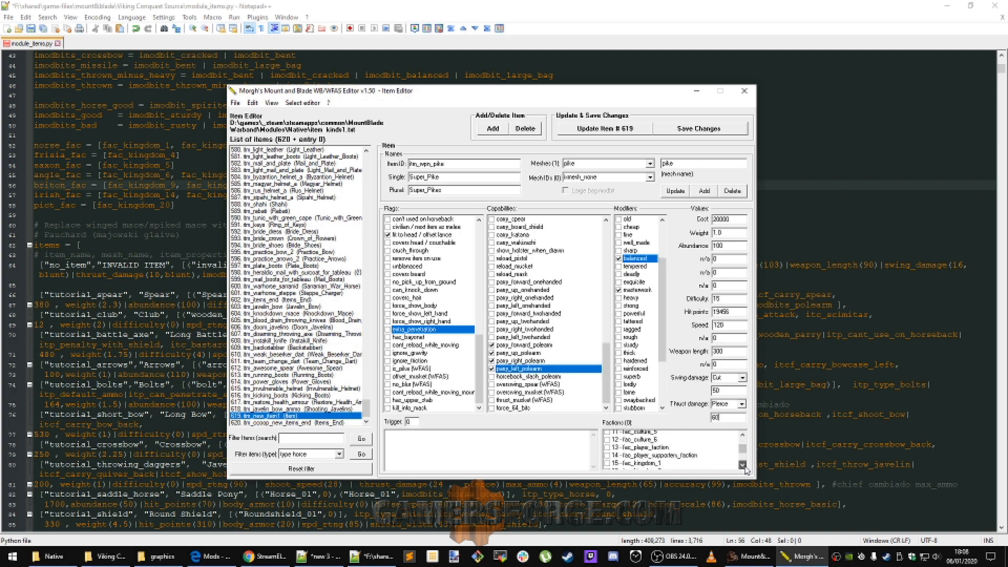
{"action": "left_click", "coordinate": [744, 466]}
{"action": "left_click", "coordinate": [704, 450]}
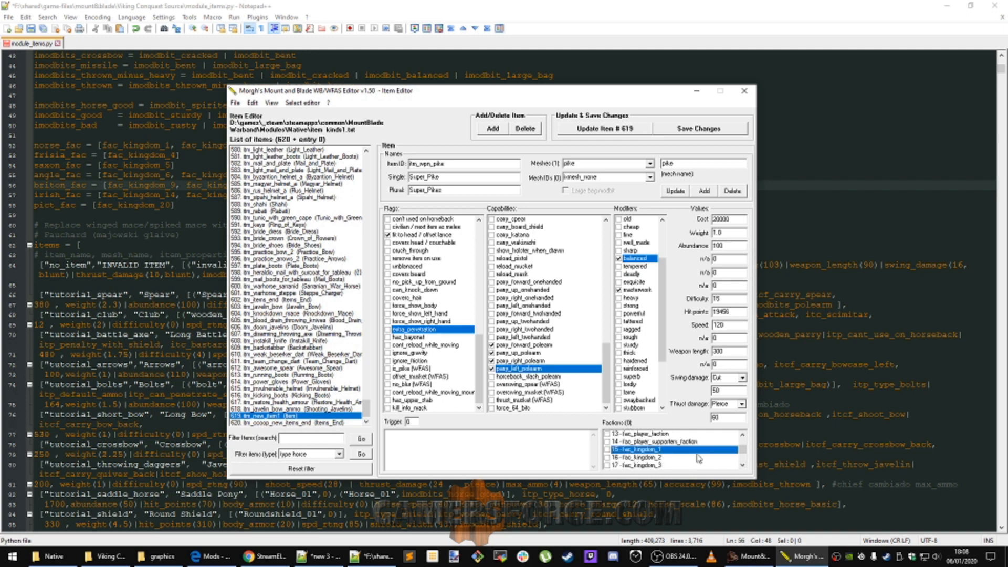
{"action": "key", "text": "Up"}
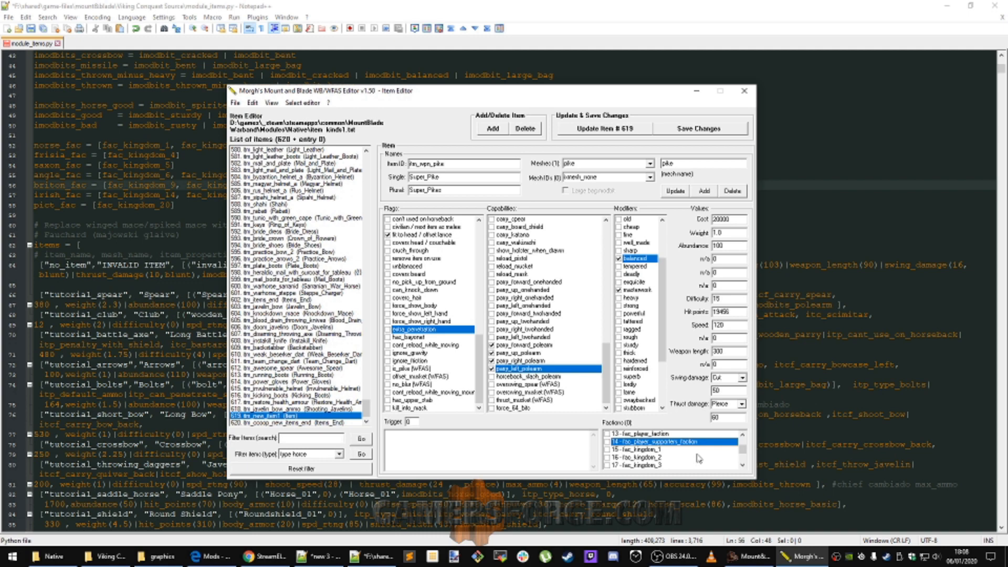
{"action": "key", "text": "Up"}
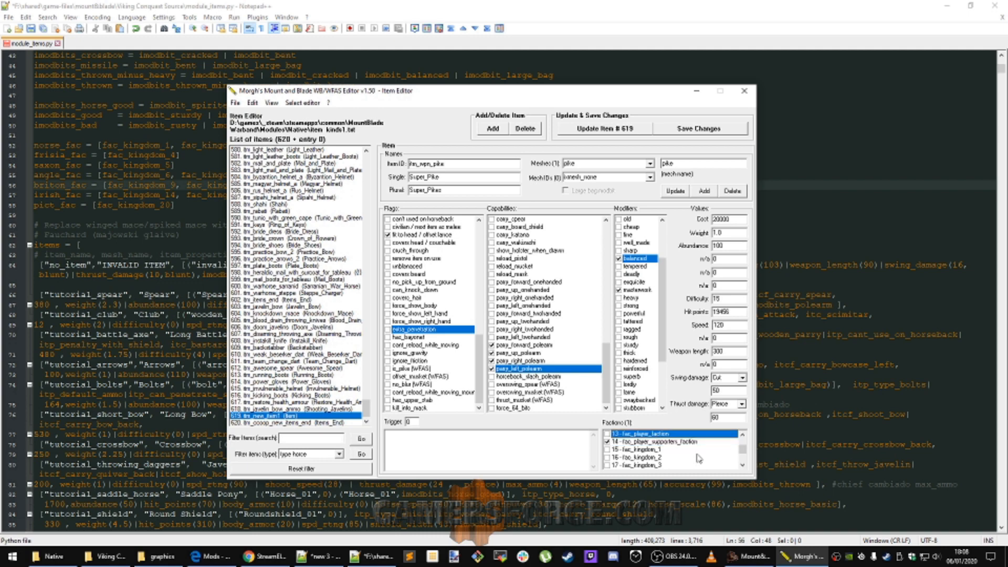
{"action": "key", "text": "Down"}
{"action": "key", "text": "Down"}
{"action": "key", "text": "space"}
{"action": "key", "text": "Down"}
{"action": "key", "text": "space"}
{"action": "key", "text": "Down"}
{"action": "key", "text": "space"}
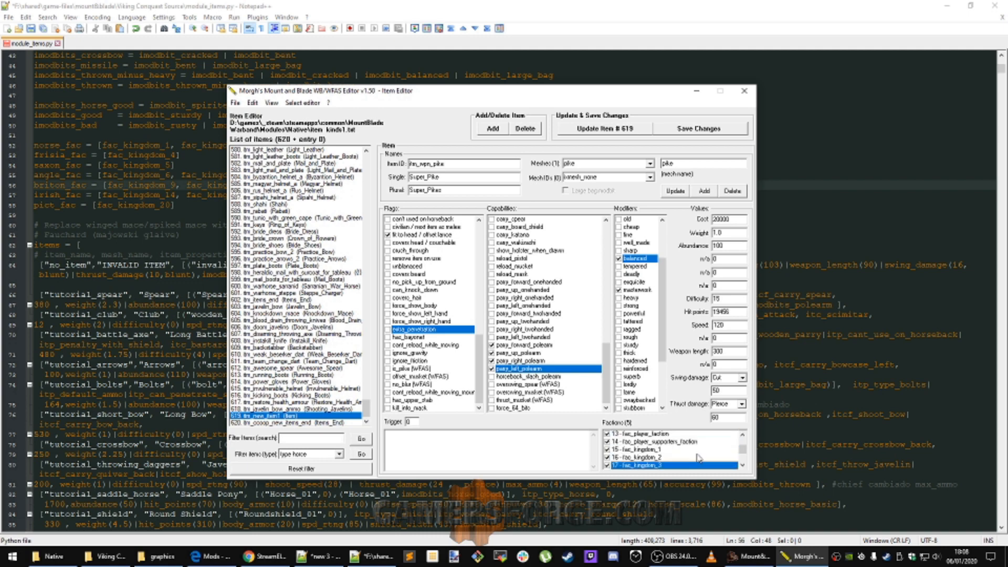
Add fac_kingdom_4, fac_kingdom_5 and fac_kingdom_6 to the pike's factions
{"action": "key", "text": "Down"}
{"action": "key", "text": "Down"}
{"action": "key", "text": "Up"}
{"action": "key", "text": "space"}
{"action": "key", "text": "Down"}
{"action": "key", "text": "space"}
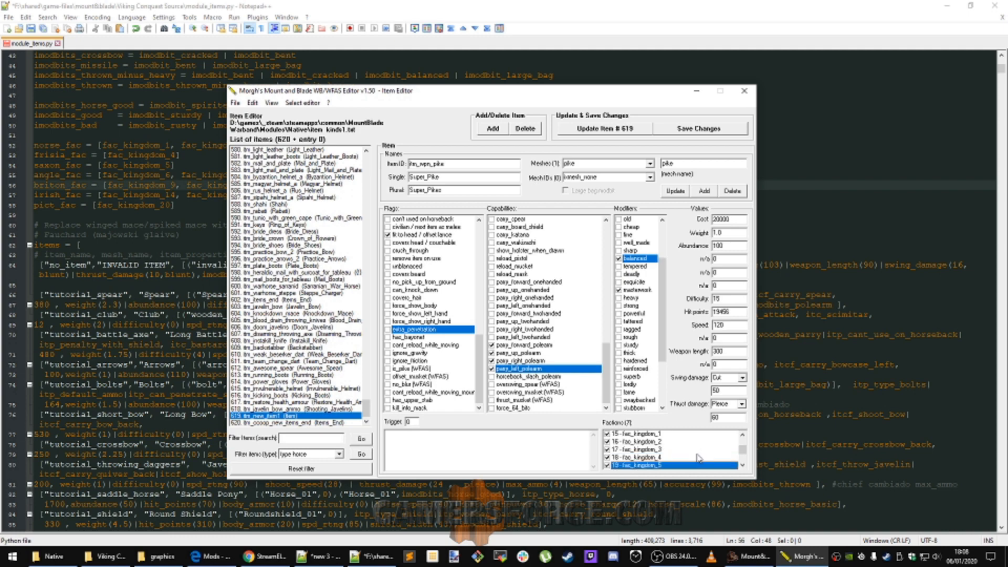
{"action": "key", "text": "Up"}
{"action": "key", "text": "space"}
{"action": "key", "text": "Down"}
{"action": "key", "text": "Down"}
{"action": "key", "text": "Down"}
{"action": "key", "text": "Up"}
{"action": "key", "text": "Up"}
{"action": "key", "text": "Up"}
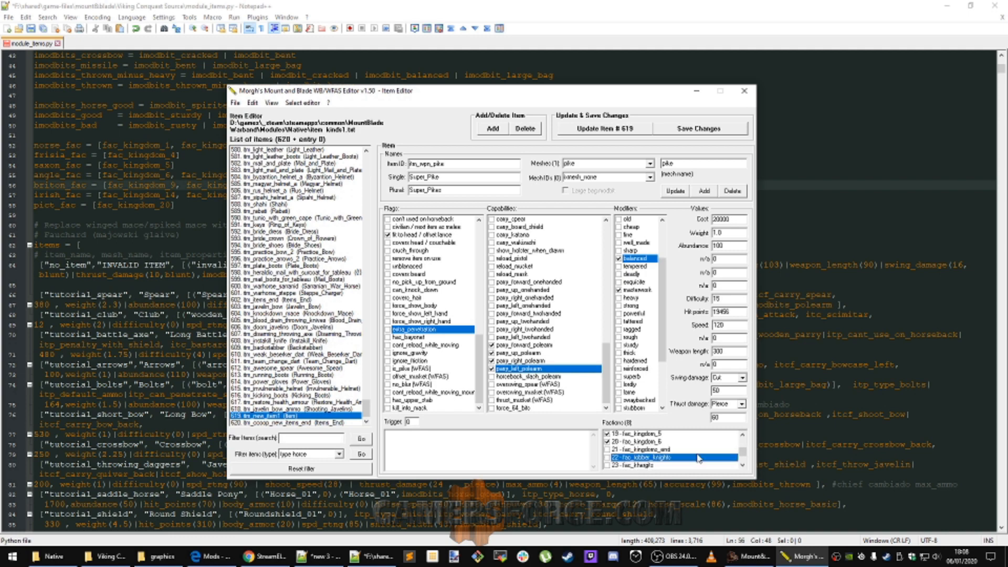
Check the merchandise flag and examine the faction list from fac_no_faction through the culture factions
{"action": "scroll", "coordinate": [744, 441], "scroll_direction": "up", "scroll_amount": 3}
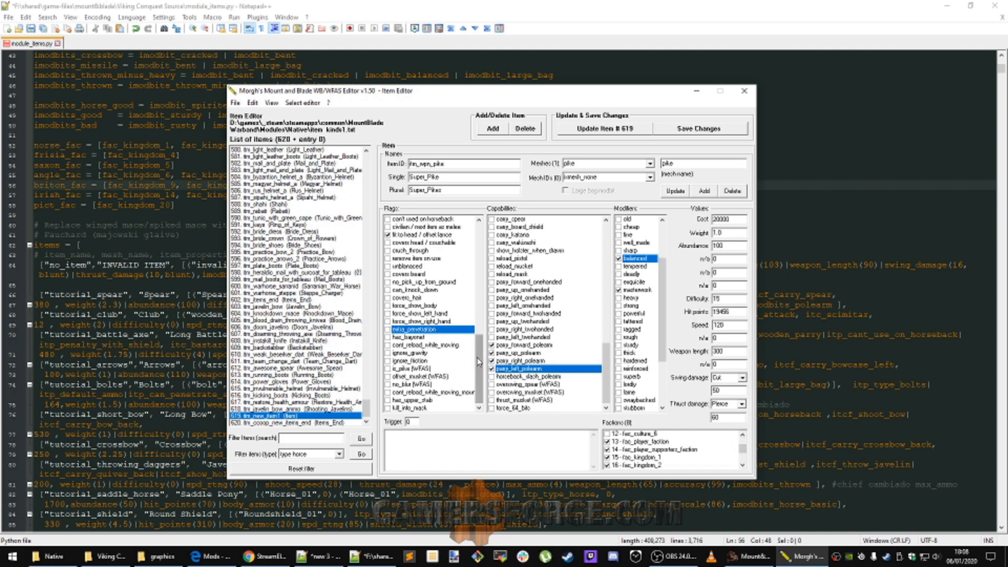
{"action": "scroll", "coordinate": [423, 299], "scroll_direction": "up", "scroll_amount": 8}
{"action": "left_click", "coordinate": [418, 305]}
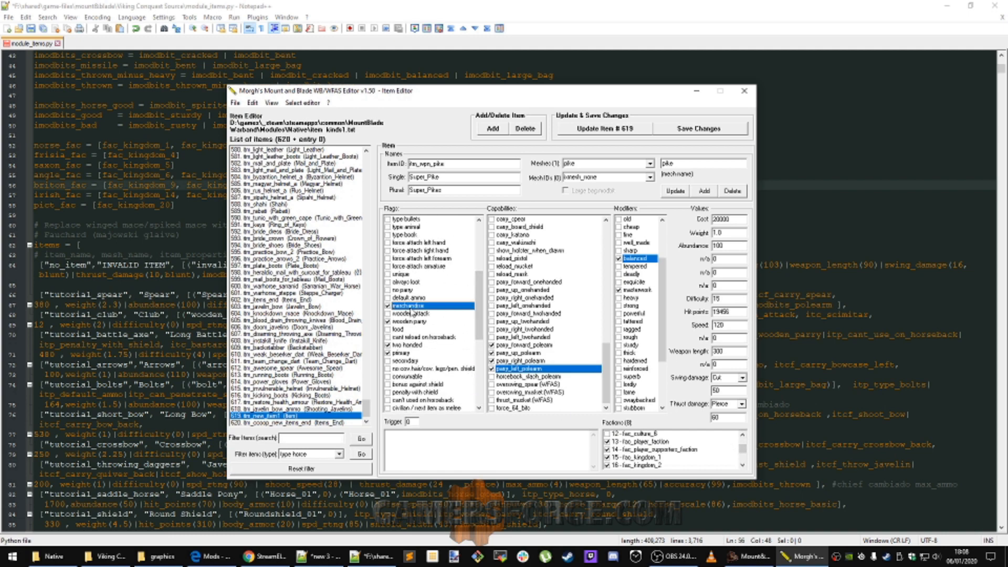
{"action": "left_click", "coordinate": [742, 465]}
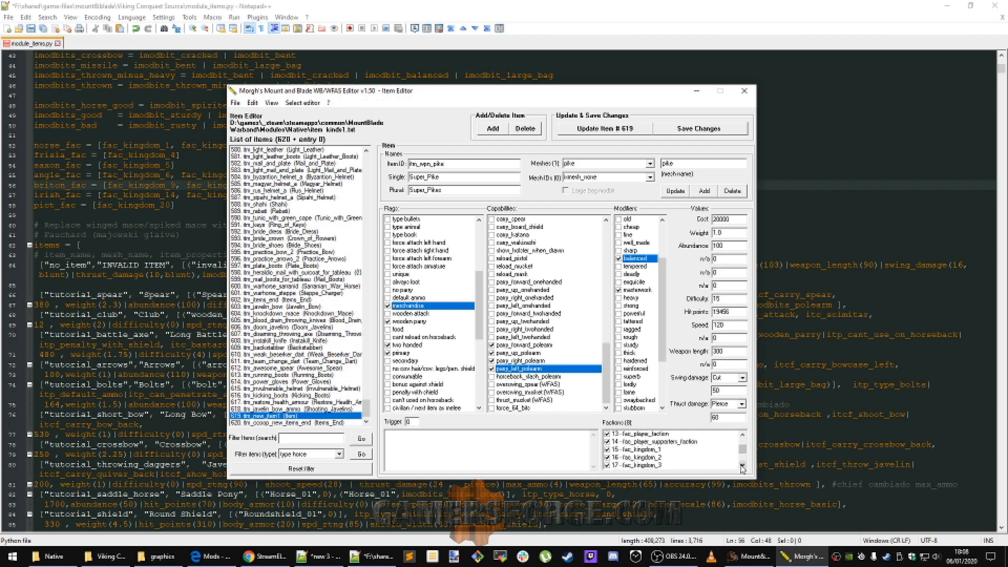
{"action": "left_click_drag", "start_coordinate": [742, 450], "coordinate": [745, 444]}
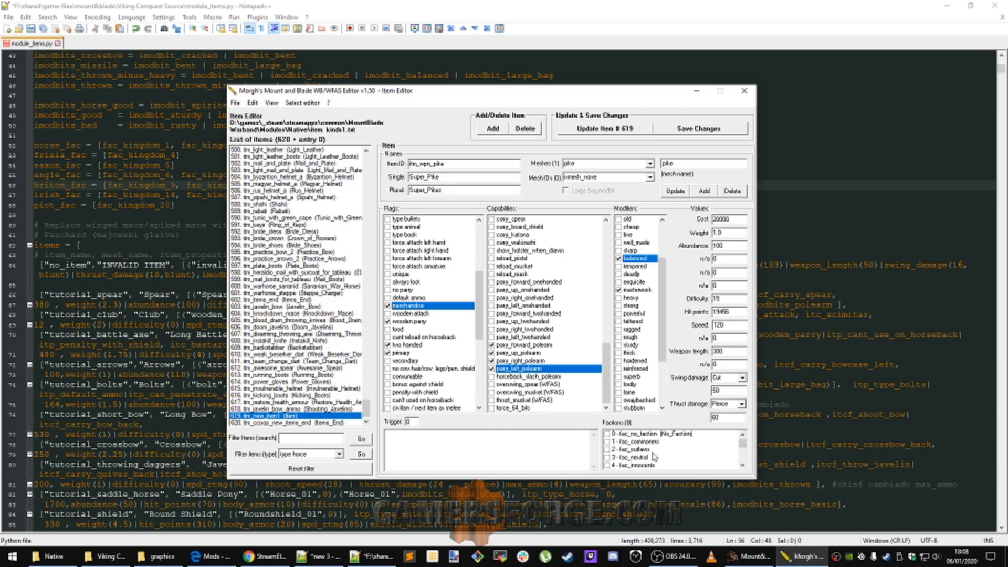
{"action": "left_click", "coordinate": [742, 465]}
{"action": "left_click", "coordinate": [742, 465]}
{"action": "left_click", "coordinate": [742, 465]}
{"action": "left_click", "coordinate": [742, 465]}
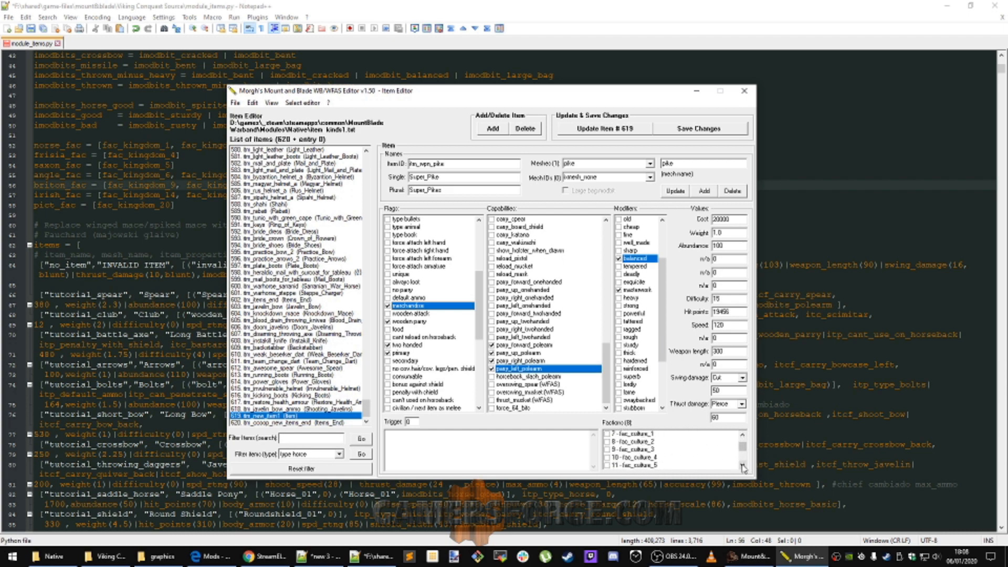
{"action": "left_click_drag", "start_coordinate": [743, 447], "coordinate": [748, 445]}
{"action": "left_click", "coordinate": [742, 435]}
{"action": "left_click", "coordinate": [742, 435]}
{"action": "left_click", "coordinate": [743, 466]}
{"action": "left_click", "coordinate": [745, 435]}
{"action": "left_click", "coordinate": [741, 465]}
{"action": "left_click", "coordinate": [651, 440]}
{"action": "left_click", "coordinate": [651, 437]}
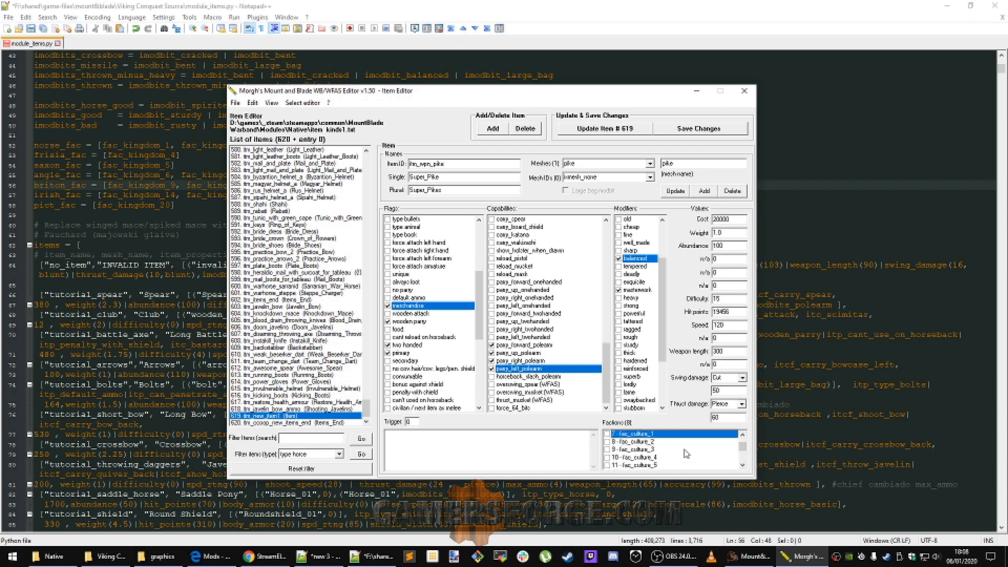
Review the player and kingdom factions assigned to the pike, from fac_player_faction to fac_kingdom_6
{"action": "left_click", "coordinate": [742, 465]}
{"action": "left_click", "coordinate": [743, 466]}
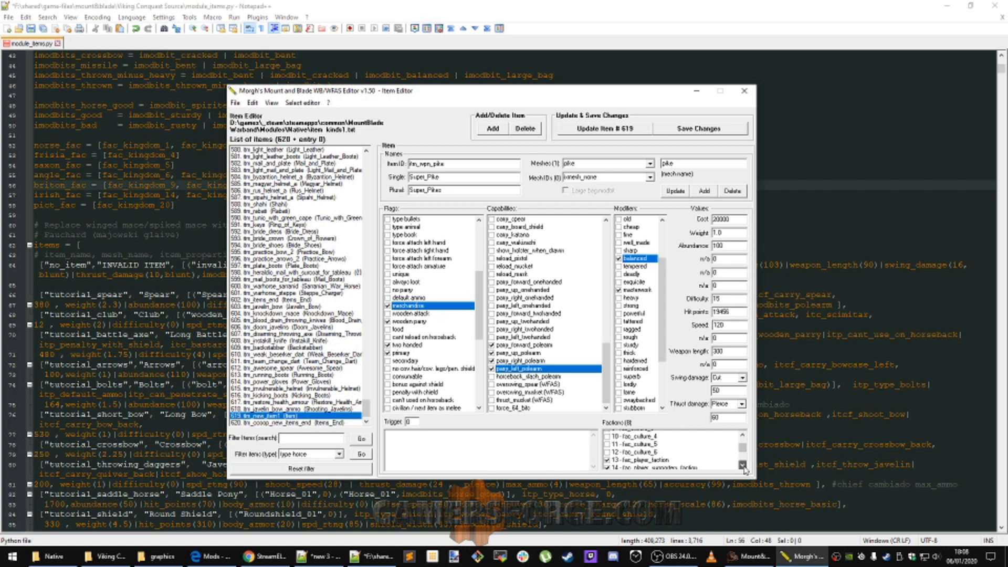
{"action": "left_click", "coordinate": [743, 465]}
{"action": "left_click", "coordinate": [743, 465]}
{"action": "left_click", "coordinate": [743, 465]}
{"action": "left_click", "coordinate": [743, 465]}
{"action": "left_click", "coordinate": [743, 465]}
{"action": "left_click", "coordinate": [743, 465]}
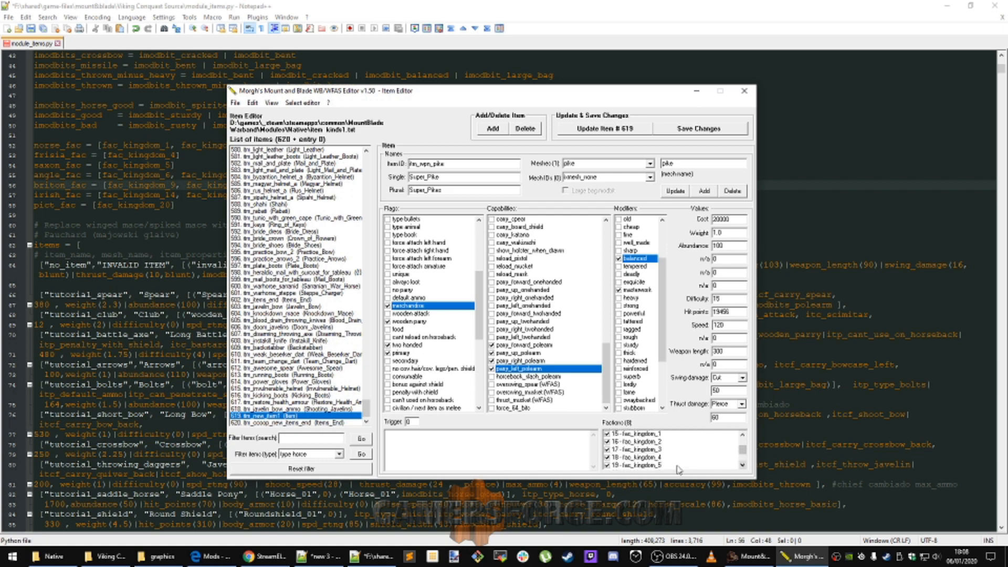
{"action": "left_click", "coordinate": [743, 465]}
{"action": "left_click", "coordinate": [742, 465]}
{"action": "left_click", "coordinate": [743, 465]}
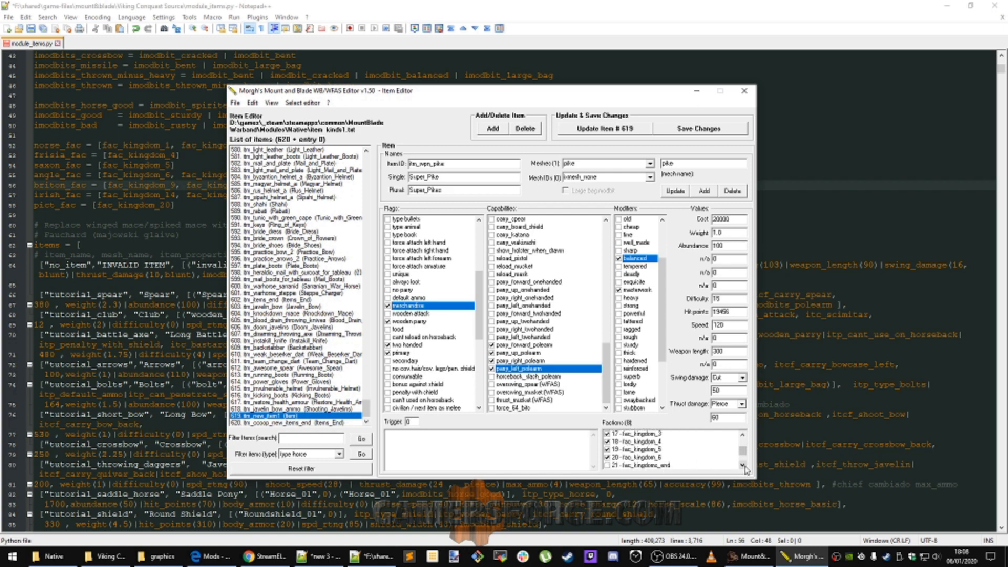
{"action": "left_click", "coordinate": [743, 435]}
{"action": "left_click", "coordinate": [742, 436]}
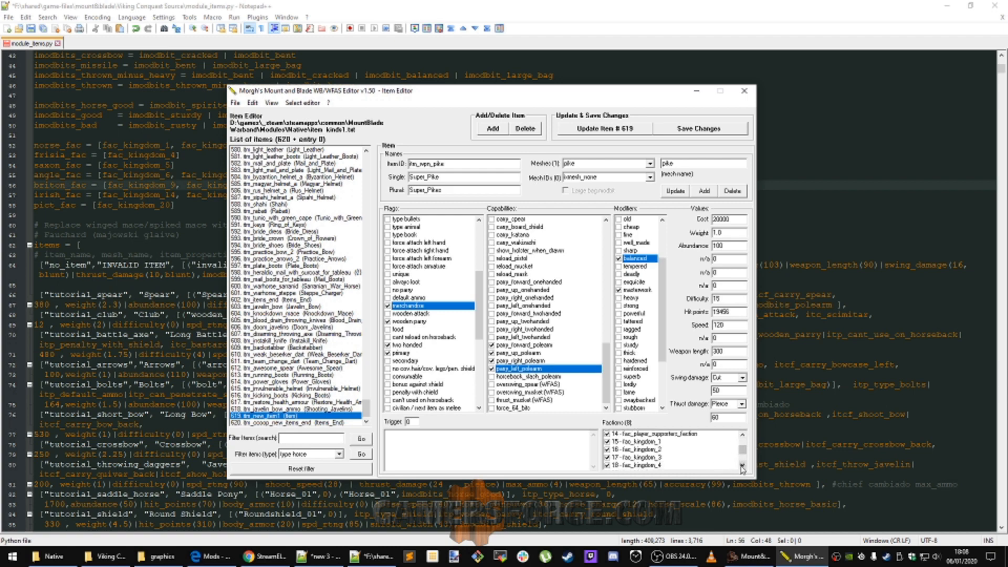
{"action": "left_click", "coordinate": [743, 466]}
{"action": "left_click", "coordinate": [660, 436]}
{"action": "left_click", "coordinate": [668, 466]}
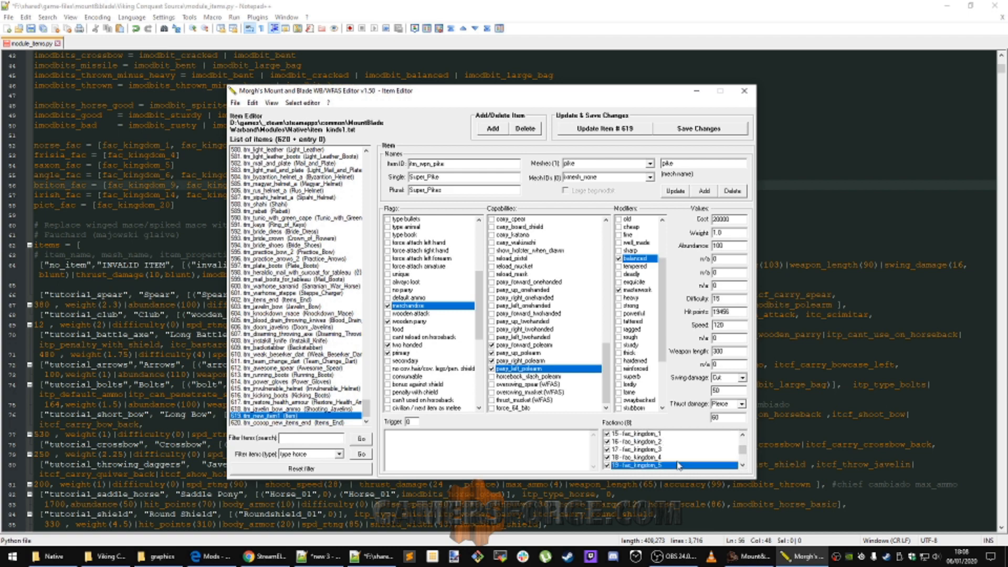
{"action": "scroll", "coordinate": [680, 460], "scroll_direction": "down", "scroll_amount": 2}
{"action": "scroll", "coordinate": [679, 459], "scroll_direction": "up", "scroll_amount": 1}
{"action": "left_click", "coordinate": [662, 450]}
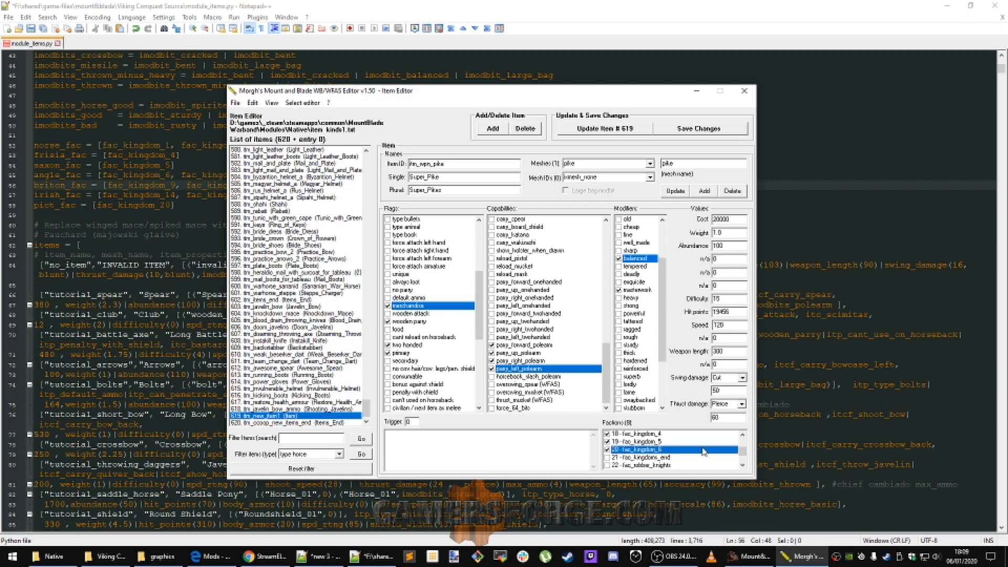
Review the pike's faction list from fac_no_faction through the culture factions to the assigned kingdom factions
{"action": "left_click", "coordinate": [744, 435]}
{"action": "left_click", "coordinate": [662, 450]}
{"action": "left_click_drag", "start_coordinate": [743, 448], "coordinate": [743, 442]}
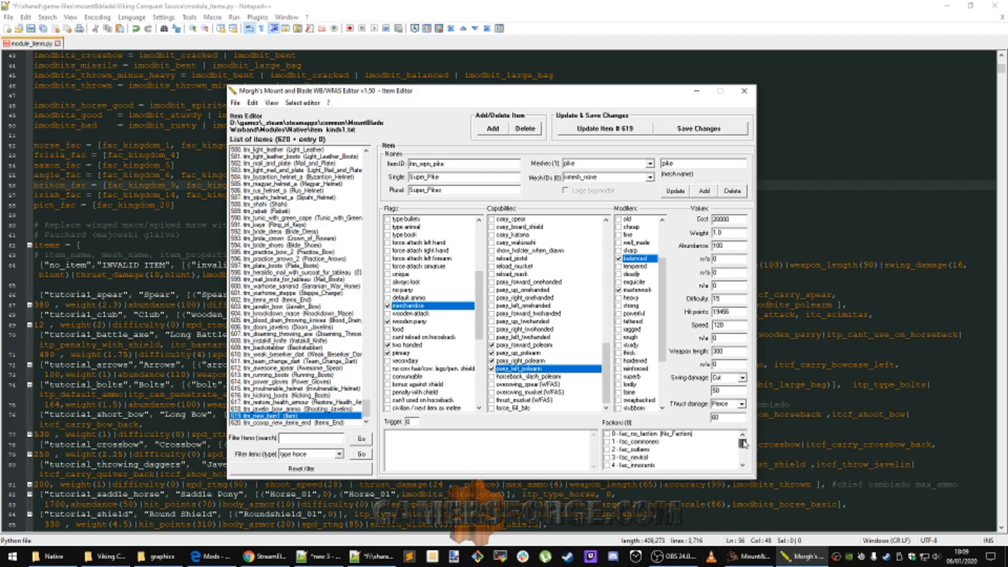
{"action": "left_click", "coordinate": [743, 466]}
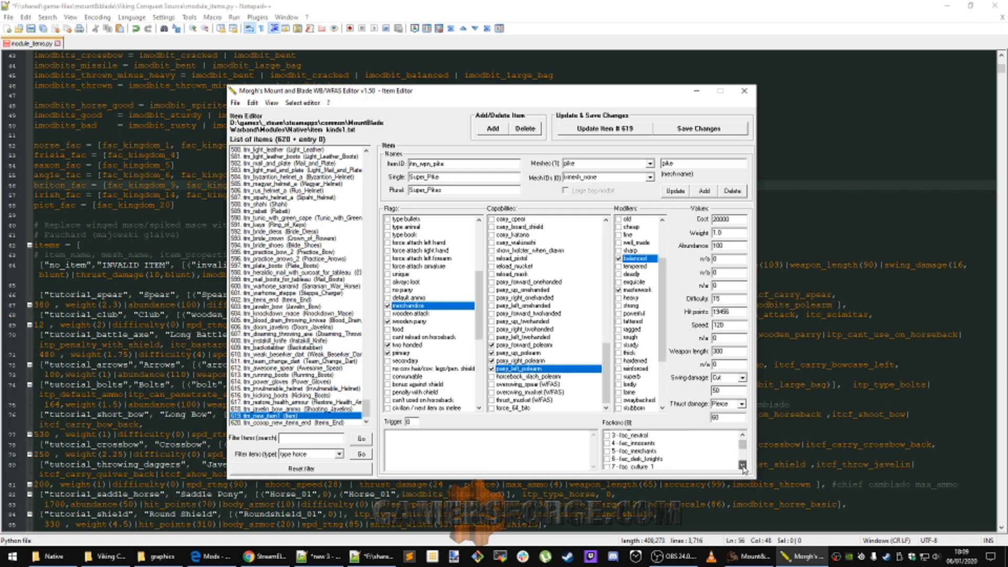
{"action": "left_click", "coordinate": [743, 466]}
{"action": "left_click", "coordinate": [744, 466]}
{"action": "left_click_drag", "start_coordinate": [744, 445], "coordinate": [743, 446]}
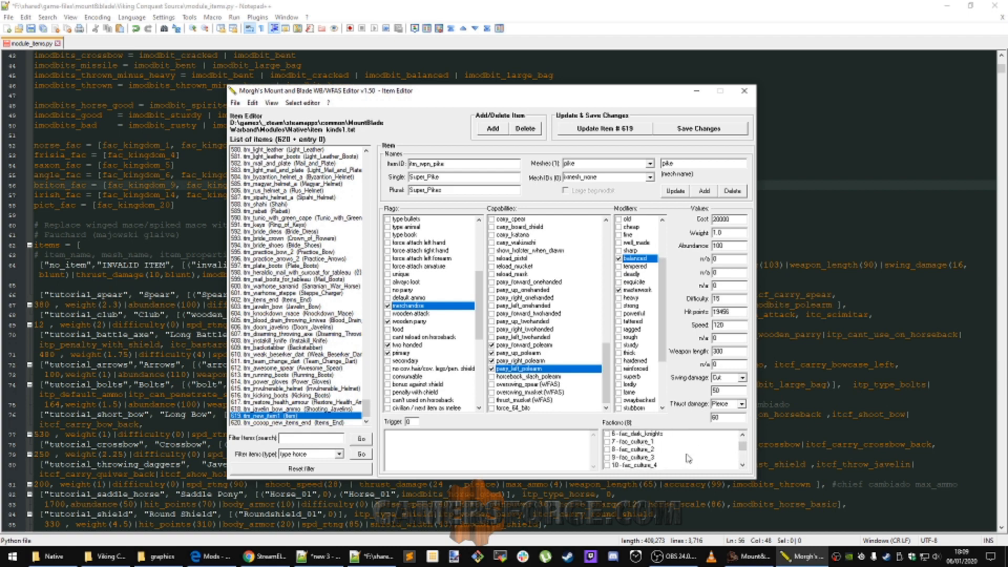
{"action": "left_click", "coordinate": [744, 466]}
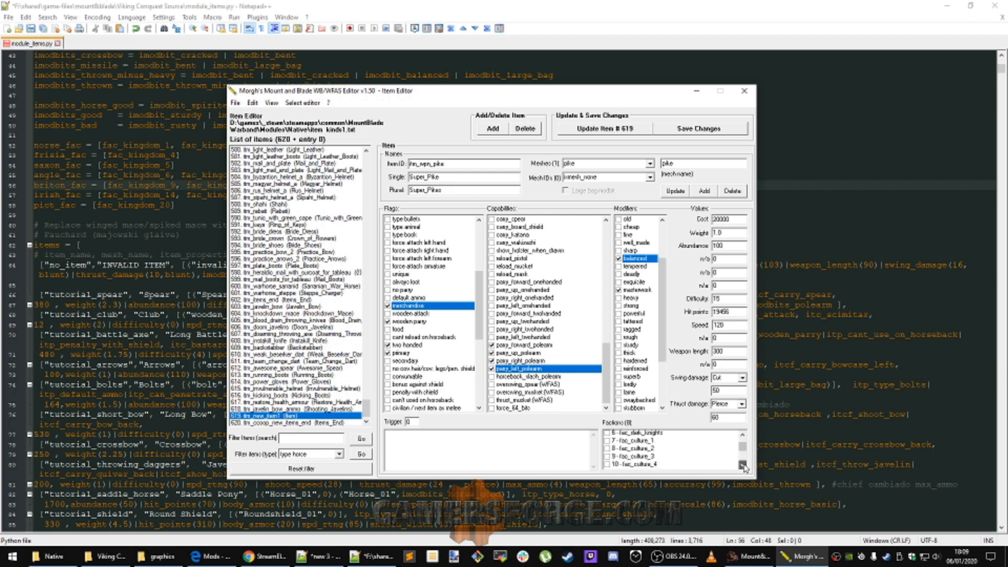
{"action": "left_click", "coordinate": [744, 466]}
{"action": "left_click", "coordinate": [744, 466]}
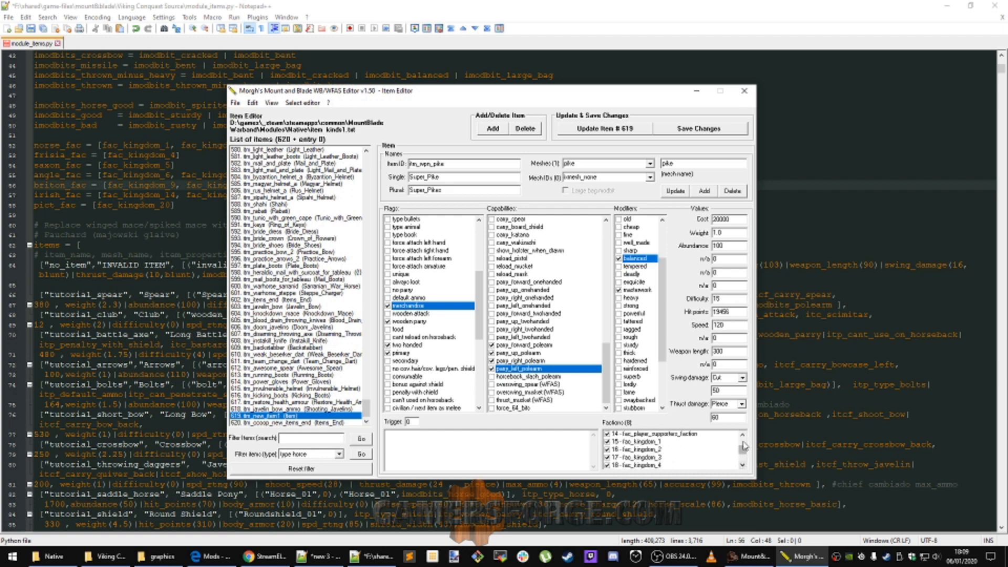
{"action": "left_click", "coordinate": [668, 445]}
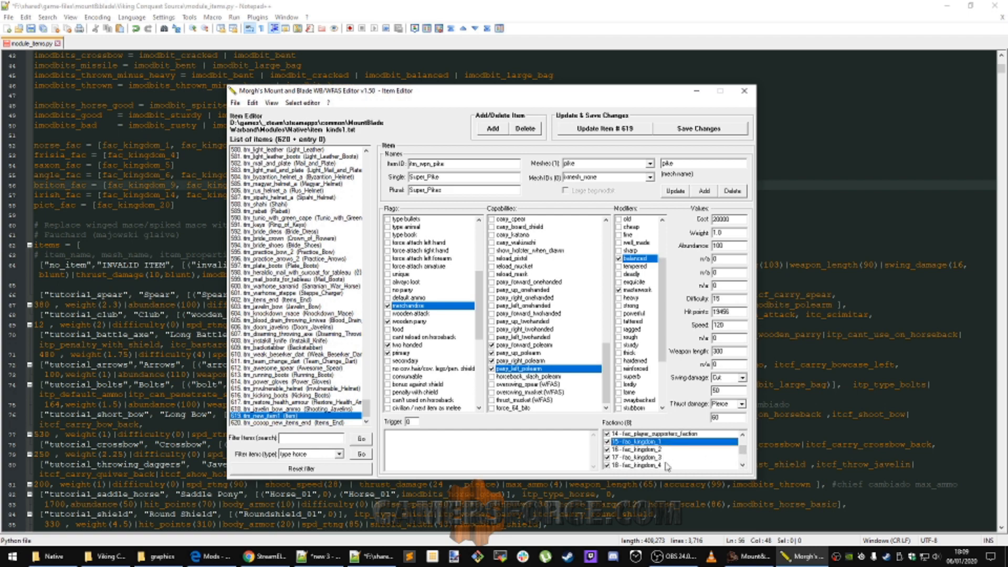
{"action": "left_click", "coordinate": [744, 467]}
Switch to module_items.py in Notepad++ and examine the kingdom factions assigned to the Elite Saxon Halsberg, fac_kingdom_5 to fac_kingdom_8
{"action": "left_click", "coordinate": [179, 404]}
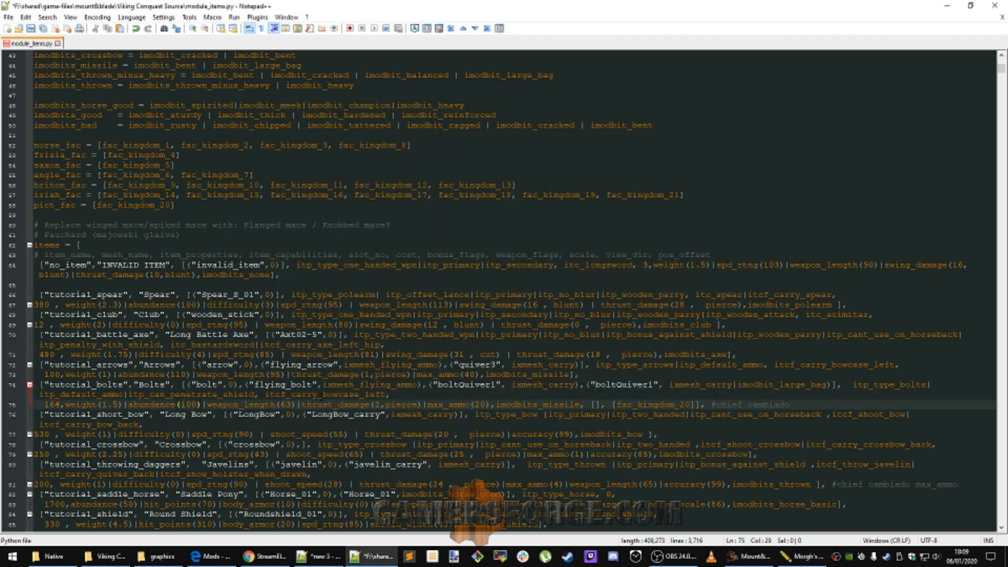
{"action": "scroll", "coordinate": [180, 404], "scroll_direction": "down", "scroll_amount": 6}
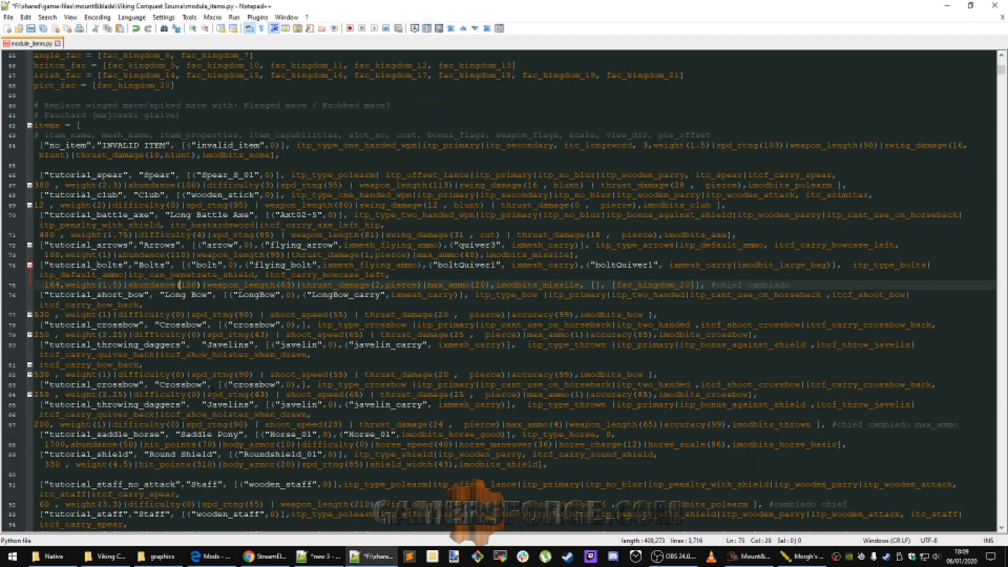
{"action": "left_click_drag", "start_coordinate": [1002, 74], "coordinate": [984, 256]}
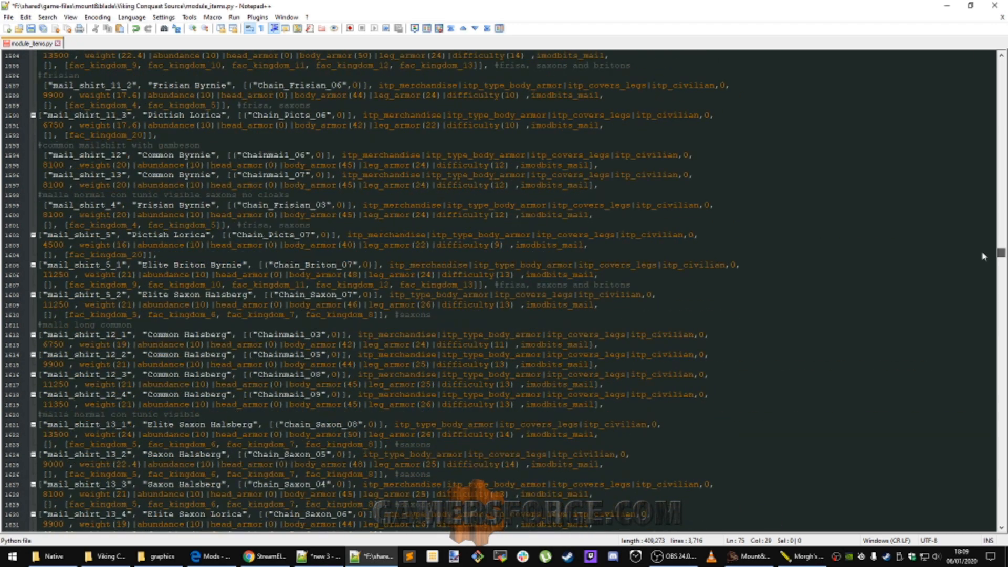
{"action": "double_click", "coordinate": [327, 314]}
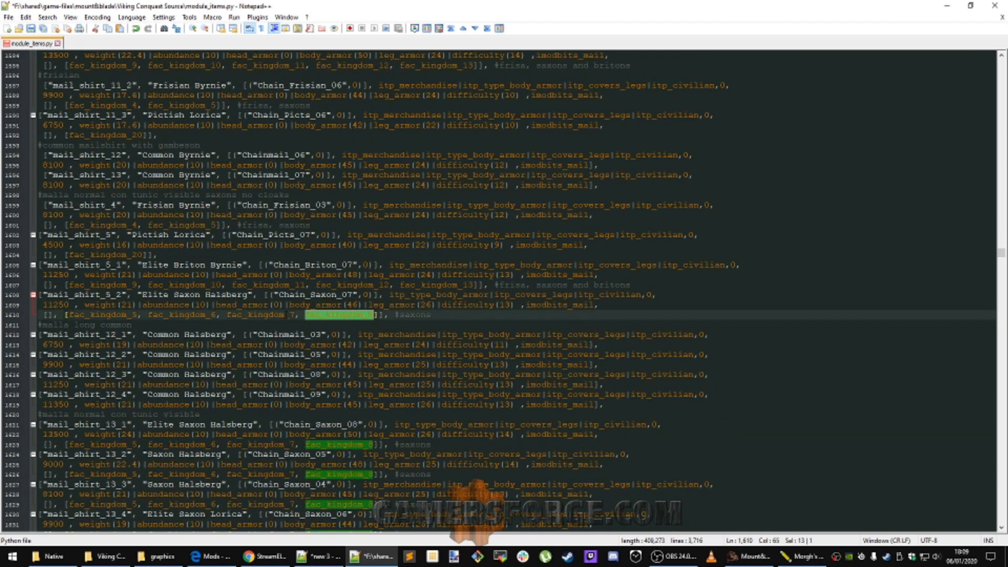
{"action": "double_click", "coordinate": [181, 314]}
{"action": "double_click", "coordinate": [109, 315]}
{"action": "double_click", "coordinate": [259, 315]}
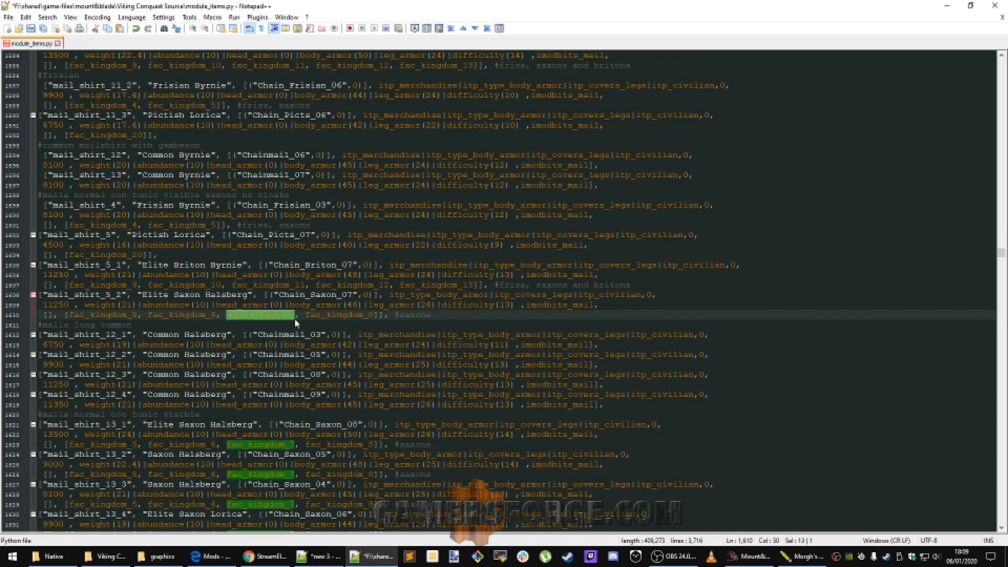
{"action": "left_click", "coordinate": [368, 314]}
{"action": "left_click_drag", "start_coordinate": [1001, 251], "coordinate": [1001, 62]}
Switch to Mount & Blade Warband, return to the running game and enable cheats with the cheatmenu console command
{"action": "left_click", "coordinate": [748, 556]}
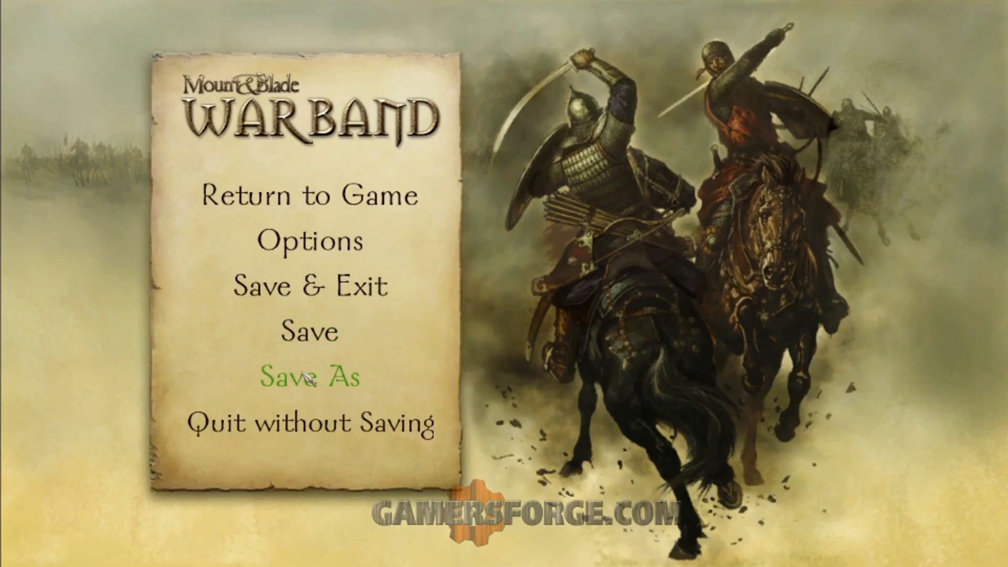
{"action": "left_click", "coordinate": [296, 204]}
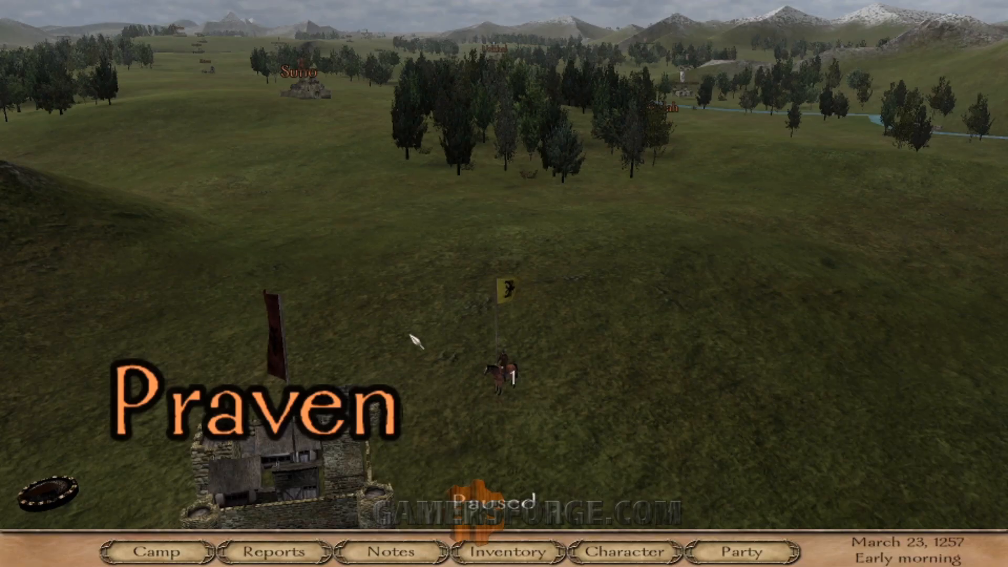
{"action": "key", "text": "ctrl+grave"}
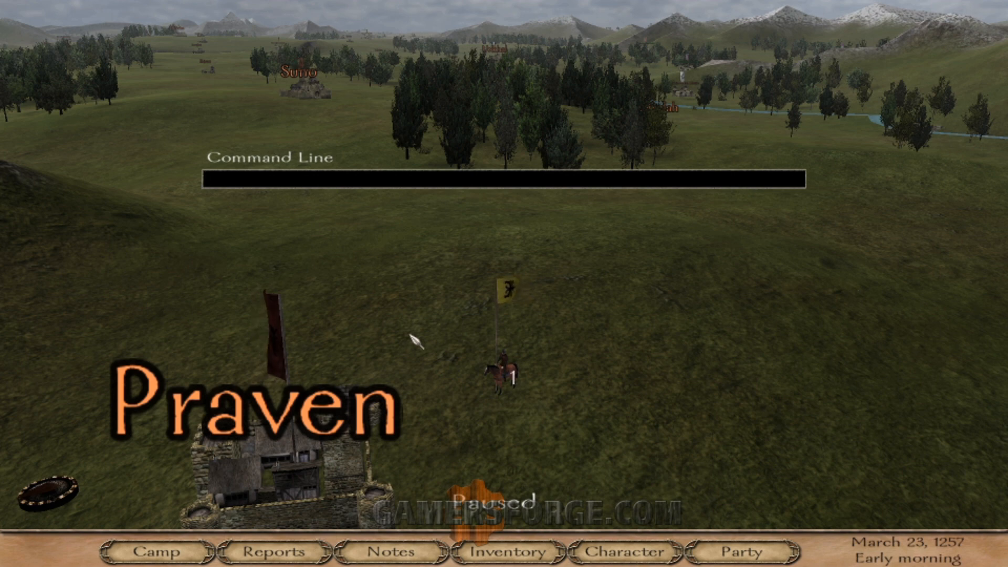
{"action": "type", "text": "cheatmenu"}
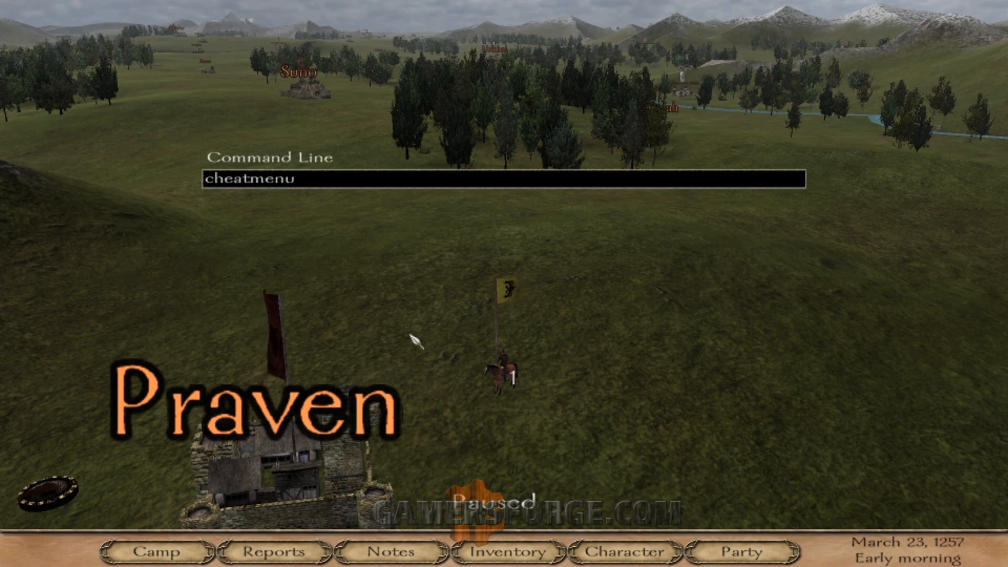
{"action": "key", "text": "Return"}
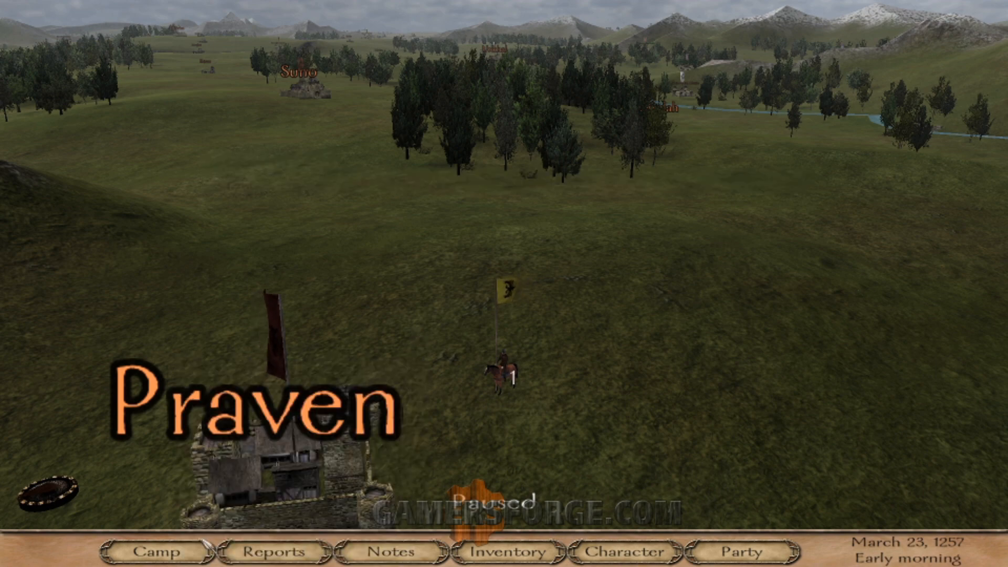
Set up camp, open the Find an item cheat and browse the items in range 576 to 601
{"action": "left_click", "coordinate": [156, 551]}
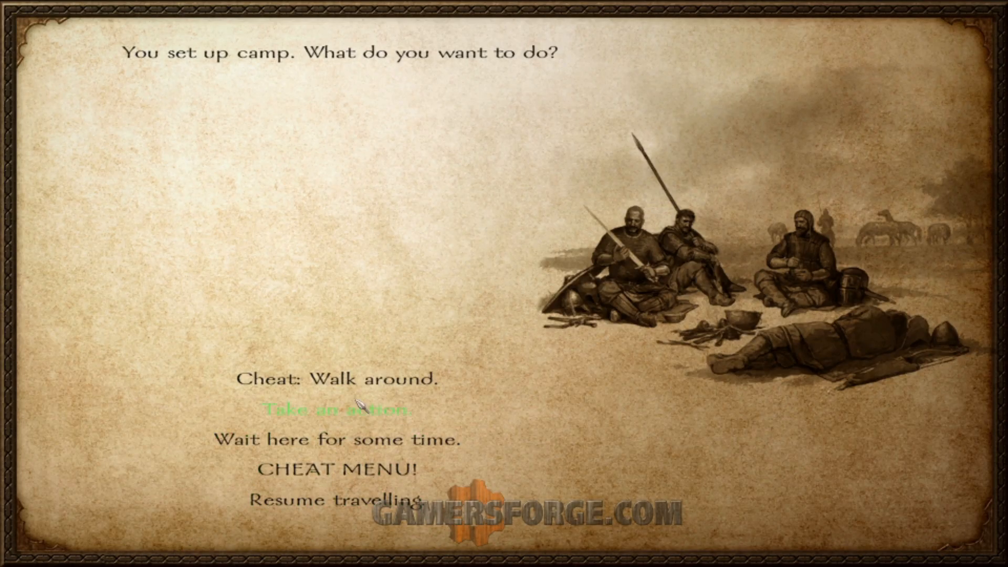
{"action": "left_click", "coordinate": [364, 469]}
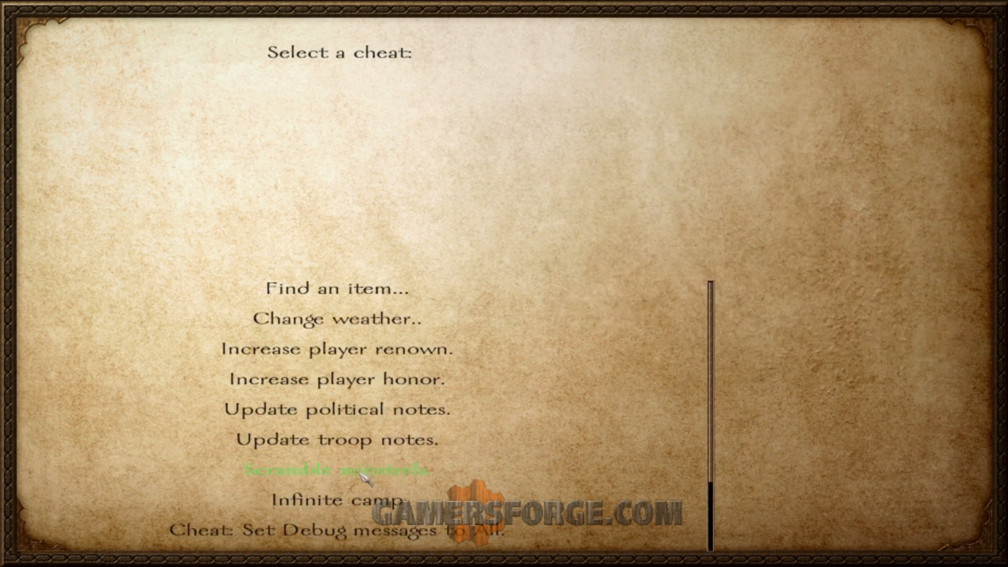
{"action": "left_click", "coordinate": [344, 292]}
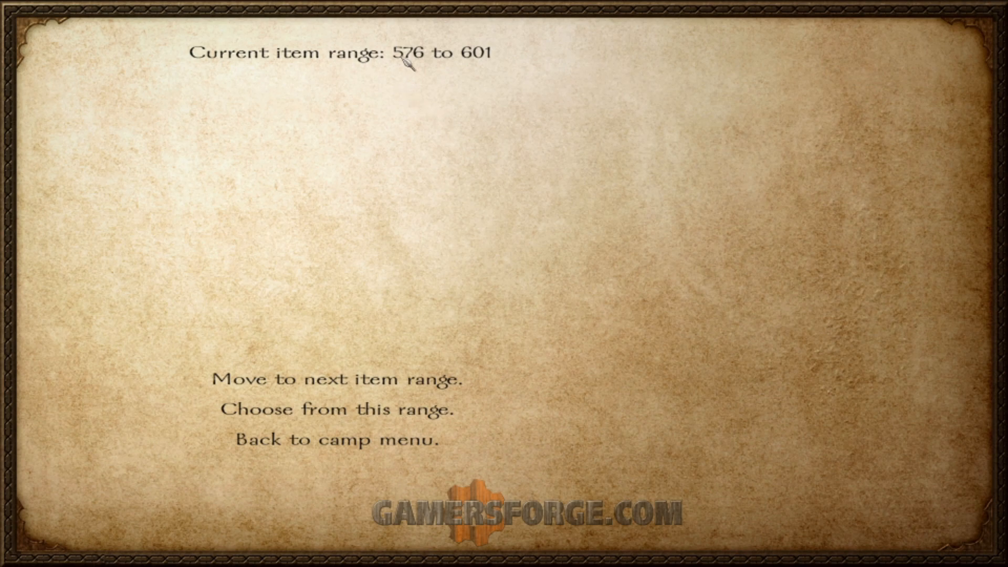
{"action": "left_click", "coordinate": [299, 411]}
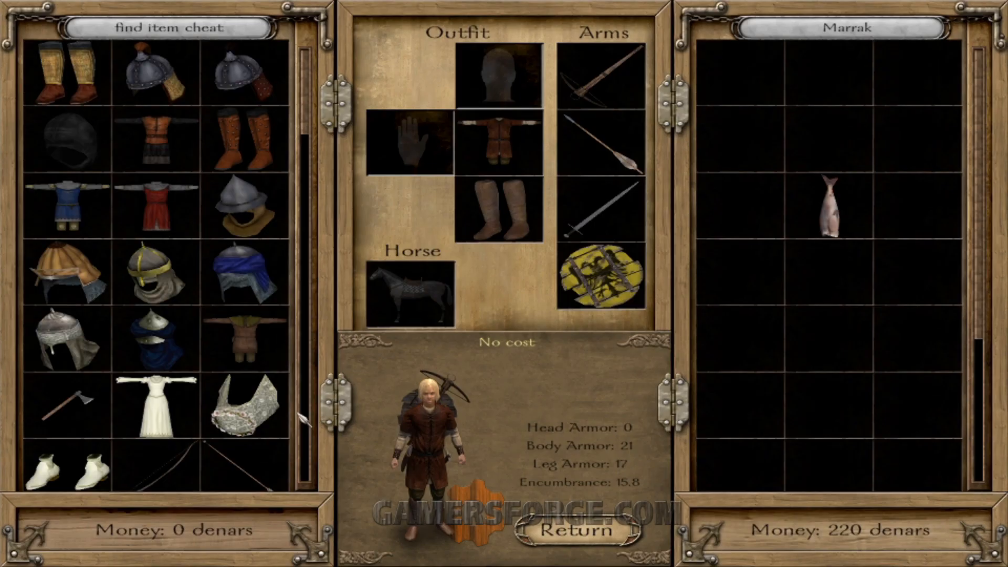
{"action": "mouse_move", "coordinate": [315, 107]}
{"action": "left_mouse_down"}
{"action": "mouse_move", "coordinate": [299, 218]}
{"action": "mouse_move", "coordinate": [323, 125]}
{"action": "mouse_move", "coordinate": [309, 63]}
{"action": "mouse_move", "coordinate": [309, 117]}
{"action": "mouse_move", "coordinate": [310, 99]}
{"action": "left_mouse_up"}
{"action": "scroll", "coordinate": [310, 99], "scroll_direction": "down", "scroll_amount": 5}
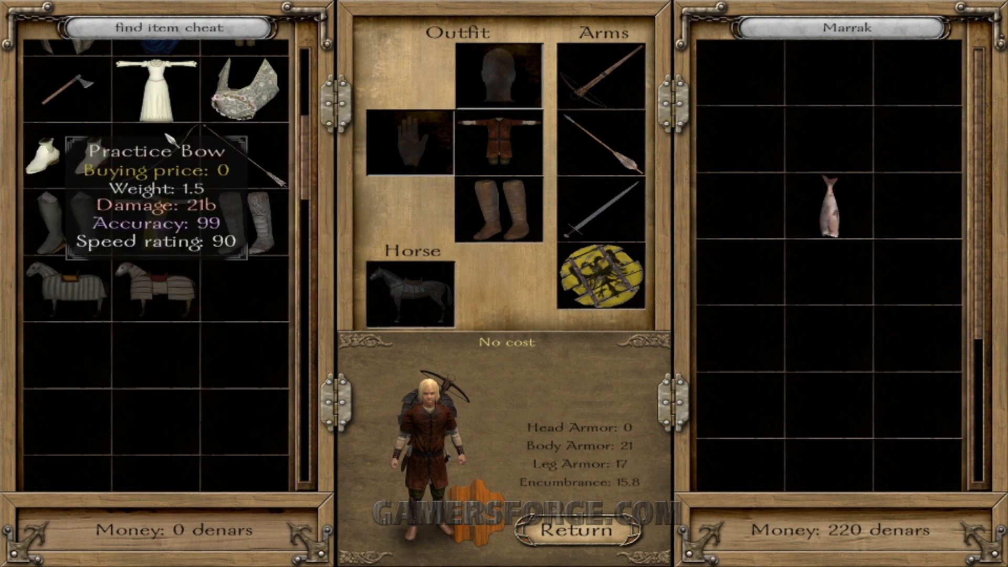
Move the Practice Bow, practice arrow and Mail Boots into the character's inventory, put the Ring of Keys back, and return to the map
{"action": "left_click_drag", "start_coordinate": [156, 155], "coordinate": [741, 139]}
{"action": "left_click_drag", "start_coordinate": [247, 157], "coordinate": [830, 339]}
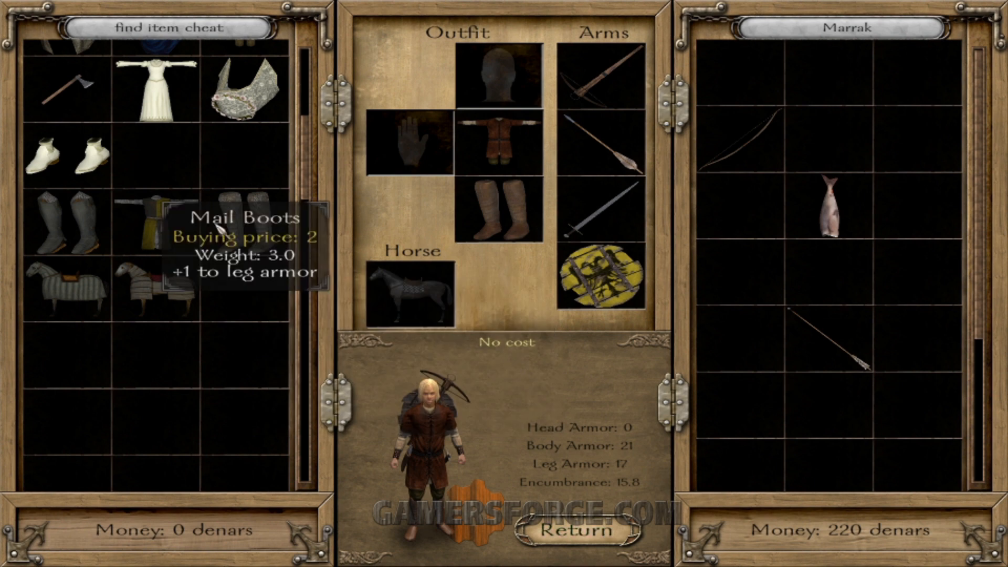
{"action": "left_click_drag", "start_coordinate": [245, 223], "coordinate": [741, 206]}
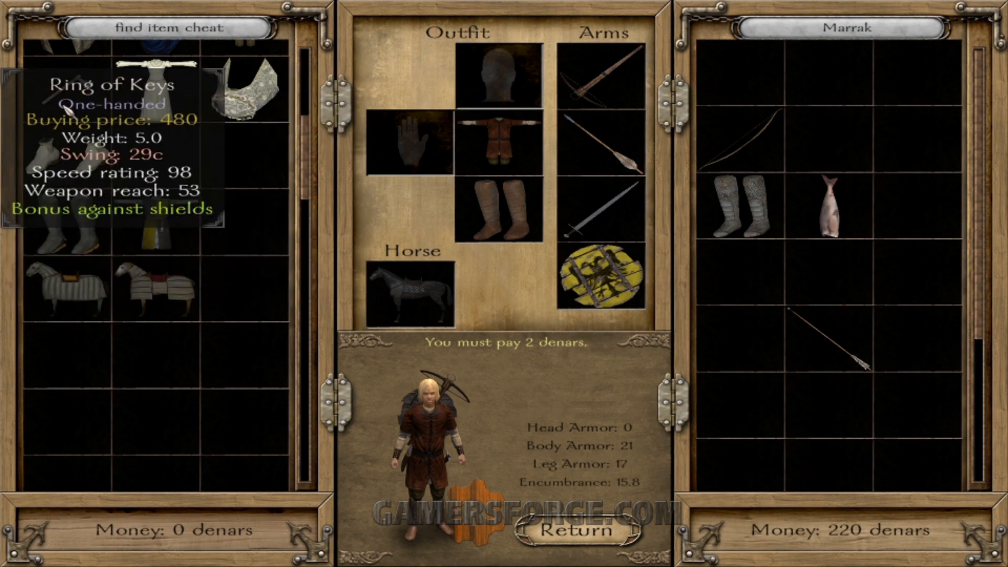
{"action": "left_click_drag", "start_coordinate": [68, 90], "coordinate": [761, 76]}
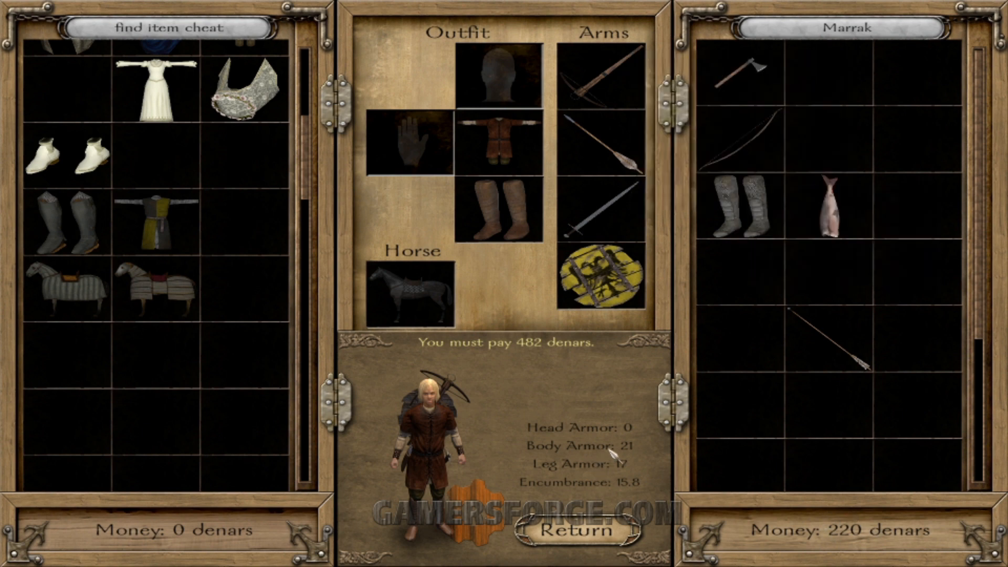
{"action": "left_click_drag", "start_coordinate": [740, 73], "coordinate": [68, 87]}
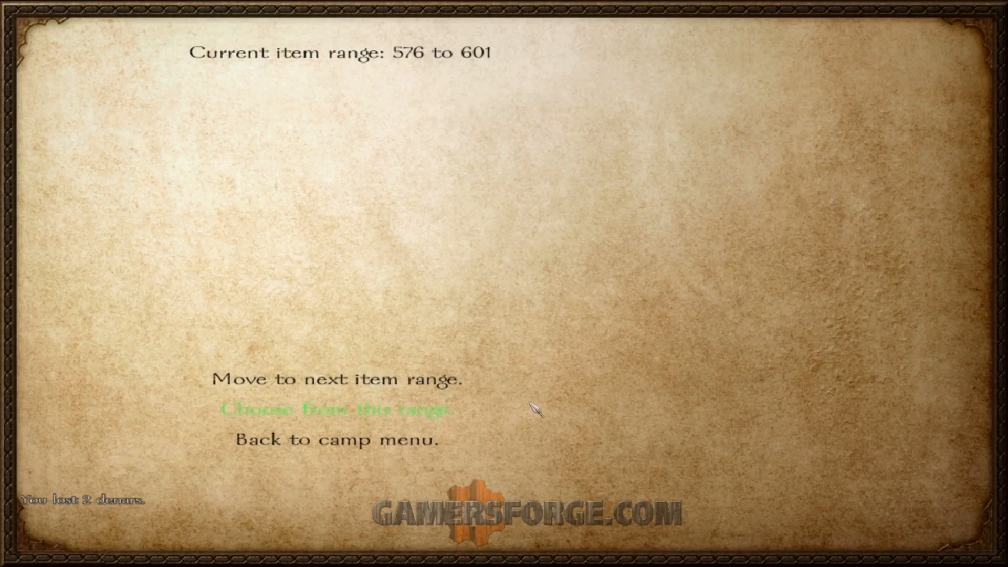
{"action": "left_click", "coordinate": [344, 446]}
{"action": "left_click", "coordinate": [328, 501]}
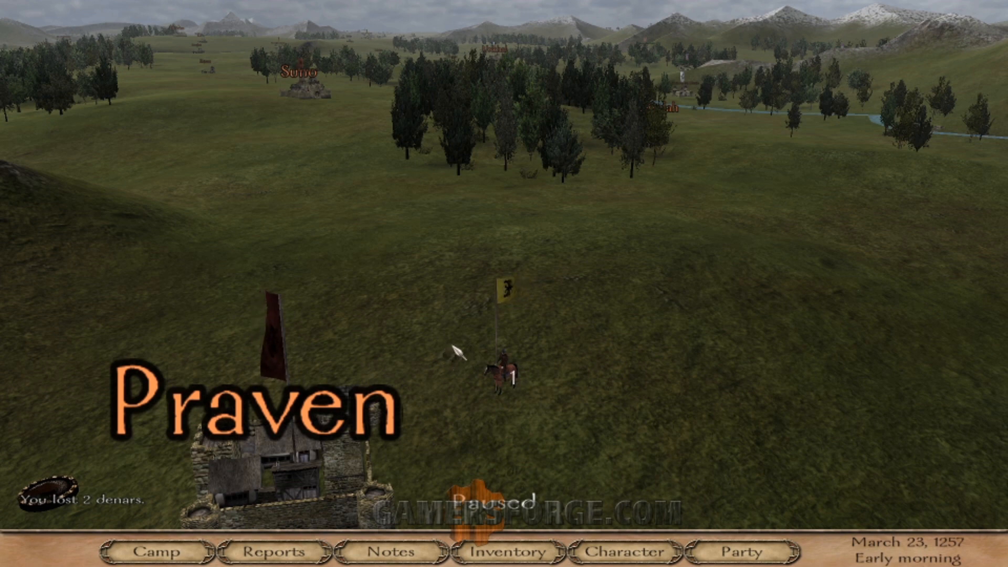
Reopen the Find an item cheat from camp and look through the items in range 576 to 601
{"action": "left_click", "coordinate": [156, 551]}
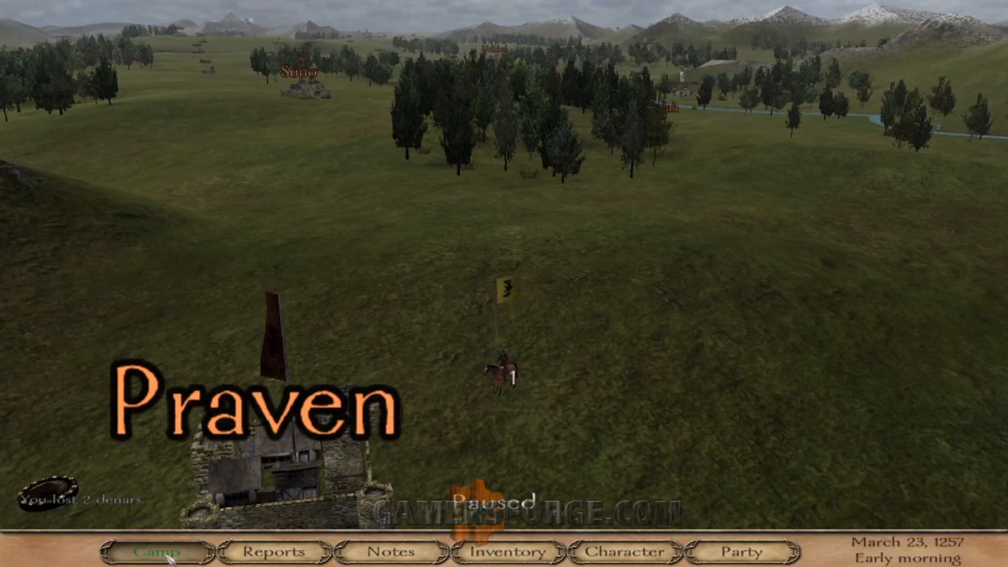
{"action": "left_click", "coordinate": [353, 472]}
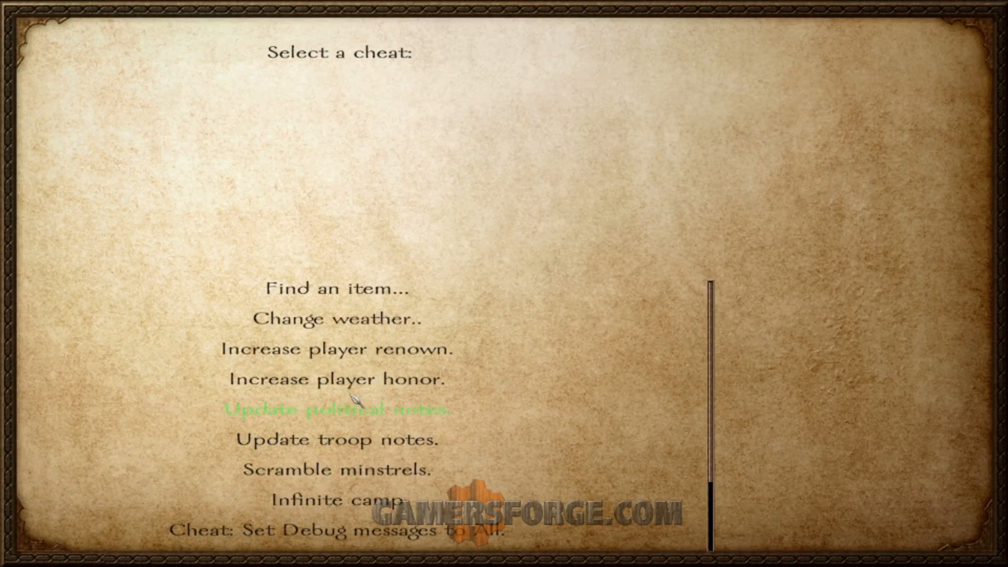
{"action": "left_click", "coordinate": [351, 290]}
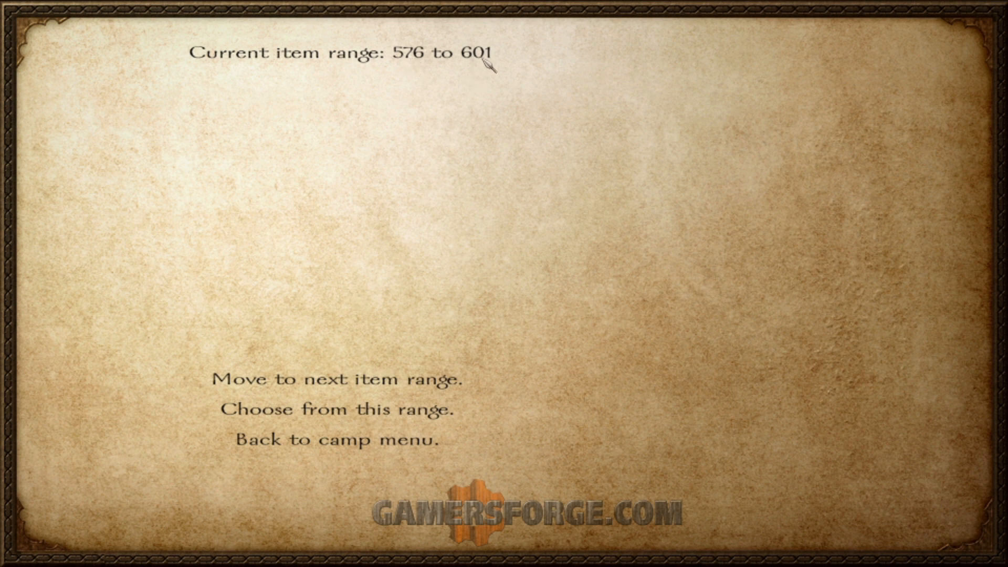
{"action": "left_click", "coordinate": [337, 414]}
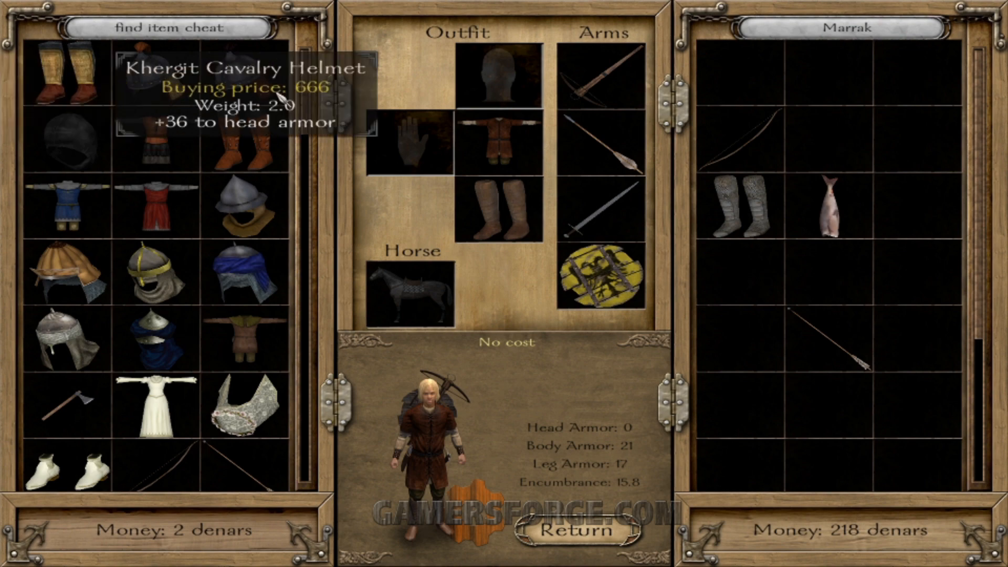
{"action": "left_click_drag", "start_coordinate": [307, 79], "coordinate": [308, 162]}
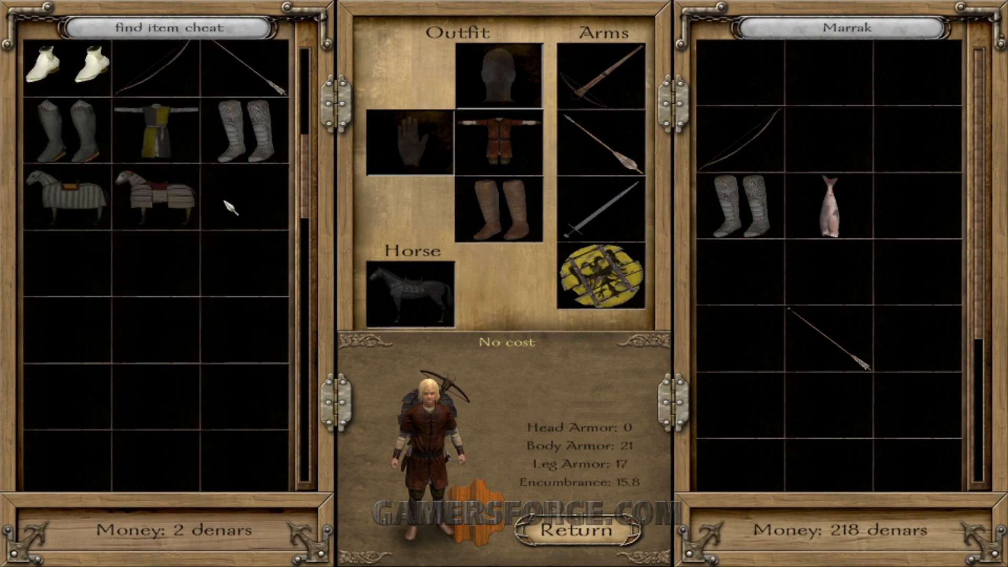
{"action": "left_click_drag", "start_coordinate": [305, 186], "coordinate": [304, 119]}
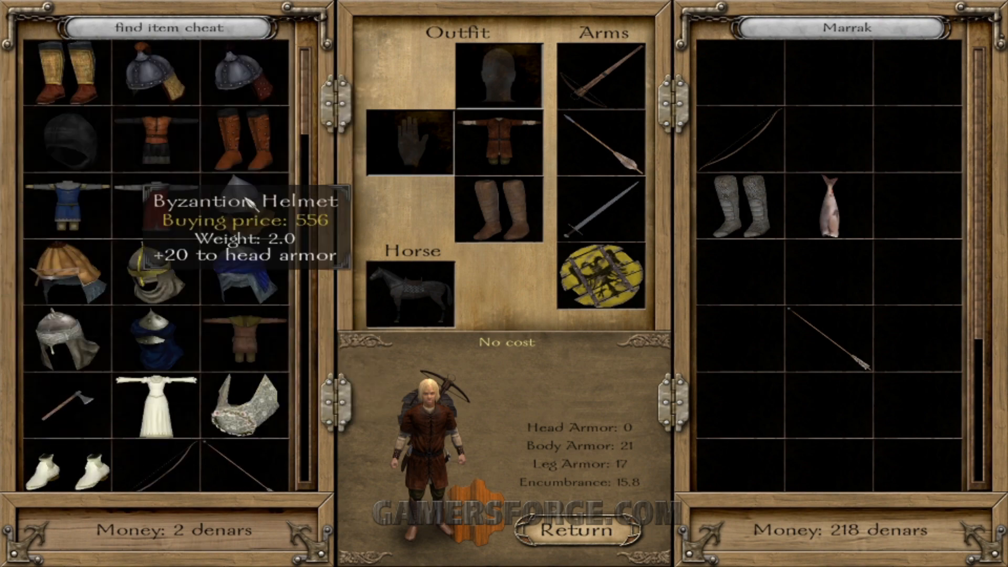
Leave the item cheat, resume travelling, and switch from the game back to Morgh's Editor
{"action": "left_click", "coordinate": [578, 531]}
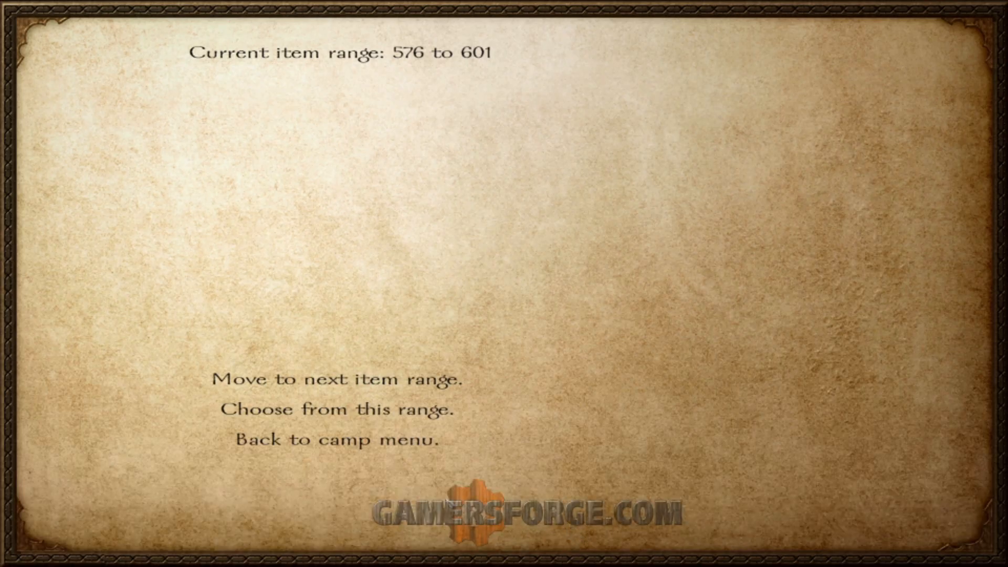
{"action": "left_click", "coordinate": [344, 445]}
{"action": "left_click", "coordinate": [336, 498]}
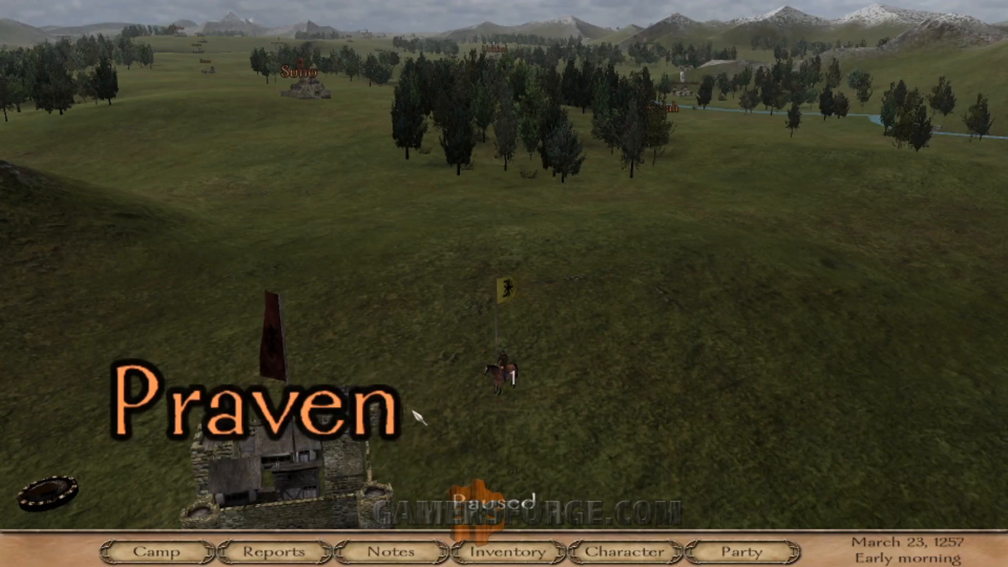
{"action": "key", "text": "Escape"}
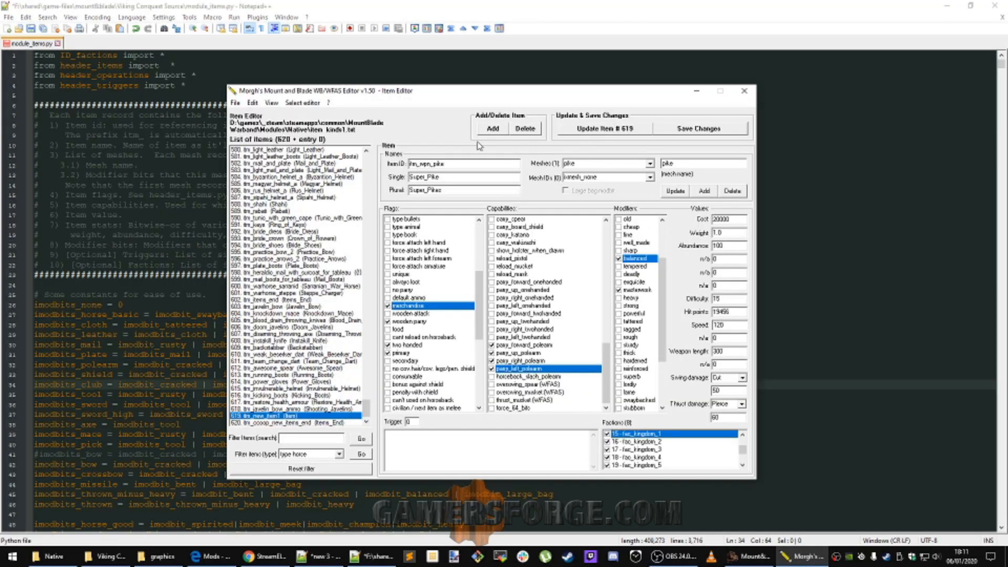
Update item 619 with the Super_Pike settings and review its generated text entry
{"action": "left_click", "coordinate": [598, 130]}
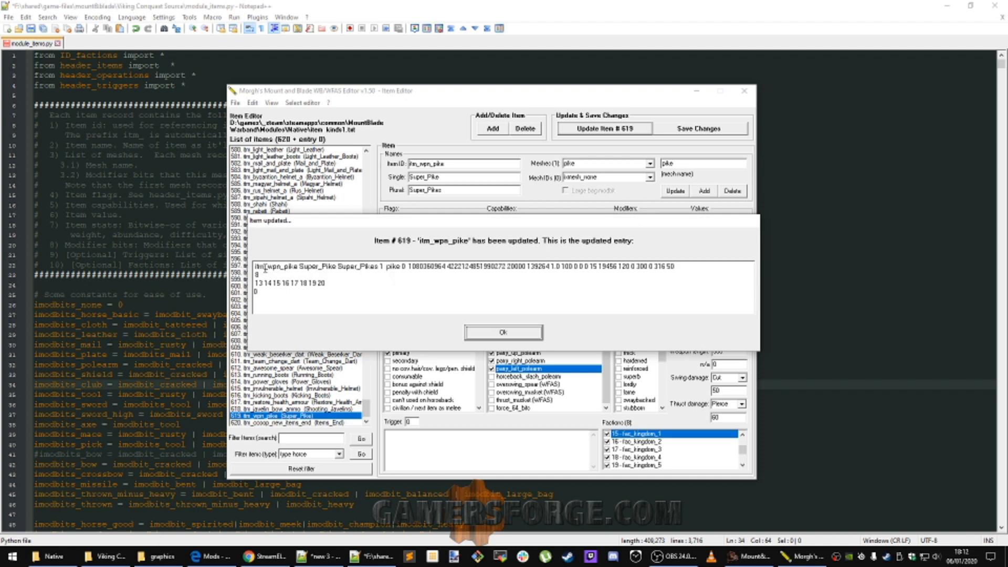
{"action": "left_click_drag", "start_coordinate": [265, 268], "coordinate": [332, 302]}
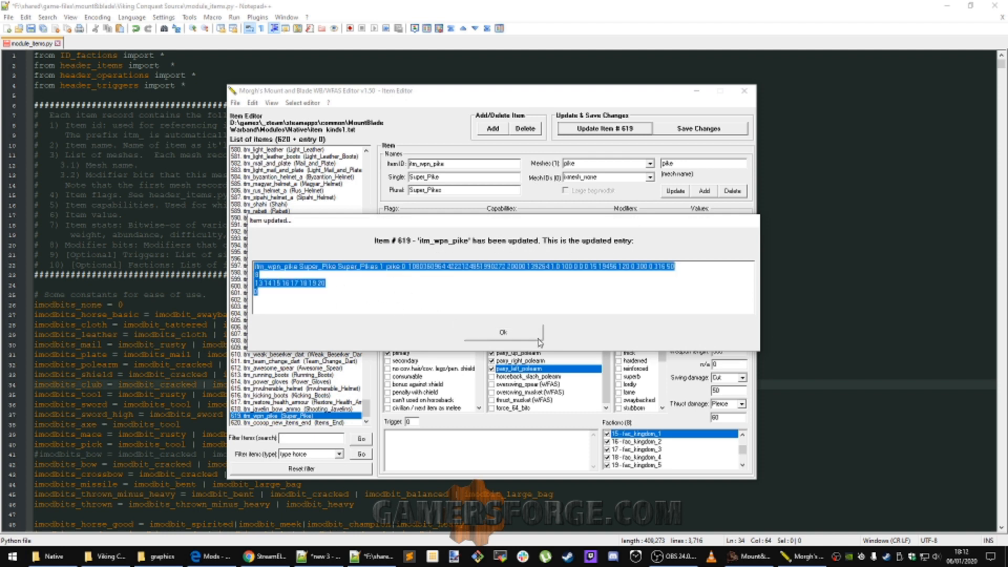
{"action": "left_click", "coordinate": [515, 337]}
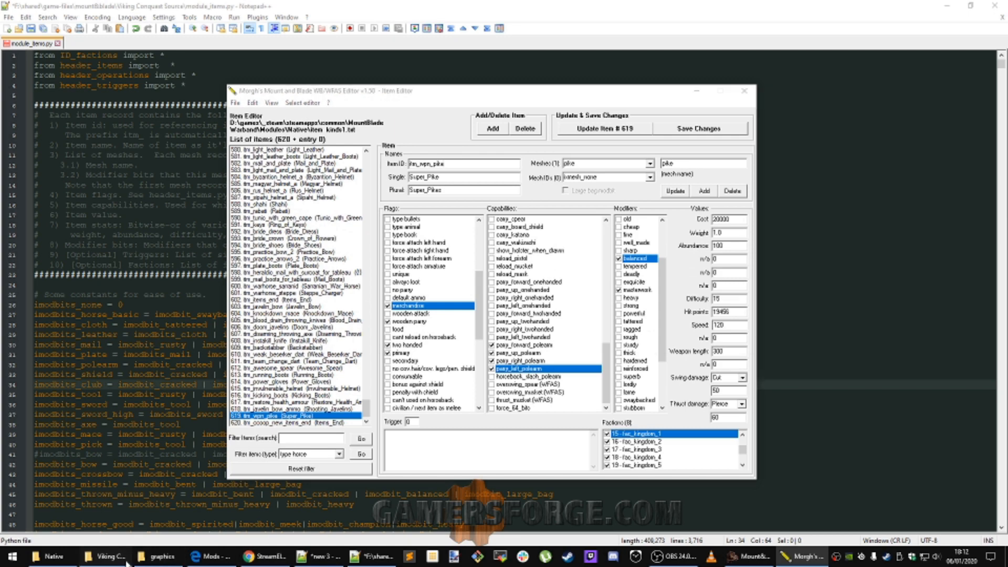
Open item_kinds1.txt from the Native module folder in Notepad++ and examine the entries at the end of the file
{"action": "left_click", "coordinate": [127, 561]}
{"action": "left_click", "coordinate": [52, 557]}
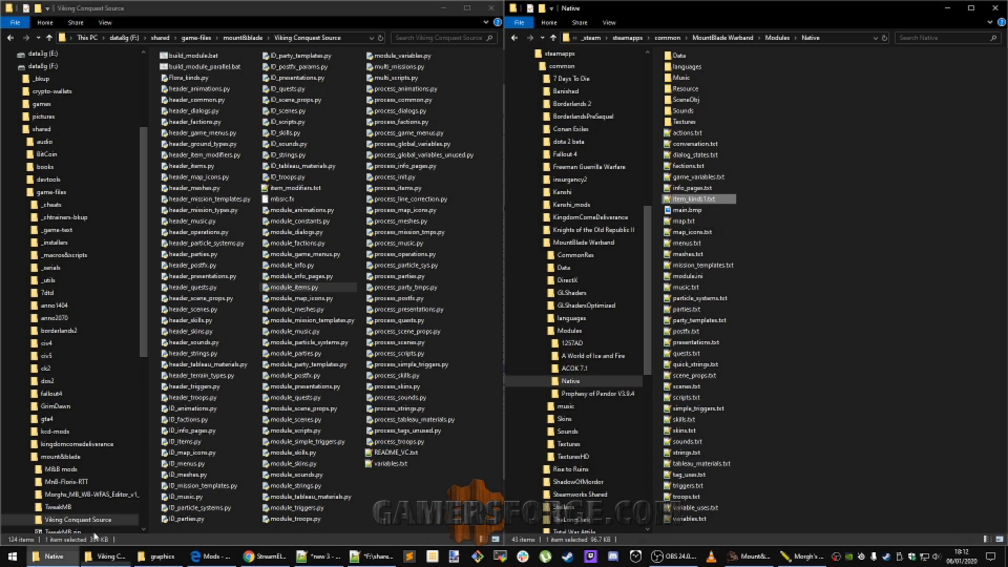
{"action": "left_click", "coordinate": [860, 198]}
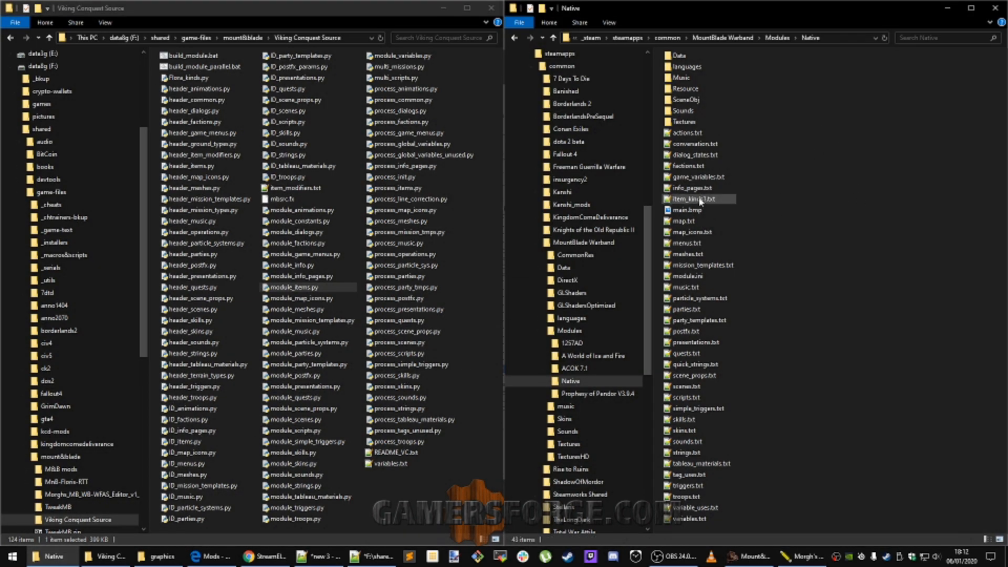
{"action": "double_click", "coordinate": [700, 199]}
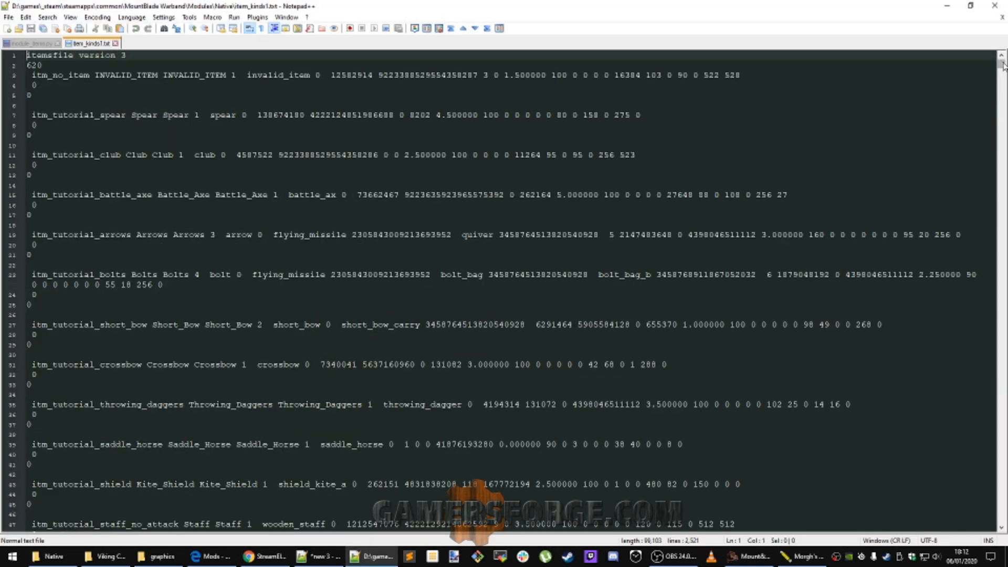
{"action": "left_click_drag", "start_coordinate": [1001, 63], "coordinate": [993, 535]}
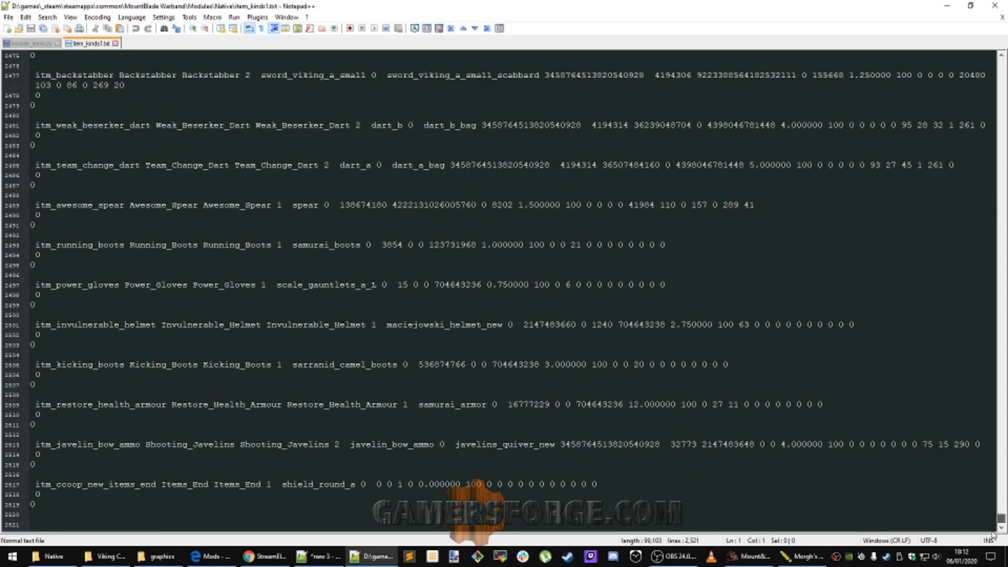
{"action": "double_click", "coordinate": [75, 446]}
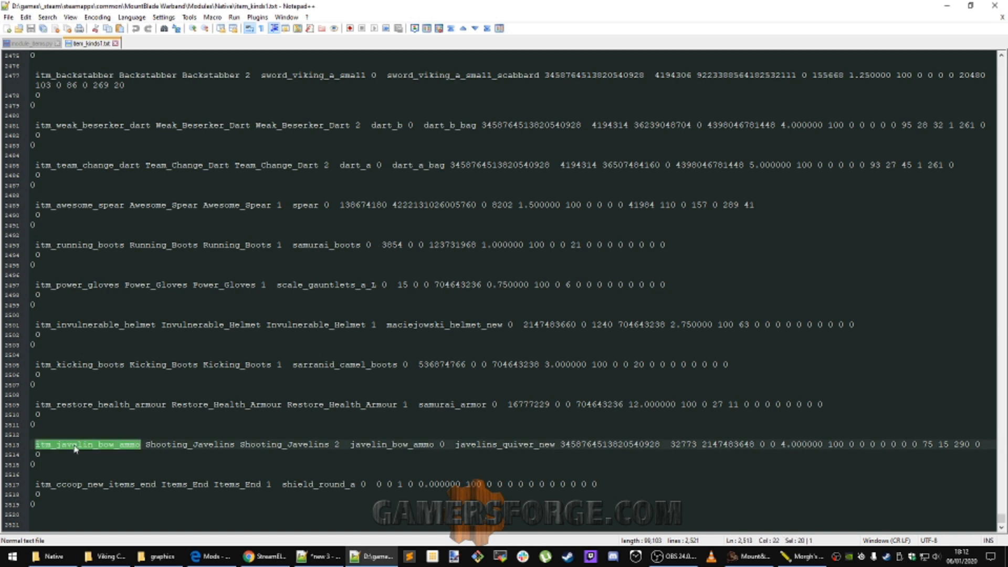
Switch back to Morgh's Editor and save the item changes, creating a time-stamped backup of item_kinds1.txt
{"action": "left_click", "coordinate": [52, 556]}
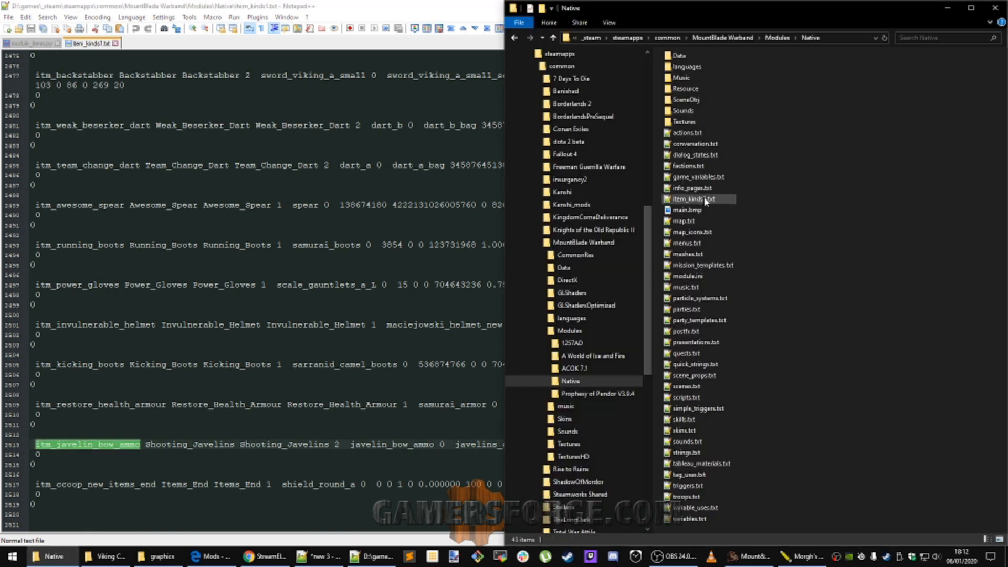
{"action": "left_click", "coordinate": [801, 556]}
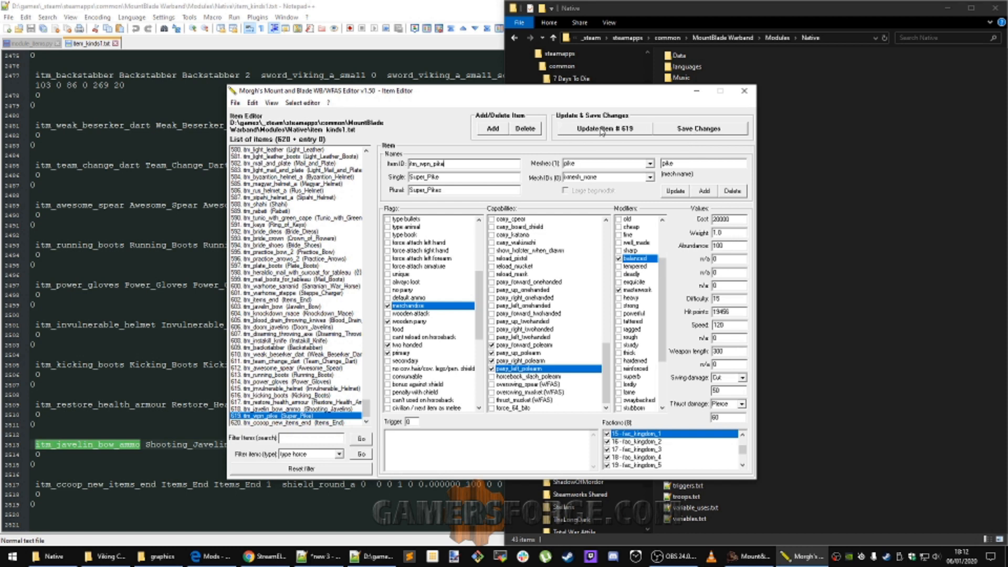
{"action": "left_click", "coordinate": [709, 132]}
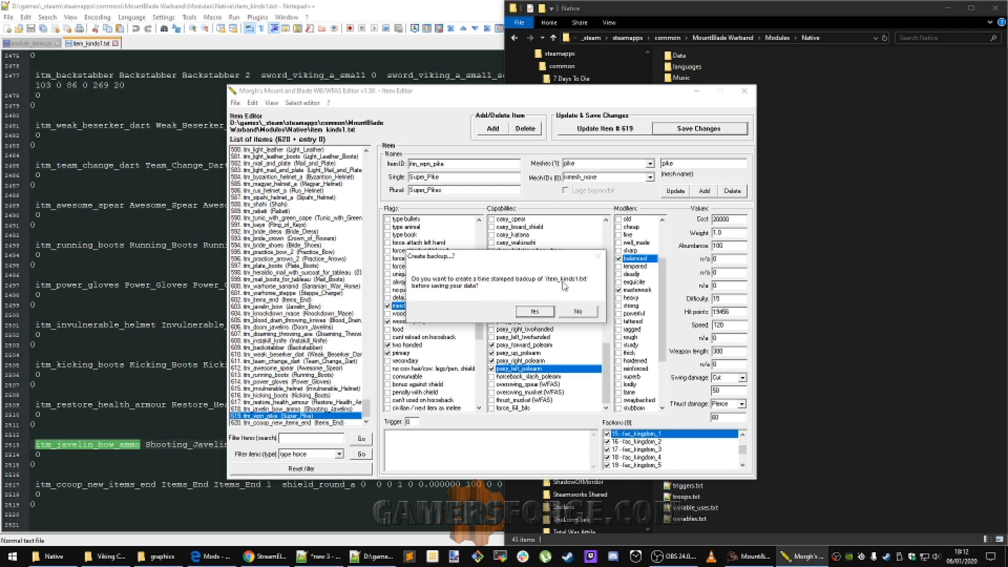
{"action": "left_click", "coordinate": [532, 314]}
{"action": "left_click", "coordinate": [580, 326]}
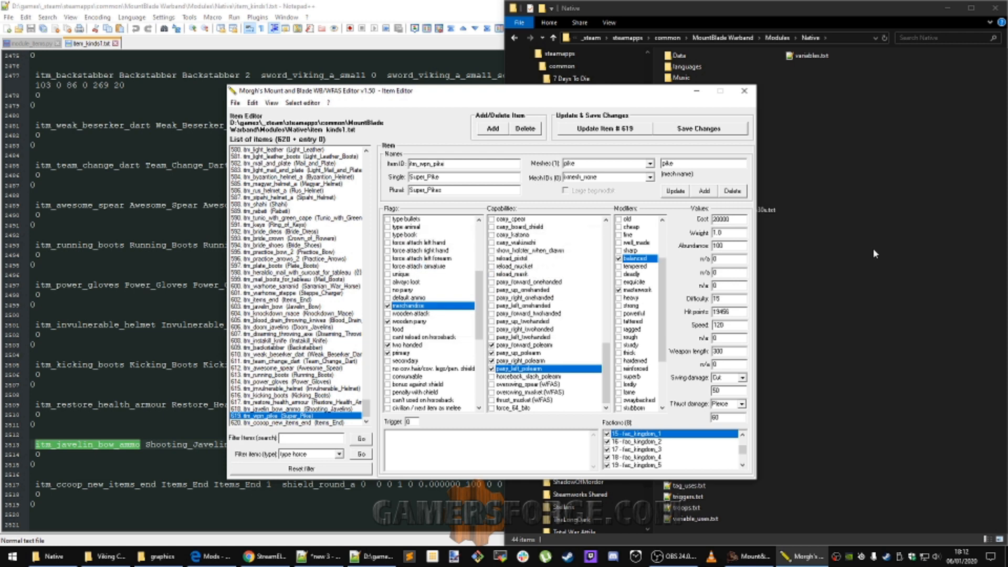
Locate the time-stamped backup in the Native folder, then reload item_kinds1.txt in Notepad++ and inspect the itm_wpn_pike entry
{"action": "left_click", "coordinate": [803, 235]}
{"action": "left_click", "coordinate": [742, 211]}
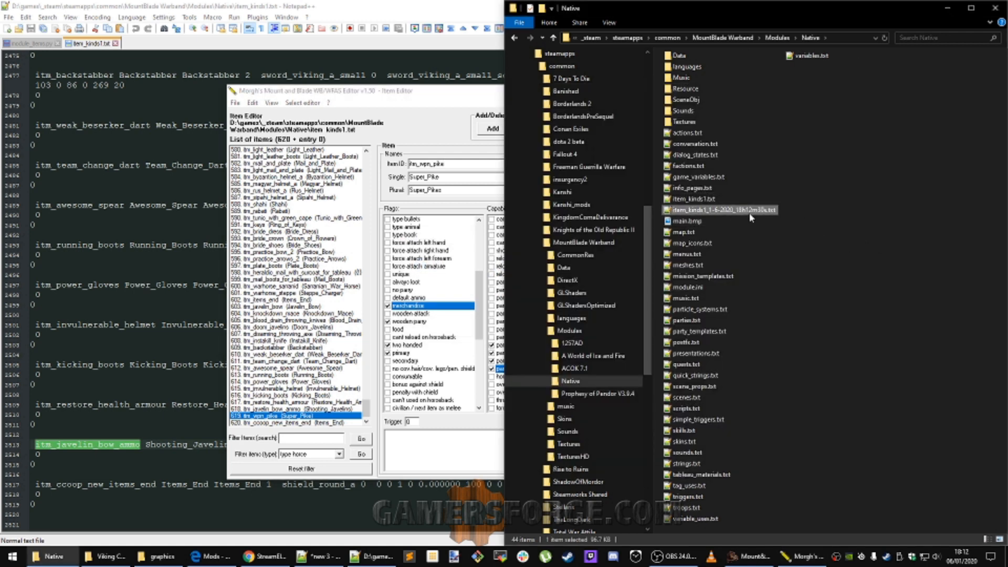
{"action": "left_click", "coordinate": [135, 248]}
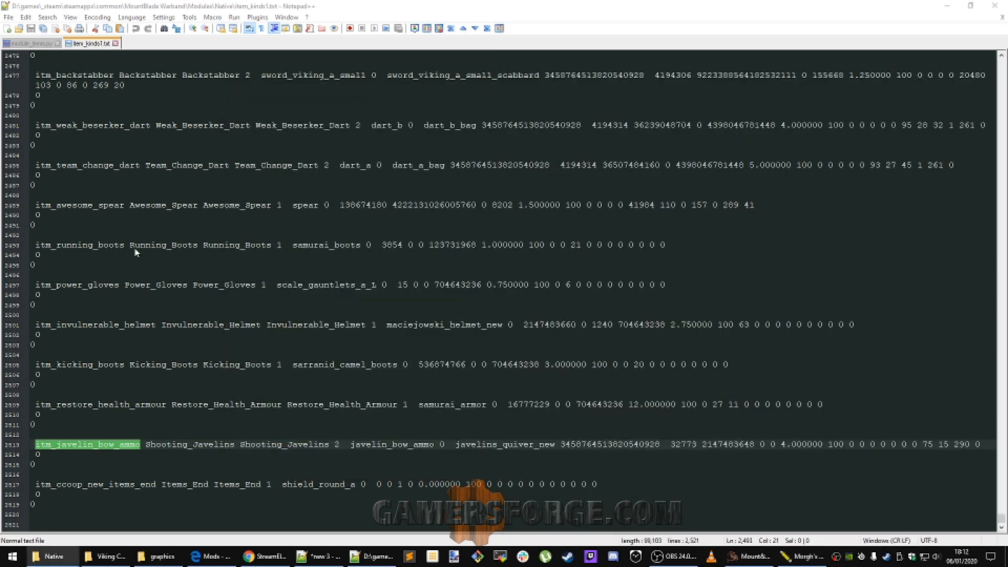
{"action": "left_click", "coordinate": [529, 321]}
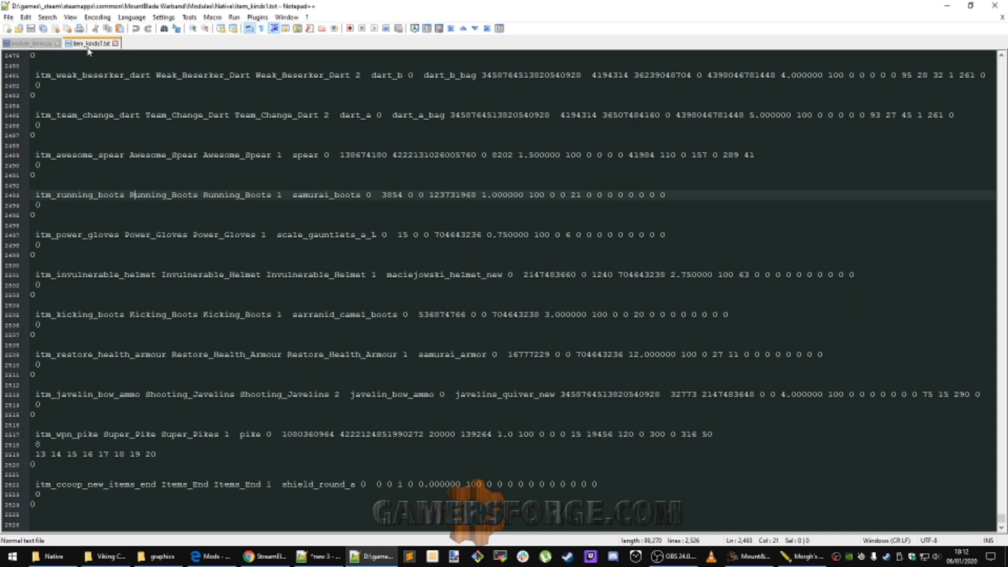
{"action": "left_click_drag", "start_coordinate": [62, 463], "coordinate": [31, 429]}
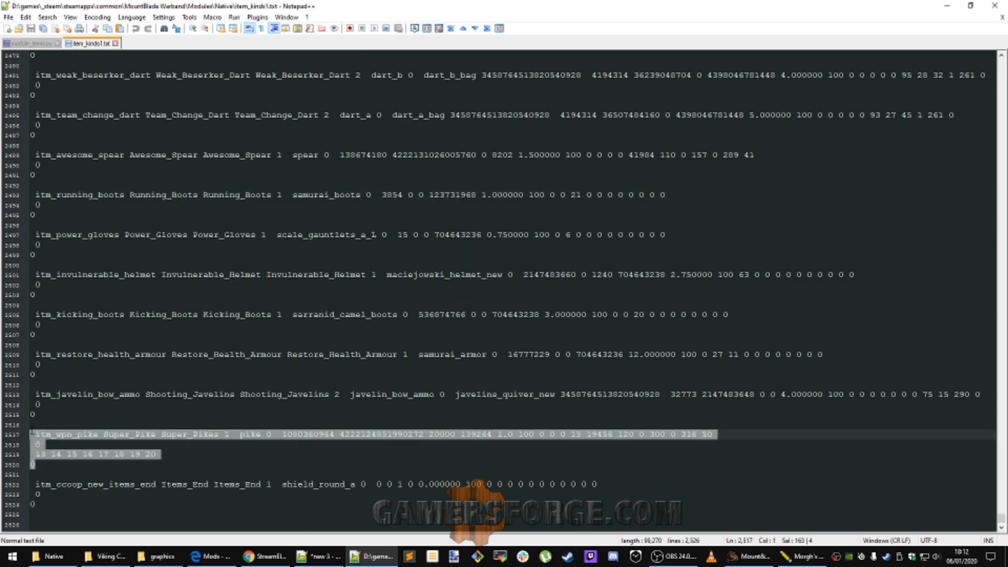
{"action": "left_click", "coordinate": [75, 414]}
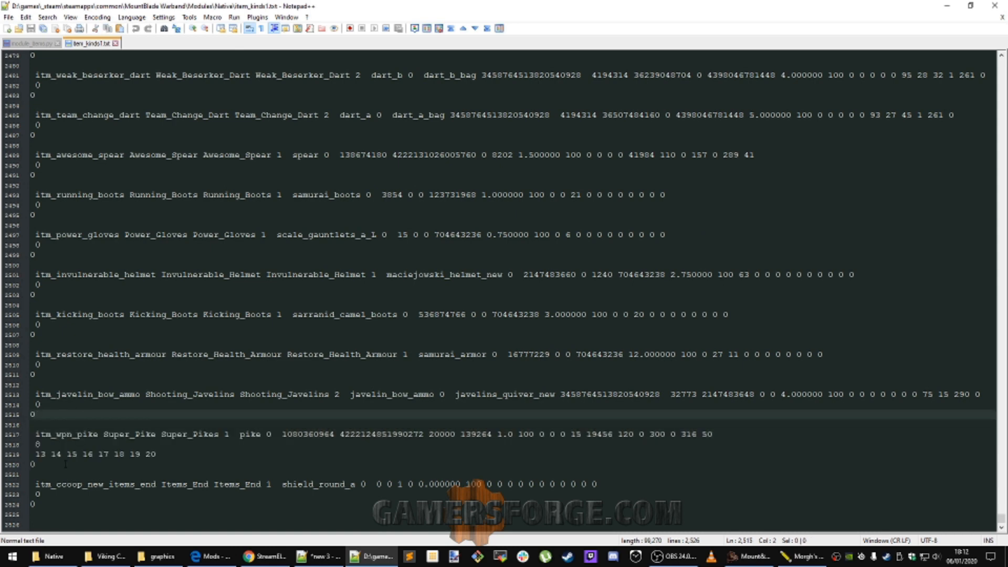
Return to Morgh's Editor, update the Super_Pike item again, view the Shooting_Javelins item and reselect Super_Pike
{"action": "left_click", "coordinate": [794, 558]}
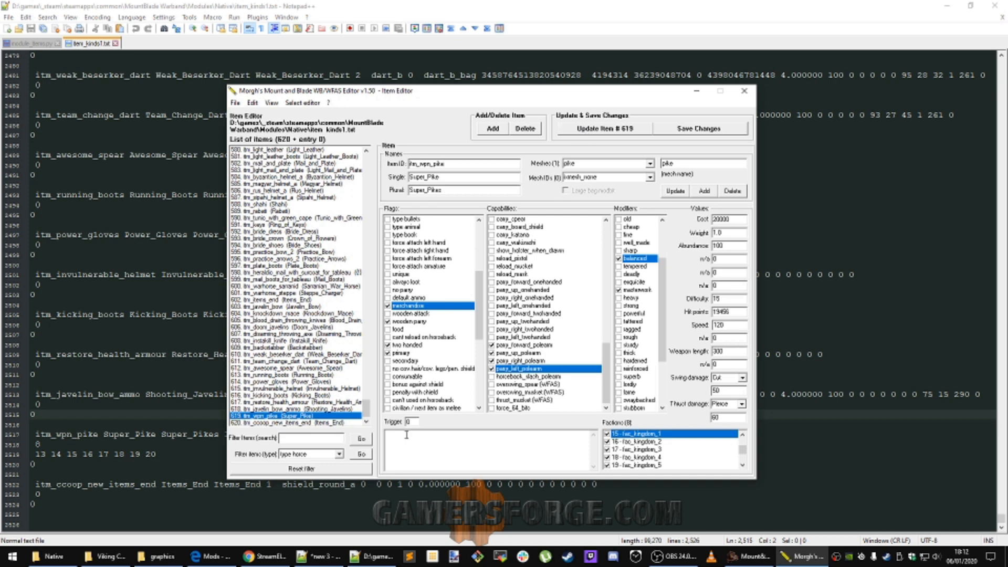
{"action": "left_click", "coordinate": [606, 128]}
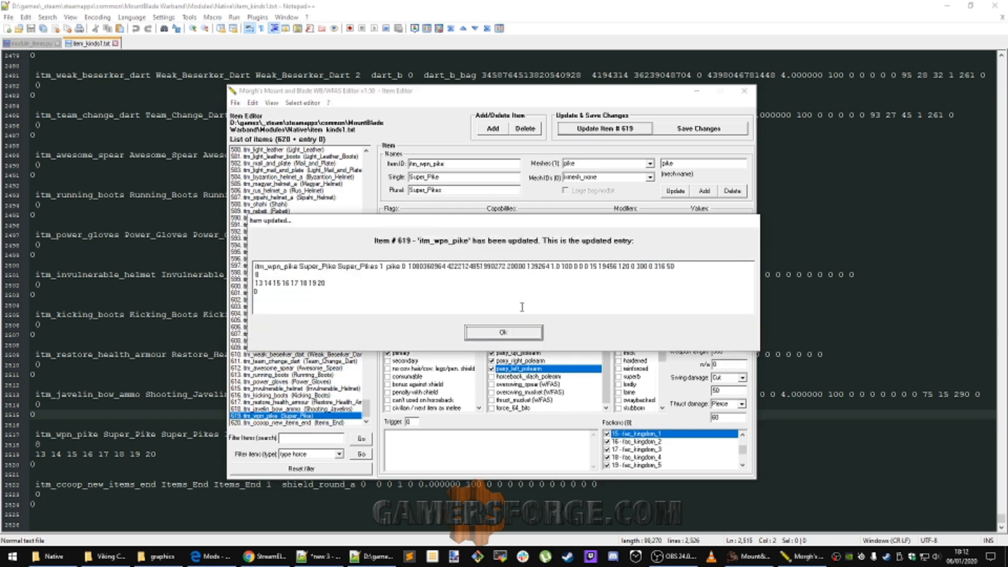
{"action": "left_click", "coordinate": [502, 334]}
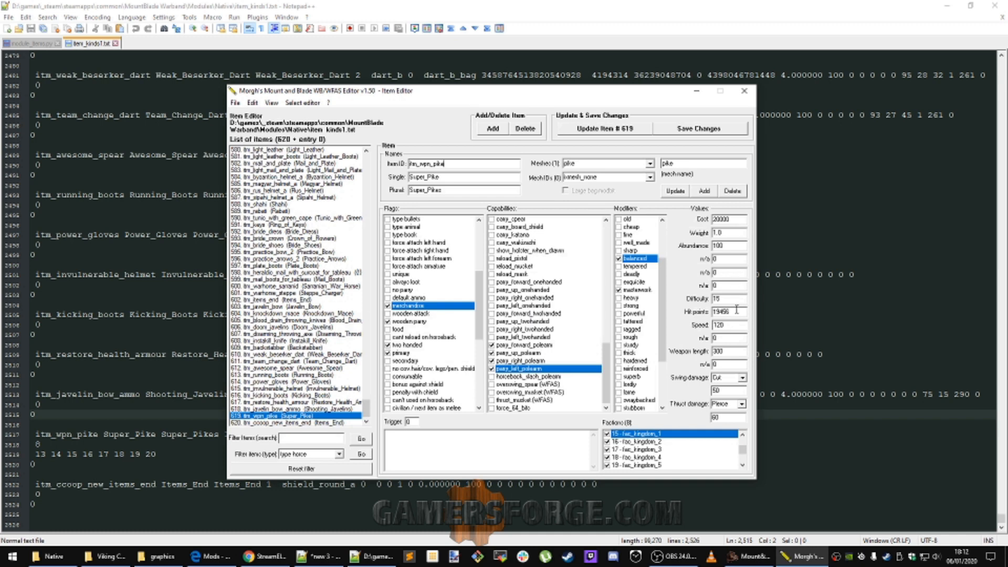
{"action": "key", "text": "BackSpace"}
{"action": "left_click", "coordinate": [262, 410]}
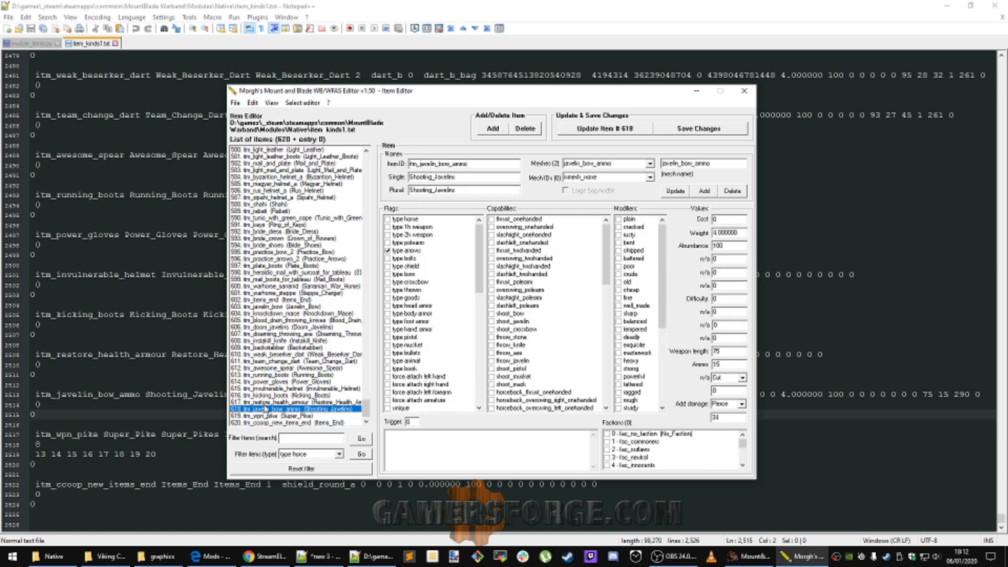
{"action": "left_click", "coordinate": [267, 416]}
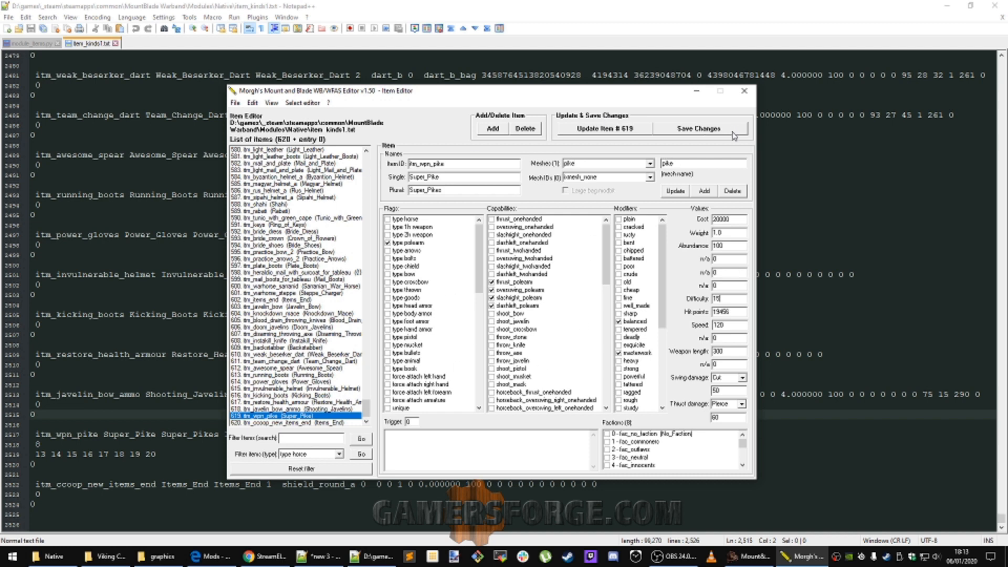
Return to the editor's main menu, discarding the unsaved item data, and open the Troop editor
{"action": "left_click", "coordinate": [234, 104]}
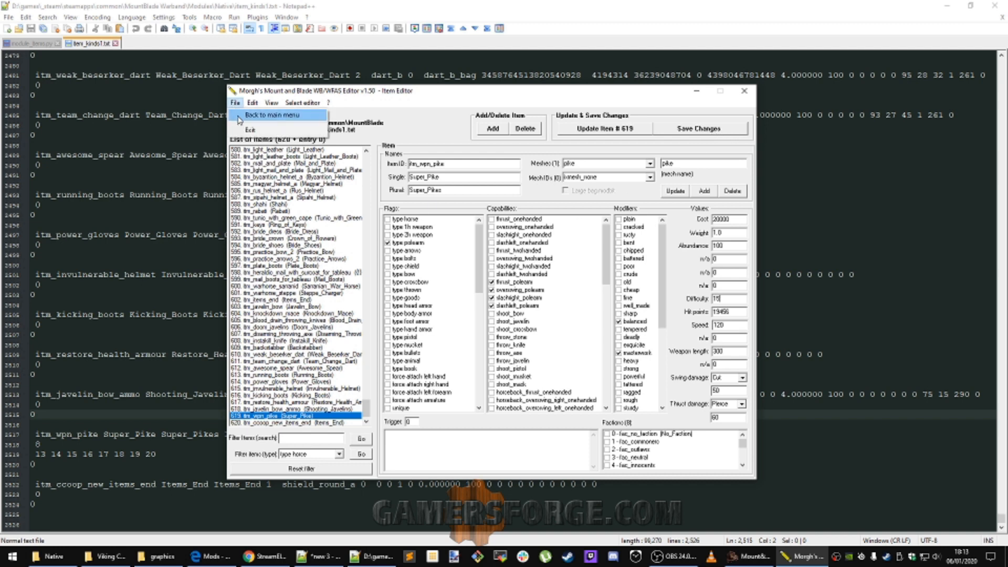
{"action": "left_click", "coordinate": [239, 120]}
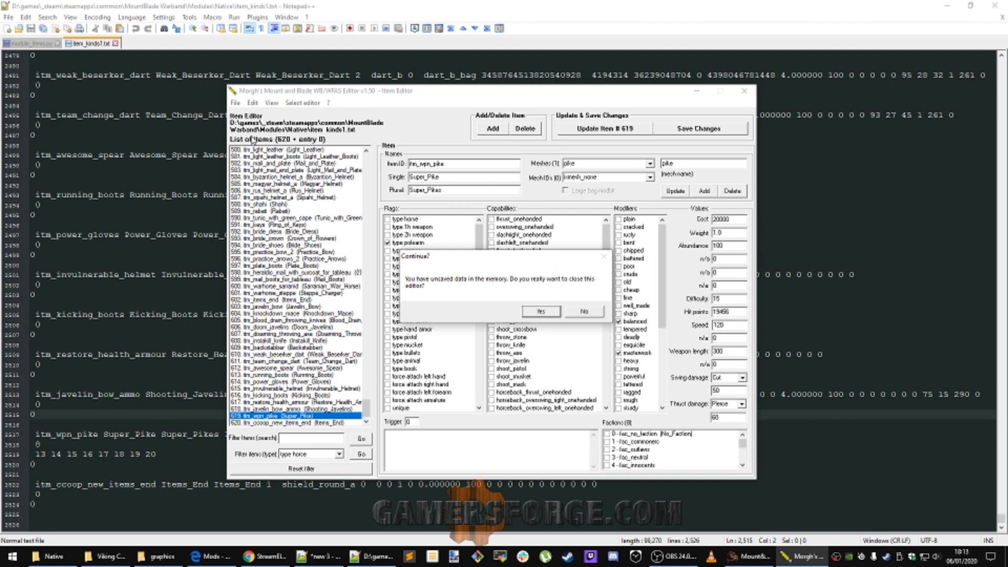
{"action": "left_click", "coordinate": [542, 312]}
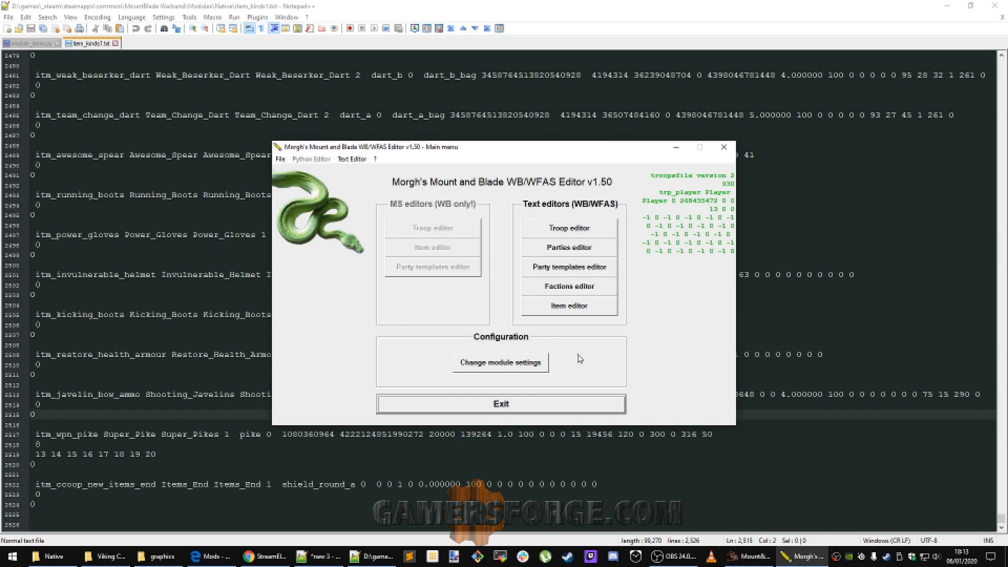
{"action": "left_click", "coordinate": [598, 232]}
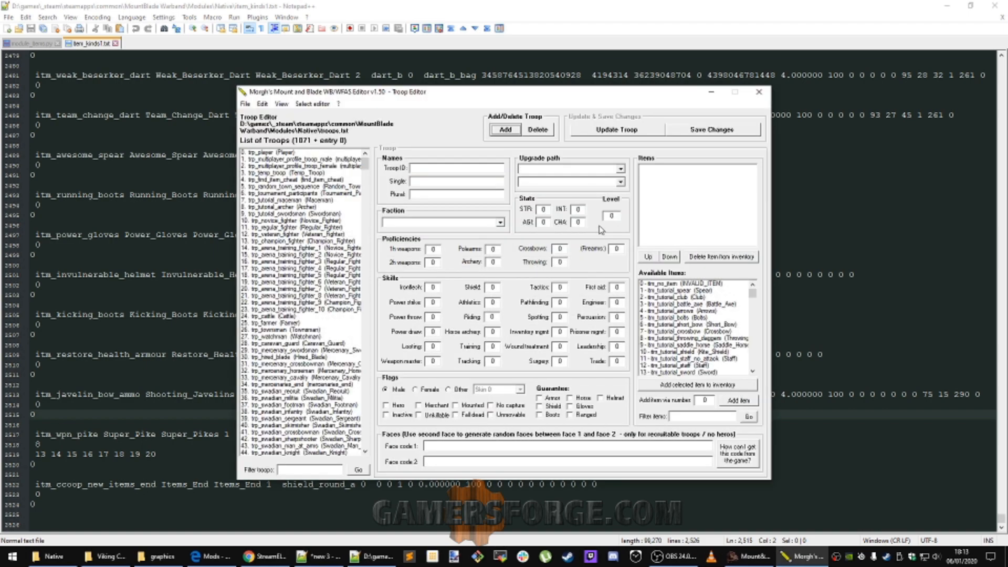
Browse the troop list and view the Vaegir Spearman, Rhodok Sergeant and Rhodok Trained Spearman entries
{"action": "left_click_drag", "start_coordinate": [367, 175], "coordinate": [370, 428]}
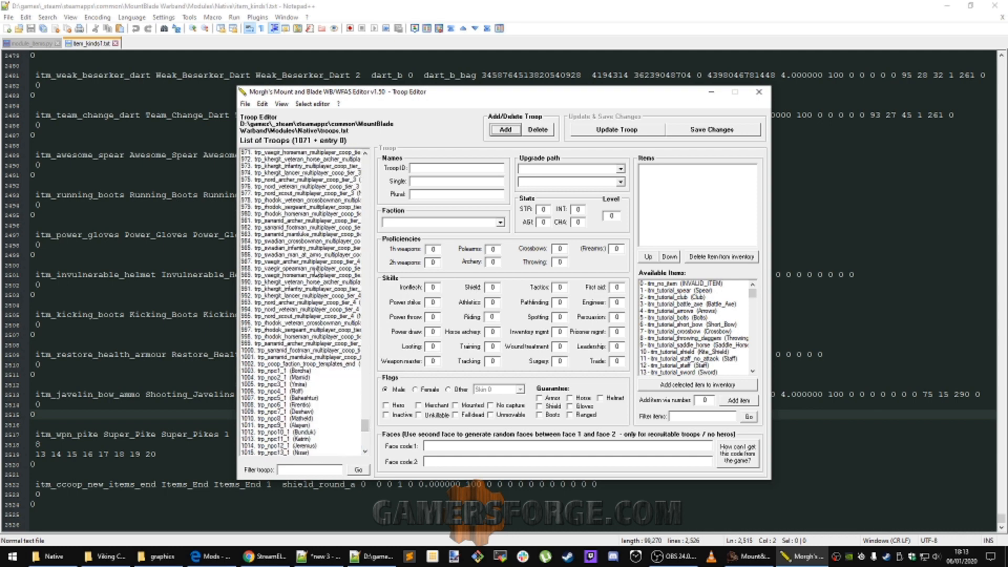
{"action": "left_click", "coordinate": [316, 268]}
{"action": "left_click_drag", "start_coordinate": [366, 428], "coordinate": [373, 182]}
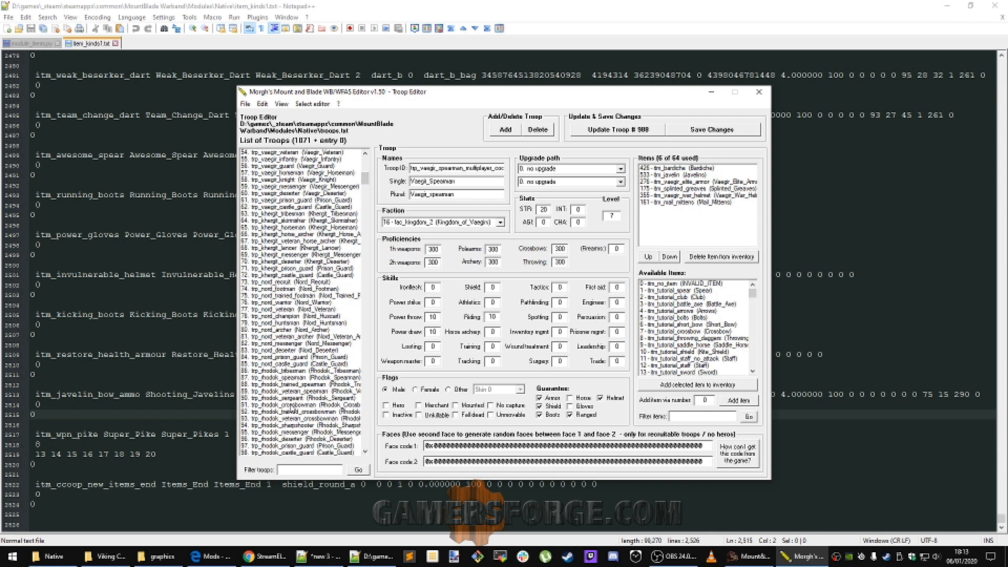
{"action": "left_click", "coordinate": [298, 399]}
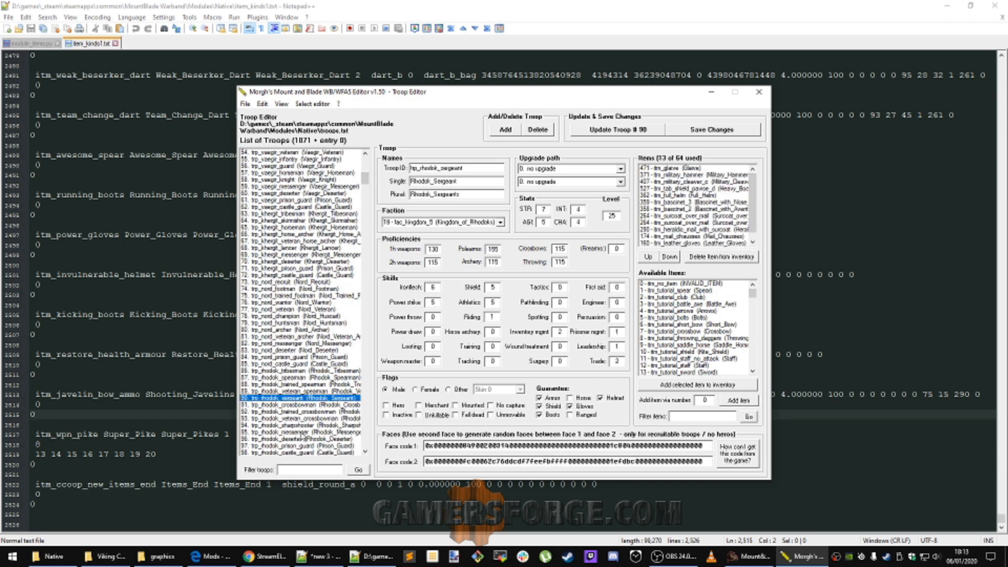
{"action": "scroll", "coordinate": [302, 423], "scroll_direction": "down", "scroll_amount": 2}
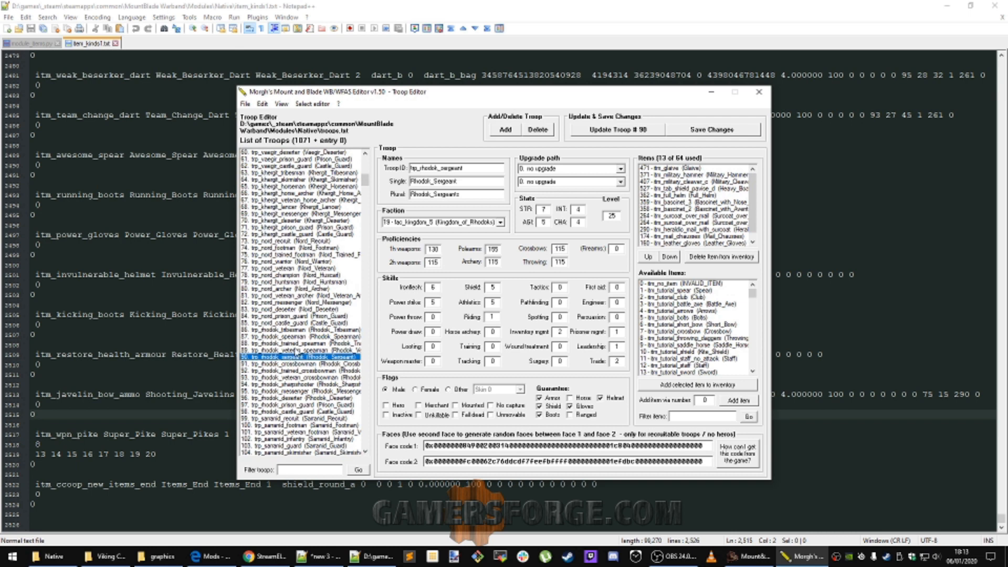
{"action": "left_click", "coordinate": [297, 344]}
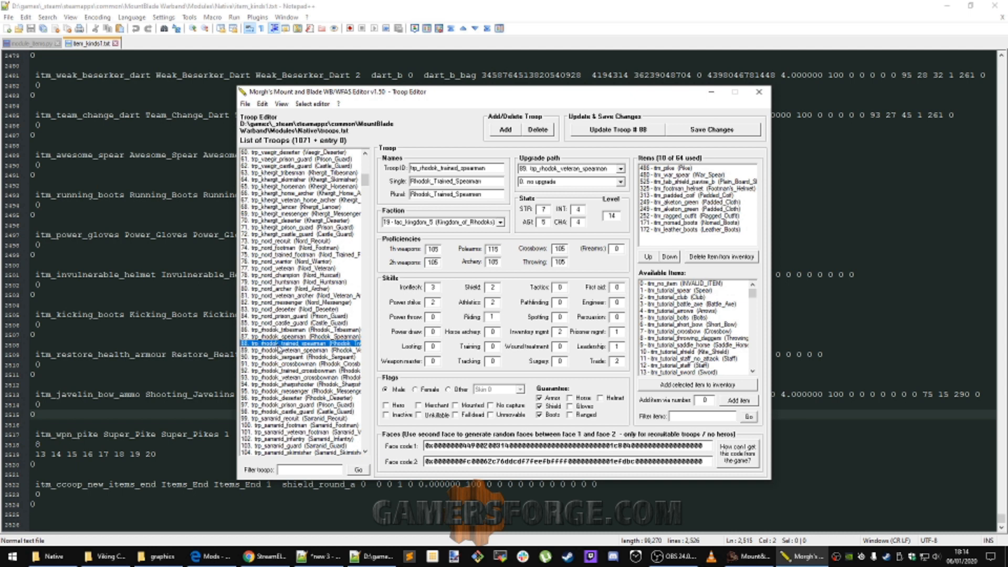
Examine both upgrade path choices of the Rhodok Trained Spearman, then view the Rhodok Veteran Spearman entry
{"action": "left_click", "coordinate": [621, 183]}
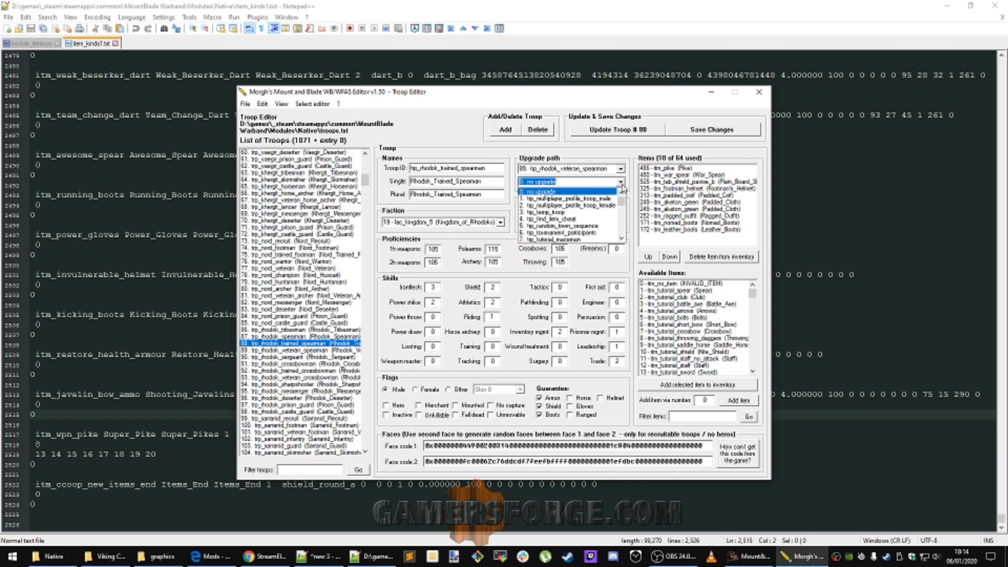
{"action": "left_click", "coordinate": [621, 182]}
{"action": "left_click", "coordinate": [624, 170]}
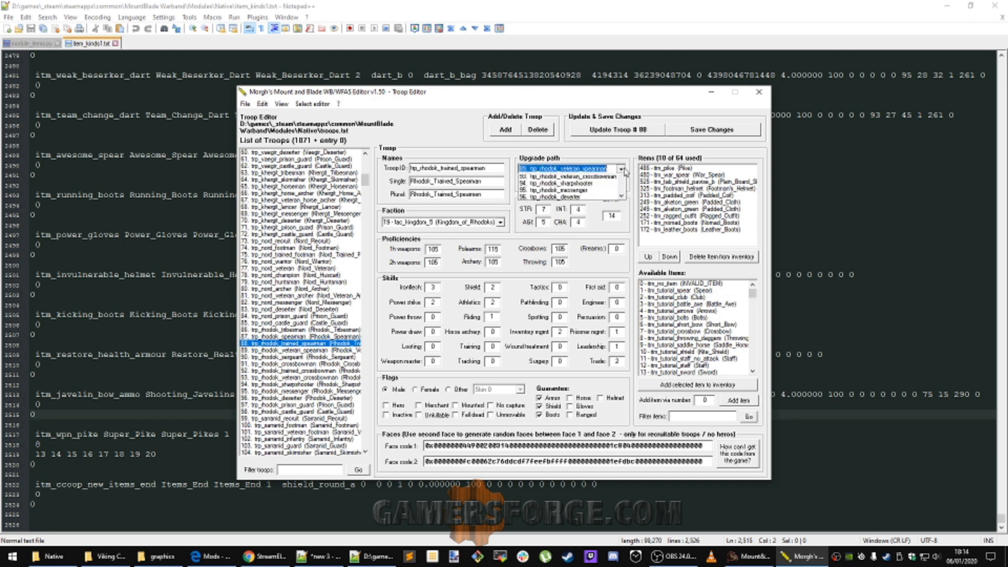
{"action": "left_click", "coordinate": [624, 170]}
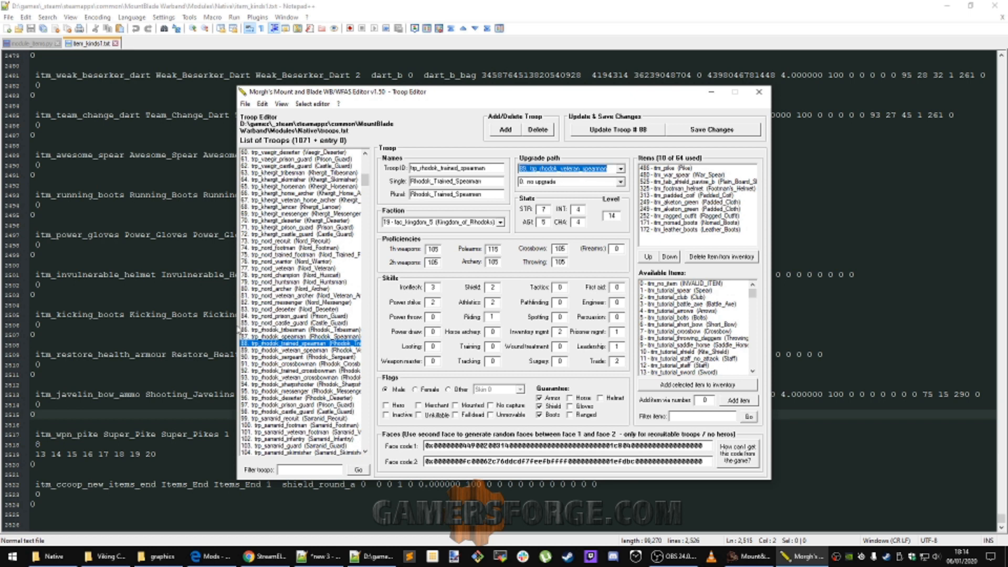
{"action": "left_click", "coordinate": [284, 350]}
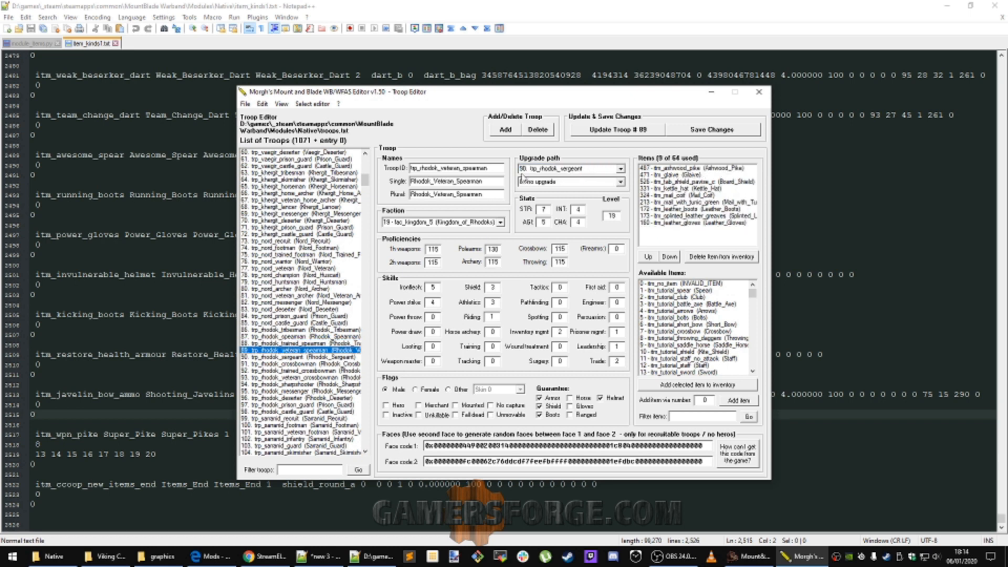
Open the Rhodok Sergeant entry and delete the glaive, military hammer and military cleaver from its inventory
{"action": "left_click", "coordinate": [283, 358]}
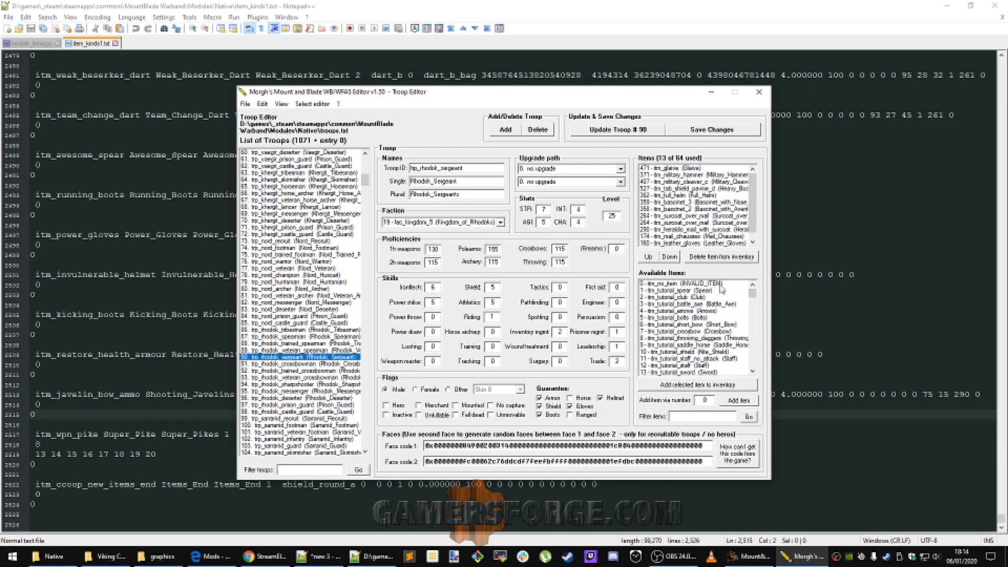
{"action": "left_click", "coordinate": [703, 169]}
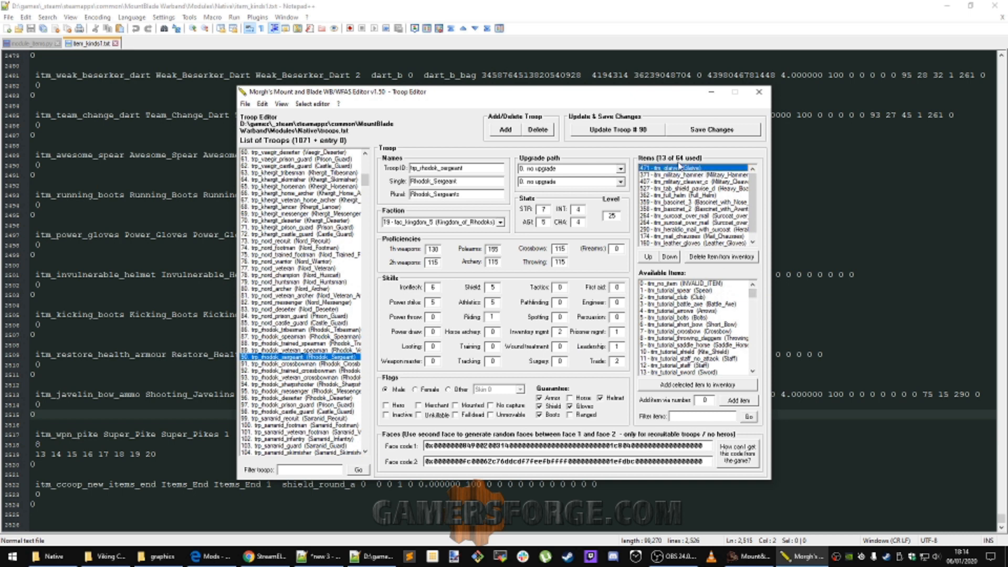
{"action": "left_click", "coordinate": [715, 261]}
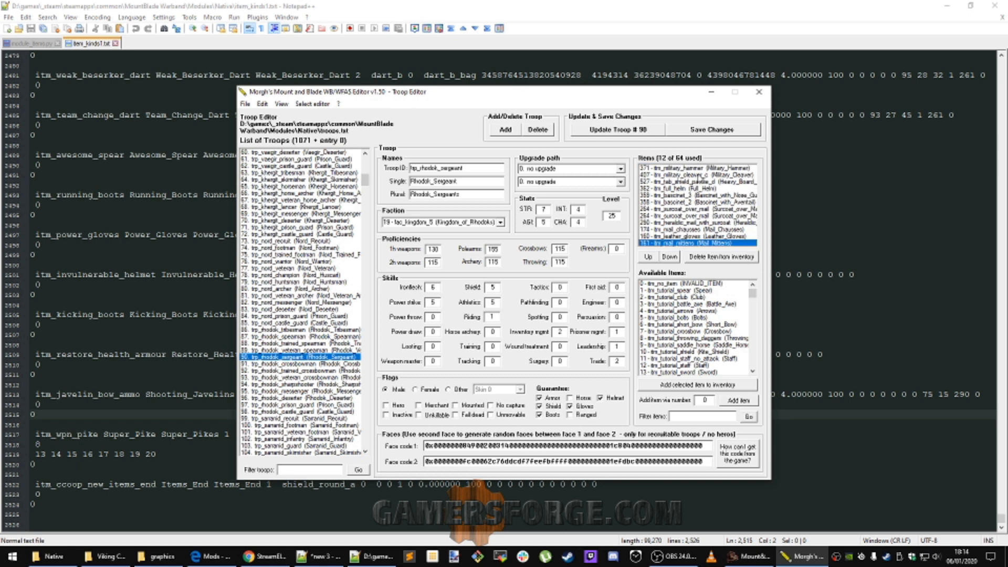
{"action": "left_click", "coordinate": [710, 168]}
{"action": "left_click", "coordinate": [723, 257]}
{"action": "left_click", "coordinate": [723, 169]}
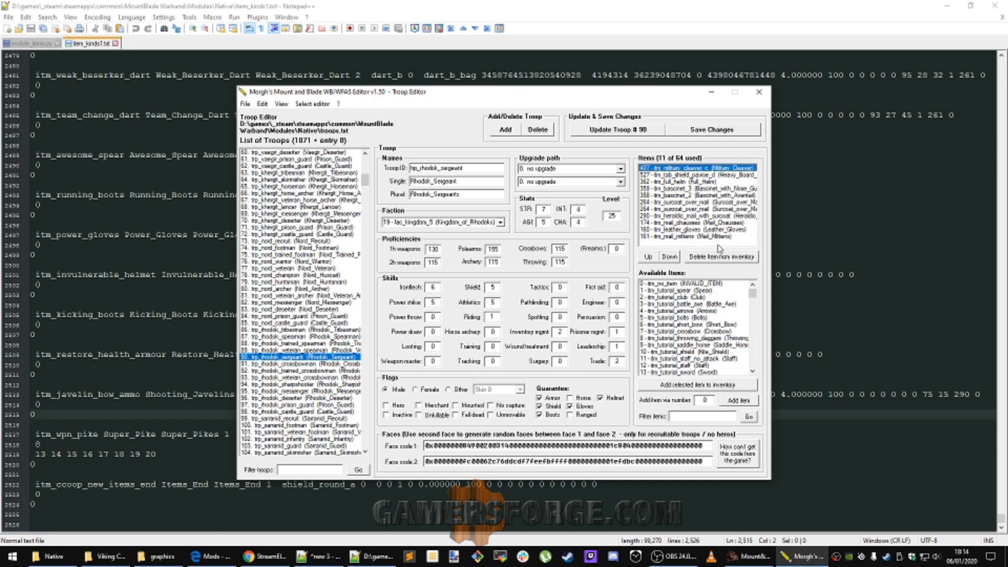
{"action": "left_click", "coordinate": [718, 257]}
Go through the Rhodok Sergeant's remaining inventory items one by one, from the heavy board shield down to the gloves
{"action": "left_click", "coordinate": [727, 168]}
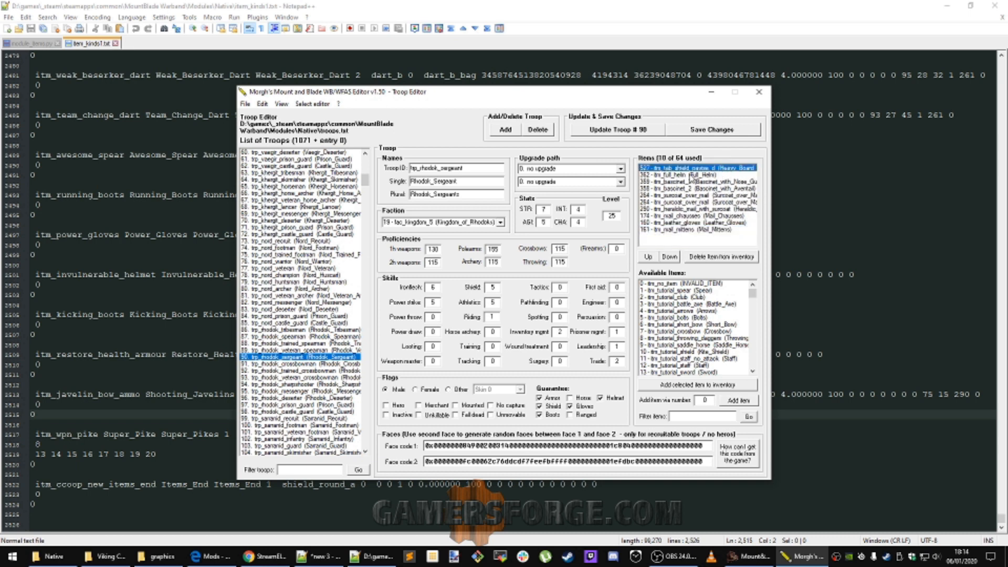
{"action": "key", "text": "Down"}
{"action": "key", "text": "Down"}
{"action": "key", "text": "Down"}
{"action": "key", "text": "Down"}
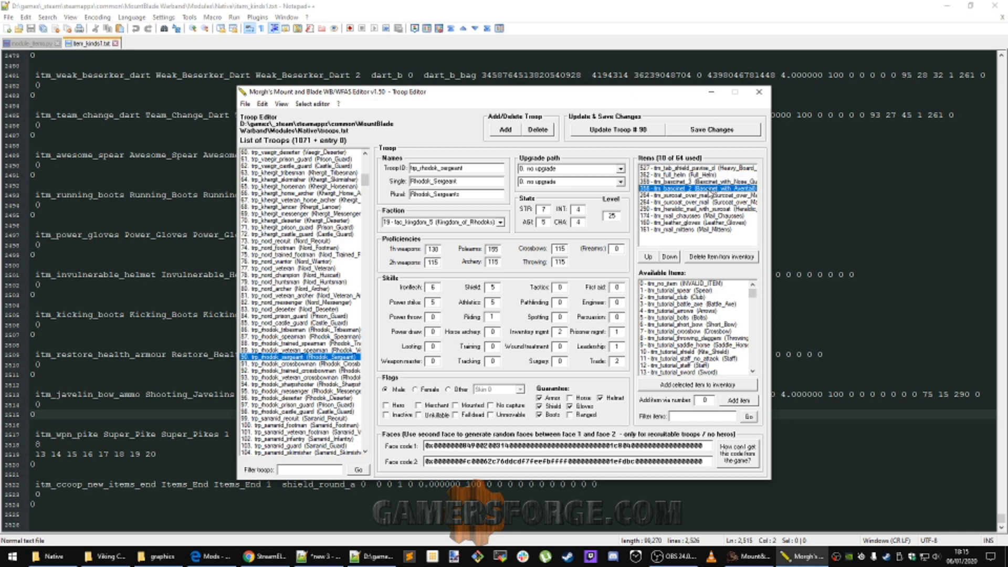
{"action": "key", "text": "Down"}
{"action": "key", "text": "Down"}
{"action": "key", "text": "Down"}
{"action": "key", "text": "Down"}
{"action": "key", "text": "Down"}
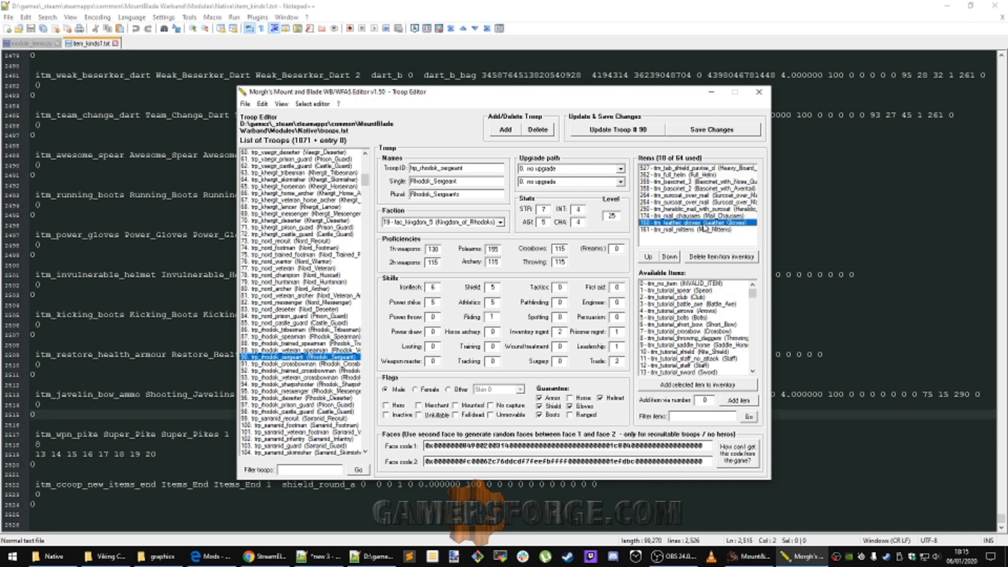
Compare the Rhodok Sergeant's alternative helmets, gloves, chausses and surcoats in its inventory
{"action": "left_click", "coordinate": [705, 175]}
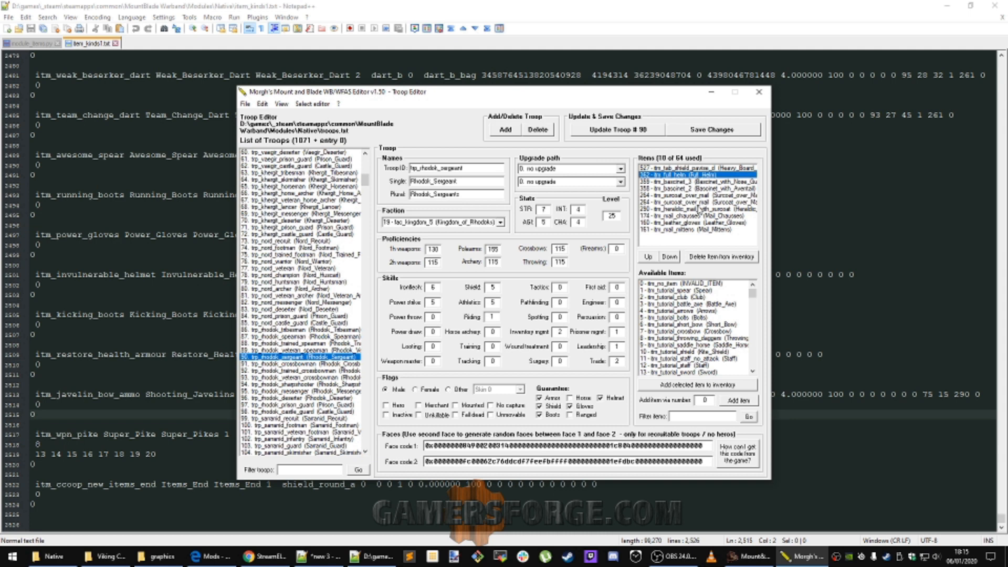
{"action": "left_click", "coordinate": [714, 182]}
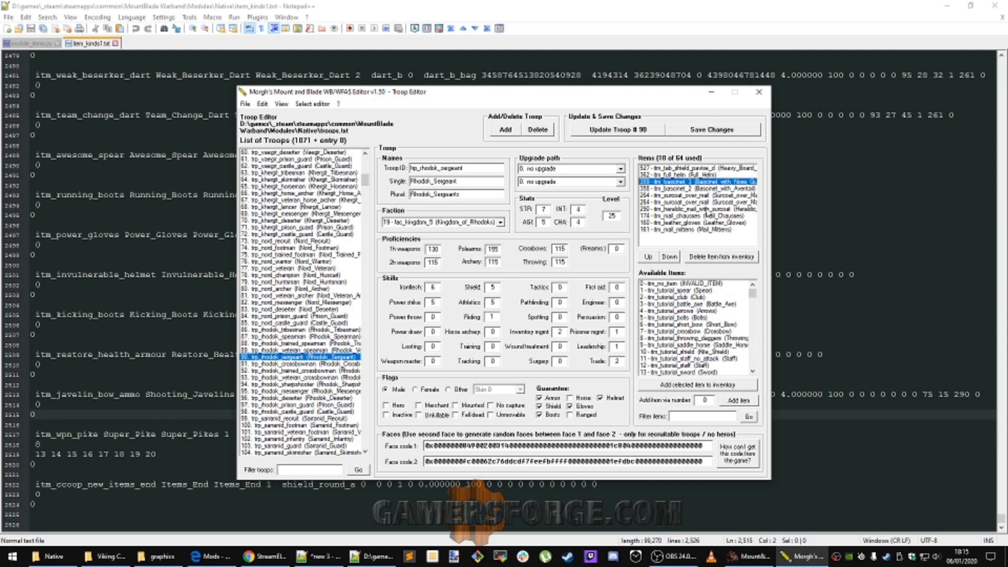
{"action": "left_click", "coordinate": [733, 224]}
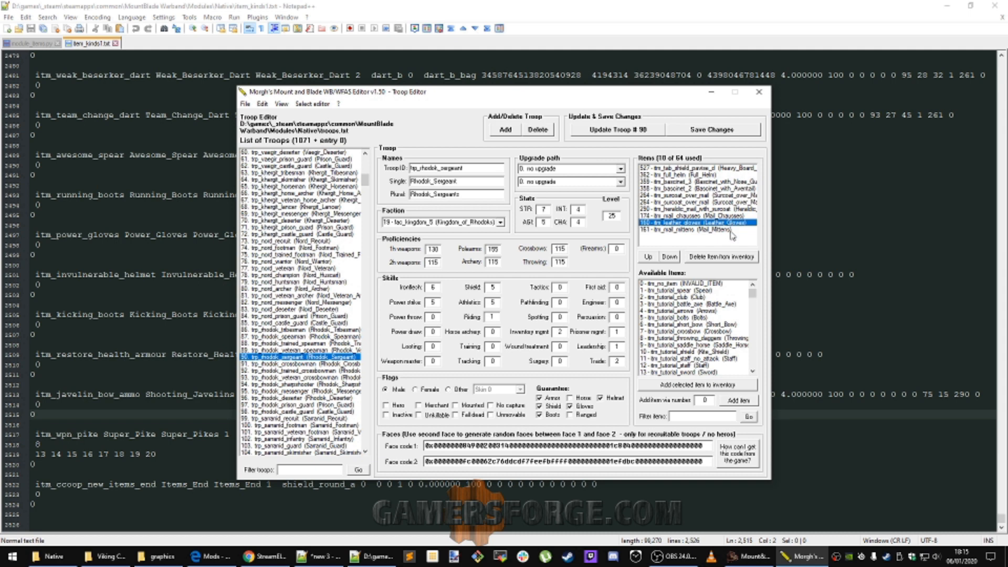
{"action": "left_click", "coordinate": [721, 230]}
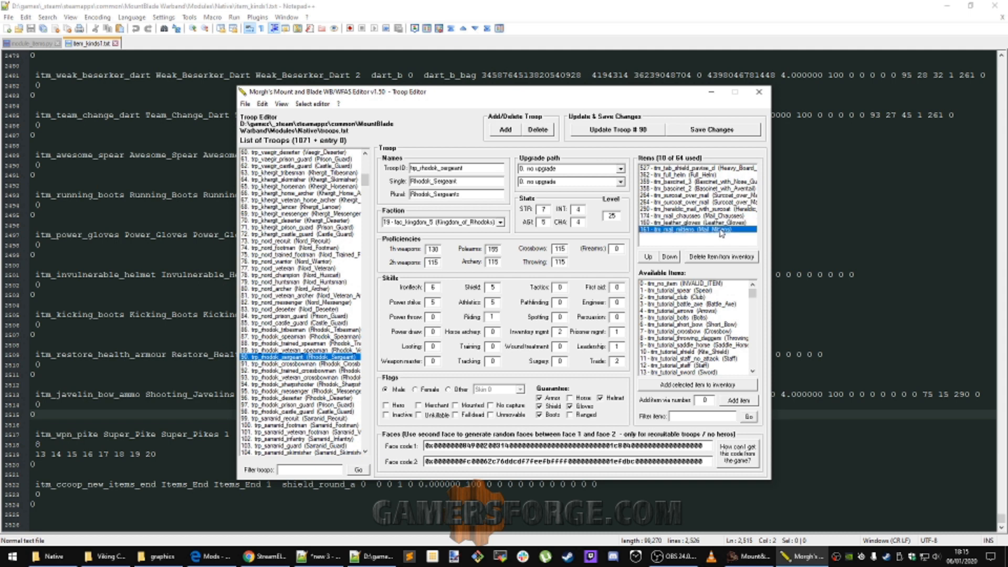
{"action": "left_click", "coordinate": [728, 216]}
{"action": "left_click", "coordinate": [729, 183]}
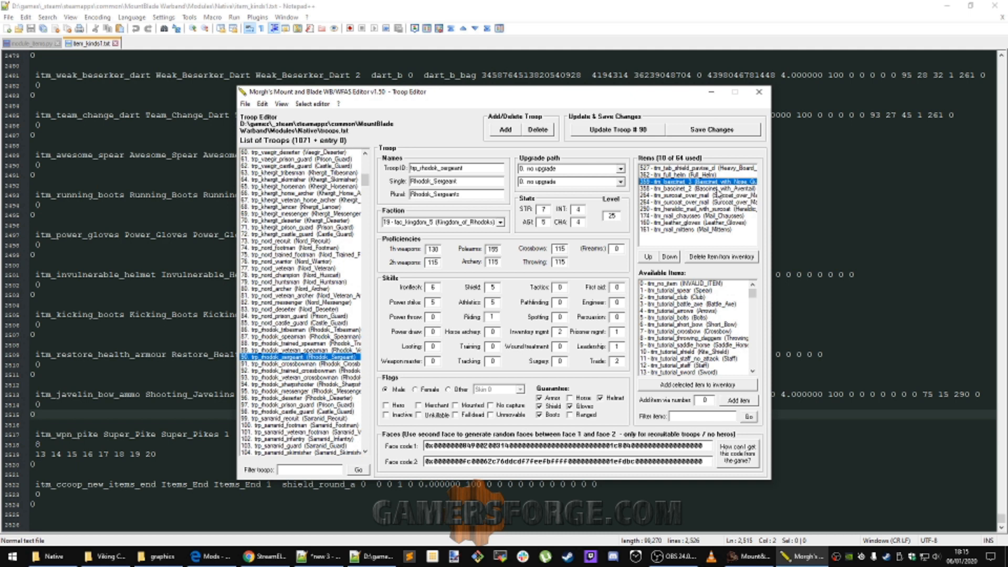
{"action": "left_click", "coordinate": [717, 189]}
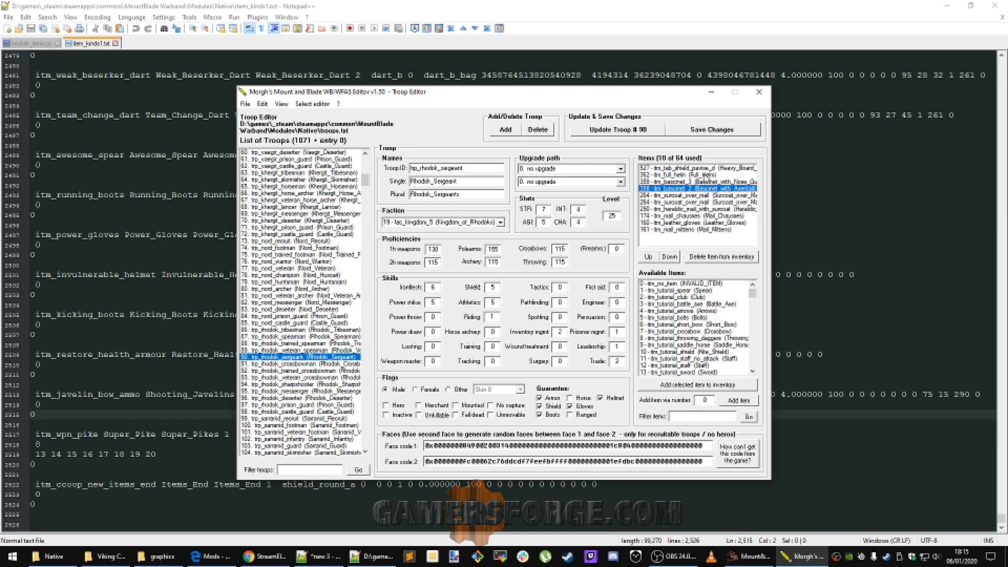
{"action": "left_click", "coordinate": [707, 175]}
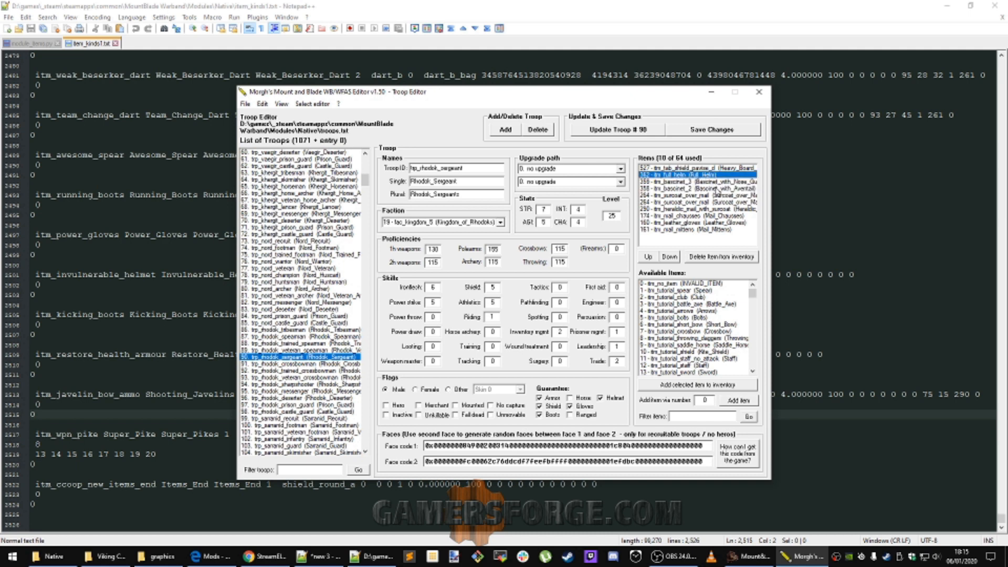
{"action": "left_click", "coordinate": [742, 195]}
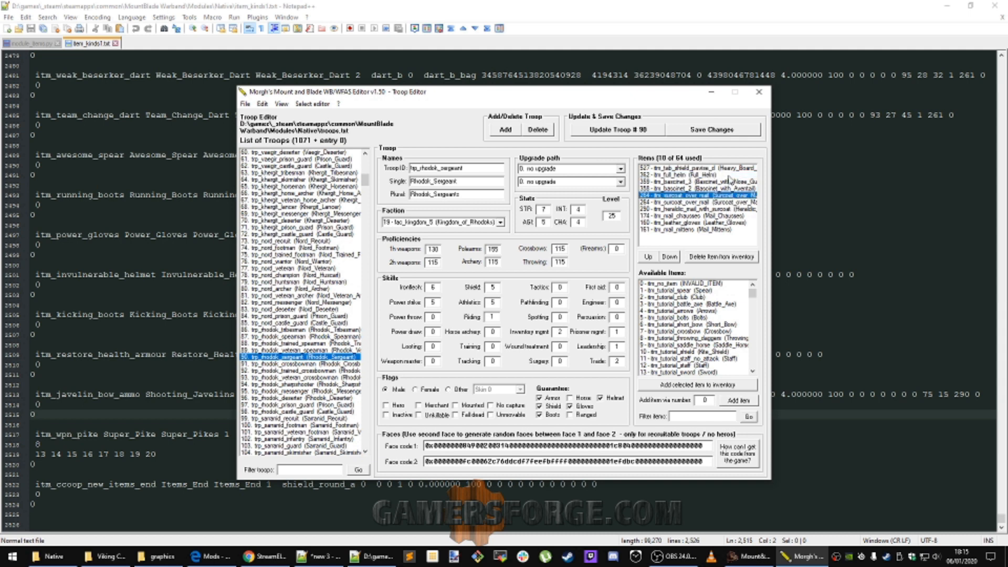
Add the Super_Pike from the available items to the Rhodok Sergeant's inventory
{"action": "left_click_drag", "start_coordinate": [754, 295], "coordinate": [755, 368]}
{"action": "left_click", "coordinate": [688, 366]}
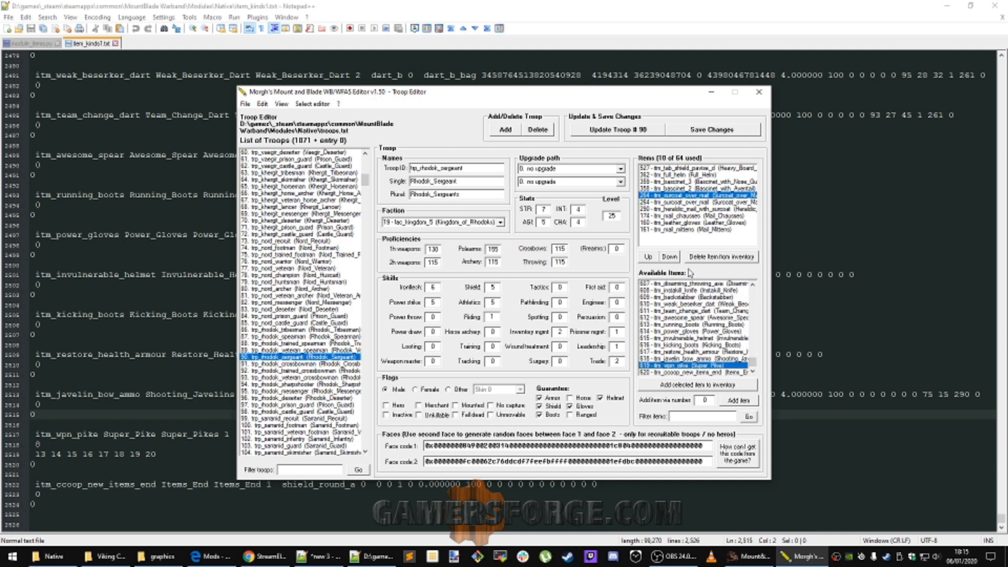
{"action": "left_click", "coordinate": [691, 386]}
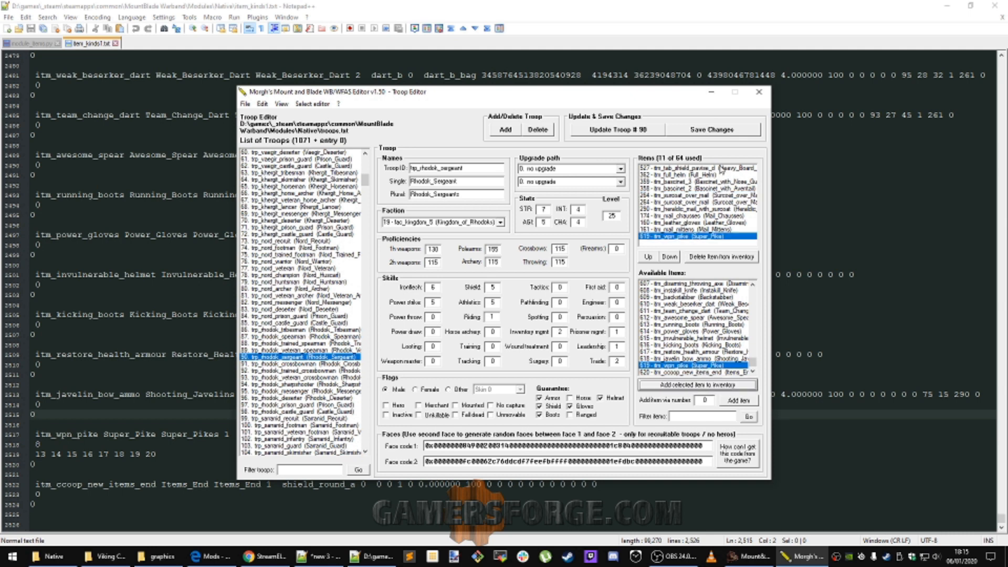
{"action": "left_click", "coordinate": [682, 238]}
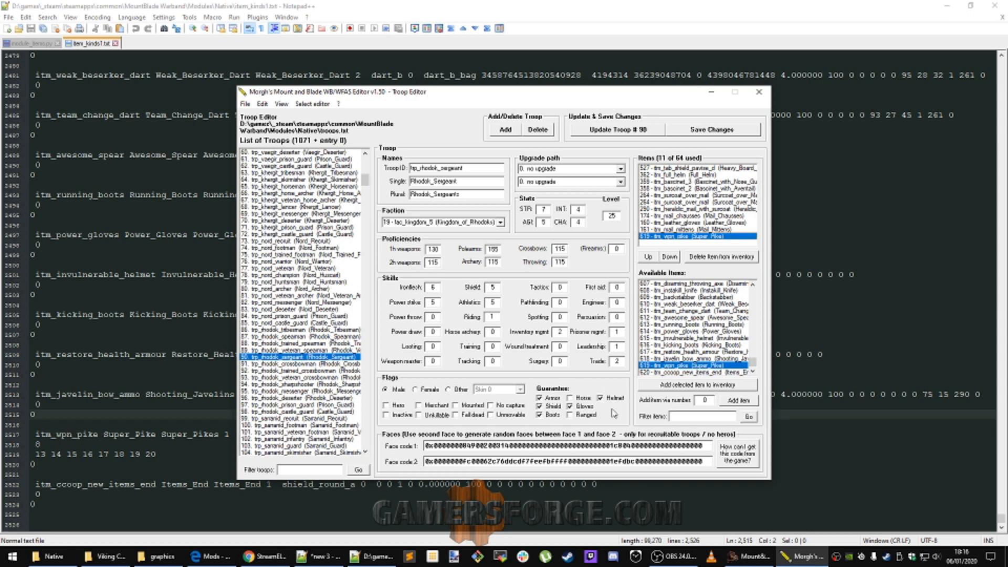
Try the Horse guarantee option for the Rhodok Sergeant and select the Invulnerable_Helmet among the available items
{"action": "left_click", "coordinate": [551, 398]}
{"action": "left_click", "coordinate": [583, 399]}
{"action": "left_click", "coordinate": [583, 400]}
{"action": "left_click", "coordinate": [694, 339]}
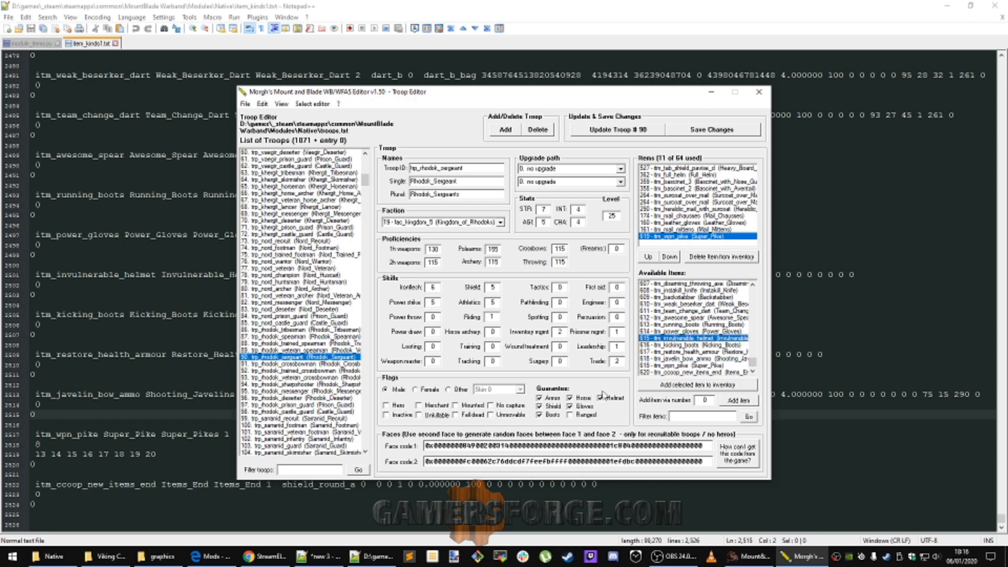
{"action": "left_click", "coordinate": [583, 398]}
Examine the Rhodok Sergeant's troop ID, singular name and list of faction choices
{"action": "left_click", "coordinate": [472, 168]}
{"action": "key", "text": "shift+Left"}
{"action": "key", "text": "shift+Left"}
{"action": "key", "text": "shift+Left"}
{"action": "key", "text": "shift+Left"}
{"action": "key", "text": "shift+Left"}
{"action": "key", "text": "shift+Left"}
{"action": "key", "text": "shift+Left"}
{"action": "key", "text": "shift+Left"}
{"action": "key", "text": "shift+Left"}
{"action": "key", "text": "shift+Left"}
{"action": "key", "text": "shift+Left"}
{"action": "left_click", "coordinate": [479, 168]}
{"action": "left_click_drag", "start_coordinate": [426, 181], "coordinate": [475, 181]}
{"action": "left_click", "coordinate": [475, 181]}
{"action": "double_click", "coordinate": [427, 182]}
{"action": "left_click", "coordinate": [501, 223]}
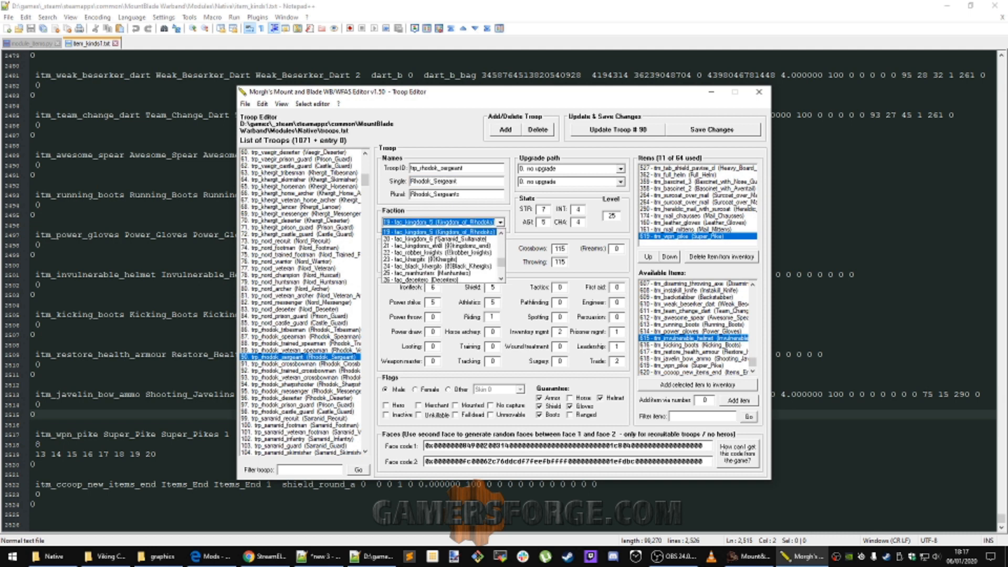
{"action": "left_click", "coordinate": [501, 225]}
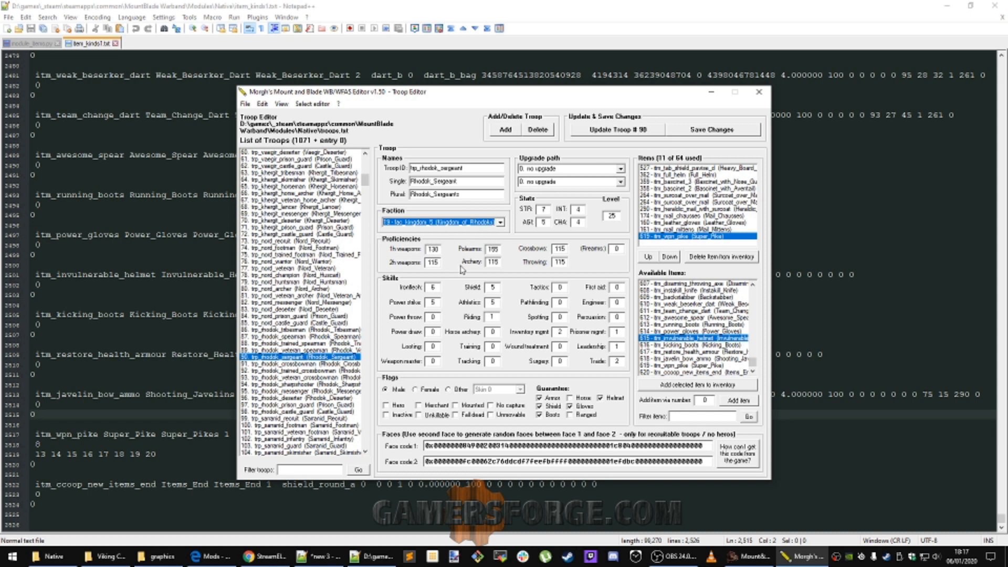
Return to the editor's main menu and open the Item editor
{"action": "left_click", "coordinate": [246, 103]}
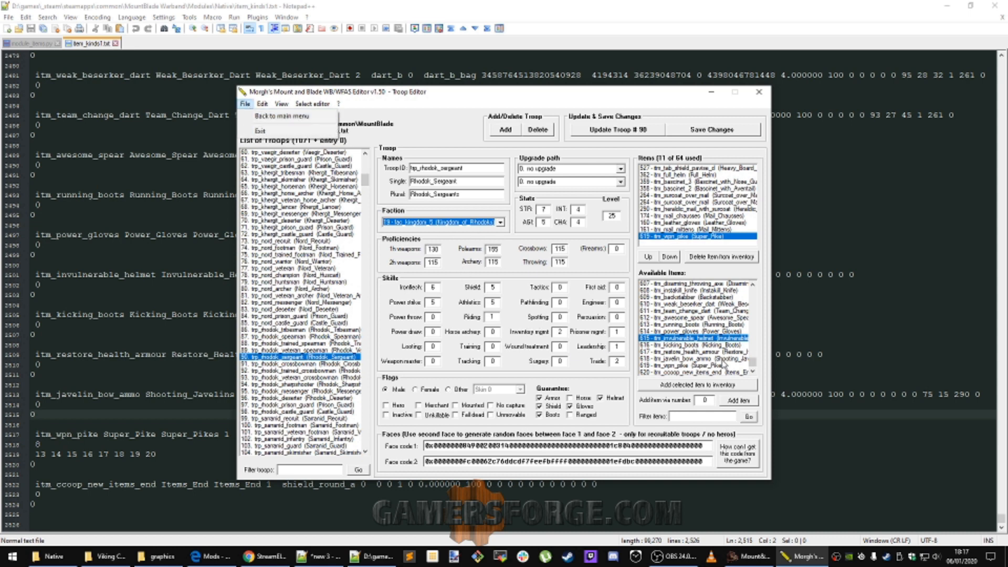
{"action": "left_click", "coordinate": [268, 117]}
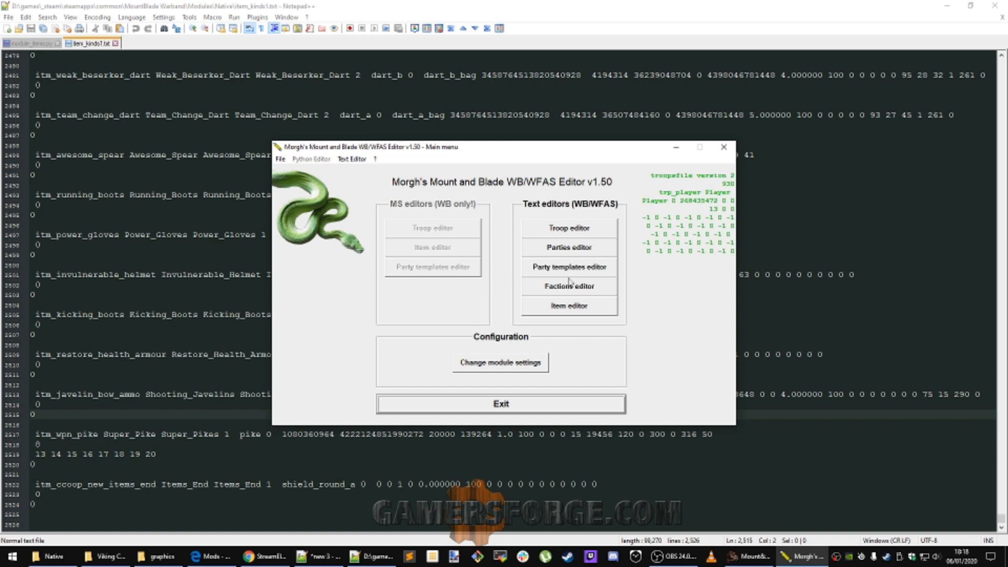
{"action": "left_click", "coordinate": [569, 309]}
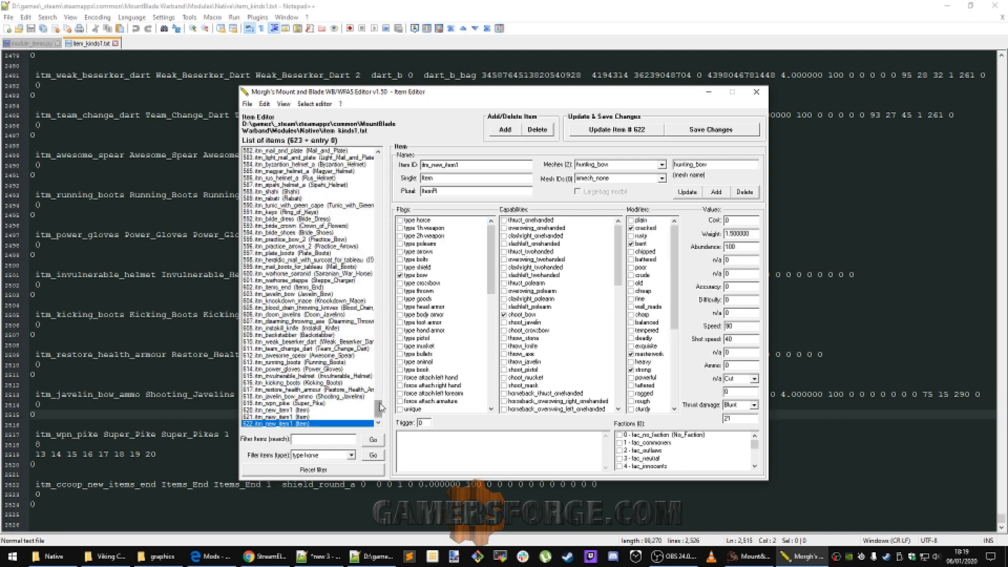
Change the item ID of the new steppe warhorse item 621 to itm_new_item2 and update the item
{"action": "left_click_drag", "start_coordinate": [379, 405], "coordinate": [379, 408]}
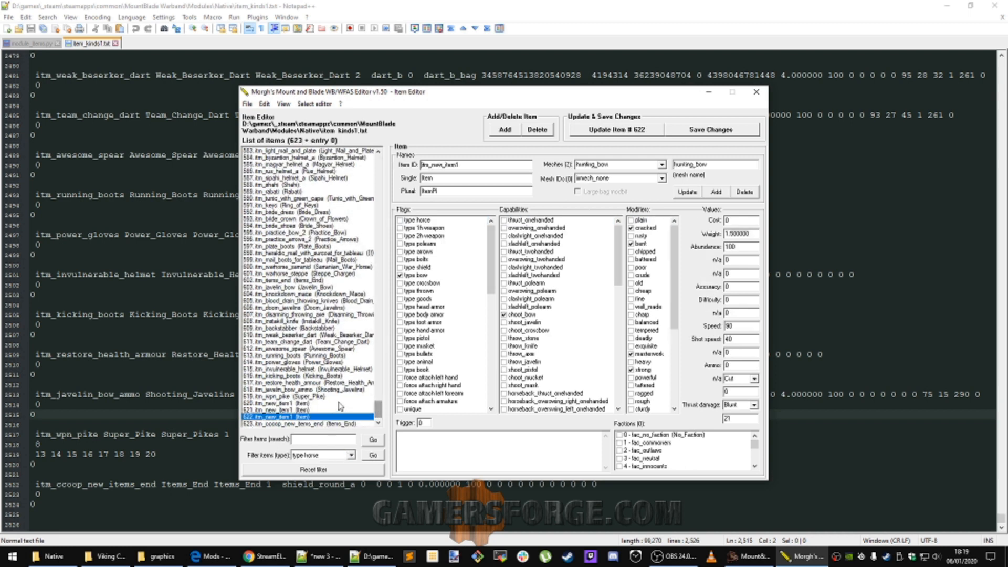
{"action": "left_click", "coordinate": [310, 396]}
{"action": "left_click", "coordinate": [281, 404]}
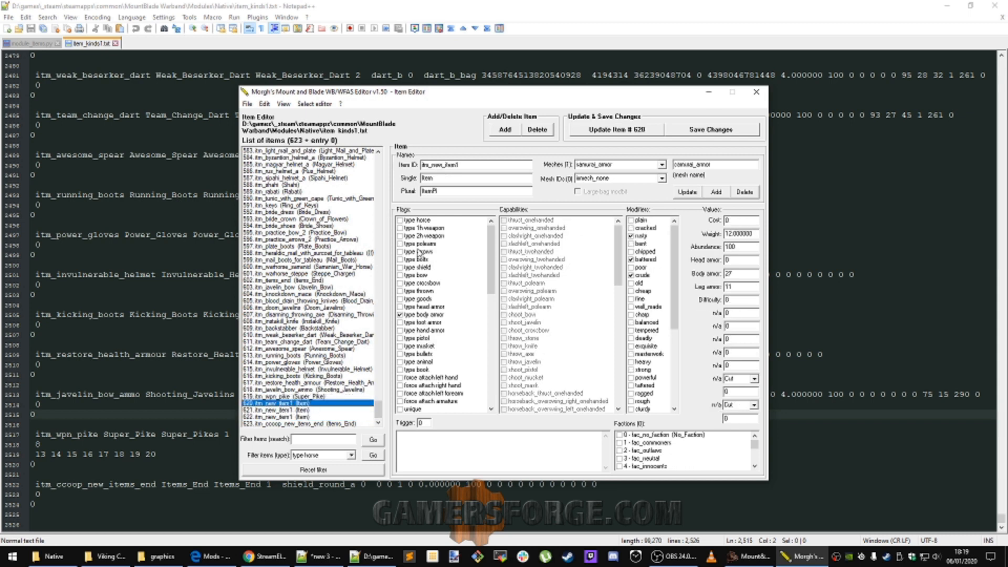
{"action": "left_click", "coordinate": [308, 410]}
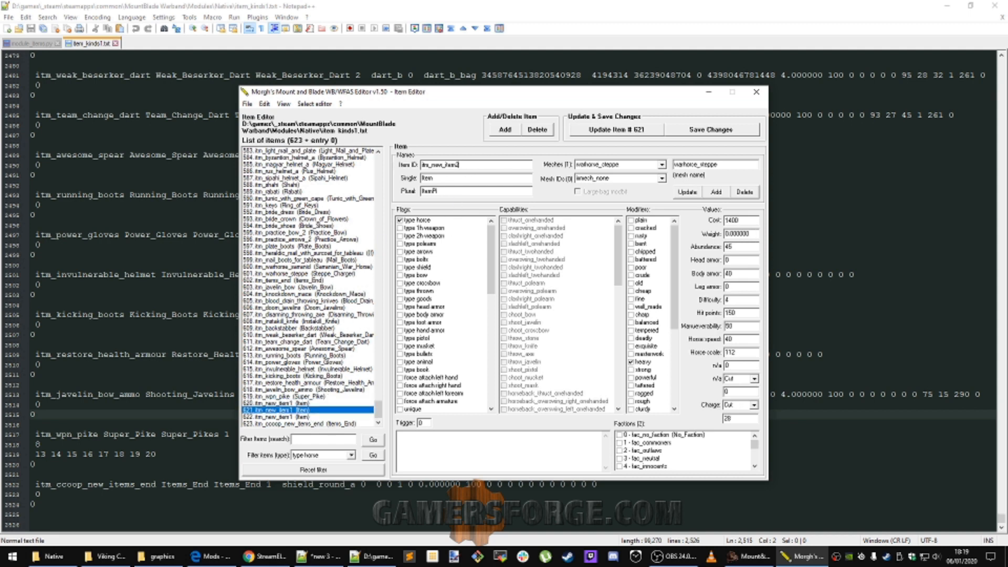
{"action": "left_click", "coordinate": [590, 132]}
{"action": "left_click", "coordinate": [502, 333]}
Change the item ID of the new hunting bow item 622 to itm_new_item3 and update the item
{"action": "left_click", "coordinate": [304, 417]}
{"action": "left_click", "coordinate": [473, 162]}
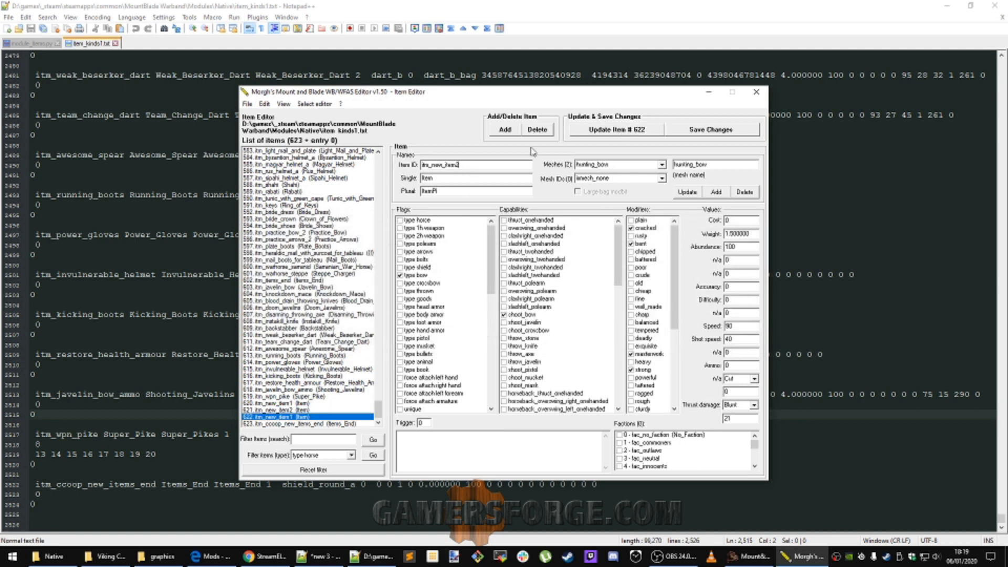
{"action": "left_click", "coordinate": [588, 132]}
{"action": "left_click", "coordinate": [502, 334]}
{"action": "left_click", "coordinate": [284, 404]}
{"action": "left_click", "coordinate": [305, 417]}
{"action": "left_click", "coordinate": [599, 131]}
{"action": "left_click", "coordinate": [501, 332]}
View the Restore_Health_Armour, itm_new_item1 and itm_new_item3 entries
{"action": "left_click", "coordinate": [321, 383]}
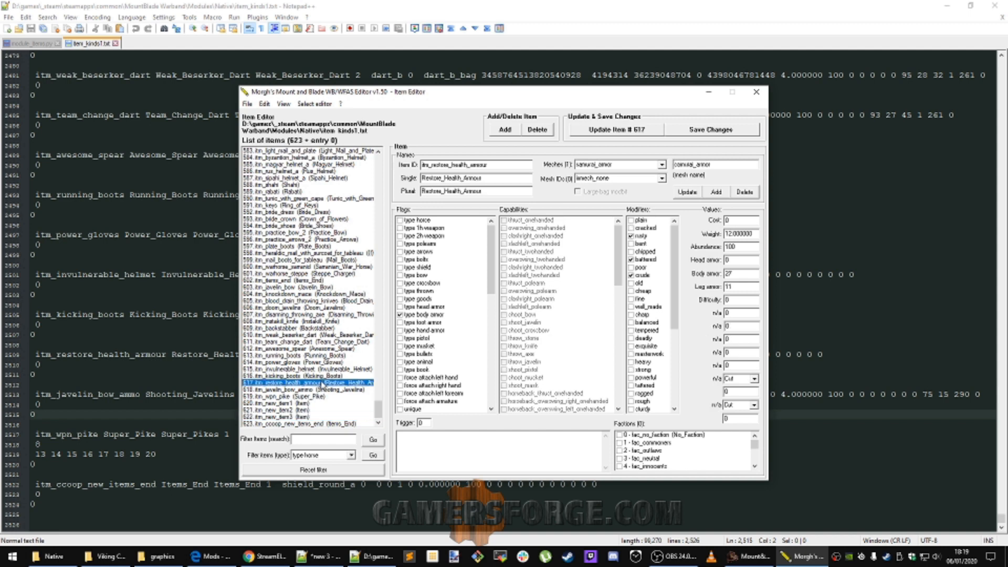
{"action": "left_click", "coordinate": [297, 404]}
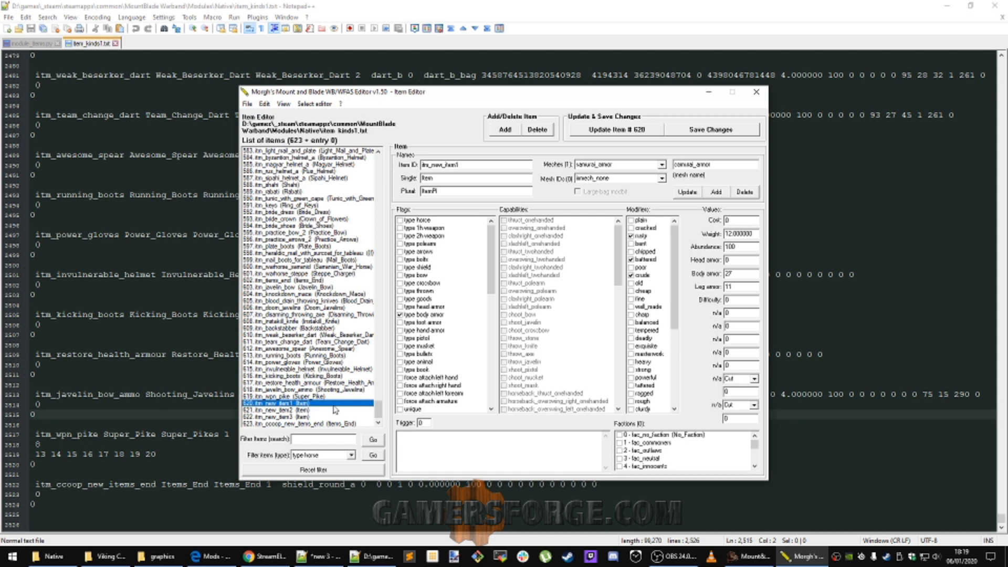
{"action": "left_click", "coordinate": [309, 416]}
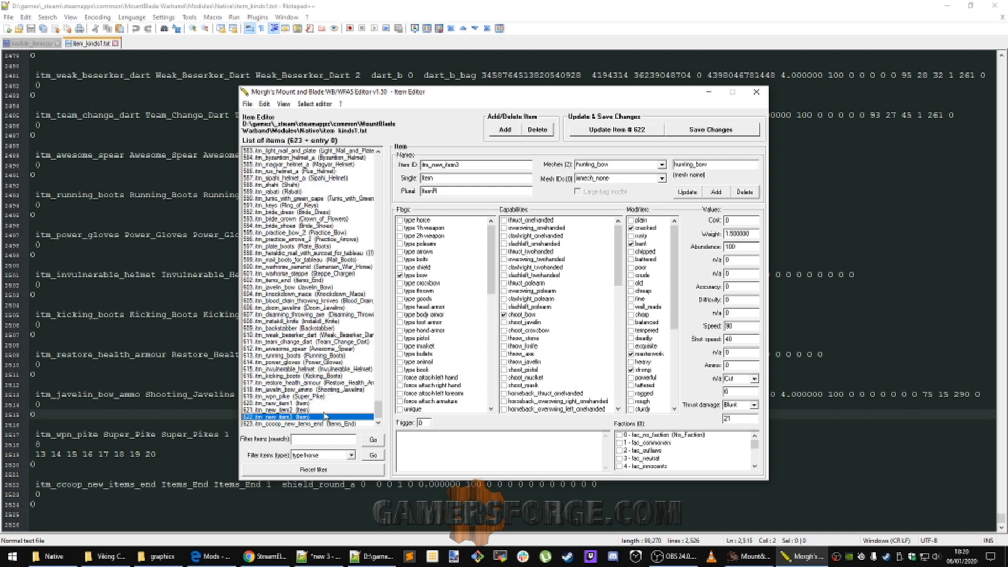
View the 100-amount practice throwing daggers, tutorial bolts and tutorial arrows entries near the start of the item list
{"action": "scroll", "coordinate": [306, 325], "scroll_direction": "up", "scroll_amount": 20}
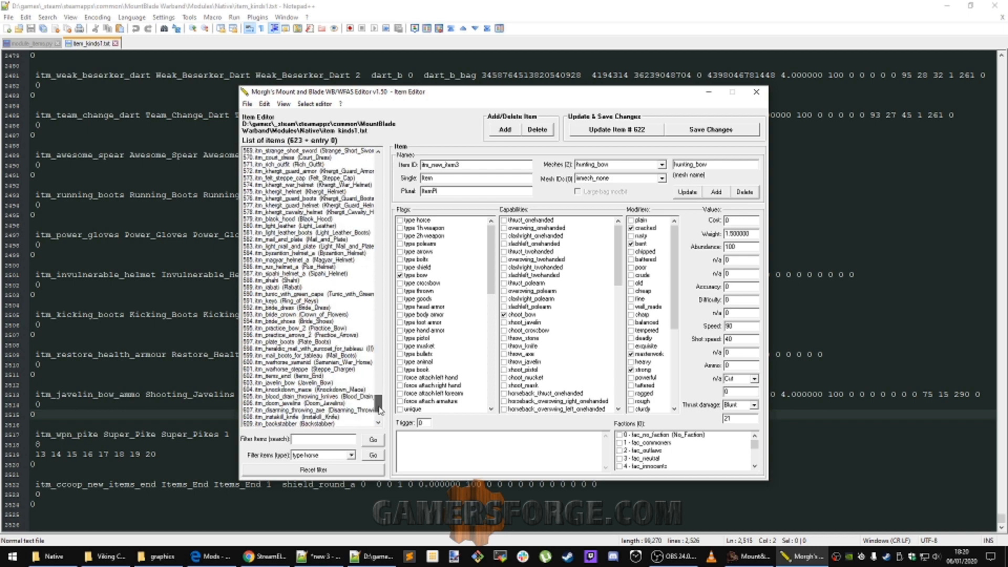
{"action": "left_click_drag", "start_coordinate": [380, 380], "coordinate": [386, 165]}
{"action": "left_click", "coordinate": [309, 376]}
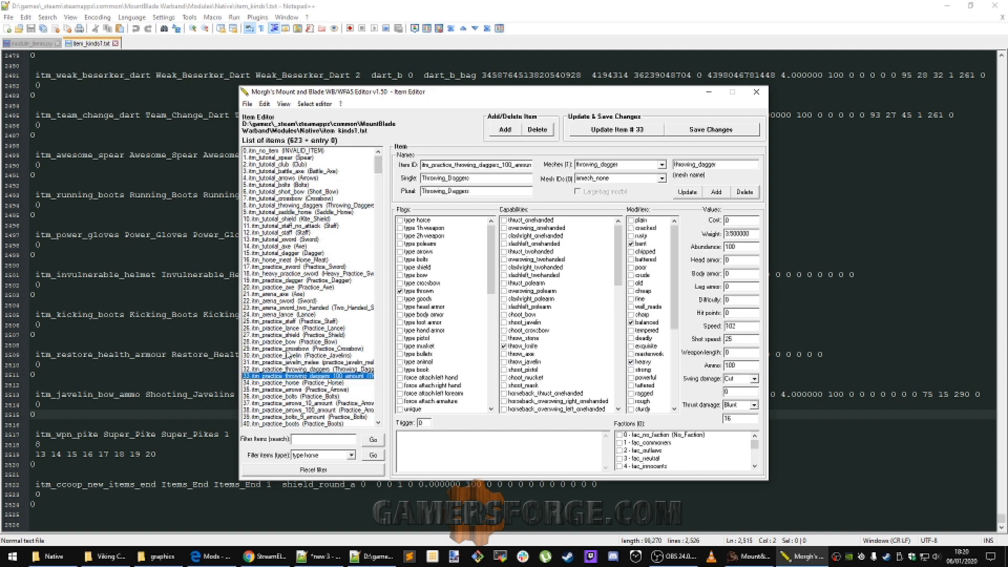
{"action": "left_click", "coordinate": [289, 186]}
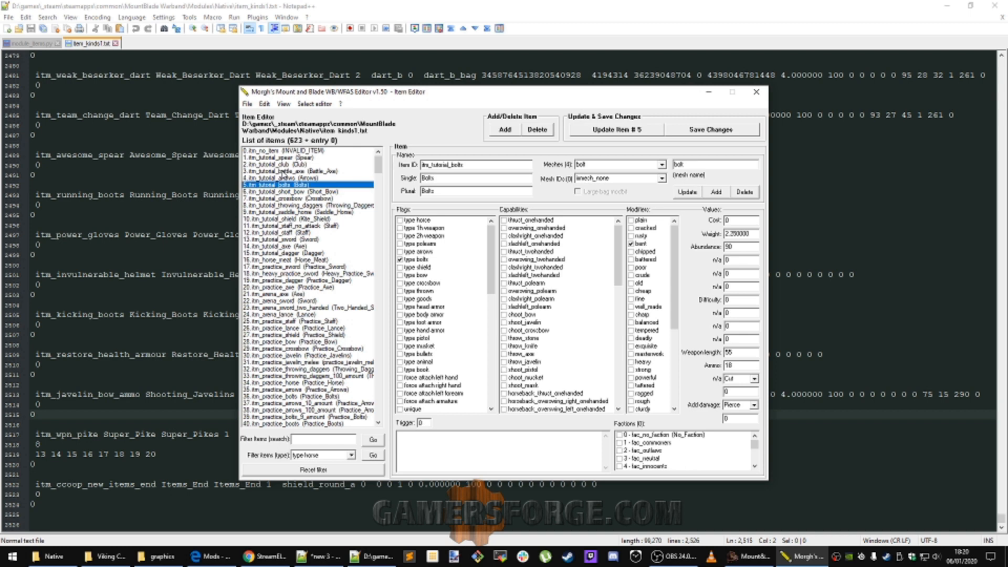
{"action": "left_click", "coordinate": [288, 178]}
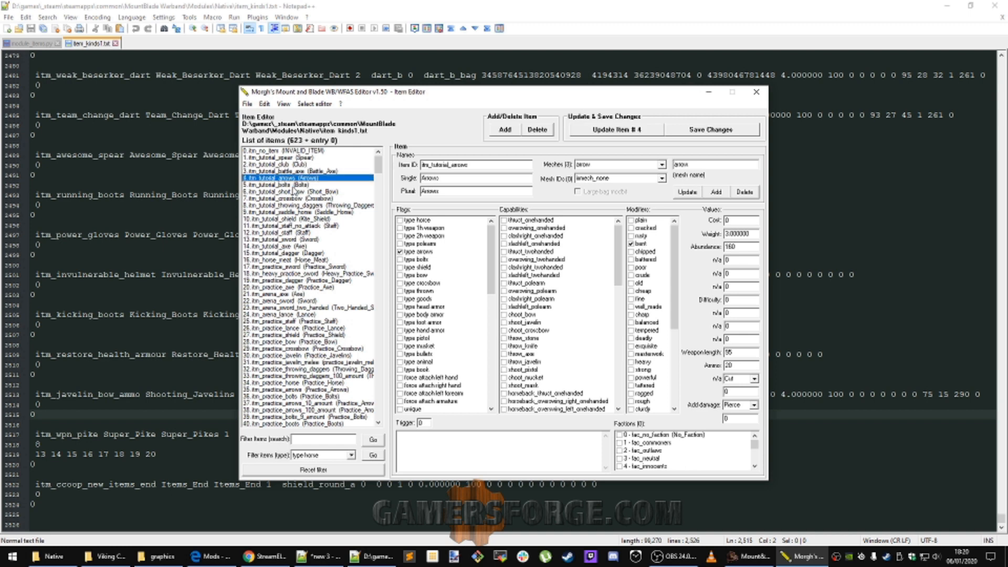
Examine the merchandise flag and the faction list of the tutorial spear item
{"action": "left_click", "coordinate": [299, 158]}
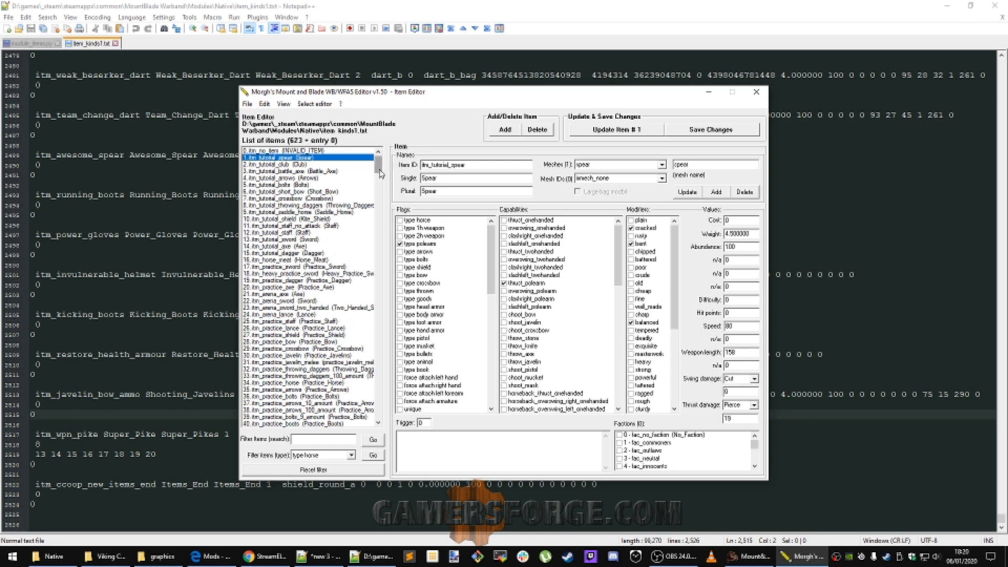
{"action": "left_click_drag", "start_coordinate": [488, 269], "coordinate": [487, 328]}
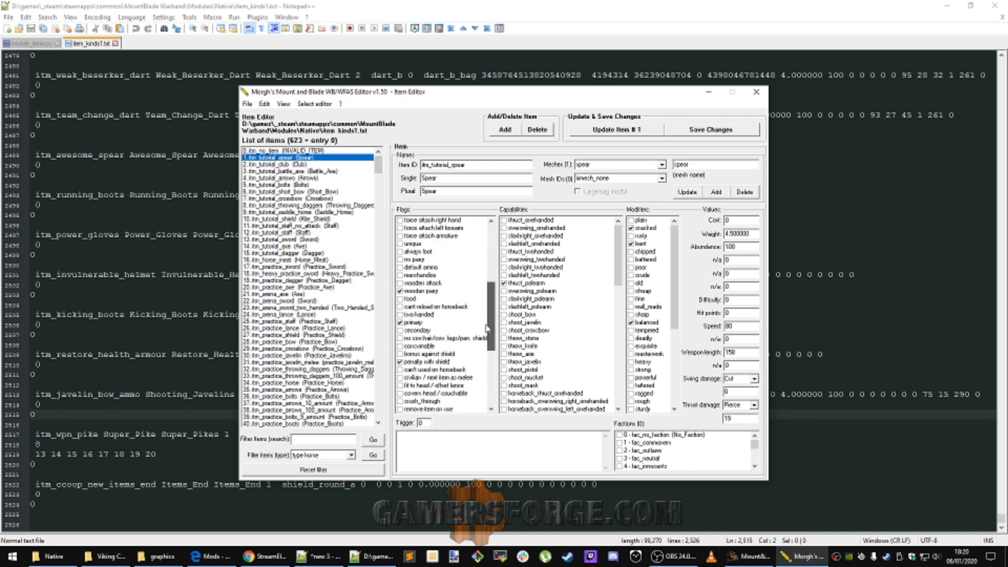
{"action": "left_click", "coordinate": [412, 276]}
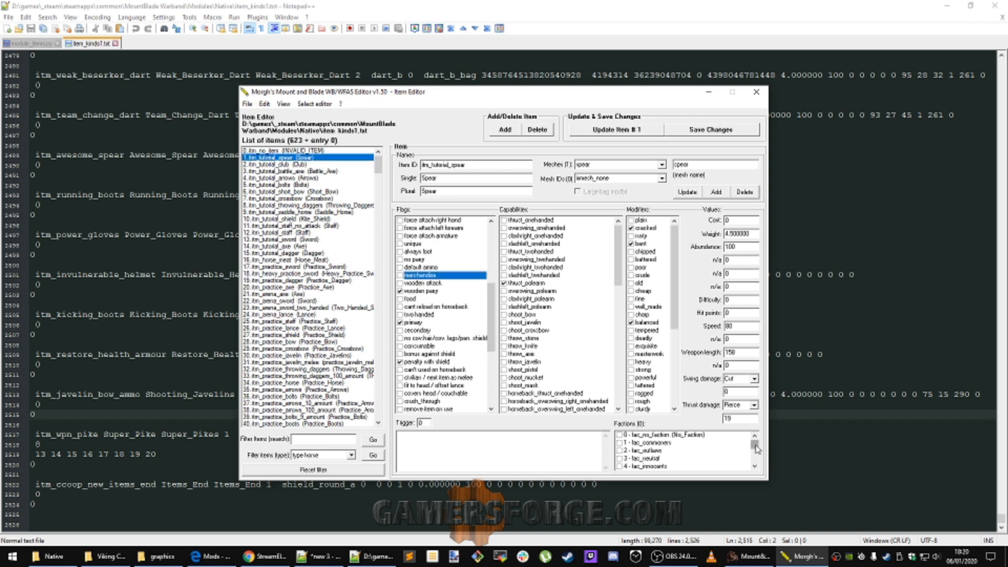
{"action": "left_click_drag", "start_coordinate": [757, 448], "coordinate": [756, 439]}
View the tutorial bolts, tutorial spear and tutorial saddle horse entries
{"action": "left_click", "coordinate": [318, 185]}
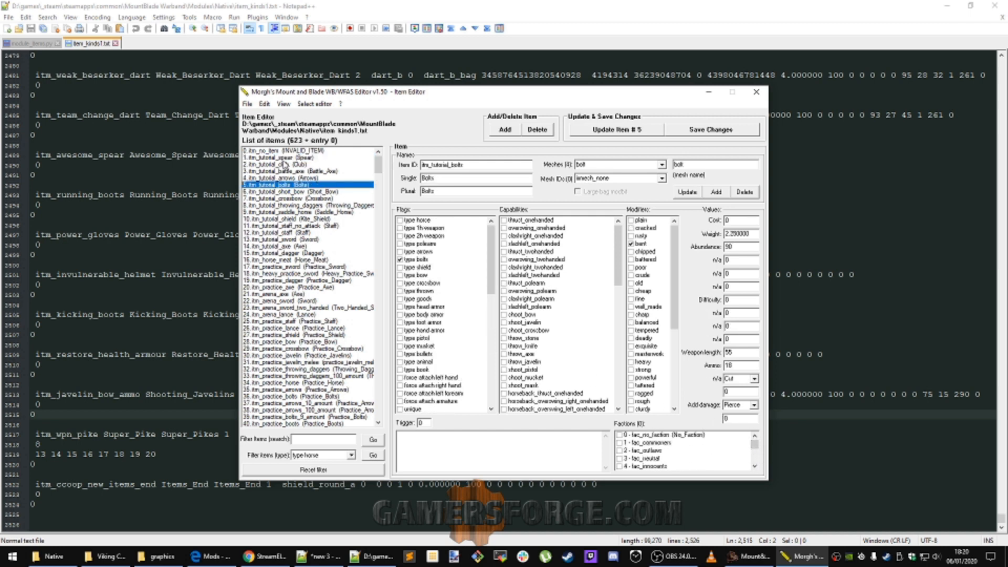
{"action": "left_click", "coordinate": [284, 159]}
{"action": "left_click", "coordinate": [284, 212]}
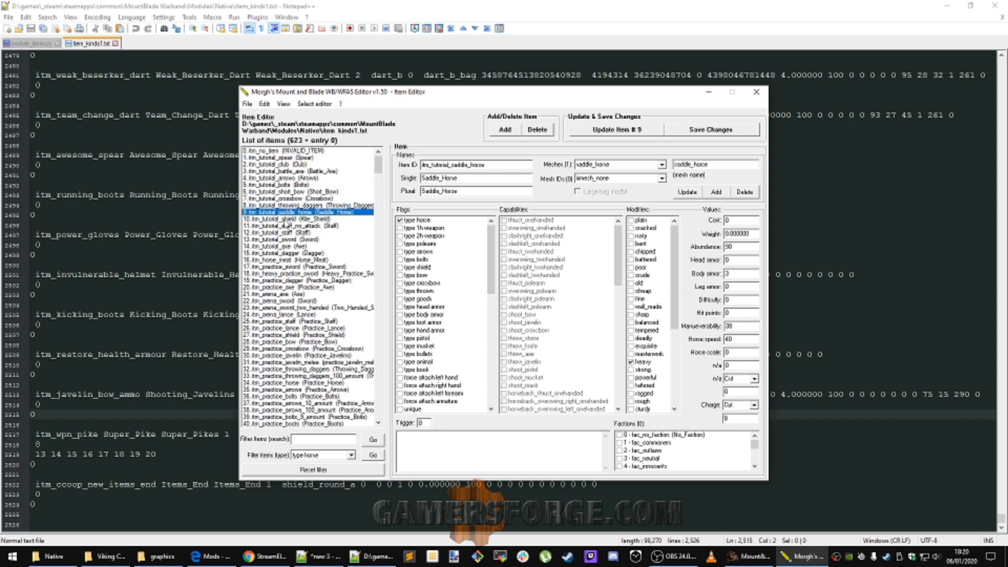
Check the mesh and mesh ID choices of the tutorial battle axe without changing them
{"action": "left_click", "coordinate": [294, 172]}
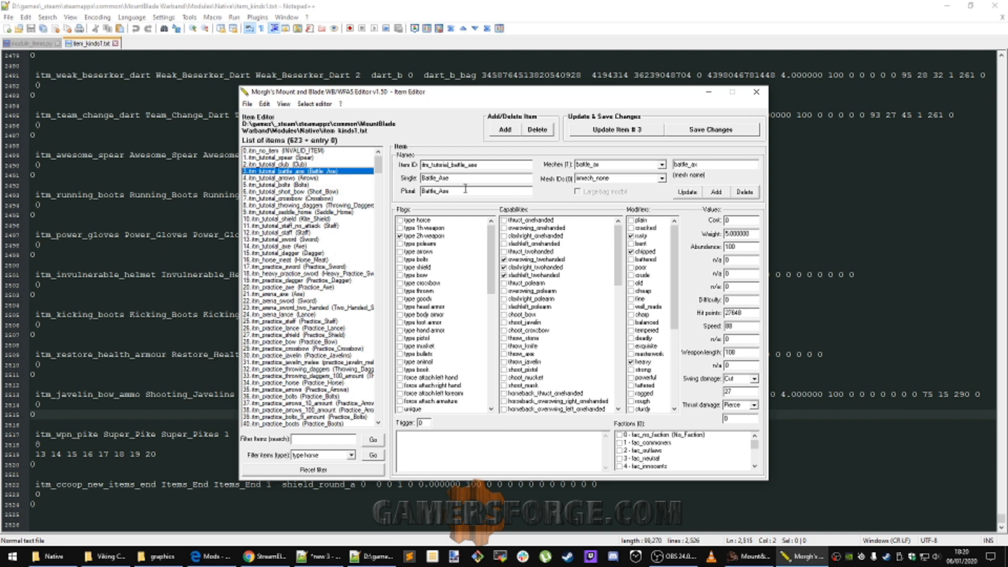
{"action": "left_click", "coordinate": [662, 164]}
{"action": "left_click", "coordinate": [663, 165]}
{"action": "left_click", "coordinate": [298, 171]}
{"action": "left_click", "coordinate": [663, 166]}
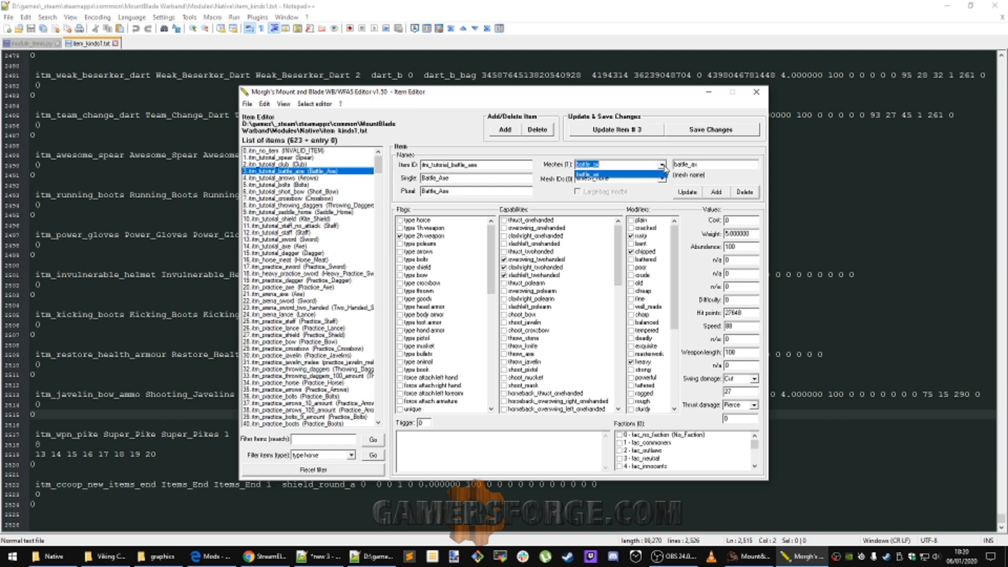
{"action": "left_click", "coordinate": [663, 173]}
{"action": "left_click", "coordinate": [663, 179]}
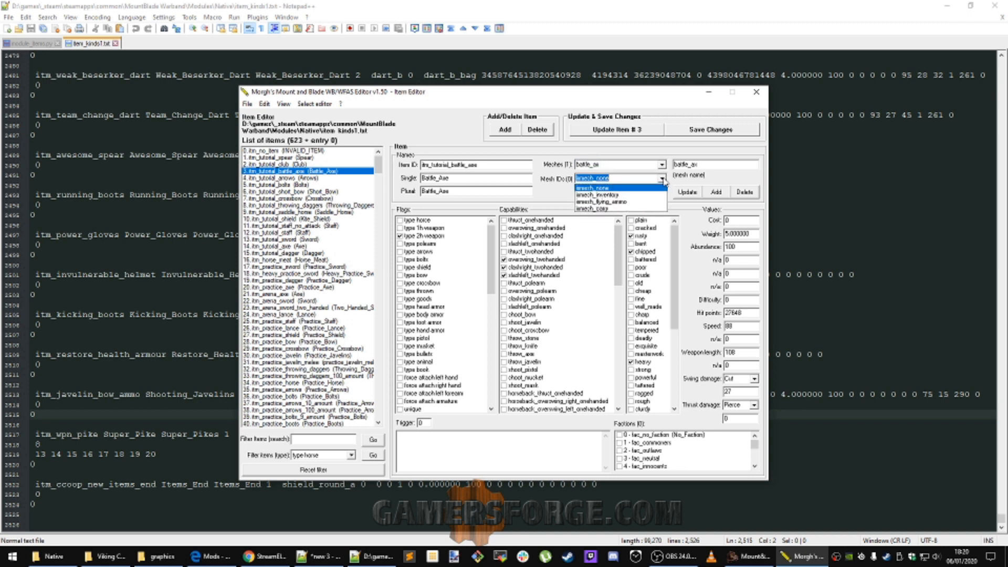
{"action": "left_click", "coordinate": [663, 166]}
{"action": "left_click", "coordinate": [663, 166]}
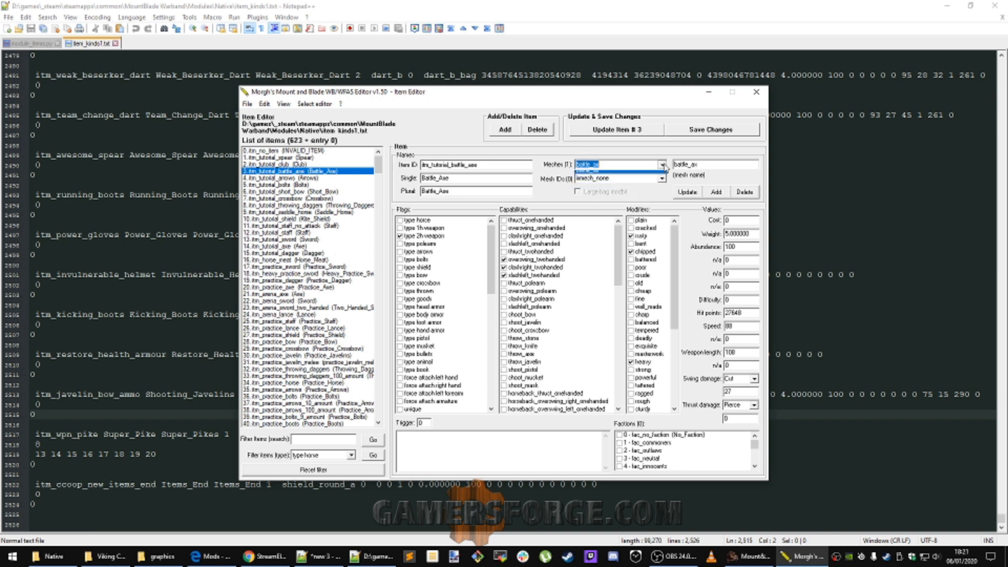
{"action": "left_click", "coordinate": [664, 167]}
{"action": "left_click", "coordinate": [622, 164]}
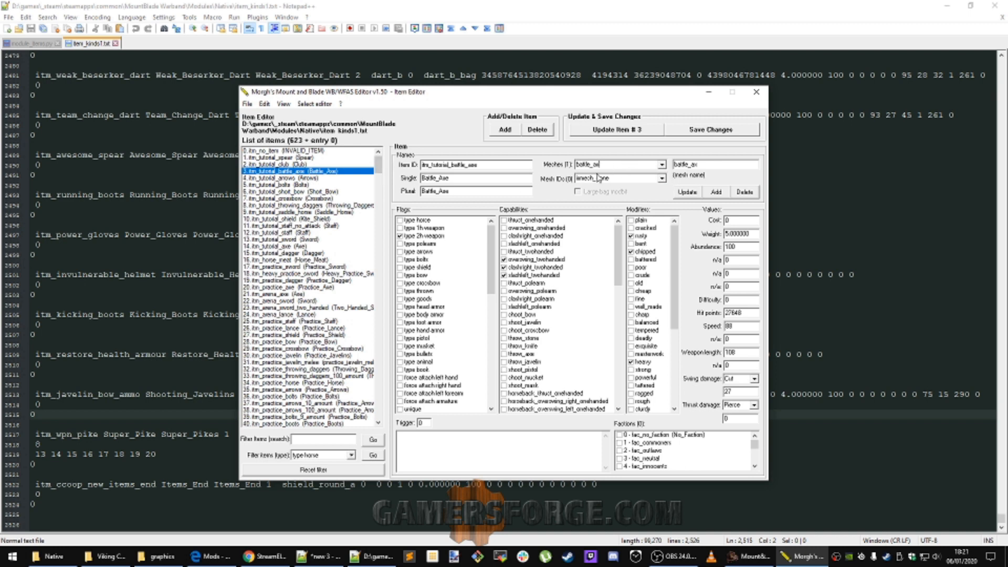
Compare the mesh name of the tutorial sword with that of the tutorial battle axe
{"action": "left_click", "coordinate": [292, 240]}
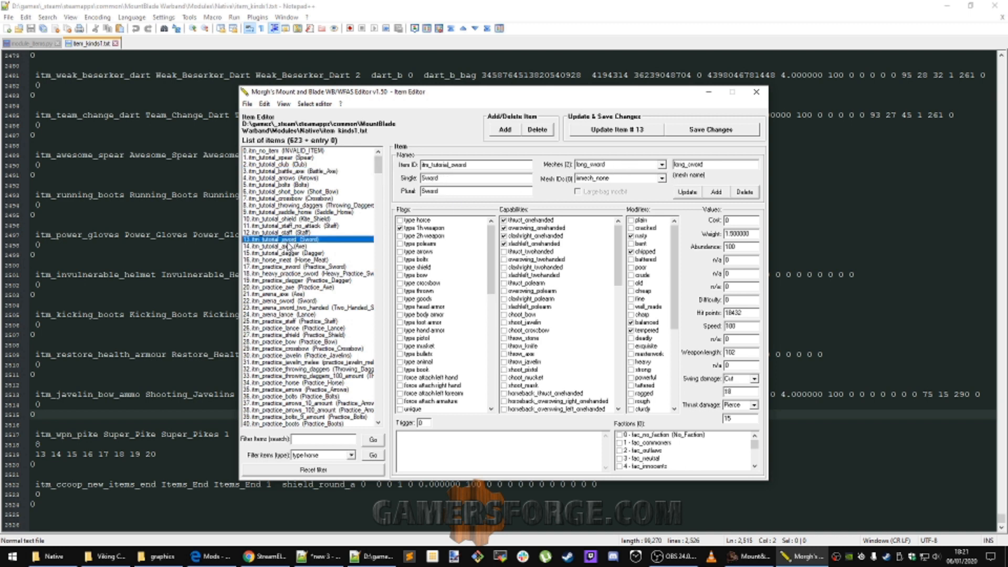
{"action": "double_click", "coordinate": [592, 166]}
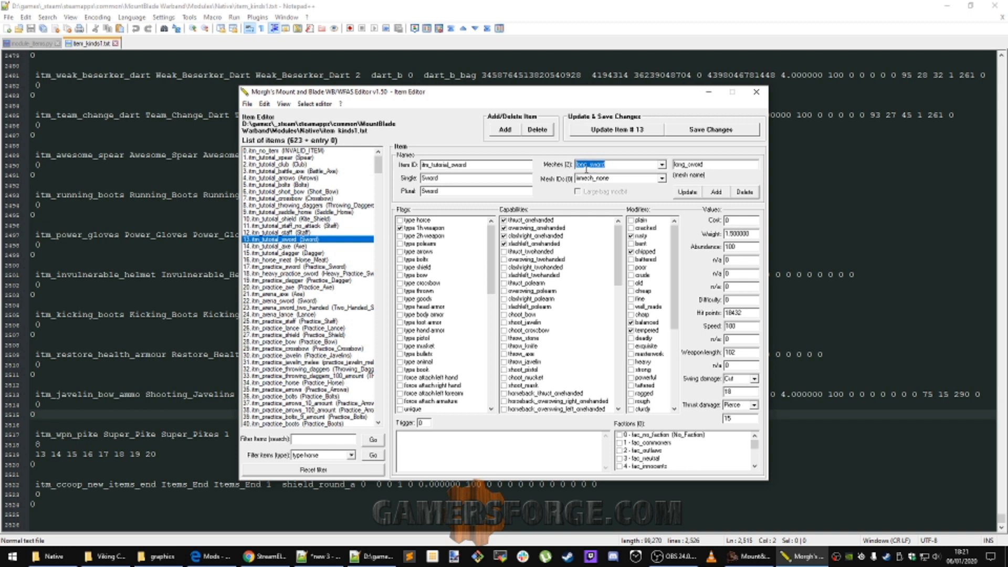
{"action": "left_click", "coordinate": [287, 171]}
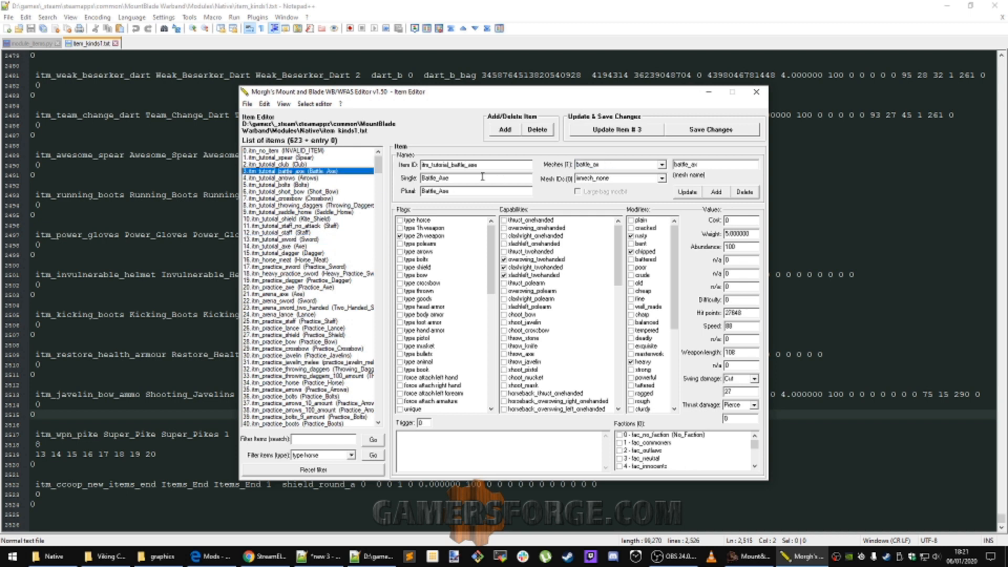
Inspect the mesh names of the Coat_of_Mail and the Sarranid_Sword (itm_arabian_sword_a) items
{"action": "left_click_drag", "start_coordinate": [378, 163], "coordinate": [378, 244]}
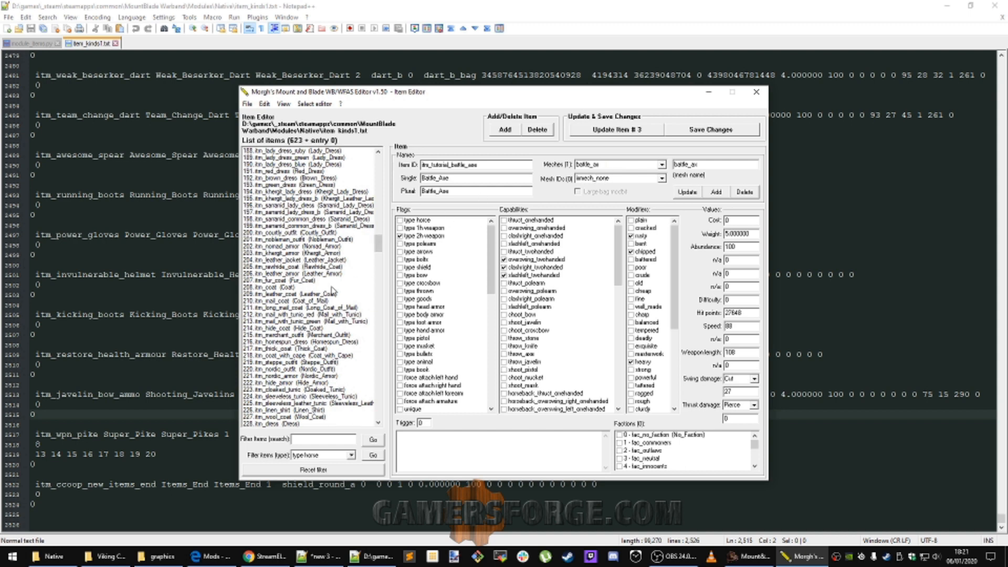
{"action": "left_click", "coordinate": [303, 302]}
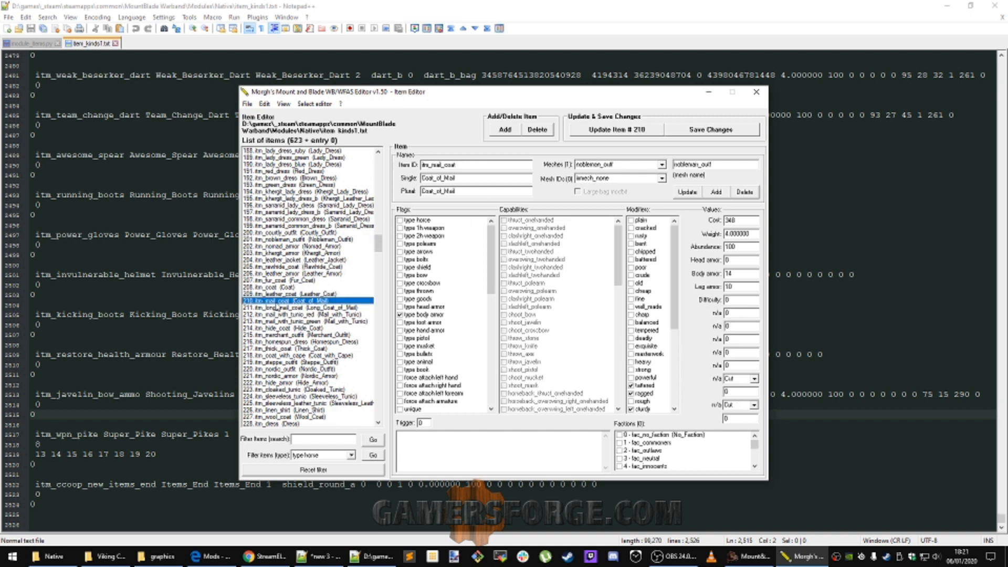
{"action": "double_click", "coordinate": [612, 165]}
{"action": "left_click", "coordinate": [627, 164]}
{"action": "left_click_drag", "start_coordinate": [379, 244], "coordinate": [374, 325]}
{"action": "left_click", "coordinate": [287, 259]}
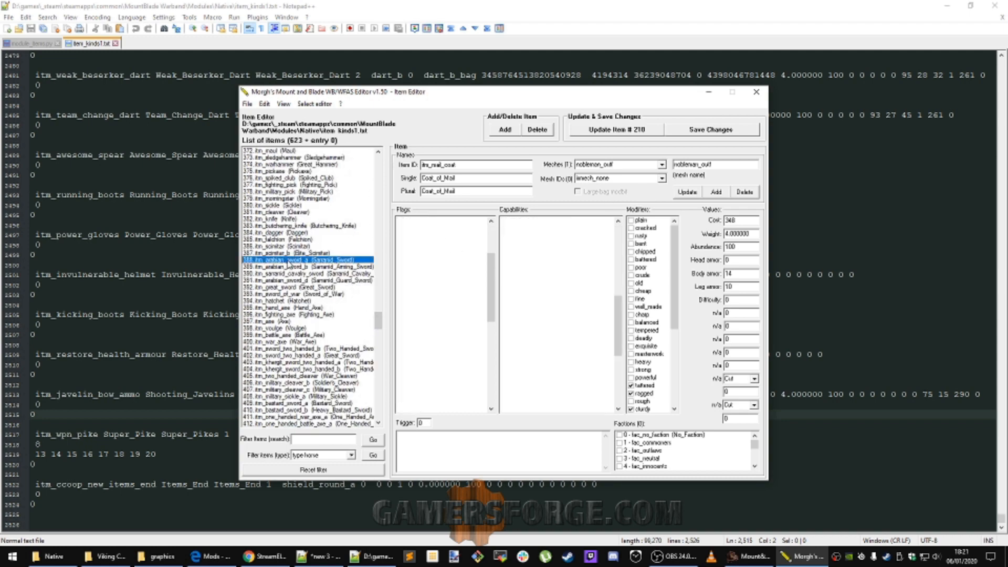
{"action": "double_click", "coordinate": [634, 165]}
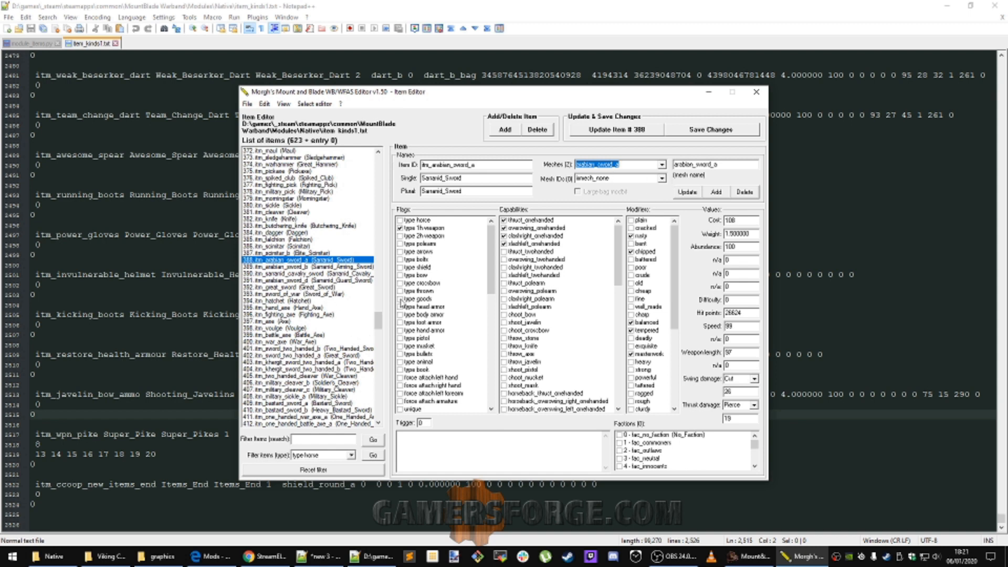
Filter the item list by "strange" and view the mesh names of the strange swords, helmet, boots and armor
{"action": "left_click", "coordinate": [317, 439]}
{"action": "type", "text": "strange"}
{"action": "key", "text": "Return"}
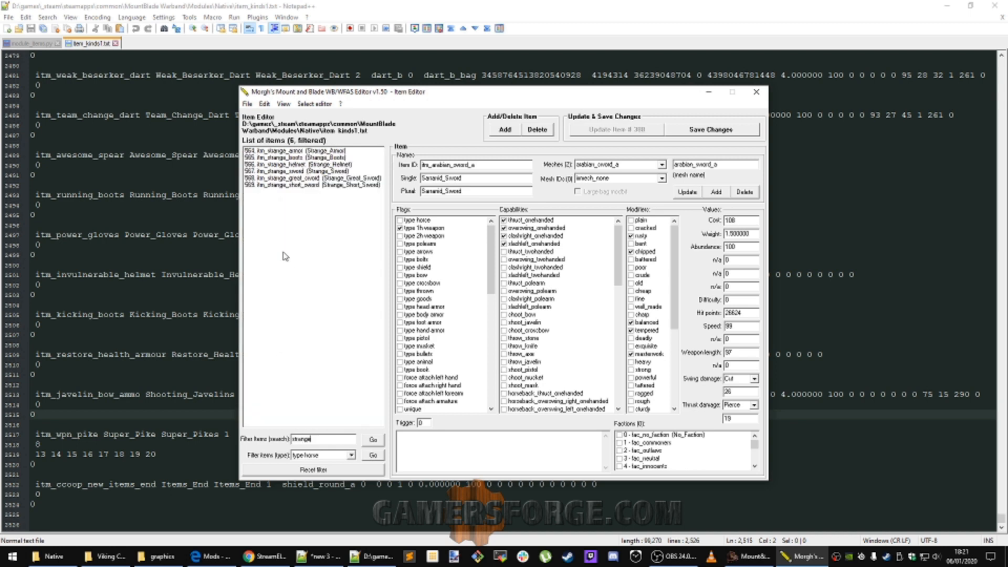
{"action": "left_click", "coordinate": [301, 152]}
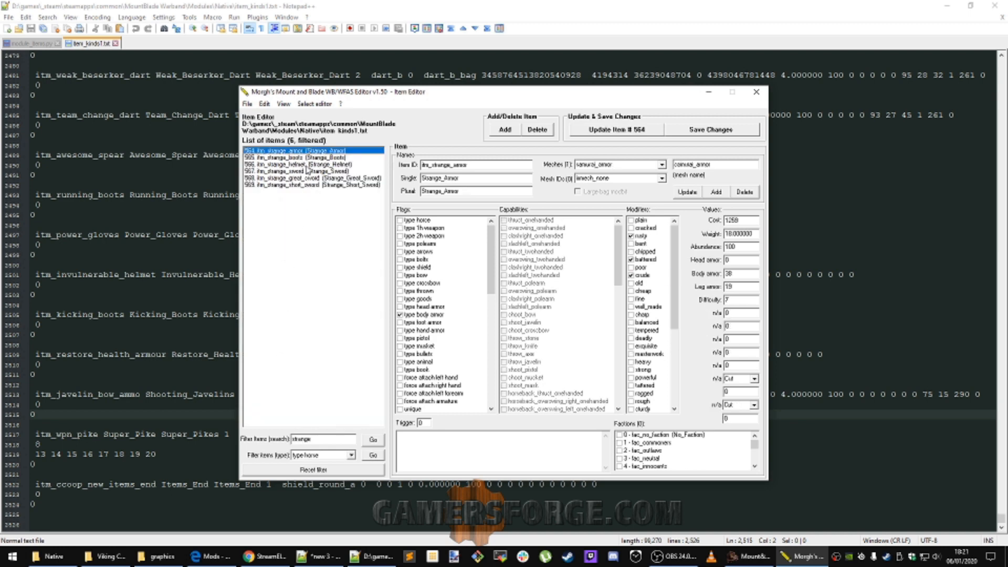
{"action": "left_click", "coordinate": [307, 171]}
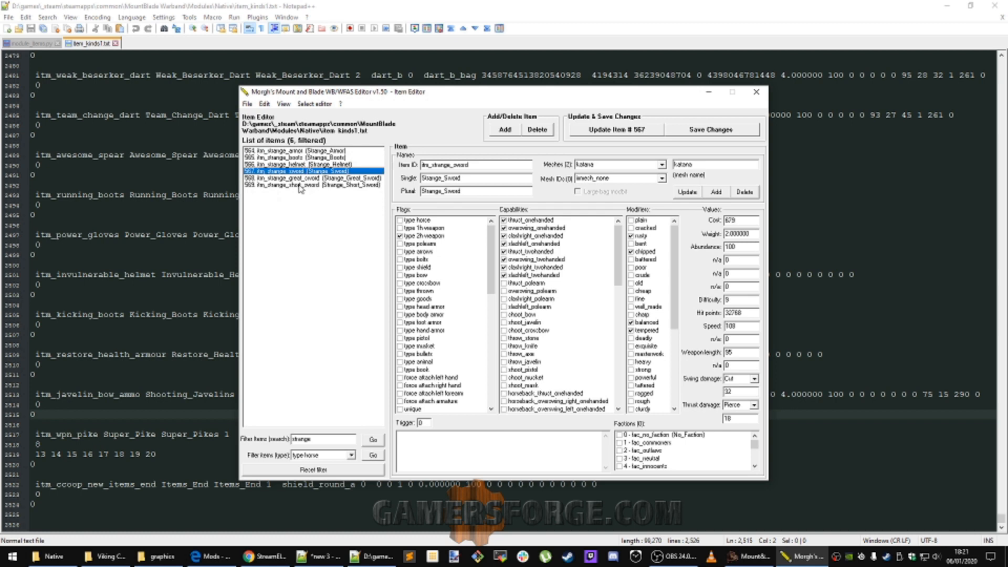
{"action": "left_click", "coordinate": [300, 185]}
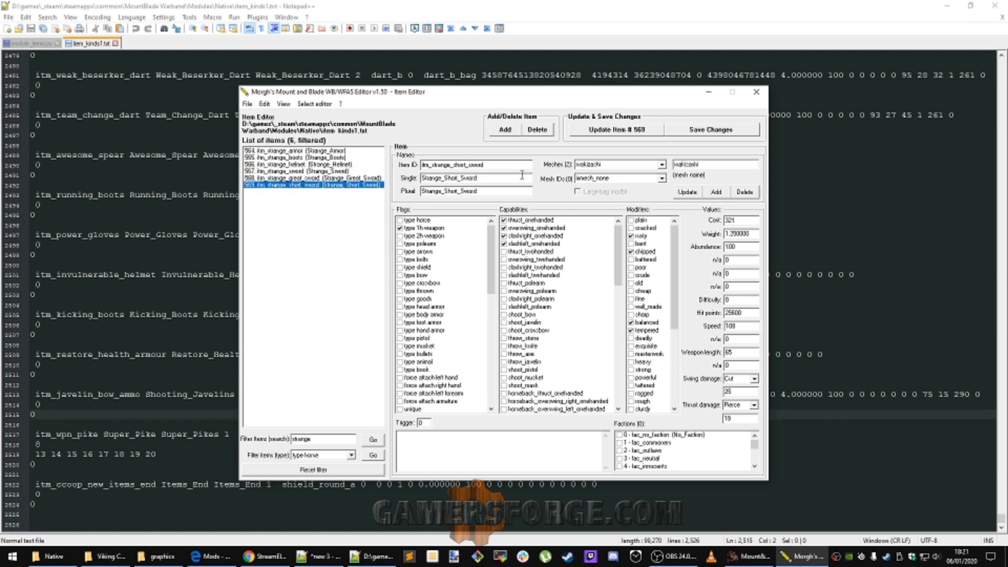
{"action": "left_click", "coordinate": [306, 178]}
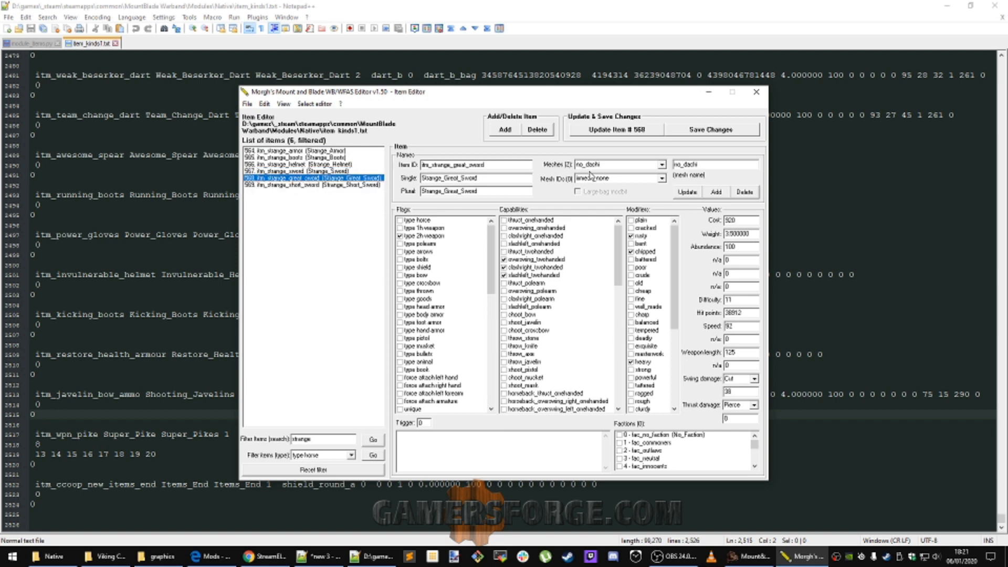
{"action": "left_click", "coordinate": [295, 171]}
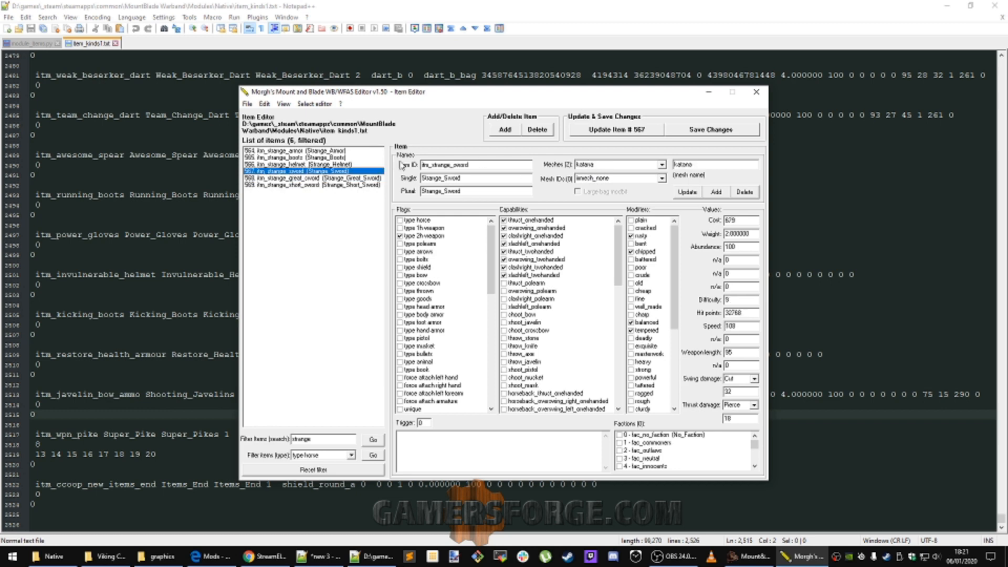
{"action": "left_click", "coordinate": [315, 164]}
{"action": "left_click", "coordinate": [316, 157]}
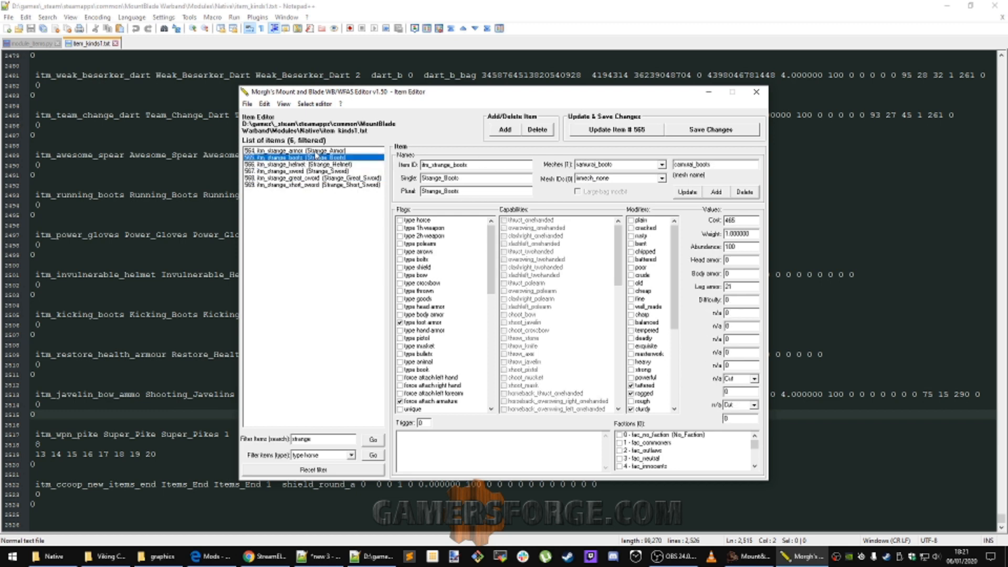
{"action": "left_click", "coordinate": [315, 150]}
Examine the merchandise flag and the faction list of the Strange_Short_Sword item
{"action": "left_click", "coordinate": [306, 185]}
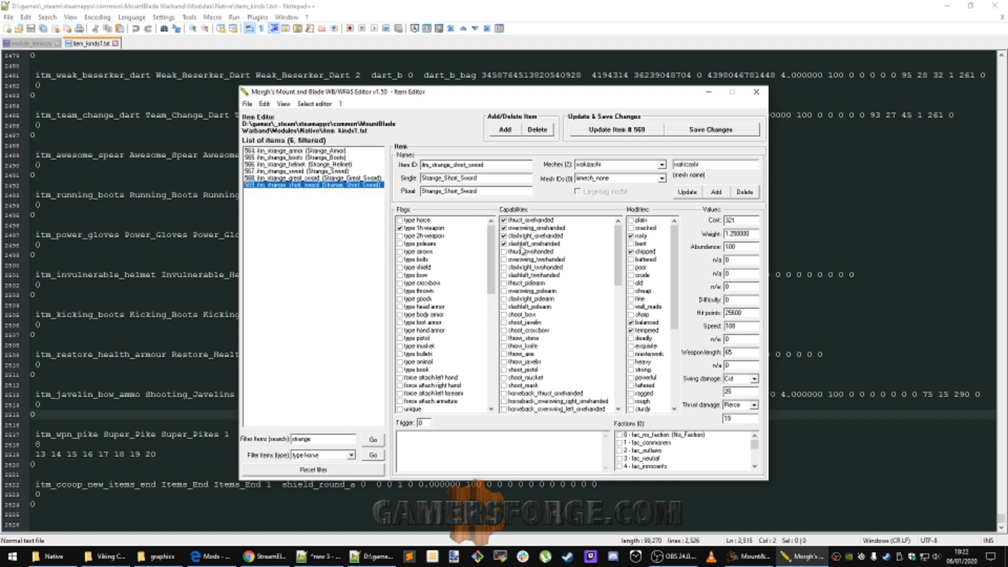
{"action": "left_click_drag", "start_coordinate": [492, 231], "coordinate": [491, 288]}
{"action": "left_click", "coordinate": [476, 291]}
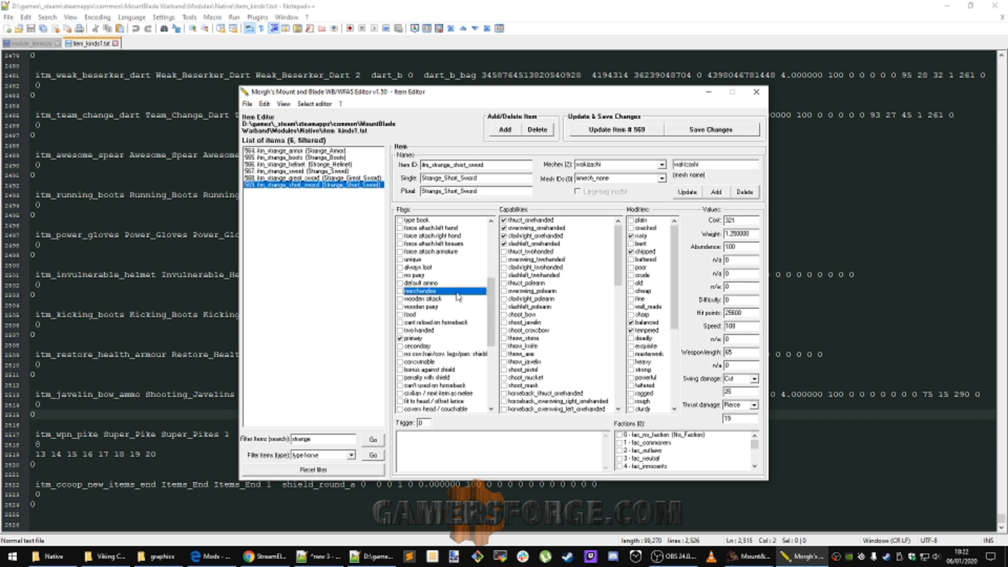
{"action": "mouse_move", "coordinate": [757, 448]}
{"action": "left_mouse_down"}
{"action": "mouse_move", "coordinate": [757, 465]}
{"action": "mouse_move", "coordinate": [754, 440]}
{"action": "left_mouse_up"}
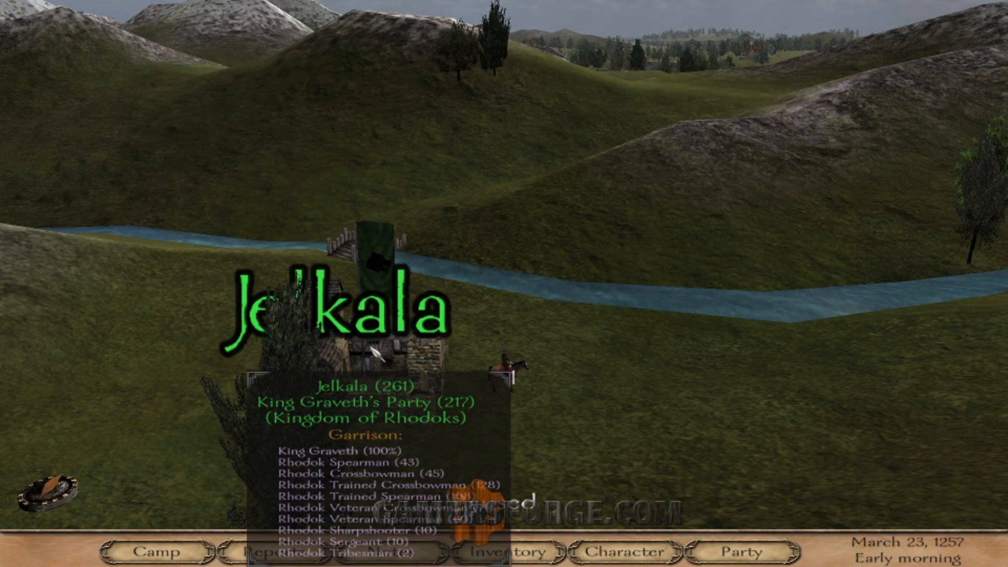
In Mount & Blade: Warband, enter the town of Jelkala and go to its marketplace
{"action": "left_click", "coordinate": [397, 362]}
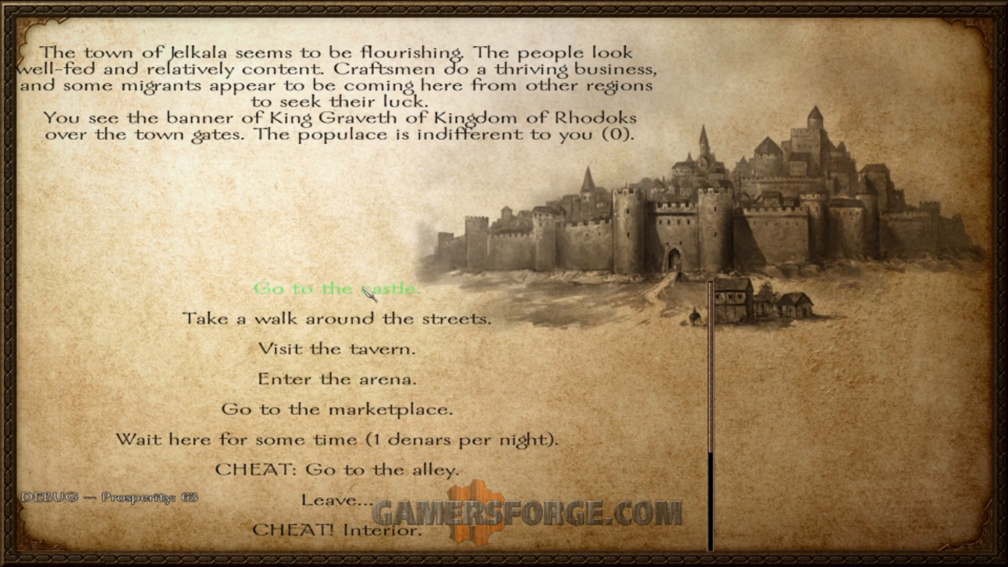
{"action": "left_click", "coordinate": [374, 410]}
{"action": "left_click", "coordinate": [344, 417]}
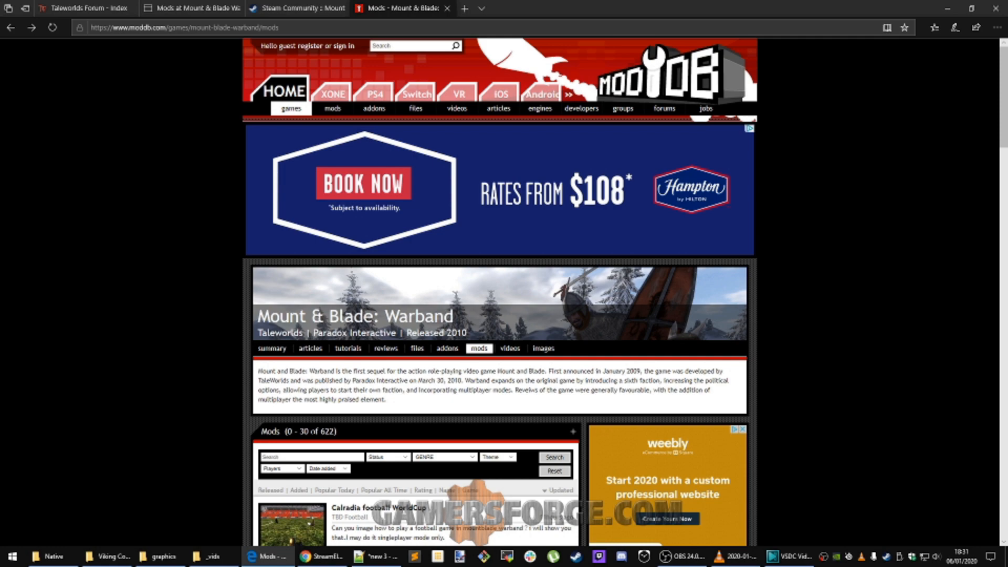
Browse the Mount & Blade: Warband mods listing on ModDB in the web browser
{"action": "scroll", "coordinate": [152, 390], "scroll_direction": "down", "scroll_amount": 10}
{"action": "scroll", "coordinate": [156, 381], "scroll_direction": "up", "scroll_amount": 7}
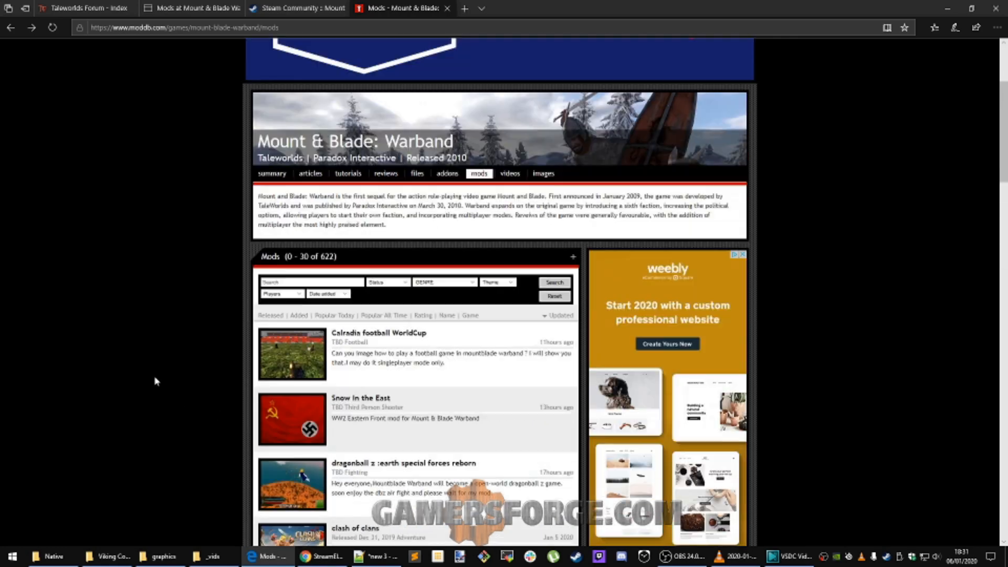
{"action": "scroll", "coordinate": [156, 381], "scroll_direction": "up", "scroll_amount": 3}
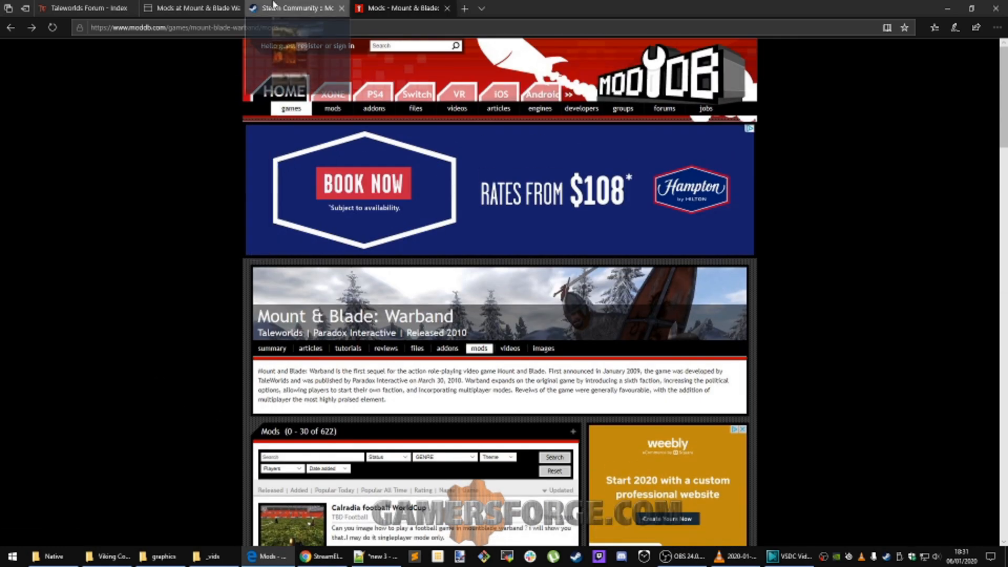
Browse the Mount & Blade: Warband Steam Workshop page, including its popular items and tag categories
{"action": "left_click", "coordinate": [295, 8]}
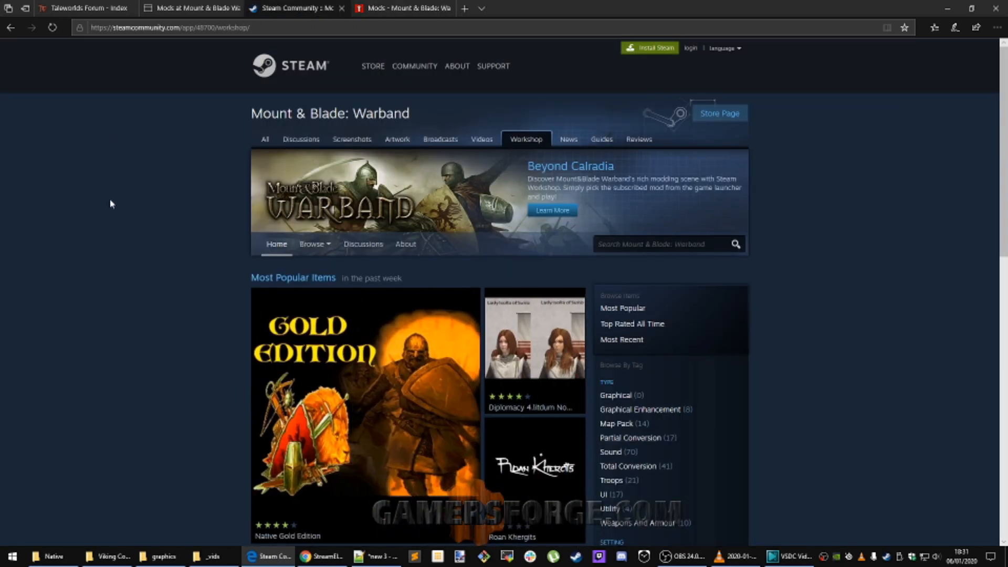
{"action": "scroll", "coordinate": [111, 205], "scroll_direction": "down", "scroll_amount": 7}
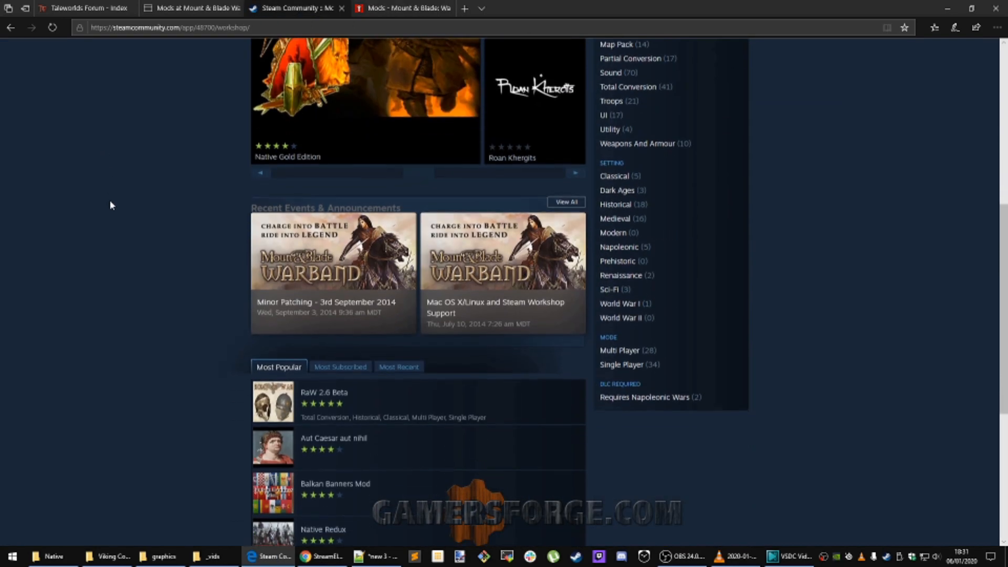
{"action": "scroll", "coordinate": [110, 205], "scroll_direction": "down", "scroll_amount": 3}
{"action": "scroll", "coordinate": [110, 205], "scroll_direction": "up", "scroll_amount": 3}
{"action": "scroll", "coordinate": [110, 205], "scroll_direction": "up", "scroll_amount": 10}
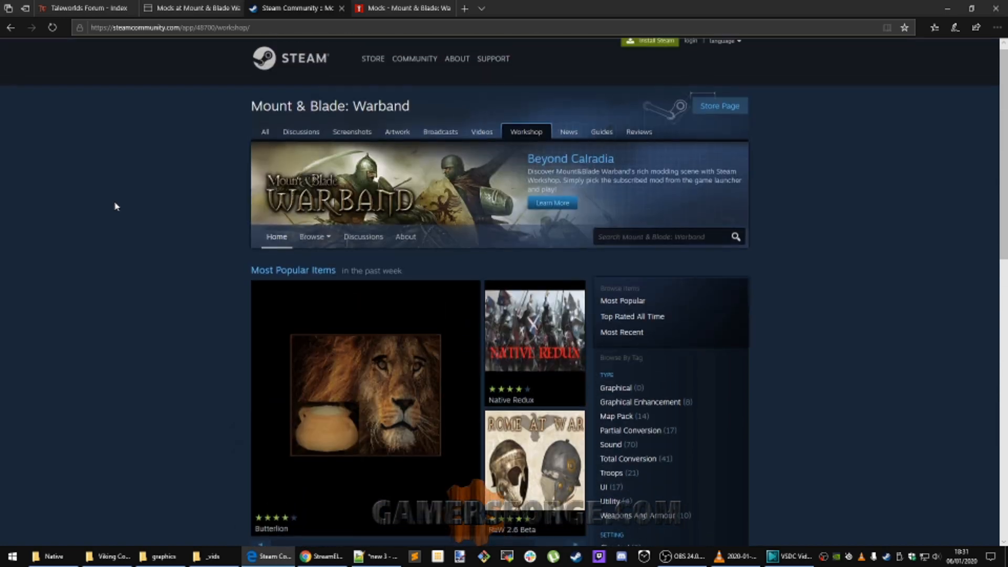
View the Nexus Mods Warband listing and the TaleWorlds forum index, and revisit the other open mod sites
{"action": "key", "text": "ctrl+shift+Tab"}
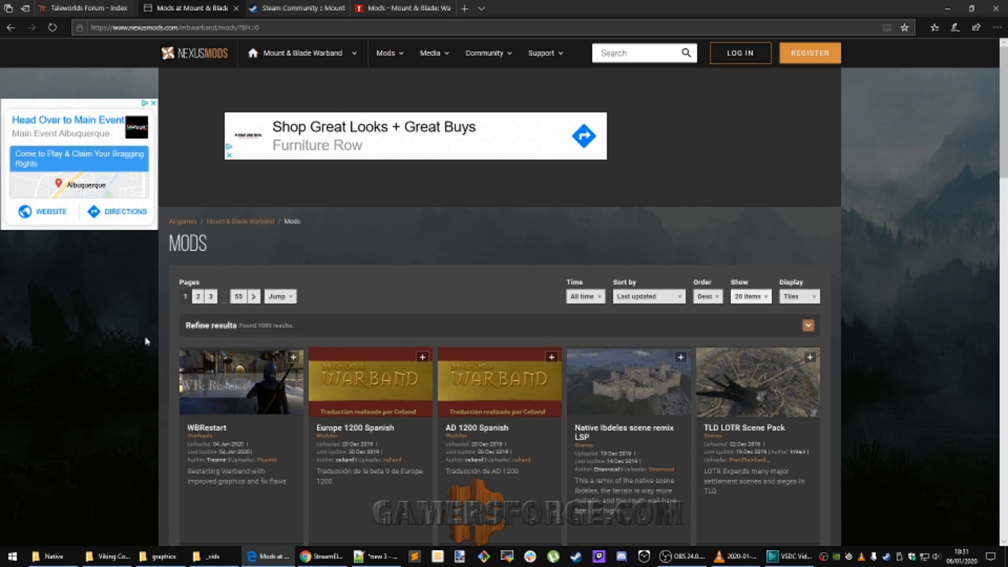
{"action": "left_click", "coordinate": [89, 8]}
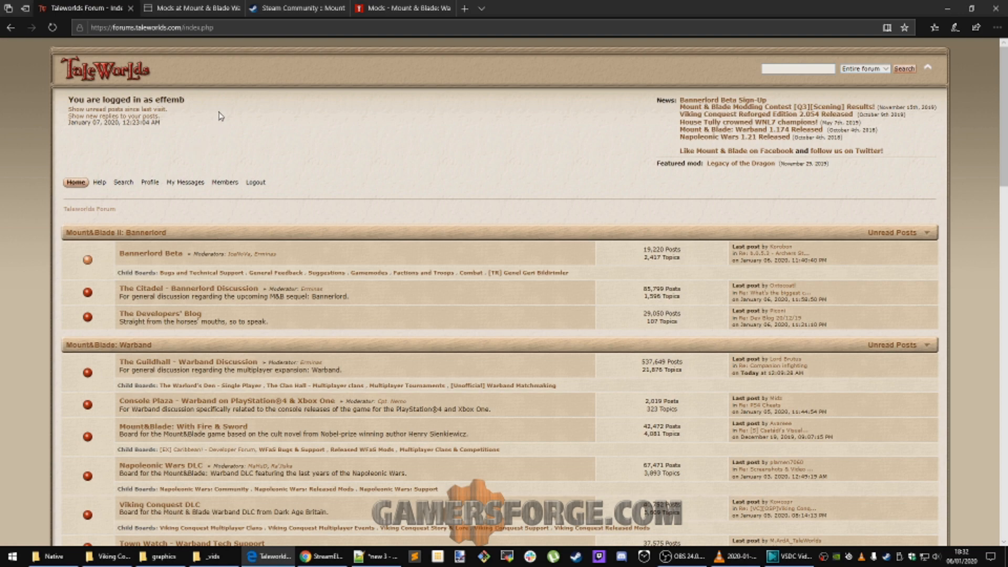
{"action": "left_click", "coordinate": [189, 8]}
{"action": "left_click", "coordinate": [292, 7]}
{"action": "left_click", "coordinate": [401, 8]}
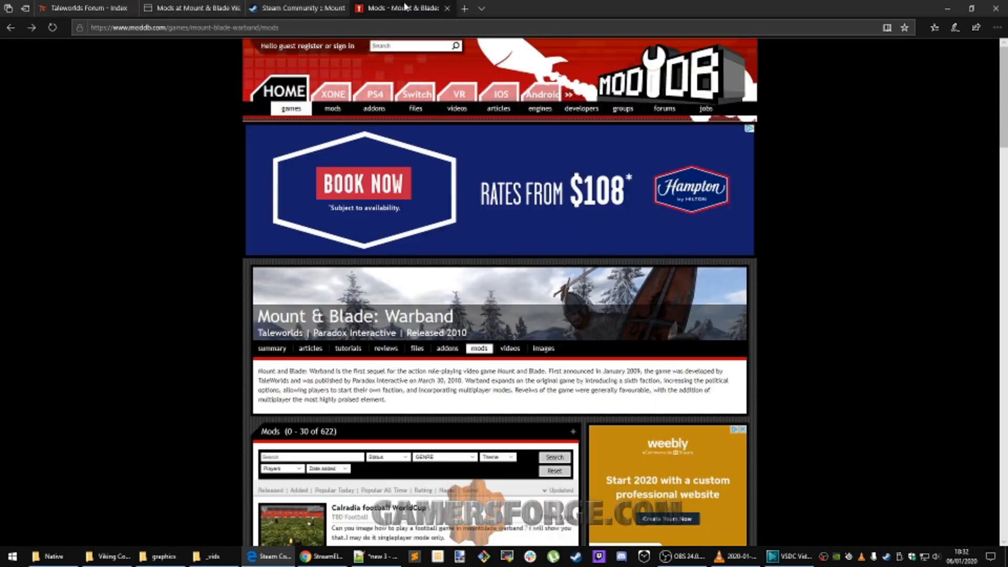
{"action": "left_click", "coordinate": [92, 7]}
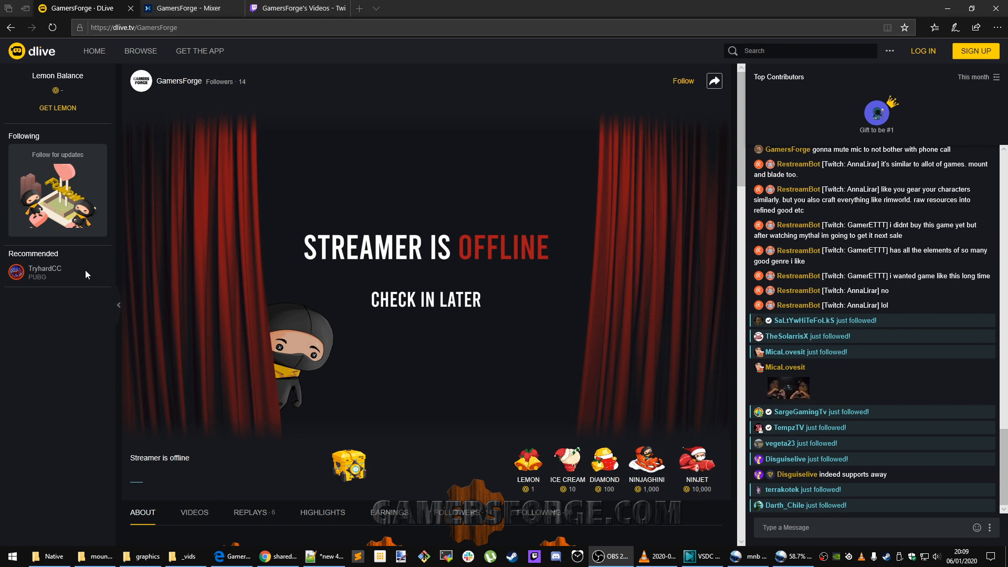
View the GamersForge channel on Mixer and its videos page on Twitch
{"action": "left_click", "coordinate": [189, 14]}
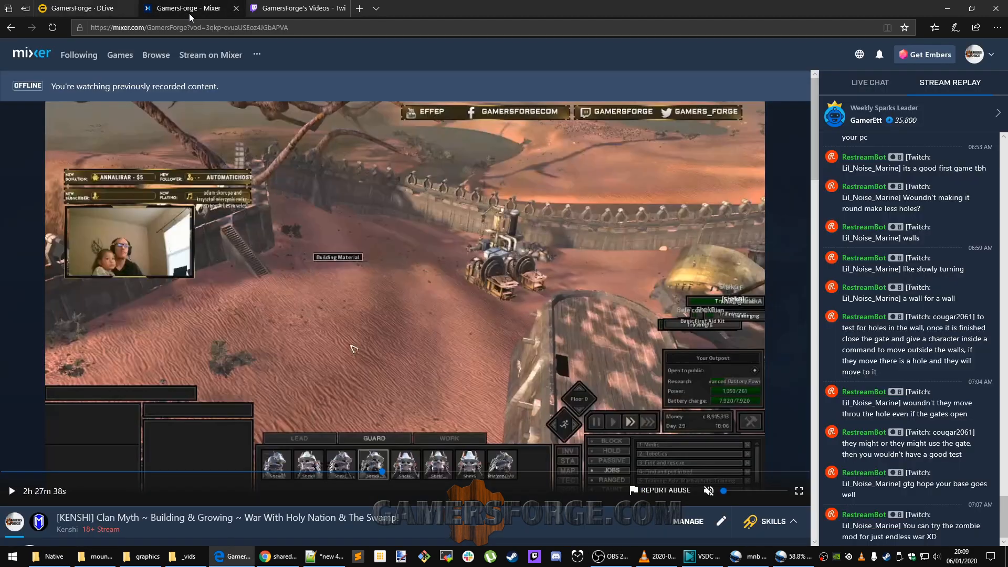
{"action": "left_click", "coordinate": [292, 15]}
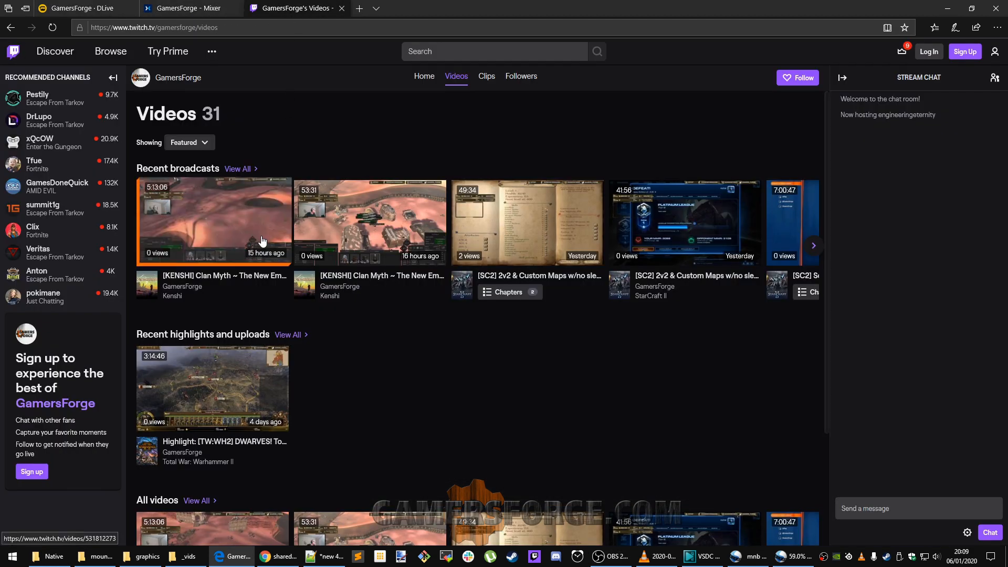